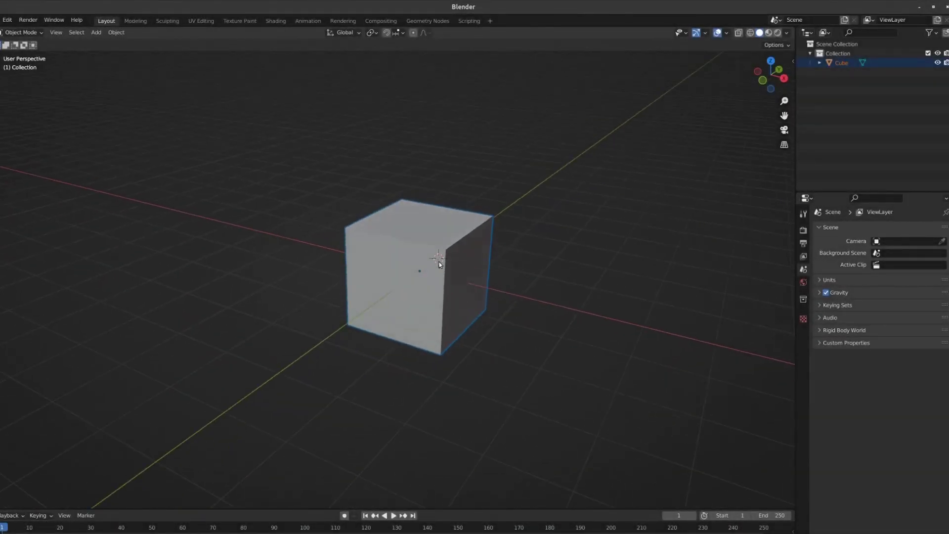
- In Edit Mode, narrow the cube's top face along the X axis
{"action": "key", "text": "ctrl+Tab"}
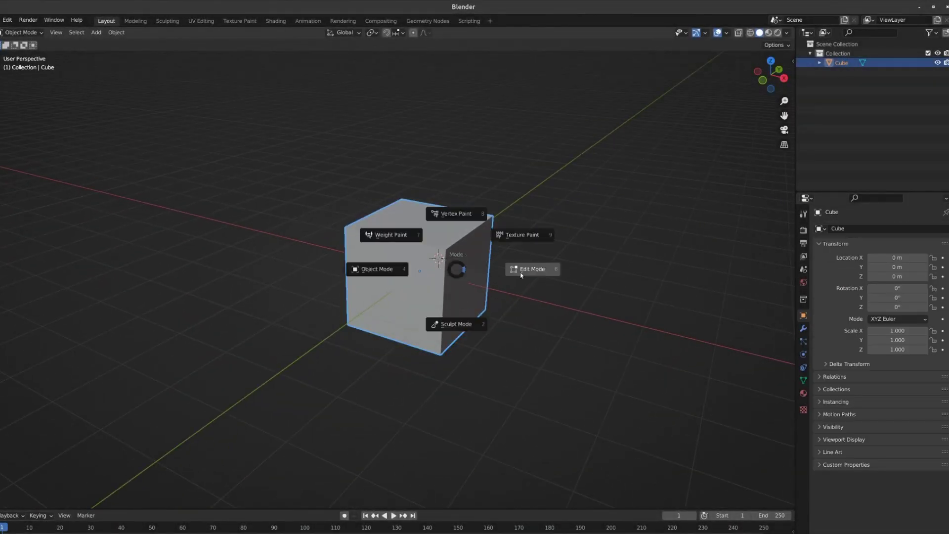
{"action": "left_click", "coordinate": [514, 269]}
{"action": "key", "text": "KP_7"}
{"action": "key", "text": "s"}
{"action": "key", "text": "x"}
{"action": "left_click", "coordinate": [529, 293]}
{"action": "mouse_move", "coordinate": [528, 293]}
{"action": "middle_mouse_down"}
{"action": "mouse_move", "coordinate": [528, 302]}
{"action": "mouse_move", "coordinate": [546, 248]}
{"action": "mouse_move", "coordinate": [541, 297]}
{"action": "mouse_move", "coordinate": [439, 301]}
{"action": "middle_mouse_up"}
- Tilt the whole cube by rotating it around the X axis
{"action": "key", "text": "a"}
{"action": "key", "text": "KP_3"}
{"action": "key", "text": "r"}
{"action": "key", "text": "x"}
{"action": "left_click", "coordinate": [583, 299]}
{"action": "scroll", "coordinate": [439, 301], "scroll_direction": "up", "scroll_amount": 5}
{"action": "scroll", "coordinate": [438, 302], "scroll_direction": "down", "scroll_amount": 5}
- Add a UV Sphere, lift it above the cube and squeeze it along Y
{"action": "key", "text": "shift+a"}
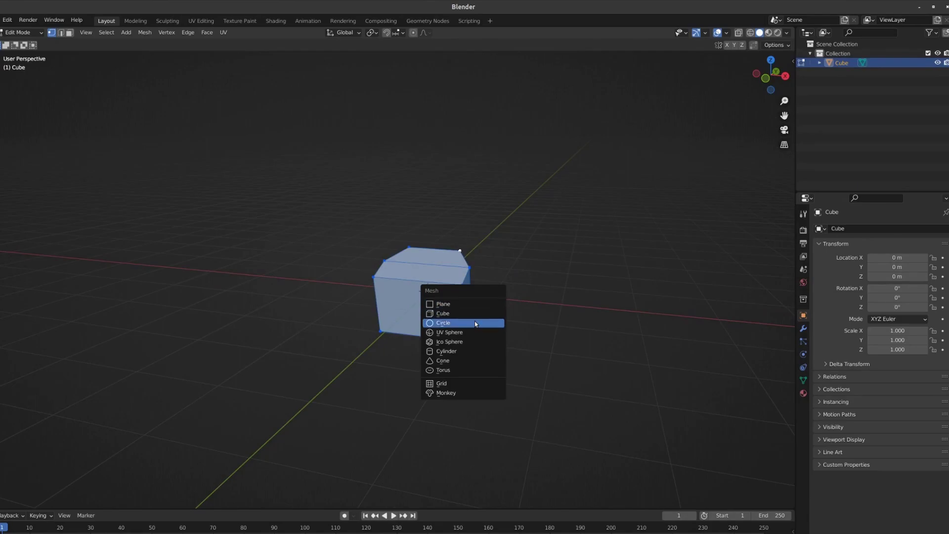
{"action": "left_click", "coordinate": [474, 322]}
{"action": "key", "text": "KP_3"}
{"action": "key", "text": "g"}
{"action": "left_click", "coordinate": [546, 258]}
{"action": "key", "text": "s"}
{"action": "key", "text": "y"}
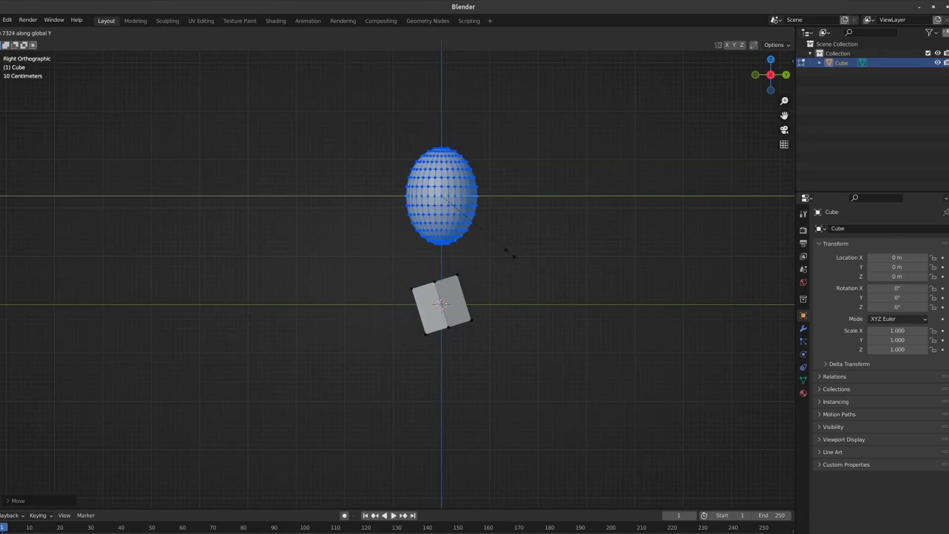
{"action": "left_click", "coordinate": [535, 262]}
{"action": "middle_click_drag", "start_coordinate": [535, 262], "coordinate": [481, 194]}
{"action": "left_click", "coordinate": [502, 226]}
- Scale the sphere along Z and X into an egg shape
{"action": "key", "text": "KP_3"}
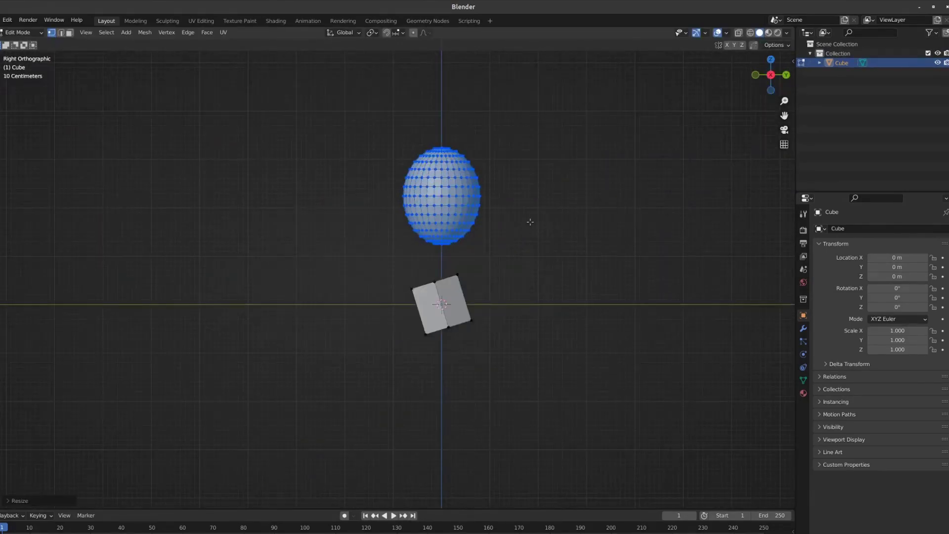
{"action": "key", "text": "s"}
{"action": "key", "text": "z"}
{"action": "left_click", "coordinate": [516, 256]}
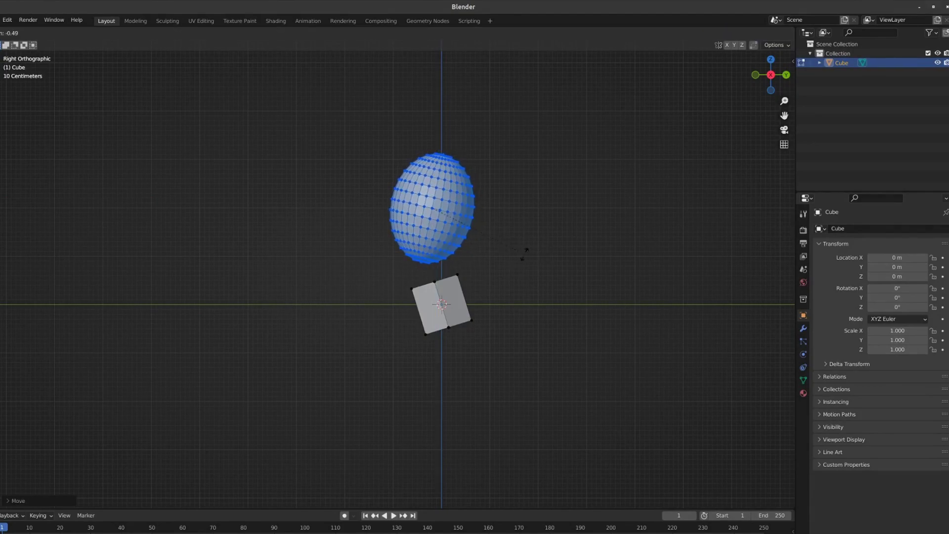
{"action": "left_click", "coordinate": [532, 251]}
{"action": "middle_click_drag", "start_coordinate": [532, 250], "coordinate": [514, 269]}
{"action": "key", "text": "KP_1"}
{"action": "key", "text": "s"}
{"action": "key", "text": "x"}
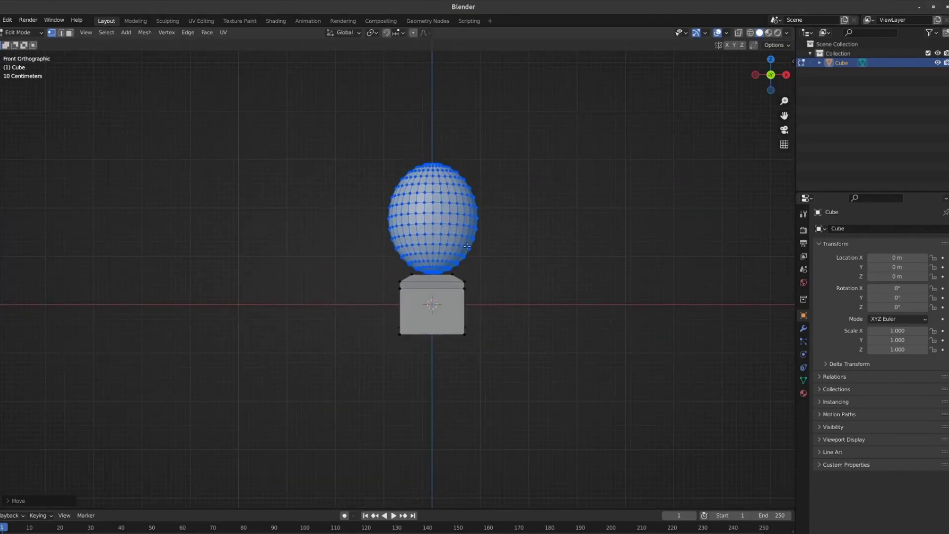
{"action": "middle_click_drag", "start_coordinate": [466, 246], "coordinate": [474, 262]}
- Return to Object Mode and add a new cube
{"action": "key", "text": "ctrl+Tab"}
{"action": "left_click", "coordinate": [491, 269]}
{"action": "key", "text": "KP_1"}
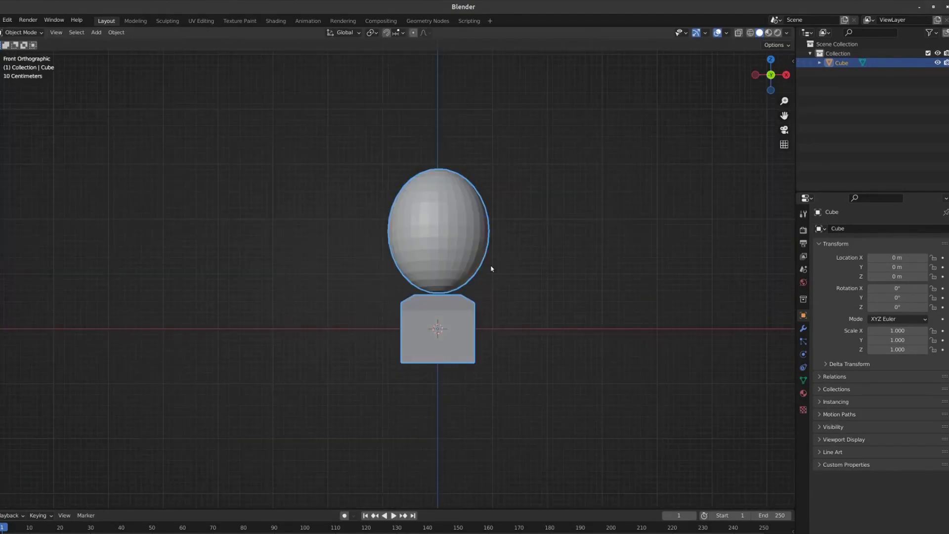
{"action": "key", "text": "shift+a"}
{"action": "left_click", "coordinate": [526, 275]}
{"action": "key", "text": "shift+a"}
- Add another cube, Cube.002, and move and scale it above the egg as the shoulder block
{"action": "left_click", "coordinate": [494, 258]}
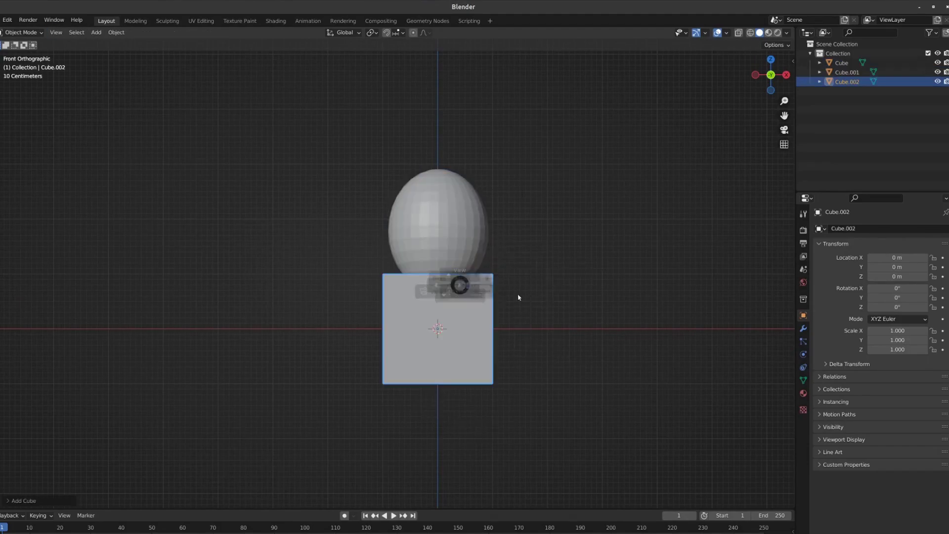
{"action": "left_click", "coordinate": [518, 297]}
{"action": "key", "text": "g"}
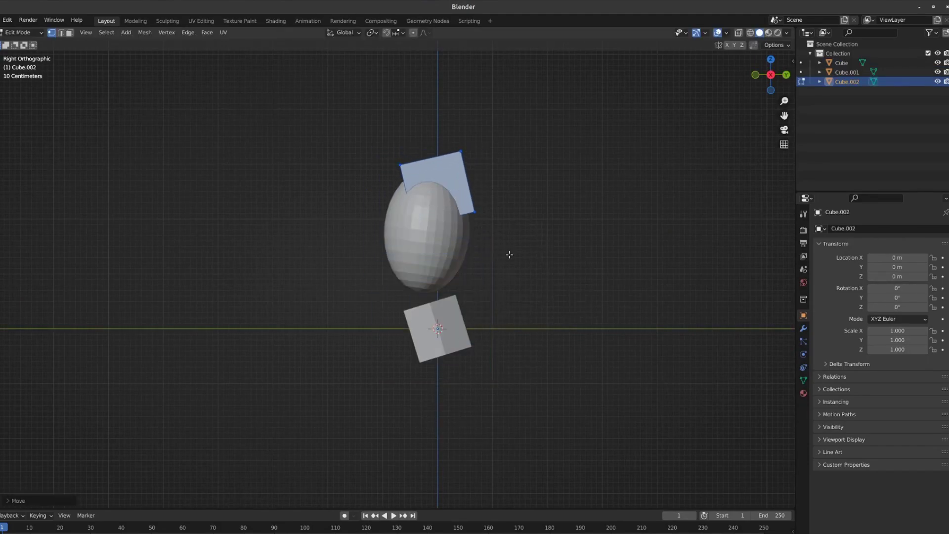
{"action": "key", "text": "s"}
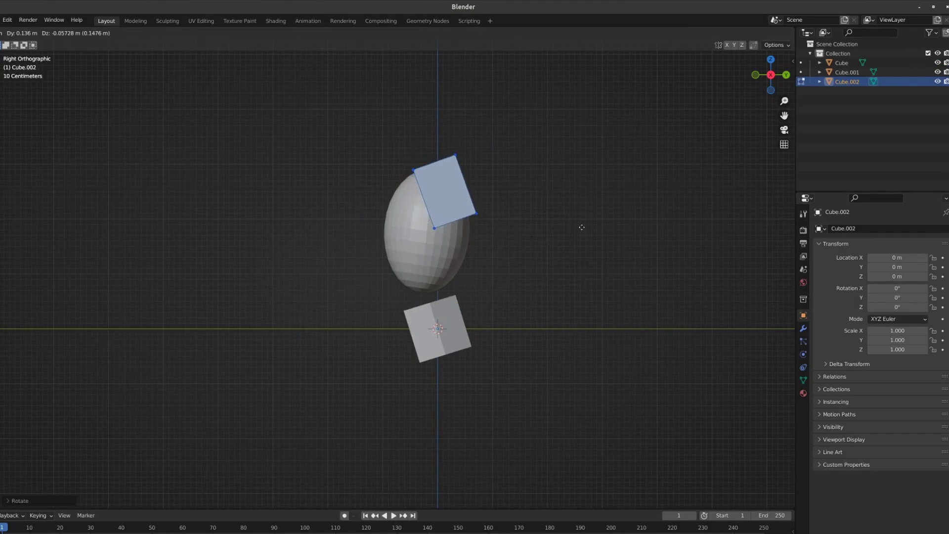
{"action": "left_click", "coordinate": [582, 227]}
{"action": "middle_click_drag", "start_coordinate": [582, 227], "coordinate": [464, 235]}
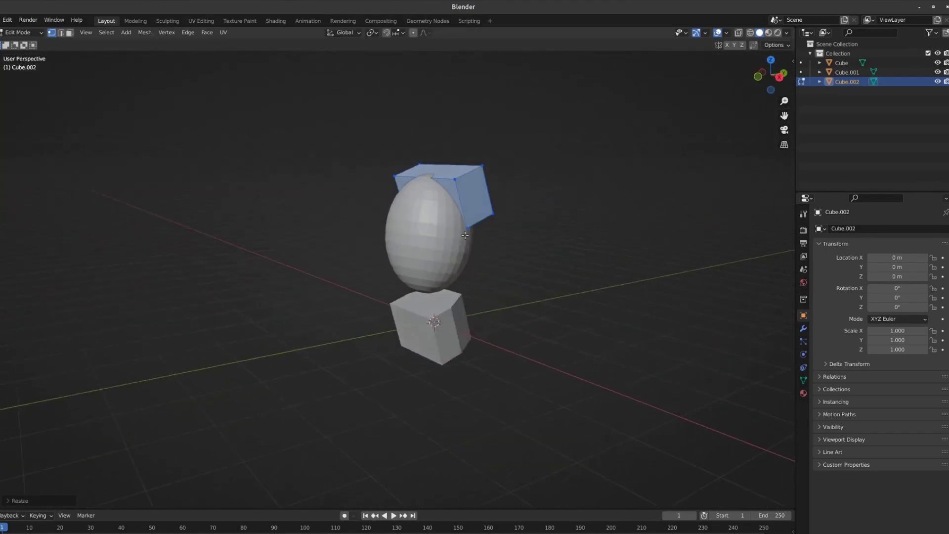
{"action": "key", "text": "KP_3"}
{"action": "key", "text": "s"}
{"action": "middle_click_drag", "start_coordinate": [473, 243], "coordinate": [444, 232]}
- Add a shrunken cylinder neck and place it on top of the chest
{"action": "key", "text": "KP_1"}
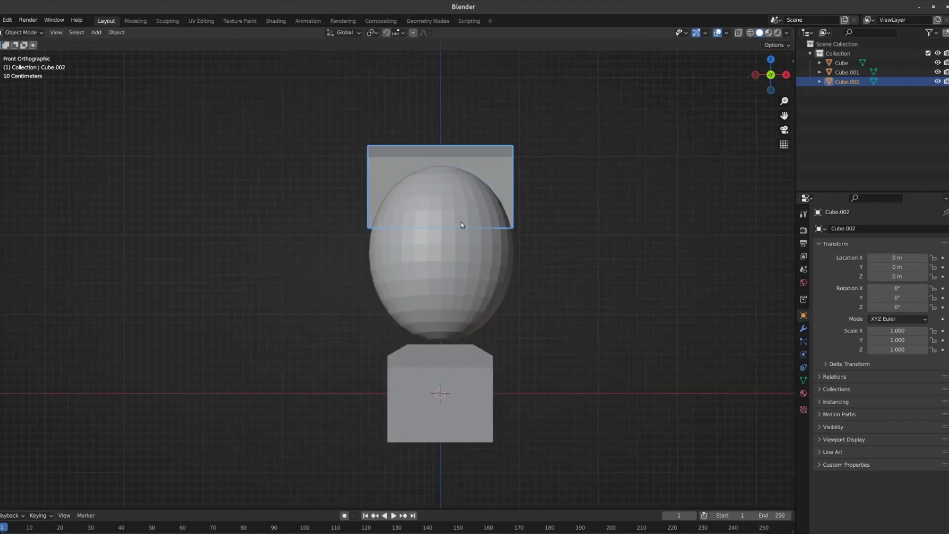
{"action": "key", "text": "shift+a"}
{"action": "left_click", "coordinate": [519, 269]}
{"action": "key", "text": "KP_3"}
{"action": "key", "text": "s"}
{"action": "left_click", "coordinate": [538, 382]}
{"action": "key", "text": "r"}
{"action": "left_click", "coordinate": [487, 156]}
{"action": "key", "text": "g"}
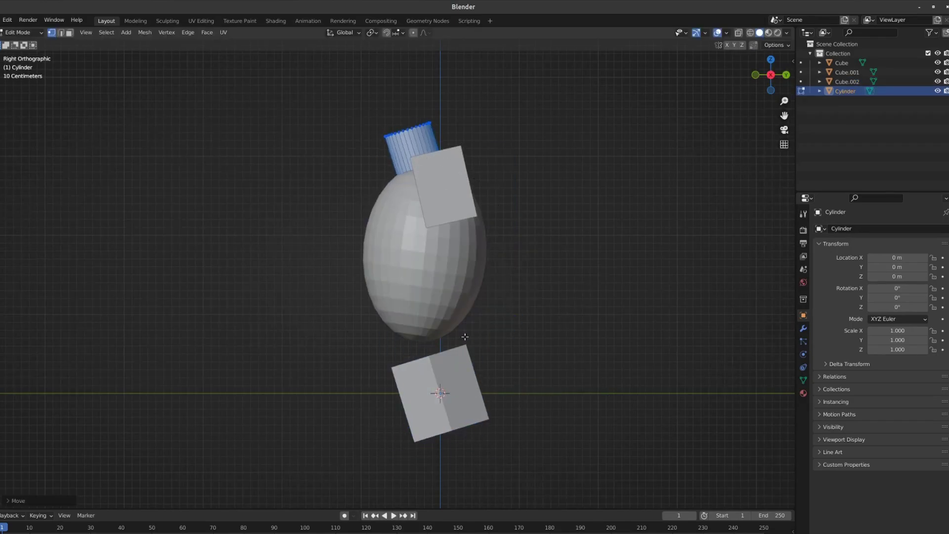
- Taper the hip block by narrowing its bottom edges in X-ray view
{"action": "key", "text": "alt+q"}
{"action": "key", "text": "s"}
{"action": "key", "text": "KP_1"}
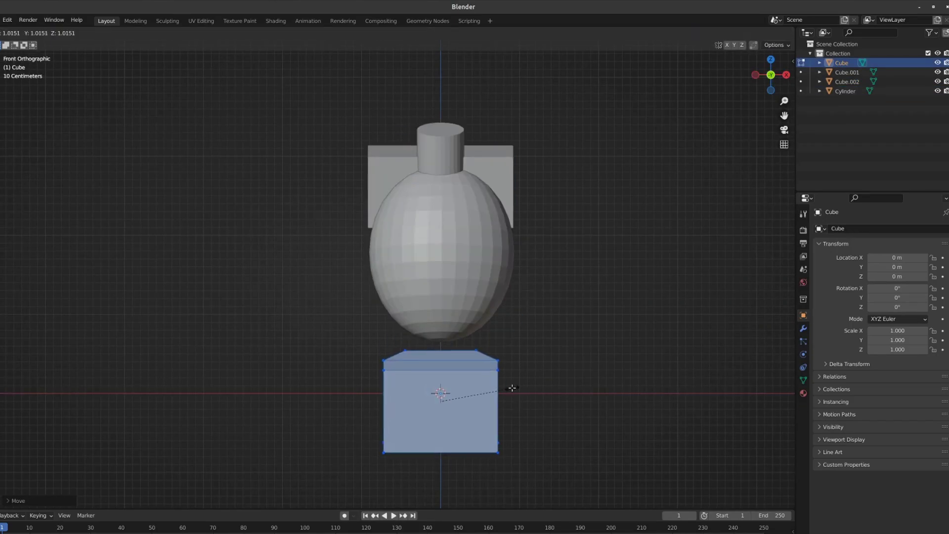
{"action": "key", "text": "alt+z"}
{"action": "left_click", "coordinate": [537, 431]}
{"action": "key", "text": "shift+space"}
{"action": "key", "text": "space"}
{"action": "left_click", "coordinate": [508, 352]}
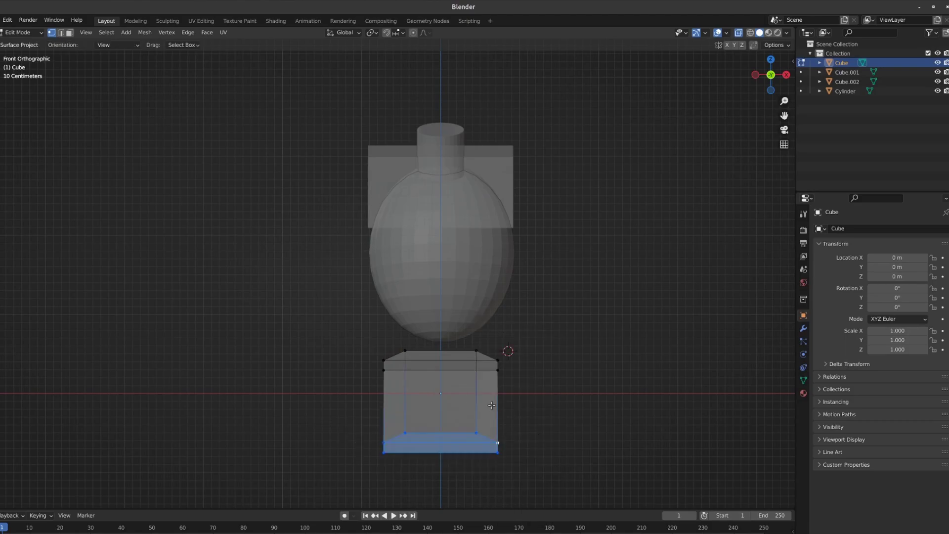
{"action": "key", "text": "alt+z"}
{"action": "middle_click_drag", "start_coordinate": [418, 419], "coordinate": [481, 244]}
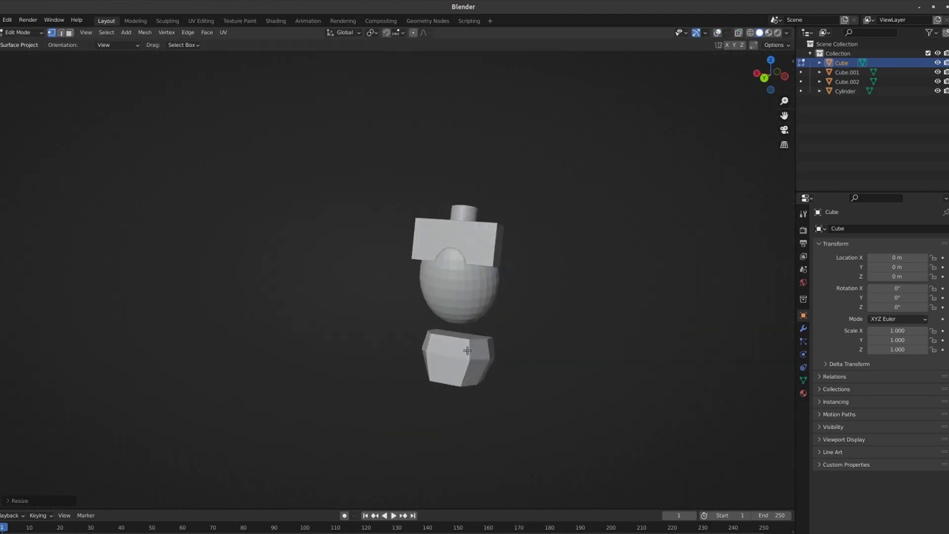
- Set the shoulder block's height and narrow its bottom edge into a wide trapezoid
{"action": "left_click", "coordinate": [453, 242]}
{"action": "key", "text": "KP_1"}
{"action": "key", "text": "s"}
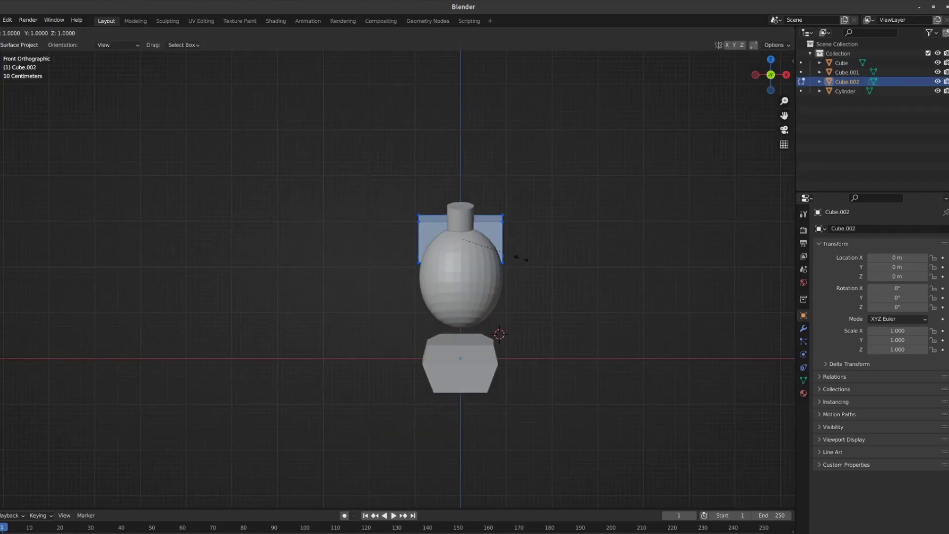
{"action": "left_click", "coordinate": [544, 268]}
{"action": "scroll", "coordinate": [545, 268], "scroll_direction": "up", "scroll_amount": 2}
{"action": "key", "text": "alt+z"}
{"action": "key", "text": "s"}
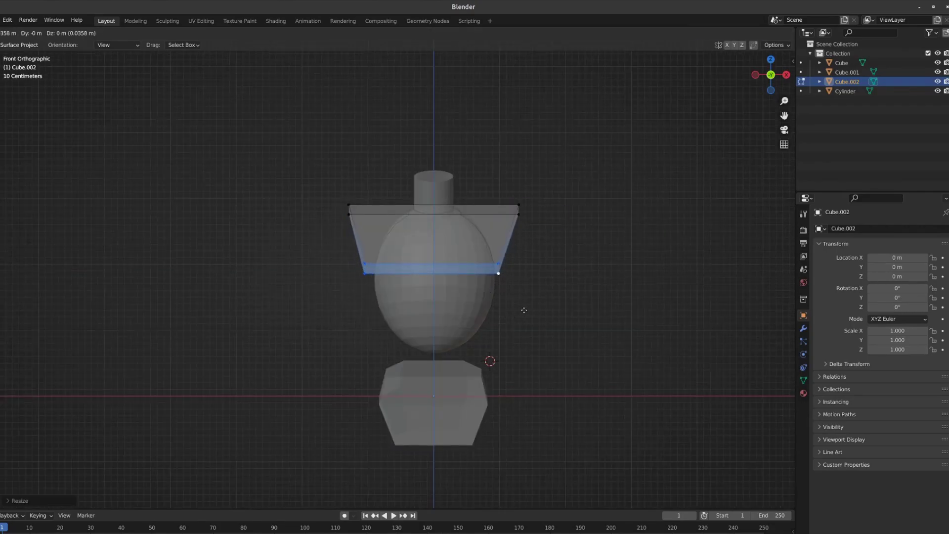
{"action": "left_click", "coordinate": [524, 310]}
{"action": "key", "text": "alt+z"}
{"action": "middle_click_drag", "start_coordinate": [524, 310], "coordinate": [498, 274]}
{"action": "scroll", "coordinate": [497, 275], "scroll_direction": "up", "scroll_amount": 3}
- Add a cylinder for the upper arm, resize it and apply its scale
{"action": "key", "text": "KP_3"}
{"action": "key", "text": "shift+a"}
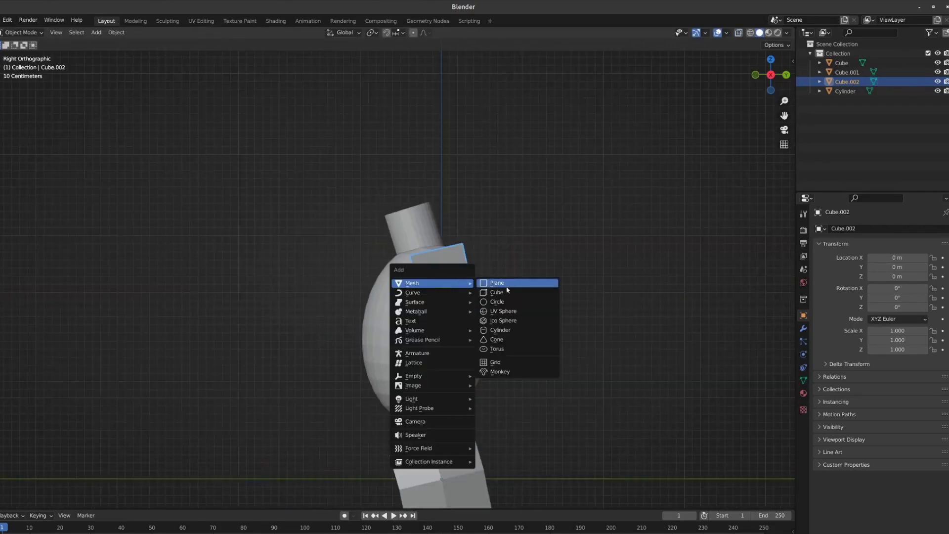
{"action": "left_click", "coordinate": [514, 330]}
{"action": "scroll", "coordinate": [514, 330], "scroll_direction": "down", "scroll_amount": 3}
{"action": "key", "text": "Tab"}
{"action": "key", "text": "KP_1"}
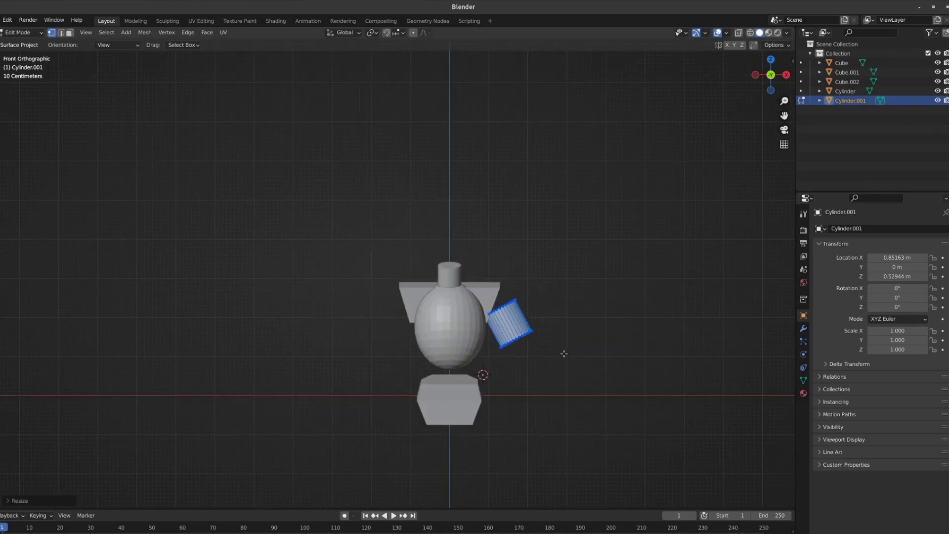
{"action": "scroll", "coordinate": [564, 354], "scroll_direction": "up", "scroll_amount": 2}
{"action": "key", "text": "Tab"}
{"action": "key", "text": "ctrl+a"}
- Give the arm a Mirror modifier and position it beside the chest
{"action": "left_click", "coordinate": [500, 356]}
{"action": "left_click", "coordinate": [803, 328]}
{"action": "left_click", "coordinate": [879, 229]}
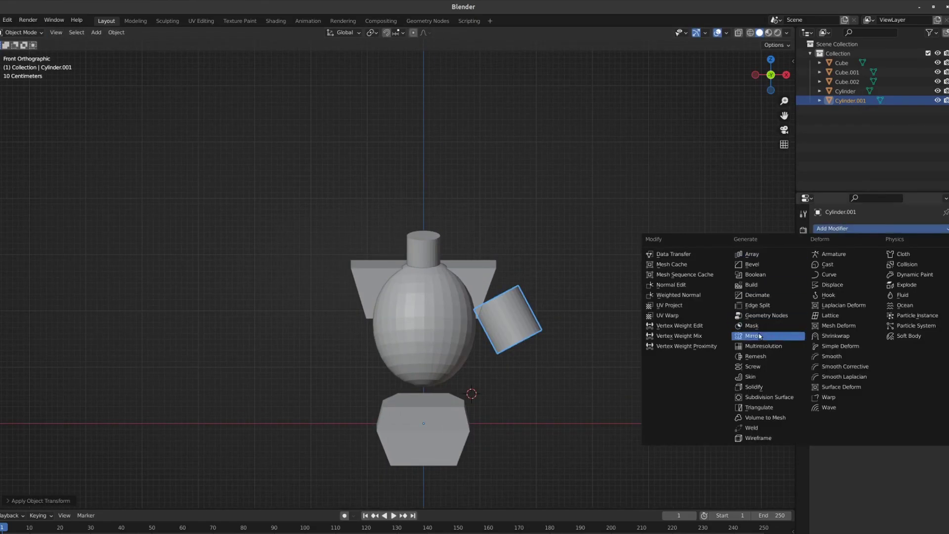
{"action": "left_click", "coordinate": [759, 336]}
{"action": "key", "text": "Tab"}
{"action": "key", "text": "g"}
{"action": "mouse_move", "coordinate": [583, 296]}
{"action": "middle_mouse_down"}
{"action": "mouse_move", "coordinate": [515, 325]}
{"action": "mouse_move", "coordinate": [461, 387]}
{"action": "mouse_move", "coordinate": [440, 317]}
{"action": "middle_mouse_up"}
{"action": "left_click", "coordinate": [534, 333]}
{"action": "key", "text": "Tab"}
{"action": "scroll", "coordinate": [440, 308], "scroll_direction": "up", "scroll_amount": 3}
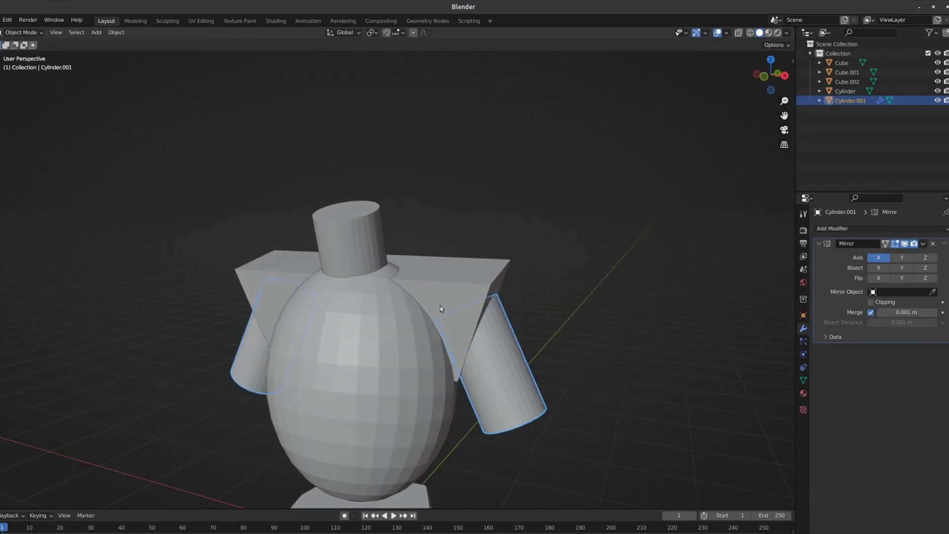
- Cut a centred edge loop into the shoulder block and shift its vertices along X
{"action": "left_click", "coordinate": [440, 309]}
{"action": "key", "text": "Tab"}
{"action": "key", "text": "ctrl+r"}
{"action": "left_click", "coordinate": [458, 280]}
{"action": "right_click", "coordinate": [458, 281]}
{"action": "left_click", "coordinate": [457, 308]}
{"action": "key", "text": "KP_1"}
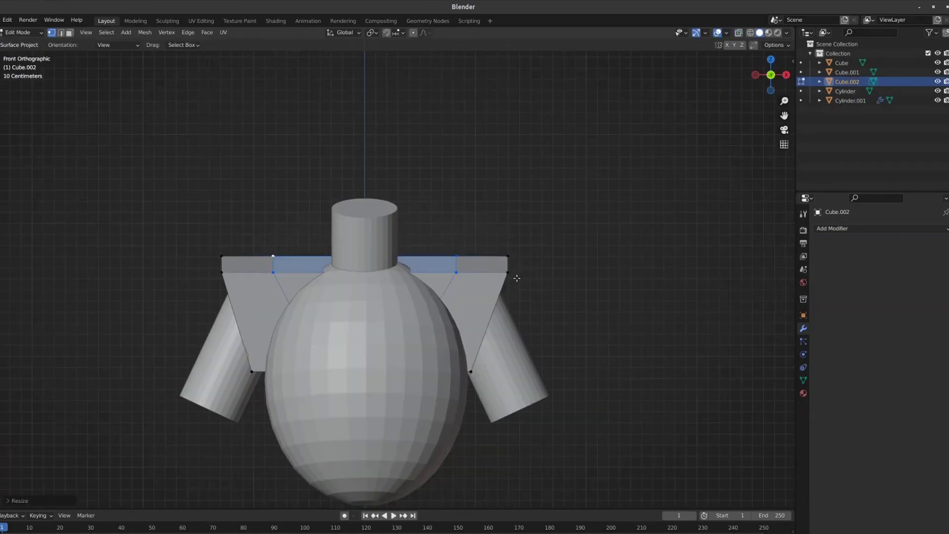
{"action": "key", "text": "g"}
{"action": "key", "text": "x"}
{"action": "left_click", "coordinate": [547, 325]}
- Square the shoulder block's faces into a wide chest slab, then select the egg chest
{"action": "key", "text": "3"}
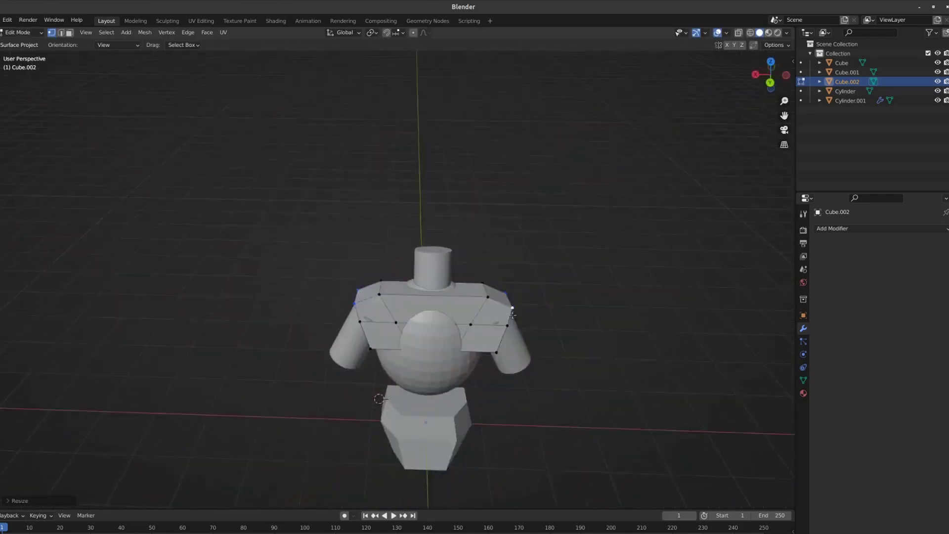
{"action": "mouse_move", "coordinate": [547, 324]}
{"action": "middle_mouse_down"}
{"action": "mouse_move", "coordinate": [473, 287]}
{"action": "mouse_move", "coordinate": [562, 316]}
{"action": "middle_mouse_up"}
{"action": "left_click", "coordinate": [473, 287]}
{"action": "key", "text": "1"}
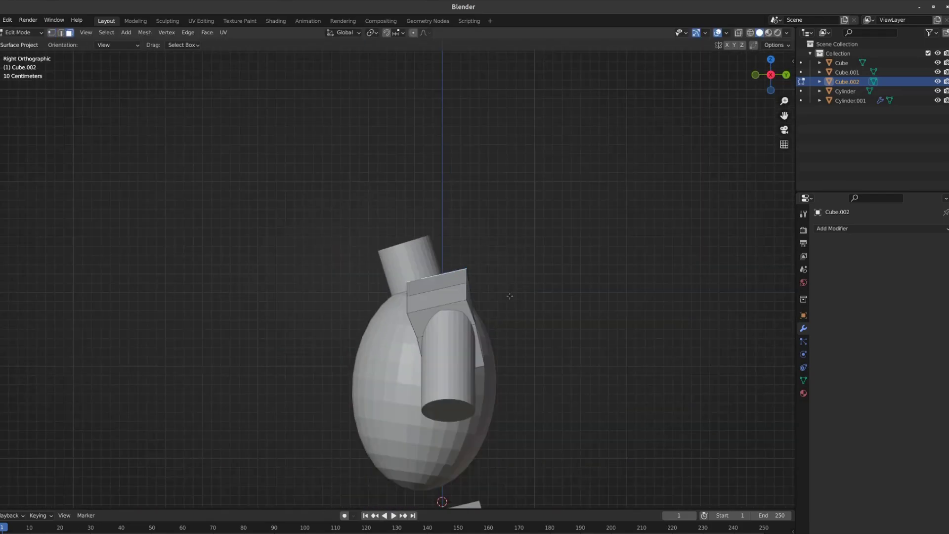
{"action": "key", "text": "KP_1"}
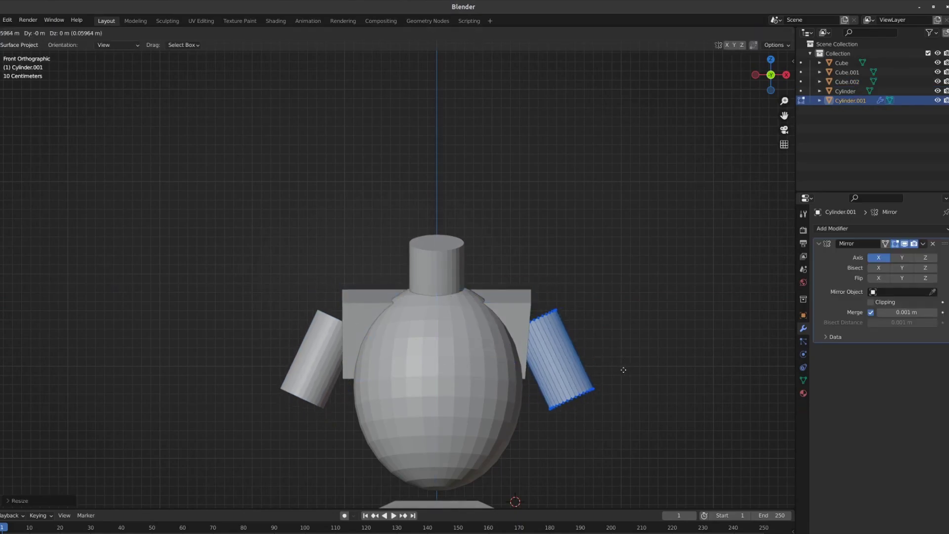
{"action": "mouse_move", "coordinate": [557, 322]}
{"action": "middle_mouse_down"}
{"action": "mouse_move", "coordinate": [383, 310]}
{"action": "mouse_move", "coordinate": [437, 318]}
{"action": "mouse_move", "coordinate": [409, 297]}
{"action": "middle_mouse_up"}
{"action": "key", "text": "Tab"}
{"action": "left_click", "coordinate": [409, 297]}
{"action": "key", "text": "ctrl+KP_1"}
- Duplicate the egg-shaped sphere and shrink the copy
{"action": "key", "text": "shift+d"}
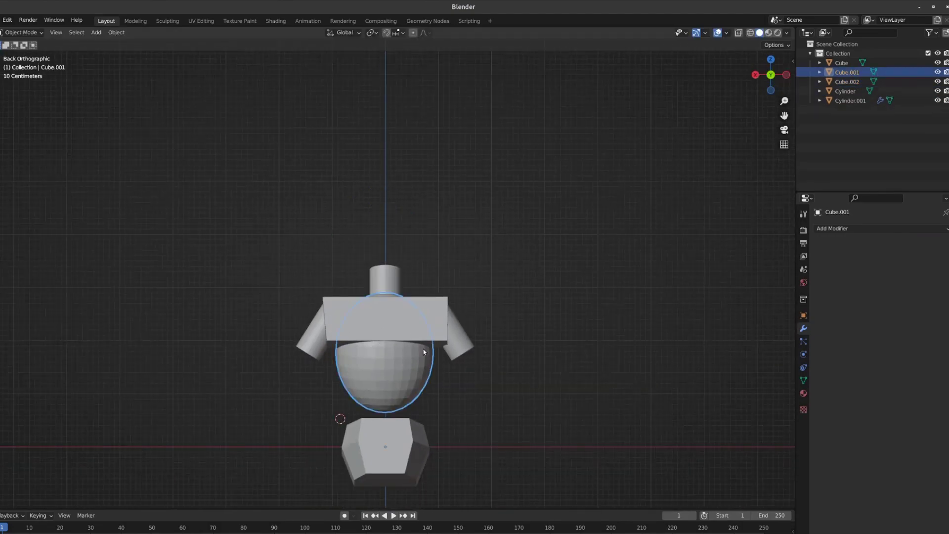
{"action": "key", "text": "z"}
{"action": "key", "text": "Tab"}
{"action": "key", "text": "s"}
{"action": "left_click", "coordinate": [398, 425]}
- Size and place the copy as a thigh shape and add a Mirror modifier
{"action": "key", "text": "KP_1"}
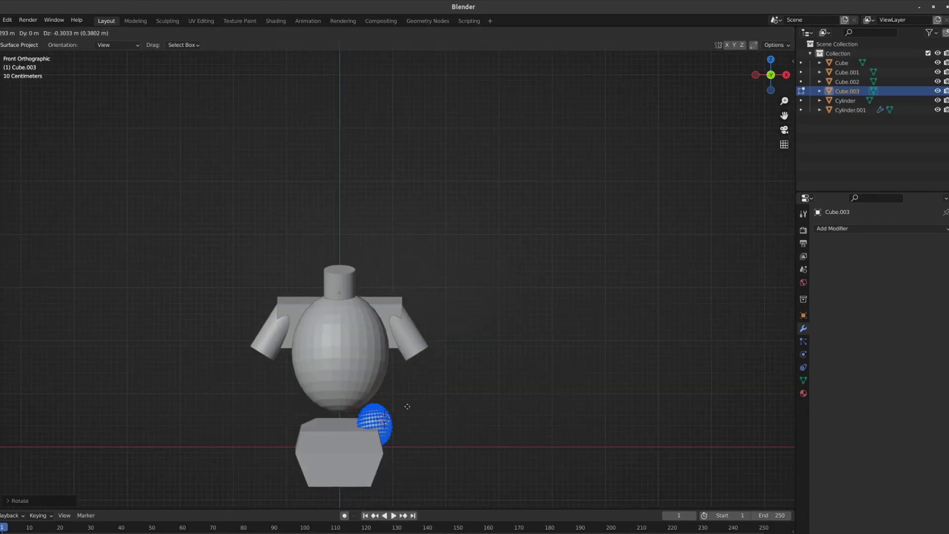
{"action": "mouse_move", "coordinate": [398, 424]}
{"action": "middle_mouse_down"}
{"action": "mouse_move", "coordinate": [416, 437]}
{"action": "mouse_move", "coordinate": [356, 345]}
{"action": "middle_mouse_up"}
{"action": "key", "text": "KP_1"}
{"action": "key", "text": "s"}
{"action": "left_click", "coordinate": [415, 437]}
{"action": "left_click", "coordinate": [385, 419]}
{"action": "key", "text": "Tab"}
{"action": "left_click", "coordinate": [835, 228]}
{"action": "left_click", "coordinate": [722, 326]}
- Sculpt with Grab to pull both thigh shapes slightly upward
{"action": "mouse_move", "coordinate": [375, 406]}
{"action": "middle_mouse_down"}
{"action": "mouse_move", "coordinate": [339, 431]}
{"action": "mouse_move", "coordinate": [333, 380]}
{"action": "middle_mouse_up"}
{"action": "left_click", "coordinate": [333, 381]}
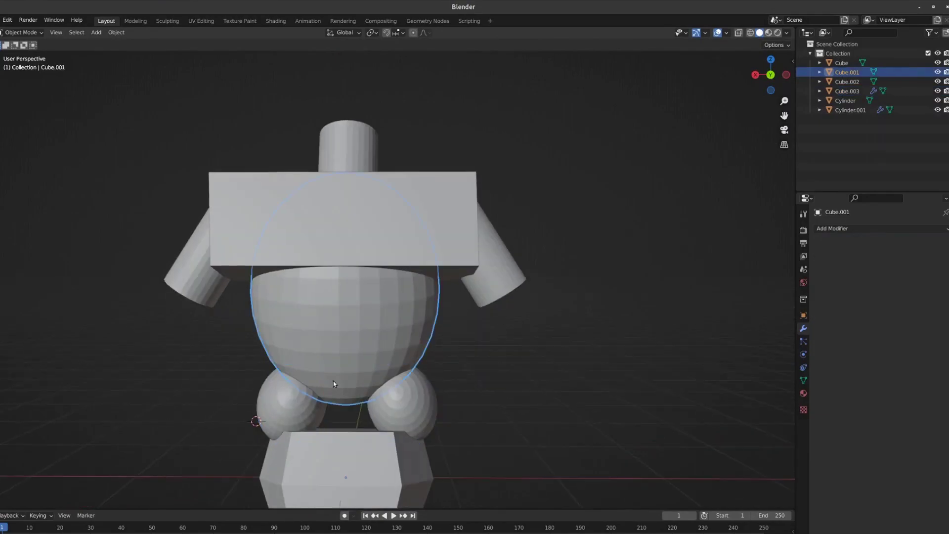
{"action": "key", "text": "ctrl+Tab"}
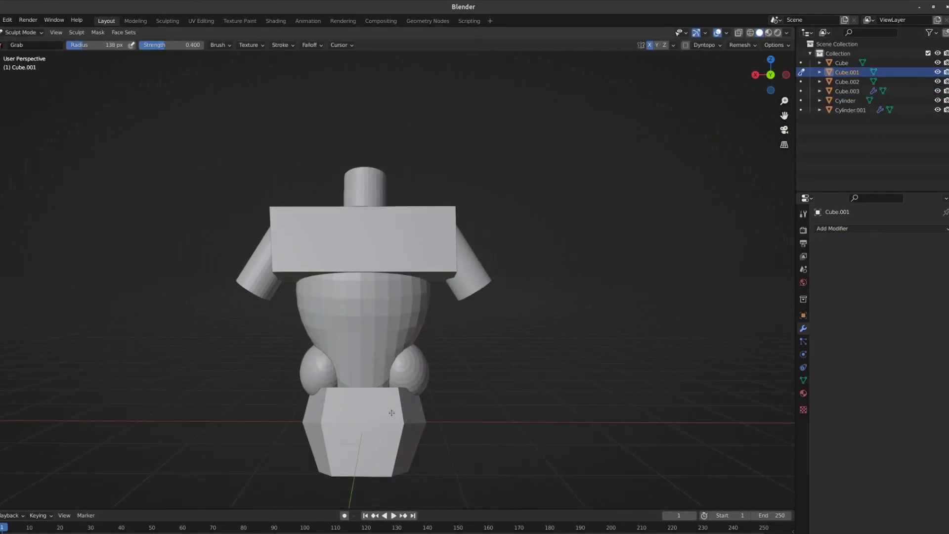
{"action": "key", "text": "alt+q"}
{"action": "key", "text": "KP_1"}
{"action": "left_click_drag", "start_coordinate": [302, 363], "coordinate": [303, 357]}
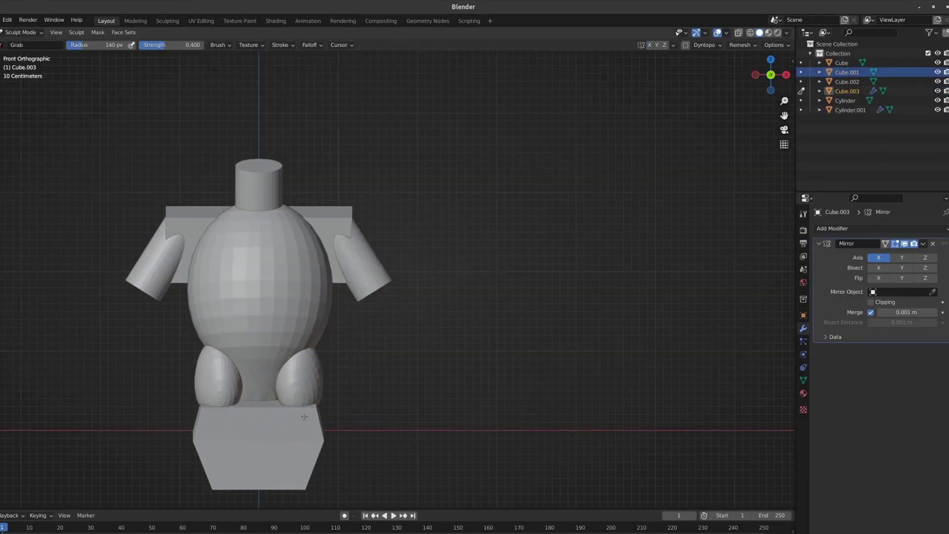
{"action": "middle_click_drag", "start_coordinate": [310, 265], "coordinate": [346, 297]}
- Back in Object Mode, add a new cube to the scene from the side view
{"action": "key", "text": "ctrl+Tab"}
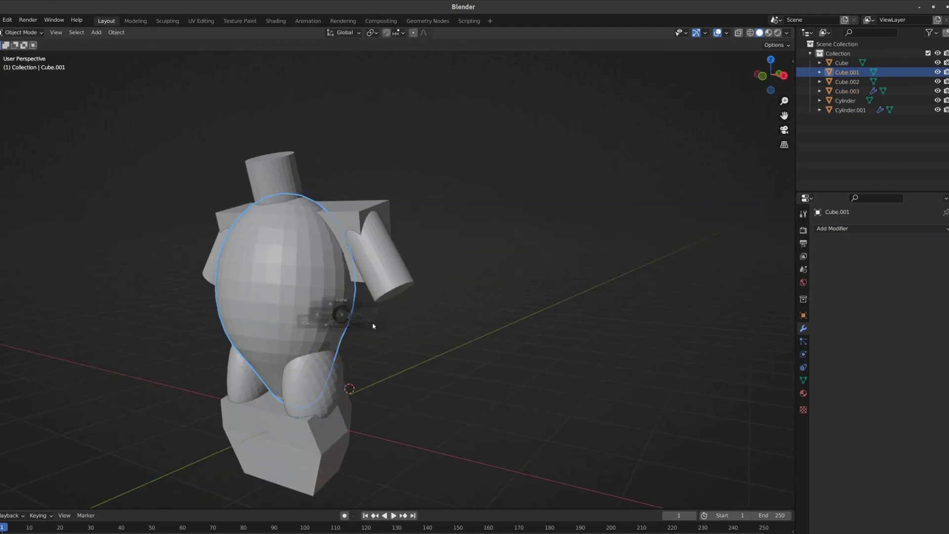
{"action": "key", "text": "KP_3"}
{"action": "key", "text": "shift+a"}
{"action": "left_click", "coordinate": [377, 325]}
- Flatten the cube into a thin slab and place it on the front of the torso
{"action": "key", "text": "s"}
{"action": "key", "text": "y"}
{"action": "left_click", "coordinate": [239, 381]}
{"action": "key", "text": "KP_1"}
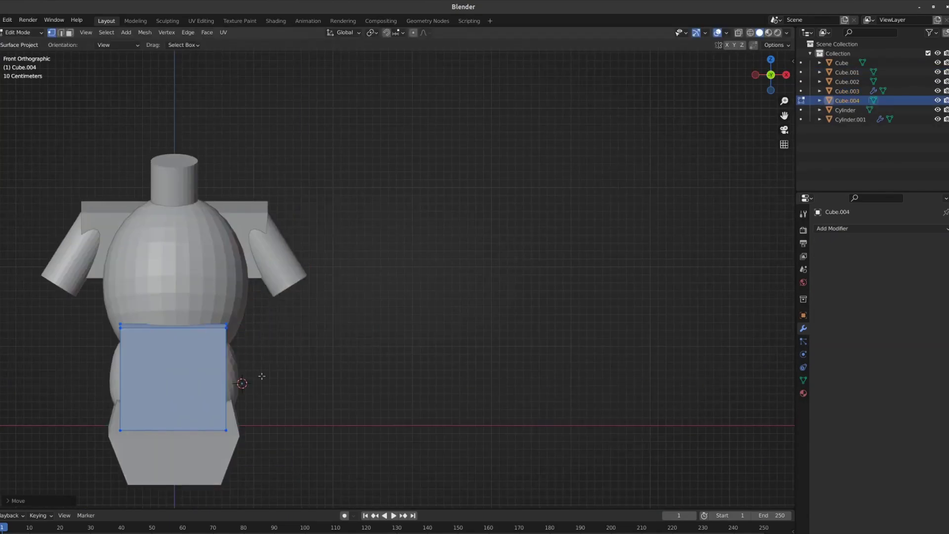
{"action": "key", "text": "KP_3"}
{"action": "key", "text": "g"}
{"action": "left_click", "coordinate": [435, 375]}
{"action": "middle_click_drag", "start_coordinate": [346, 297], "coordinate": [420, 272]}
- In X-ray Edit Mode, raise the slab's top edge vertically up the abdomen
{"action": "key", "text": "Tab"}
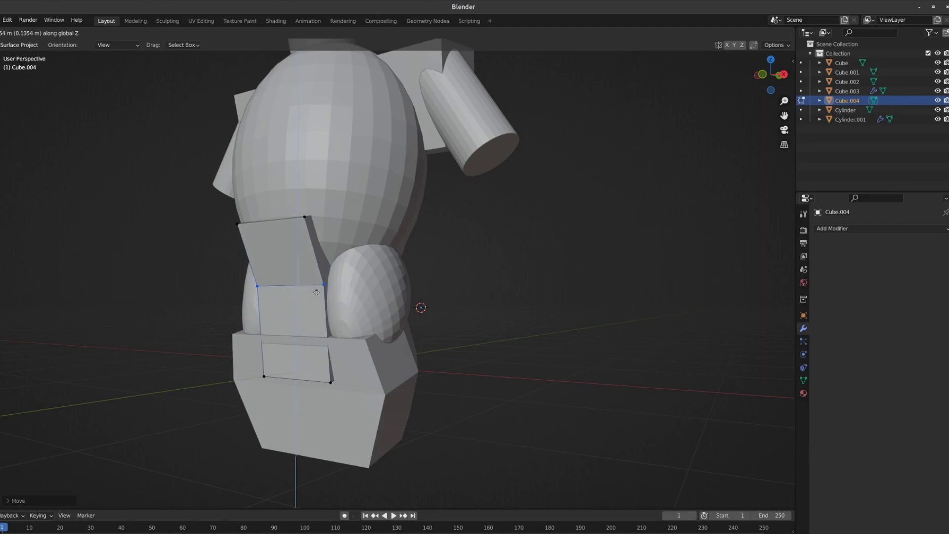
{"action": "key", "text": "alt+z"}
{"action": "right_click_drag", "start_coordinate": [233, 217], "coordinate": [372, 218], "text": "ctrl"}
{"action": "key", "text": "alt+z"}
{"action": "key", "text": "g"}
{"action": "key", "text": "z"}
{"action": "key", "text": "KP_3"}
{"action": "key", "text": "alt+z"}
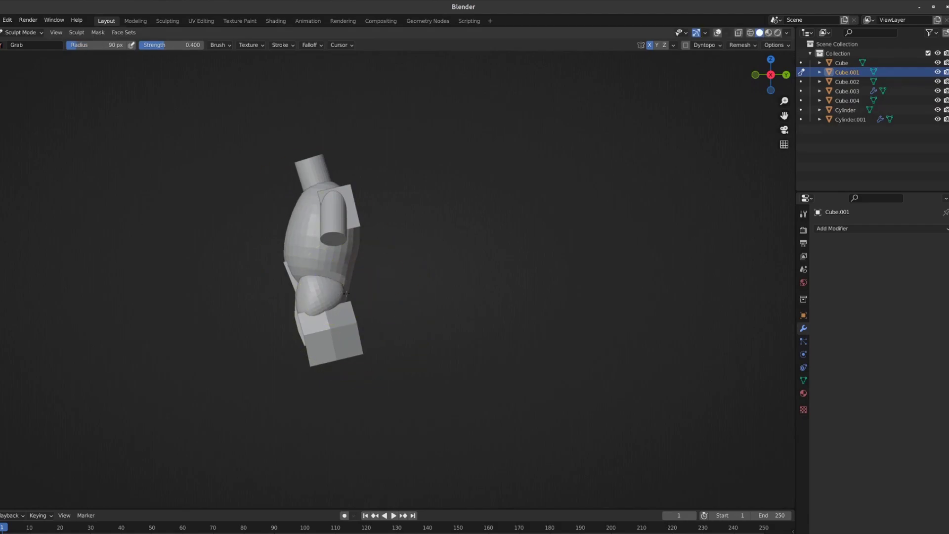
- Cycle the sculpt target between the lower block, front slab and body to inspect them
{"action": "key", "text": "alt+q"}
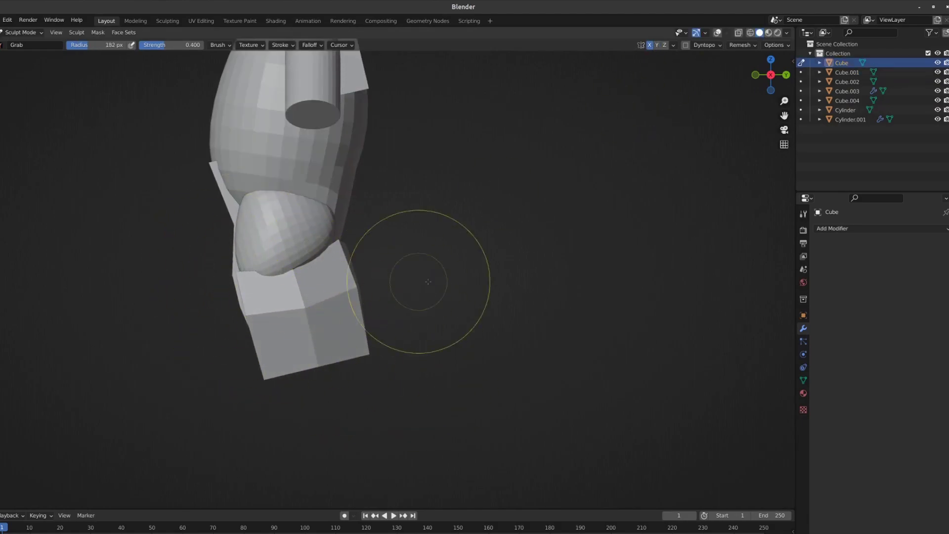
{"action": "key", "text": "KP_1"}
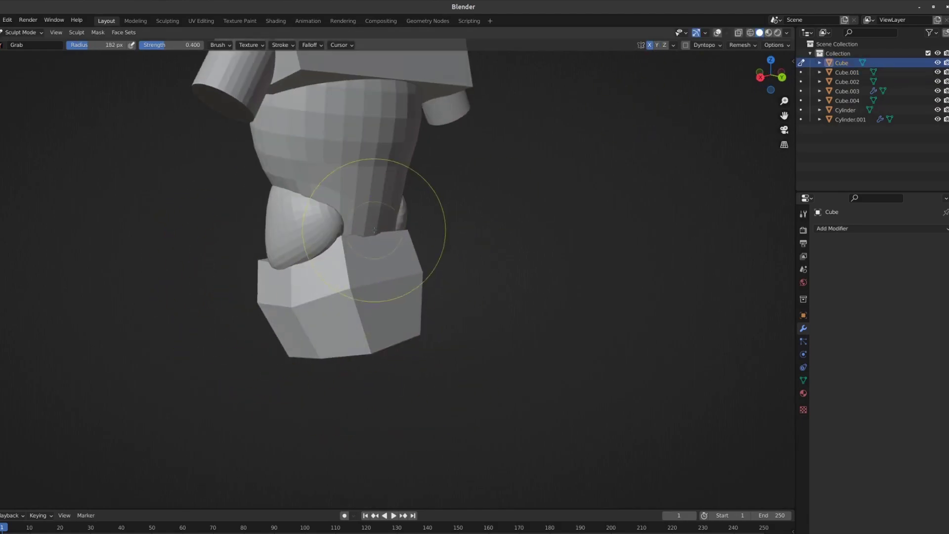
{"action": "scroll", "coordinate": [410, 222], "scroll_direction": "down", "scroll_amount": 3}
{"action": "key", "text": "alt+q"}
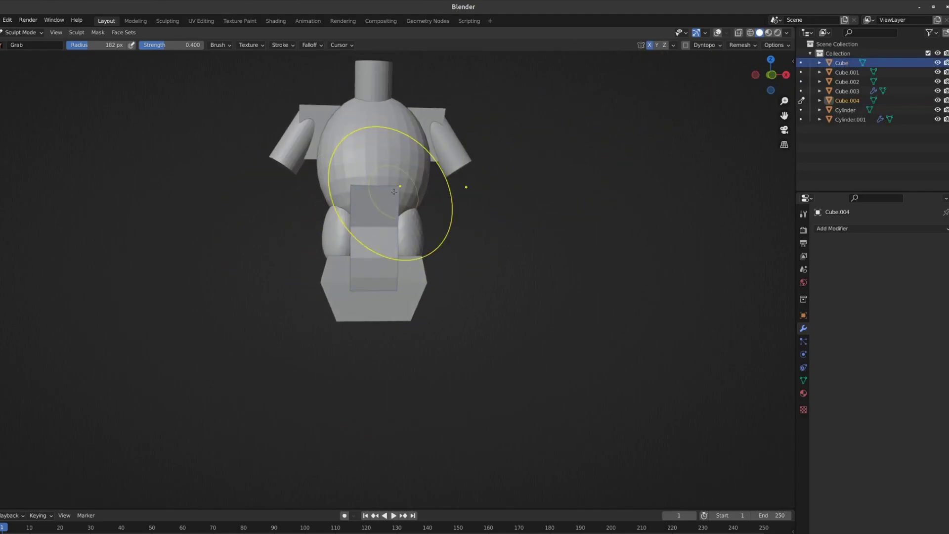
{"action": "middle_click_drag", "start_coordinate": [394, 192], "coordinate": [388, 193]}
{"action": "key", "text": "alt+q"}
{"action": "key", "text": "KP_1"}
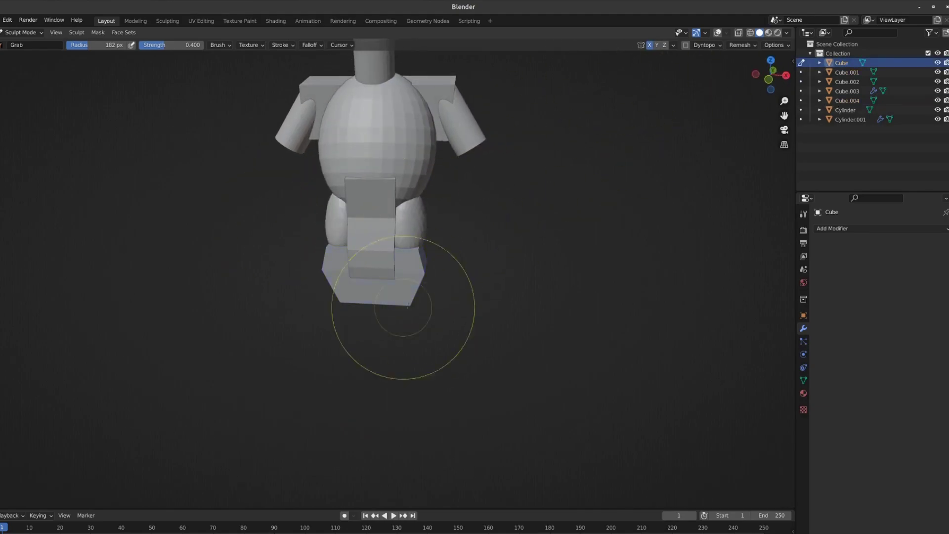
{"action": "middle_click_drag", "start_coordinate": [392, 307], "coordinate": [470, 259]}
{"action": "key", "text": "KP_1"}
- Split a copy of the slab's face off and move it up onto the chest
{"action": "key", "text": "Tab"}
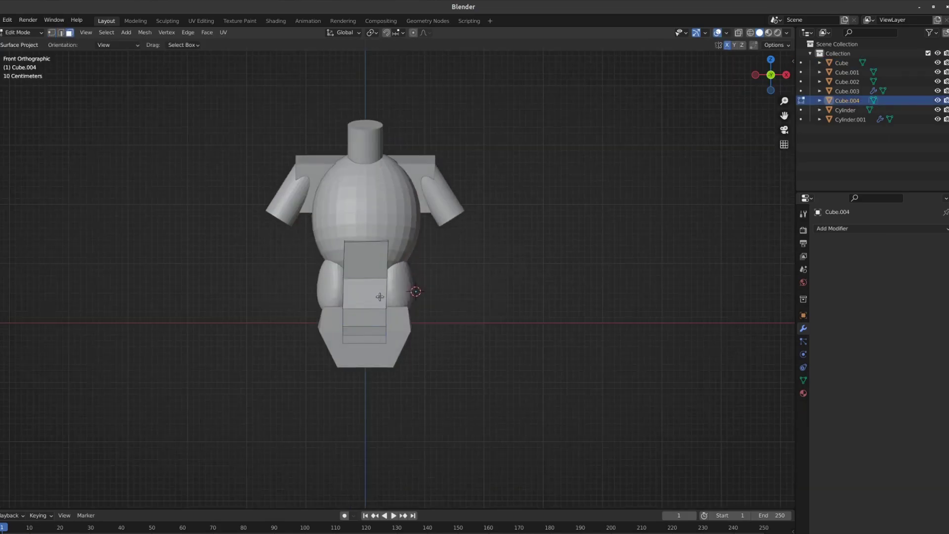
{"action": "key", "text": "Tab"}
{"action": "key", "text": "KP_3"}
{"action": "key", "text": "1"}
{"action": "middle_click_drag", "start_coordinate": [451, 210], "coordinate": [486, 269]}
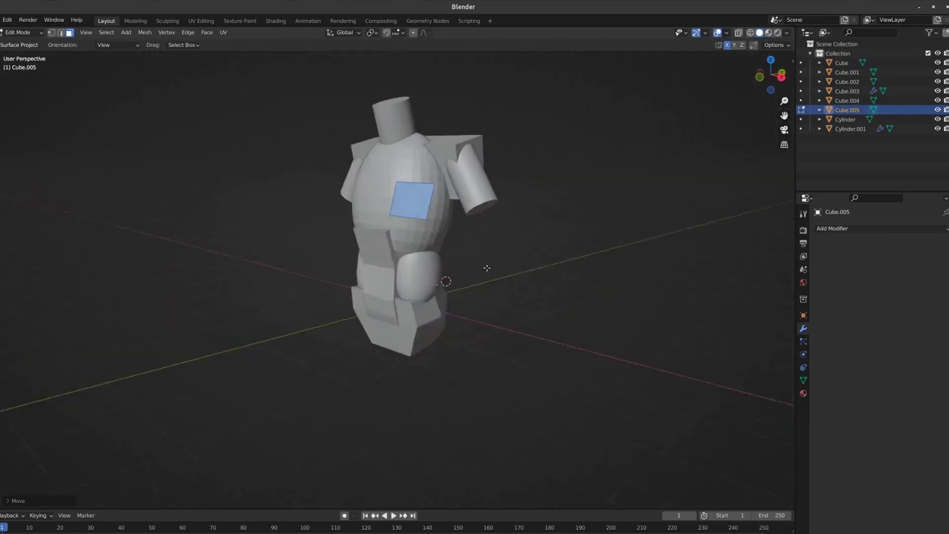
{"action": "mouse_move", "coordinate": [423, 206]}
{"action": "middle_mouse_down"}
{"action": "mouse_move", "coordinate": [414, 144]}
{"action": "mouse_move", "coordinate": [483, 215]}
{"action": "middle_mouse_up"}
- Rotate the chest face to follow the torso and adjust its position
{"action": "key", "text": "KP_1"}
{"action": "key", "text": "r"}
{"action": "left_click", "coordinate": [483, 216]}
{"action": "key", "text": "KP_3"}
{"action": "key", "text": "g"}
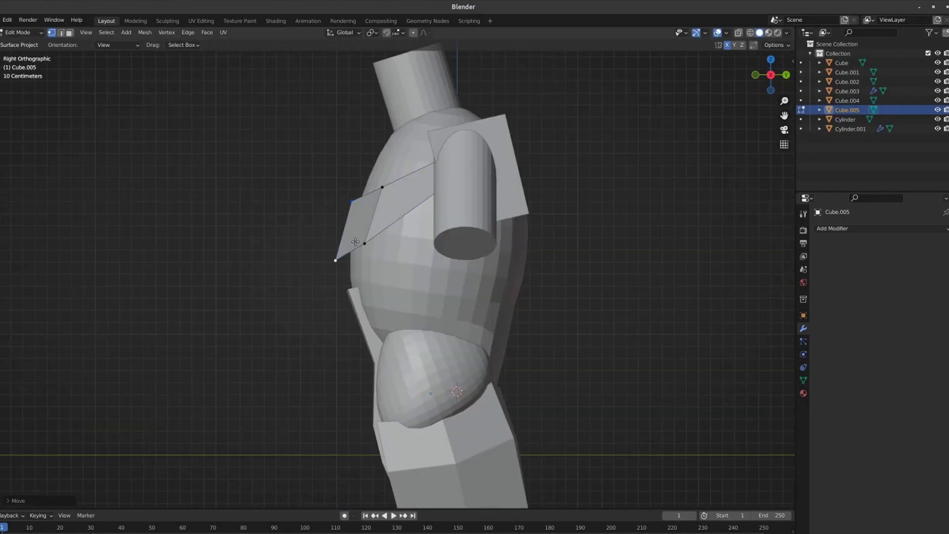
{"action": "middle_click_drag", "start_coordinate": [390, 147], "coordinate": [417, 153]}
- Extrude the chest piece toward the shoulder and tweak its vertices
{"action": "key", "text": "alt+z"}
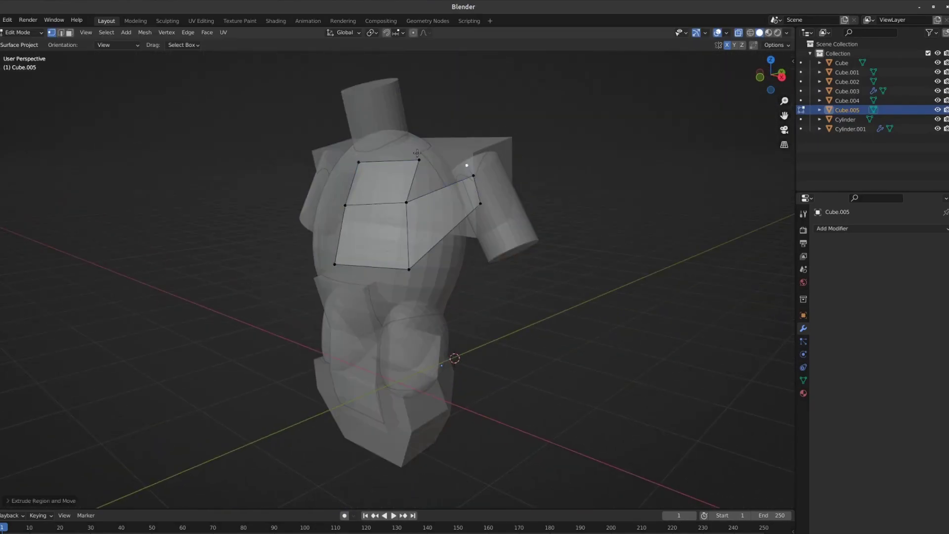
{"action": "left_click", "coordinate": [472, 166]}
{"action": "key", "text": "alt+z"}
{"action": "key", "text": "KP_1"}
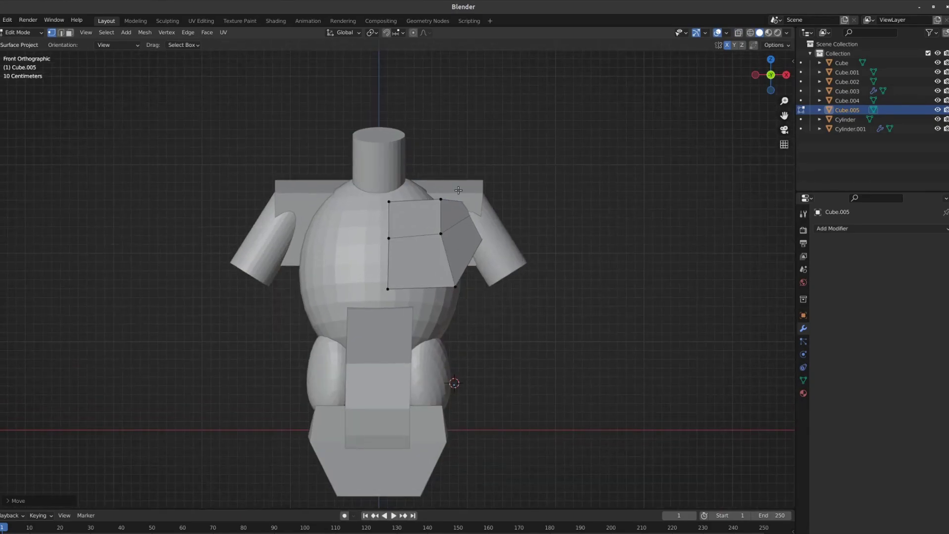
{"action": "scroll", "coordinate": [411, 375], "scroll_direction": "down", "scroll_amount": 4}
{"action": "key", "text": "Tab"}
{"action": "scroll", "coordinate": [440, 266], "scroll_direction": "up", "scroll_amount": 5}
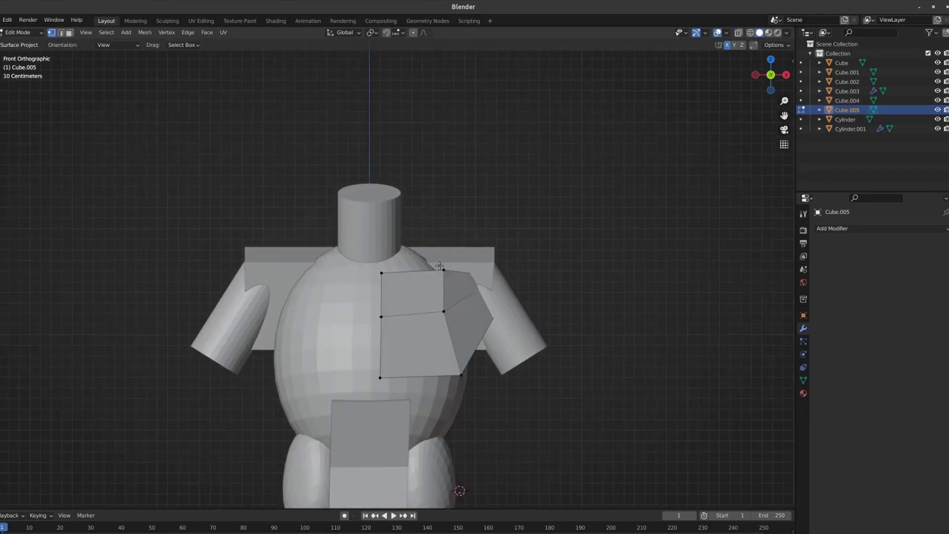
{"action": "left_click", "coordinate": [481, 331]}
- Select the shoulder bar and move its edge sideways along X
{"action": "key", "text": "Tab"}
{"action": "left_click", "coordinate": [509, 341]}
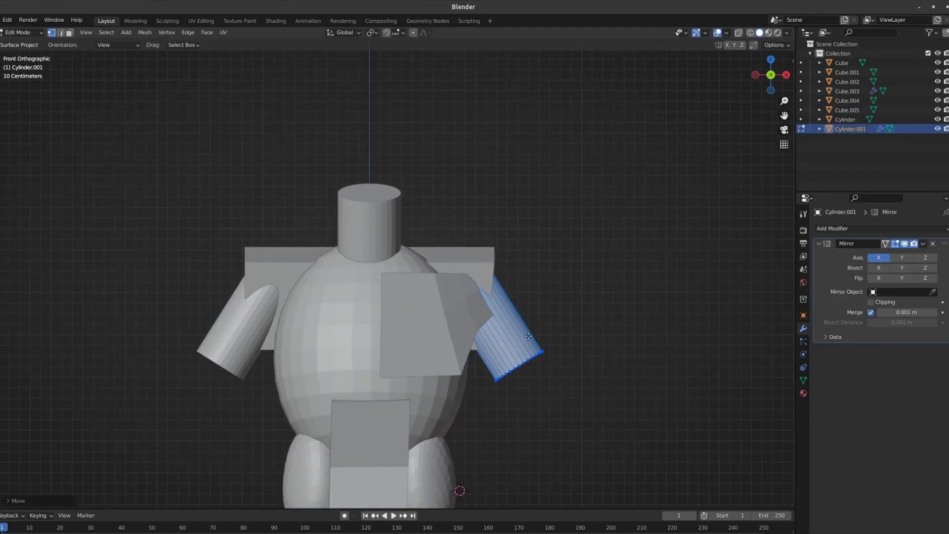
{"action": "left_click", "coordinate": [302, 249]}
{"action": "key", "text": "Tab"}
{"action": "middle_click_drag", "start_coordinate": [494, 266], "coordinate": [429, 272]}
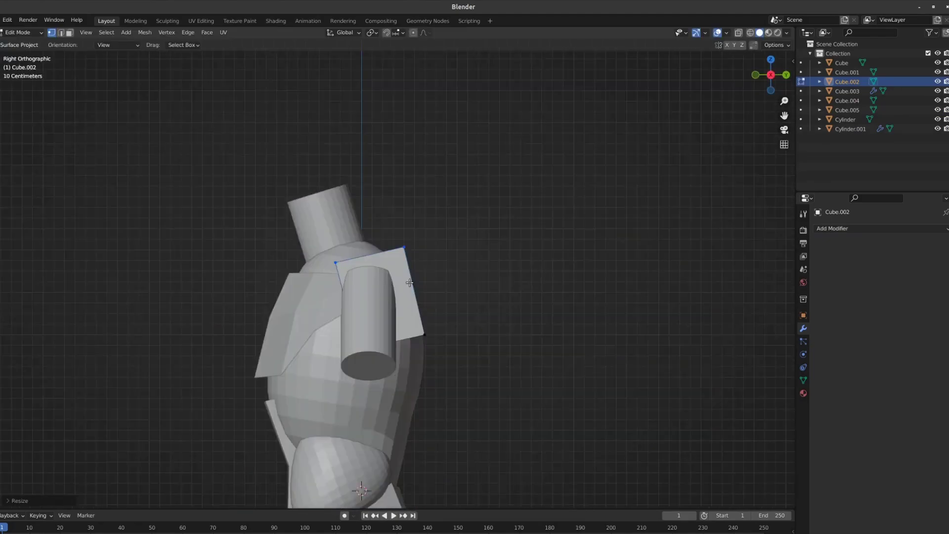
{"action": "key", "text": "g"}
{"action": "key", "text": "x"}
{"action": "middle_click_drag", "start_coordinate": [442, 321], "coordinate": [429, 316]}
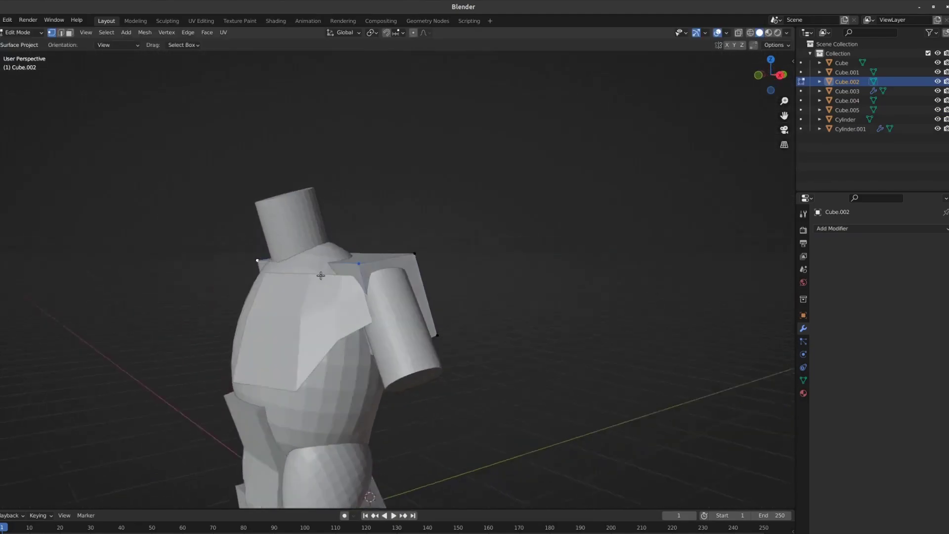
- Sculpt the torso's side profile, then begin moving the neck cylinder
{"action": "key", "text": "Tab"}
{"action": "left_click", "coordinate": [376, 316]}
{"action": "key", "text": "ctrl+Tab"}
{"action": "key", "text": "KP_3"}
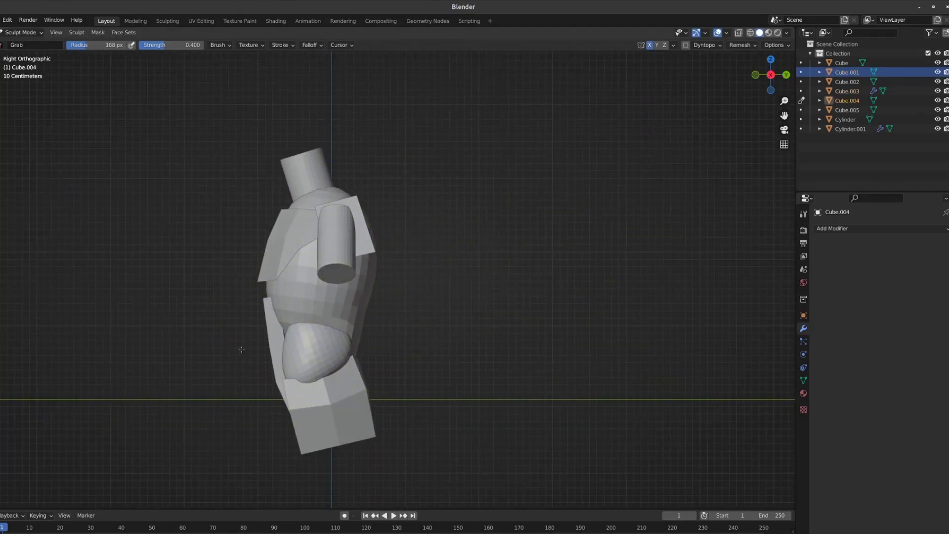
{"action": "key", "text": "alt+q"}
{"action": "key", "text": "alt+q"}
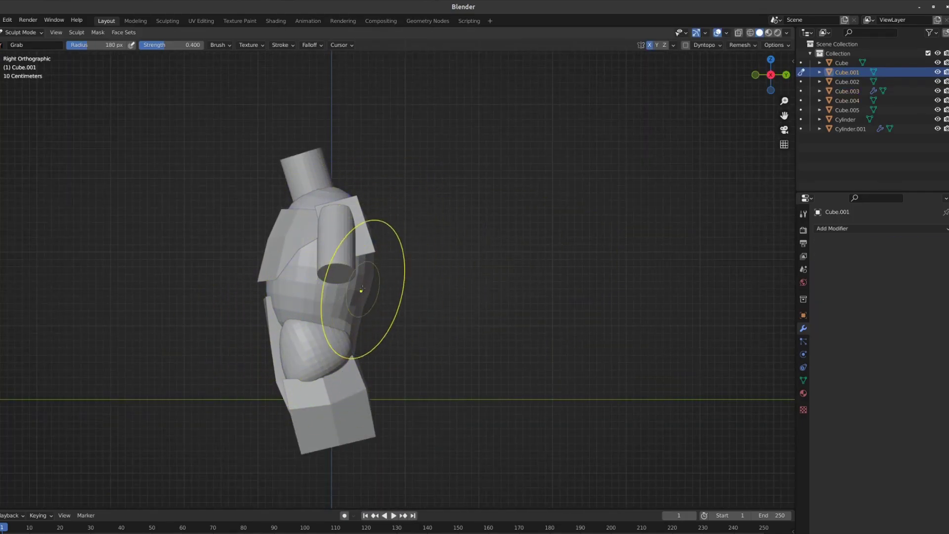
{"action": "key", "text": "Tab"}
{"action": "key", "text": "alt+q"}
{"action": "key", "text": "g"}
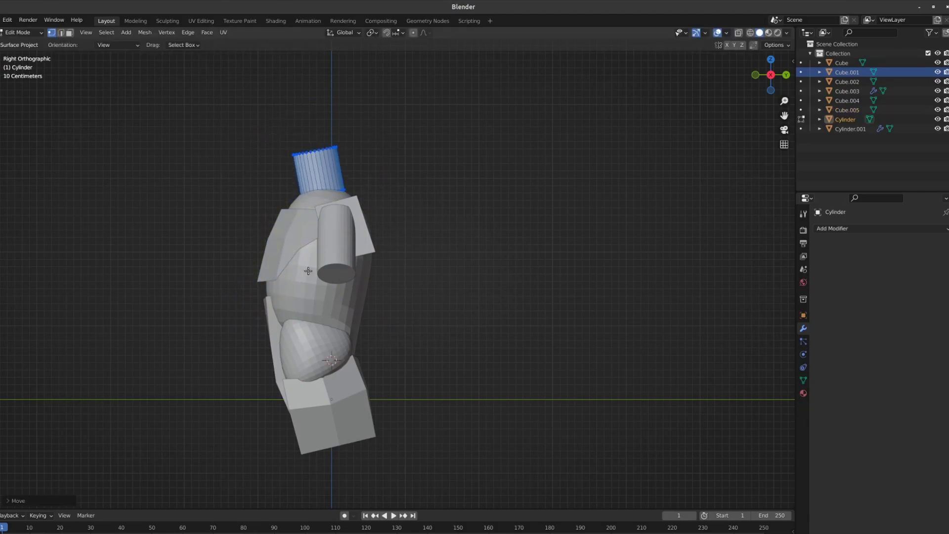
{"action": "mouse_move", "coordinate": [308, 270]}
{"action": "middle_mouse_down"}
{"action": "mouse_move", "coordinate": [317, 263]}
{"action": "mouse_move", "coordinate": [354, 269]}
{"action": "mouse_move", "coordinate": [502, 330]}
{"action": "middle_mouse_up"}
{"action": "key", "text": "alt+q"}
- Mirror the chest piece to the other side and adjust its outline vertices
{"action": "key", "text": "Tab"}
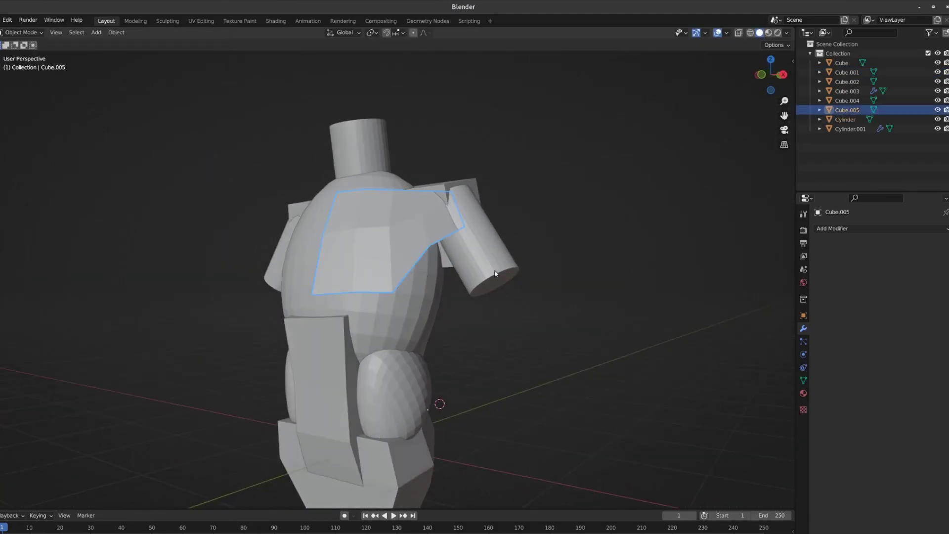
{"action": "key", "text": "ctrl+shift+z"}
{"action": "key", "text": "ctrl+z"}
{"action": "key", "text": "ctrl+shift+z"}
{"action": "key", "text": "KP_1"}
{"action": "key", "text": "Tab"}
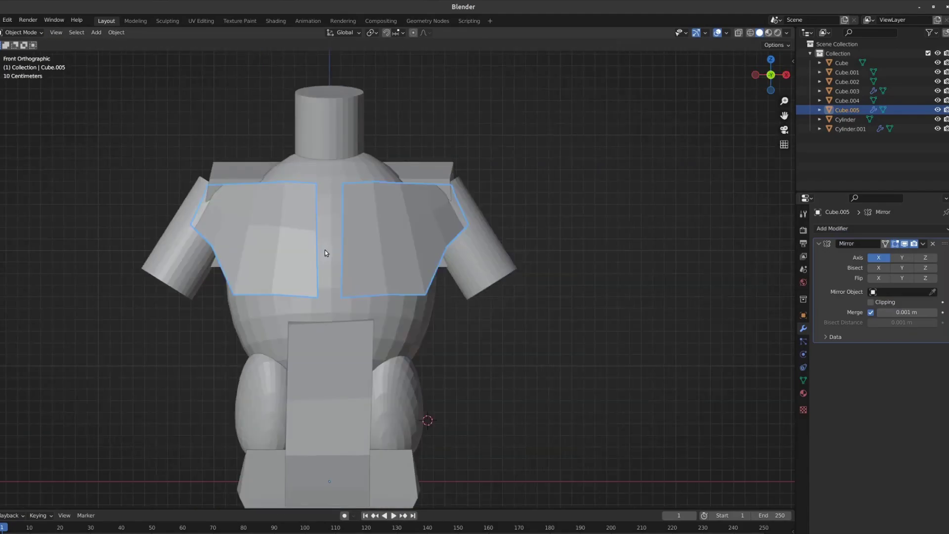
{"action": "key", "text": "g"}
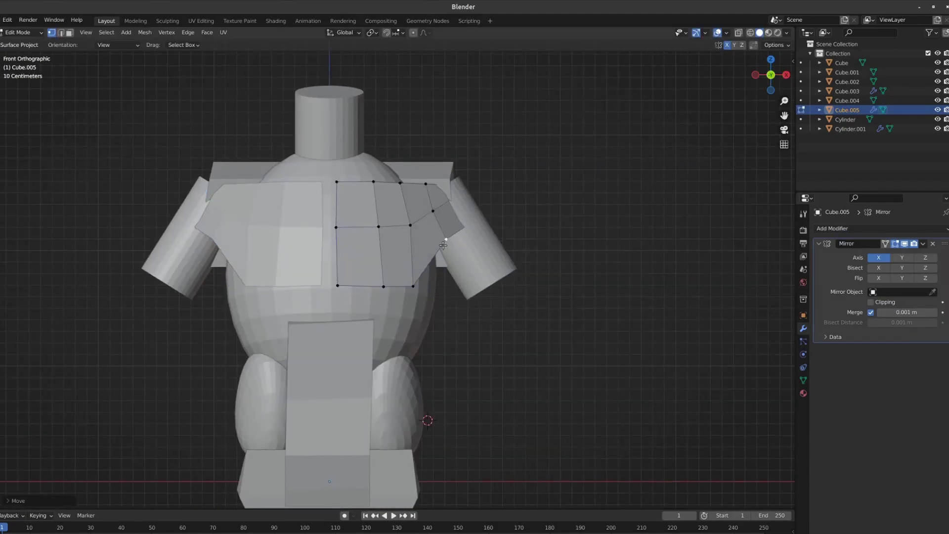
{"action": "middle_click_drag", "start_coordinate": [443, 245], "coordinate": [435, 223]}
{"action": "key", "text": "KP_3"}
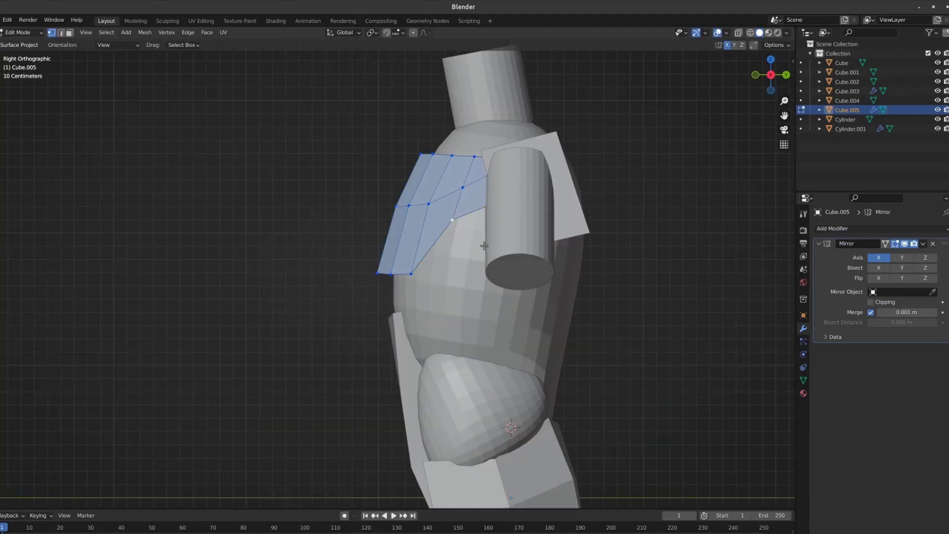
{"action": "key", "text": "Tab"}
- Add a modifier that gives the chest plates thickness
{"action": "left_click", "coordinate": [835, 229]}
{"action": "left_click", "coordinate": [720, 396]}
{"action": "key", "text": "KP_1"}
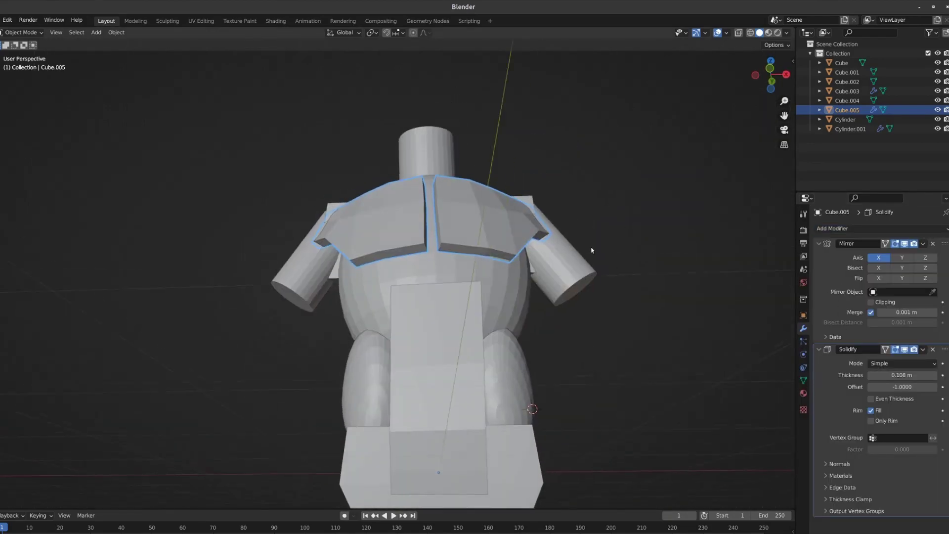
{"action": "left_click", "coordinate": [514, 213]}
{"action": "middle_click_drag", "start_coordinate": [514, 212], "coordinate": [487, 250]}
{"action": "key", "text": "KP_3"}
- Sculpt the chest plates, Cube.004 and Cube.003 pieces into a better fit
{"action": "key", "text": "ctrl+Tab"}
{"action": "key", "text": "alt+q"}
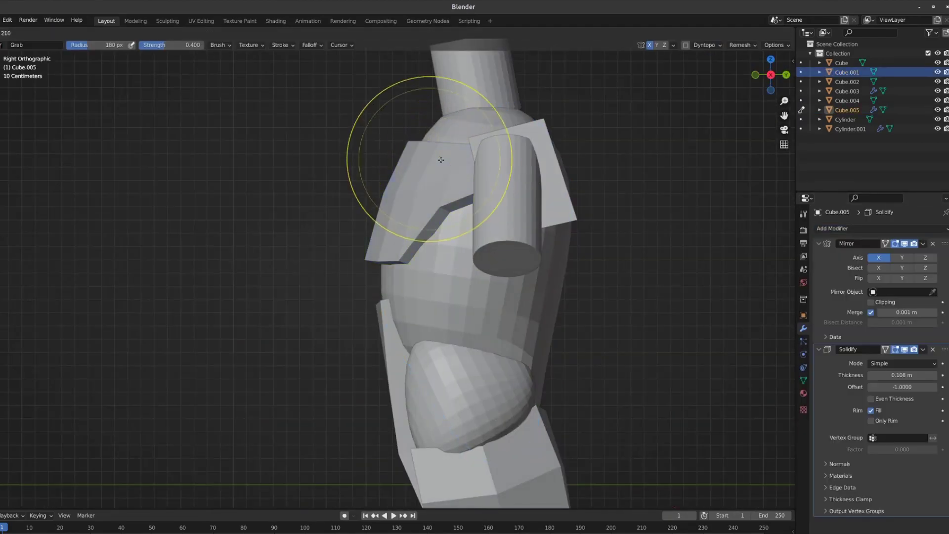
{"action": "key", "text": "alt+q"}
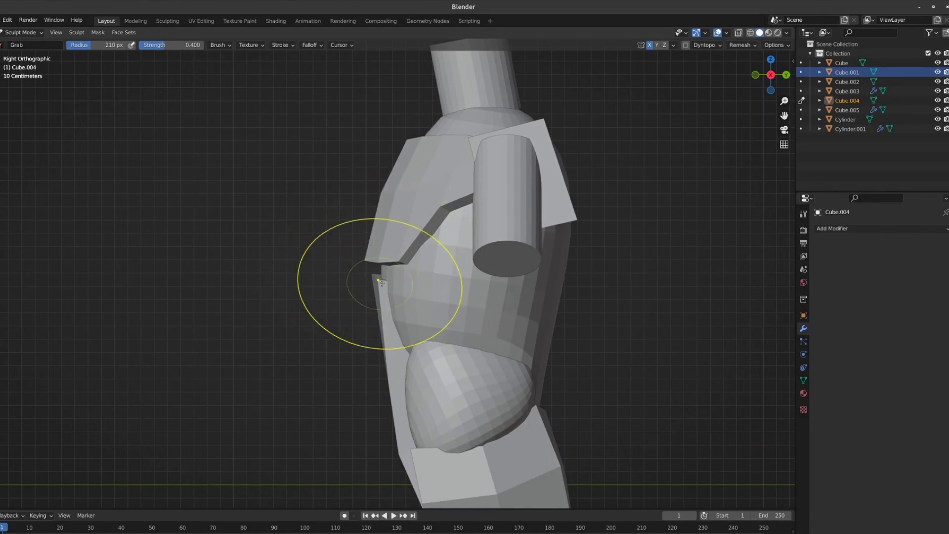
{"action": "key", "text": "KP_1"}
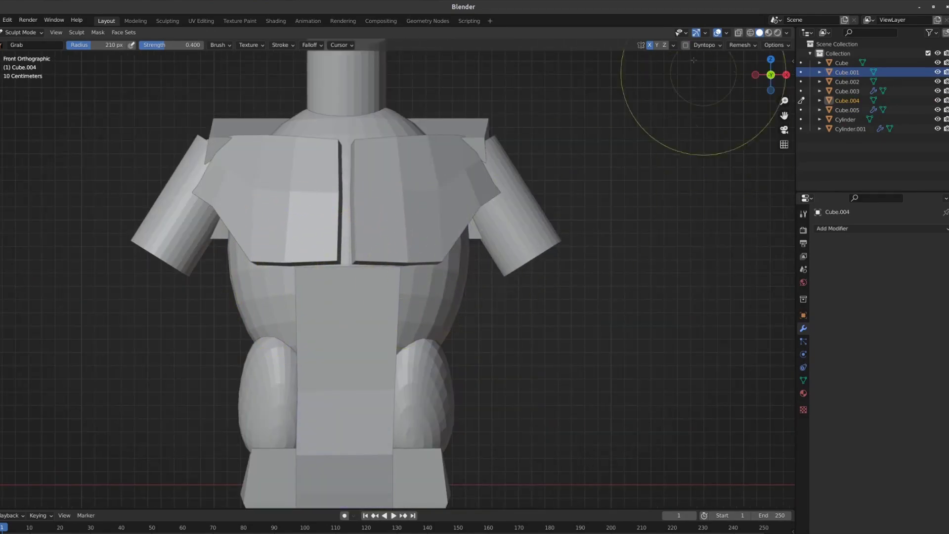
{"action": "key", "text": "alt+q"}
{"action": "middle_click_drag", "start_coordinate": [391, 268], "coordinate": [432, 208], "text": "shift"}
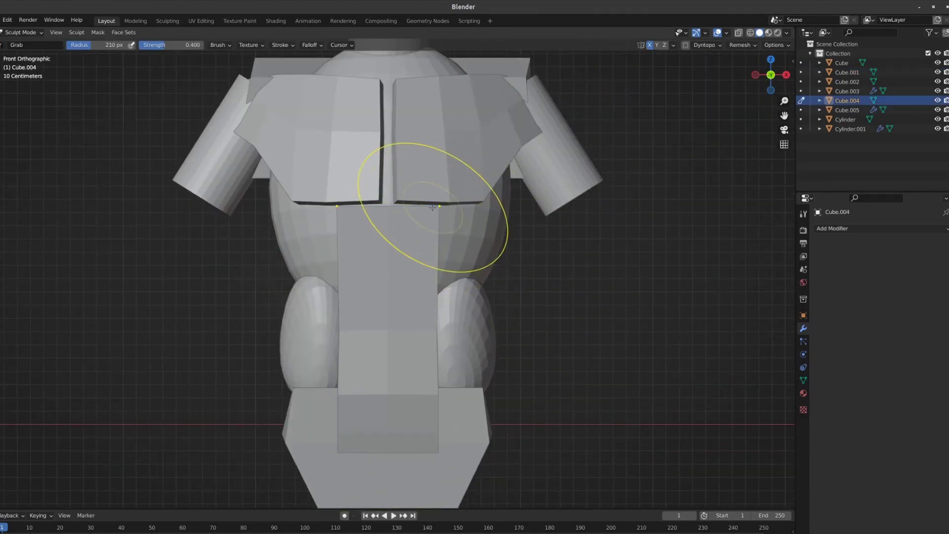
{"action": "scroll", "coordinate": [433, 207], "scroll_direction": "down", "scroll_amount": 3}
{"action": "middle_click_drag", "start_coordinate": [440, 358], "coordinate": [366, 282]}
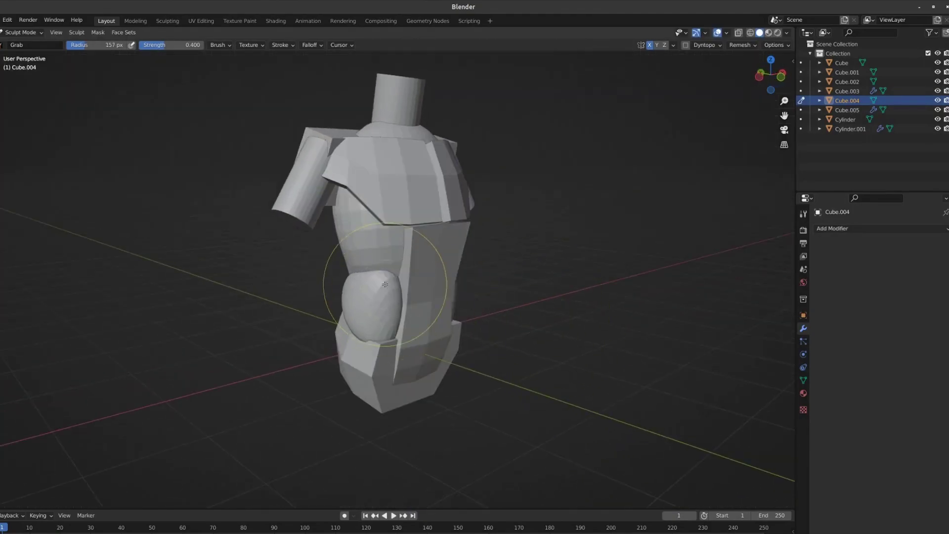
{"action": "key", "text": "KP_3"}
{"action": "key", "text": "alt+q"}
{"action": "mouse_move", "coordinate": [400, 328]}
{"action": "middle_mouse_down"}
{"action": "mouse_move", "coordinate": [415, 207]}
{"action": "mouse_move", "coordinate": [495, 257]}
{"action": "middle_mouse_up"}
- Move the whole Cylinder.001 arm mesh against the side of the shoulder
{"action": "key", "text": "KP_3"}
{"action": "key", "text": "Tab"}
{"action": "key", "text": "alt+q"}
{"action": "key", "text": "g"}
{"action": "left_click", "coordinate": [457, 190]}
- Add a UV sphere at the shoulder and give it a Mirror modifier for both sides
{"action": "key", "text": "KP_1"}
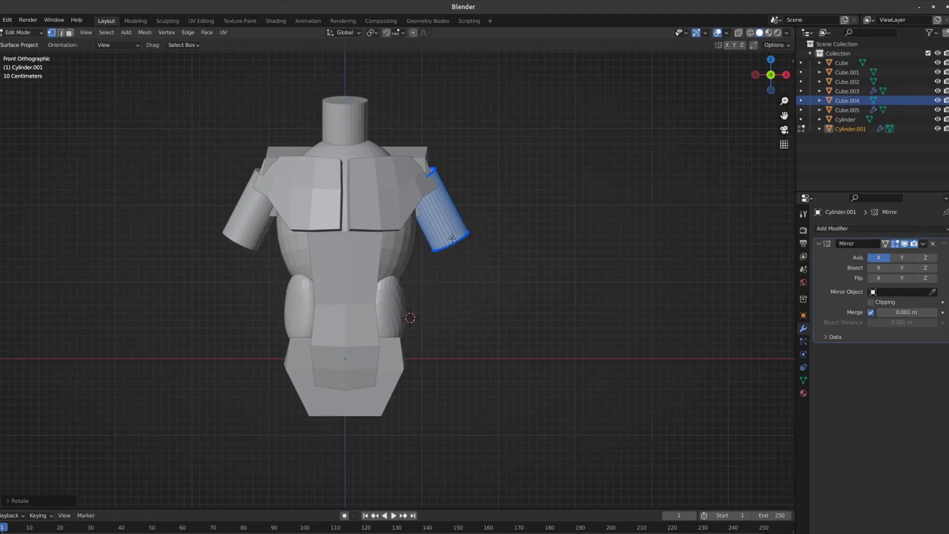
{"action": "key", "text": "Tab"}
{"action": "key", "text": "shift+a"}
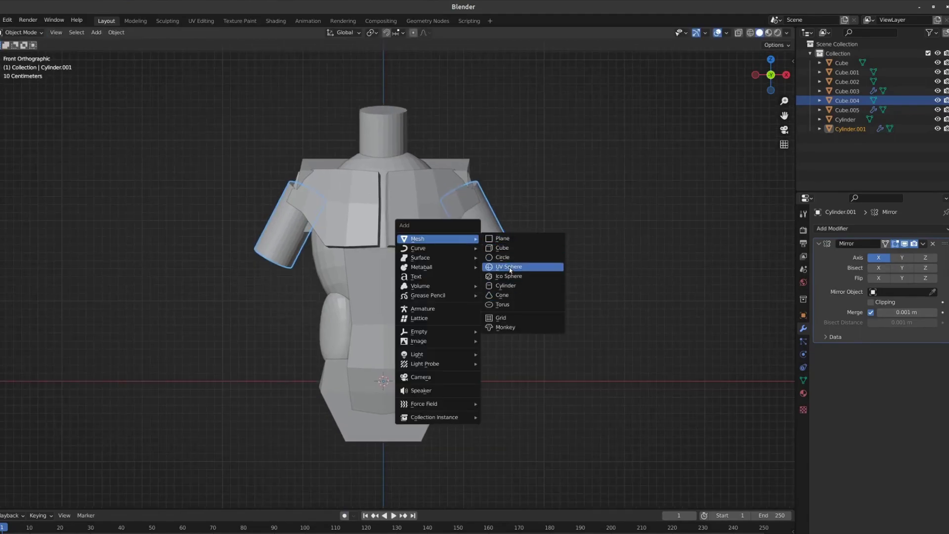
{"action": "left_click", "coordinate": [510, 270]}
{"action": "scroll", "coordinate": [492, 356], "scroll_direction": "down", "scroll_amount": 3}
{"action": "key", "text": "Tab"}
{"action": "key", "text": "g"}
{"action": "left_click", "coordinate": [537, 240]}
{"action": "middle_click_drag", "start_coordinate": [504, 249], "coordinate": [445, 249]}
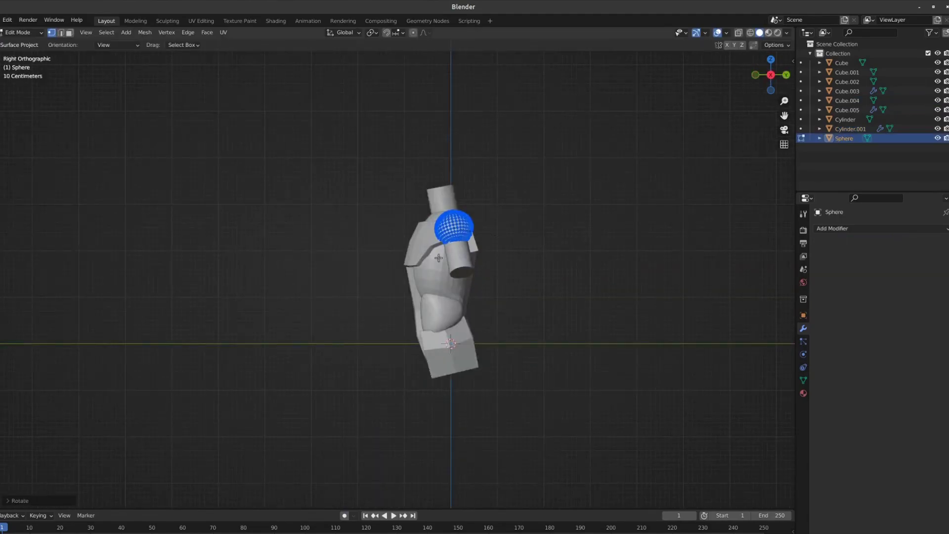
{"action": "scroll", "coordinate": [444, 297], "scroll_direction": "up", "scroll_amount": 4}
{"action": "left_click", "coordinate": [834, 228]}
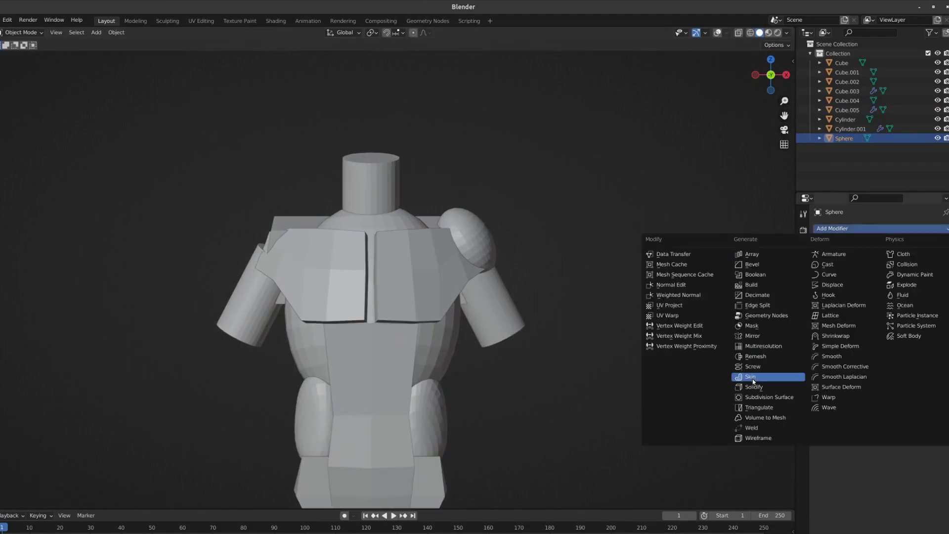
{"action": "left_click", "coordinate": [751, 336]}
- Move the Cube.005 chest plate's outer corner vertices toward the shoulder sphere
{"action": "mouse_move", "coordinate": [475, 250]}
{"action": "middle_mouse_down"}
{"action": "mouse_move", "coordinate": [498, 202]}
{"action": "mouse_move", "coordinate": [493, 271]}
{"action": "mouse_move", "coordinate": [504, 242]}
{"action": "mouse_move", "coordinate": [553, 278]}
{"action": "mouse_move", "coordinate": [518, 148]}
{"action": "middle_mouse_up"}
{"action": "key", "text": "alt+q"}
{"action": "scroll", "coordinate": [518, 148], "scroll_direction": "up", "scroll_amount": 4}
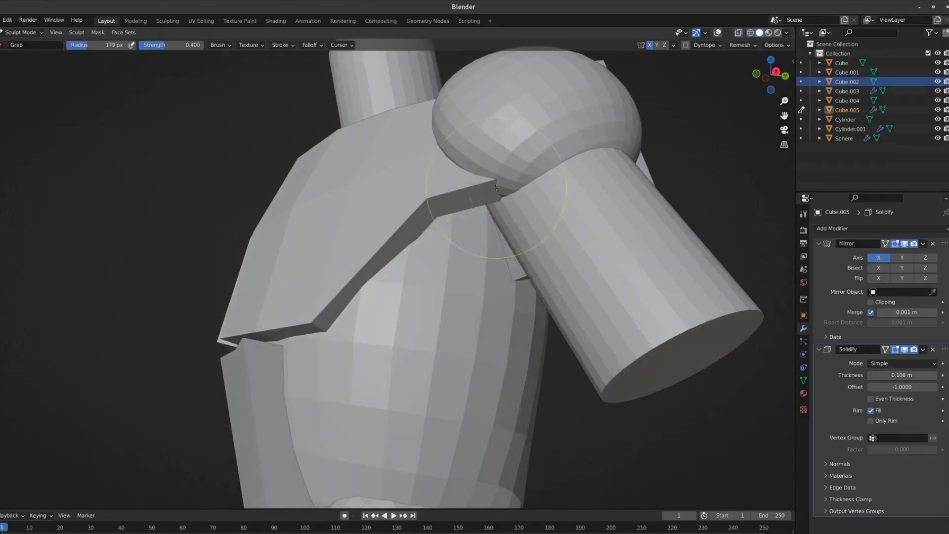
{"action": "key", "text": "Tab"}
{"action": "key", "text": "alt+z"}
{"action": "key", "text": "g"}
{"action": "key", "text": "alt+z"}
{"action": "left_click", "coordinate": [553, 197]}
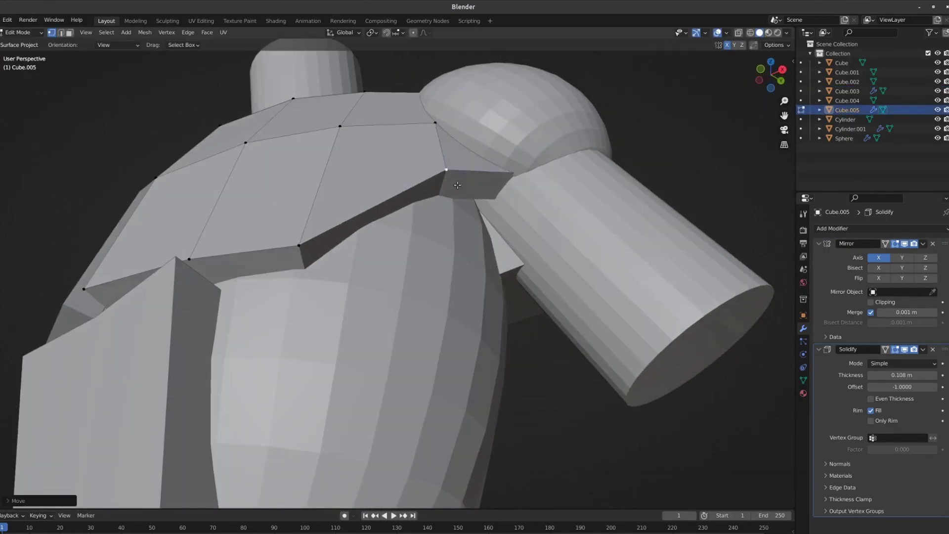
- Check the view settings sidebar, then orbit to a top view of the model
{"action": "scroll", "coordinate": [553, 197], "scroll_direction": "down", "scroll_amount": 5}
{"action": "key", "text": "n"}
{"action": "left_click", "coordinate": [789, 102]}
{"action": "scroll", "coordinate": [494, 247], "scroll_direction": "up", "scroll_amount": 3}
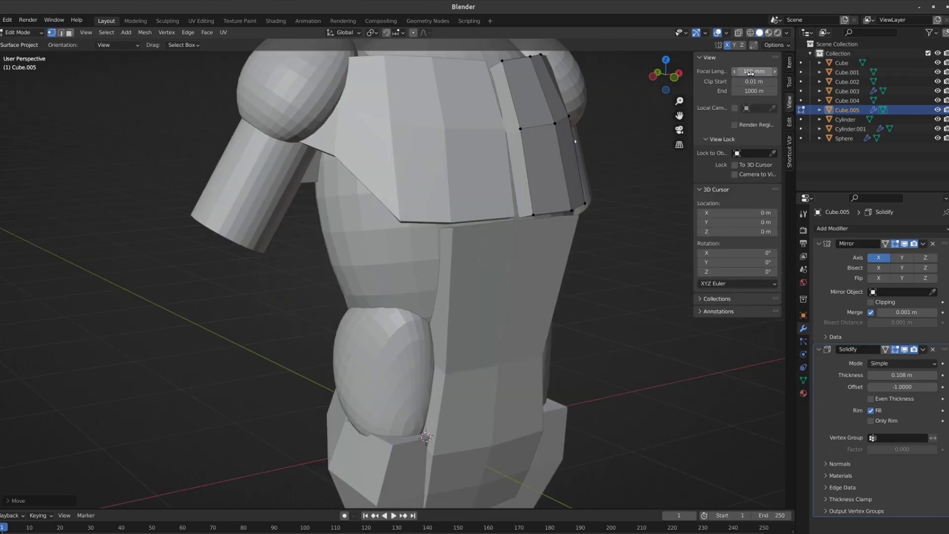
{"action": "key", "text": "n"}
{"action": "scroll", "coordinate": [494, 247], "scroll_direction": "down", "scroll_amount": 3}
{"action": "middle_click_drag", "start_coordinate": [494, 247], "coordinate": [552, 319]}
{"action": "key", "text": "KP_7"}
- Rotate the shoulder sphere around the Z axis to angle it
{"action": "key", "text": "Tab"}
{"action": "left_click", "coordinate": [558, 183]}
{"action": "key", "text": "Tab"}
{"action": "key", "text": "r"}
{"action": "key", "text": "z"}
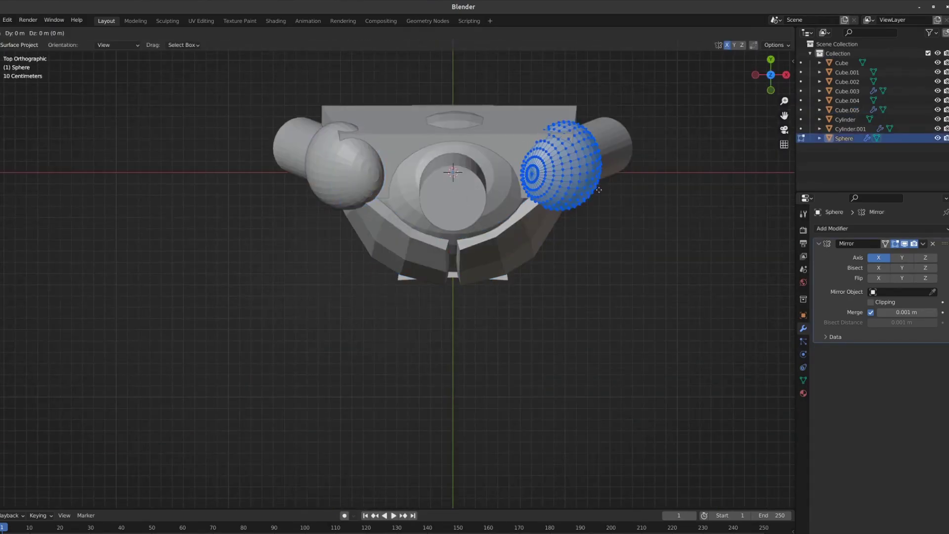
{"action": "key", "text": "grave"}
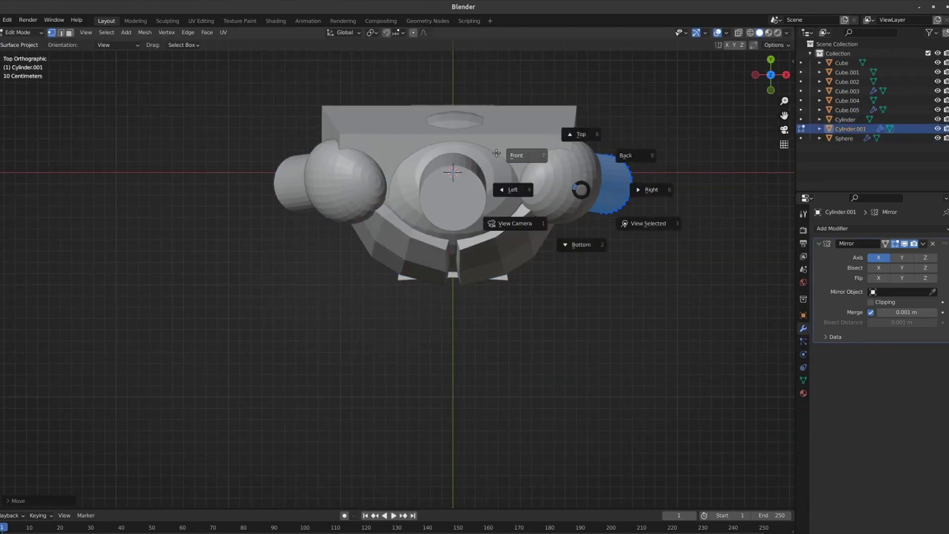
{"action": "middle_click_drag", "start_coordinate": [583, 186], "coordinate": [606, 159]}
- Grab-sculpt the Cube.002 and Cube.001 blocks with an enlarged brush to wrap the shoulders
{"action": "key", "text": "KP_1"}
{"action": "key", "text": "alt+q"}
{"action": "key", "text": "KP_7"}
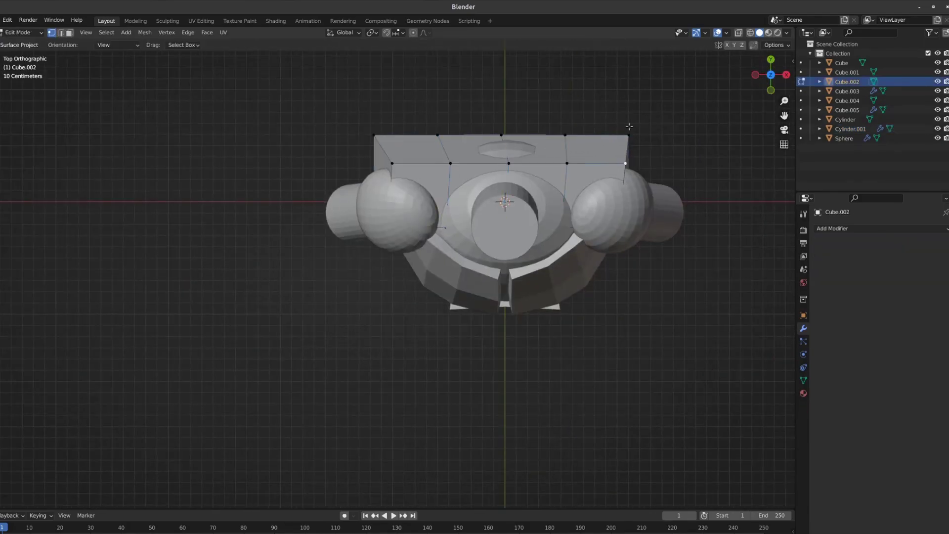
{"action": "key", "text": "ctrl+Tab"}
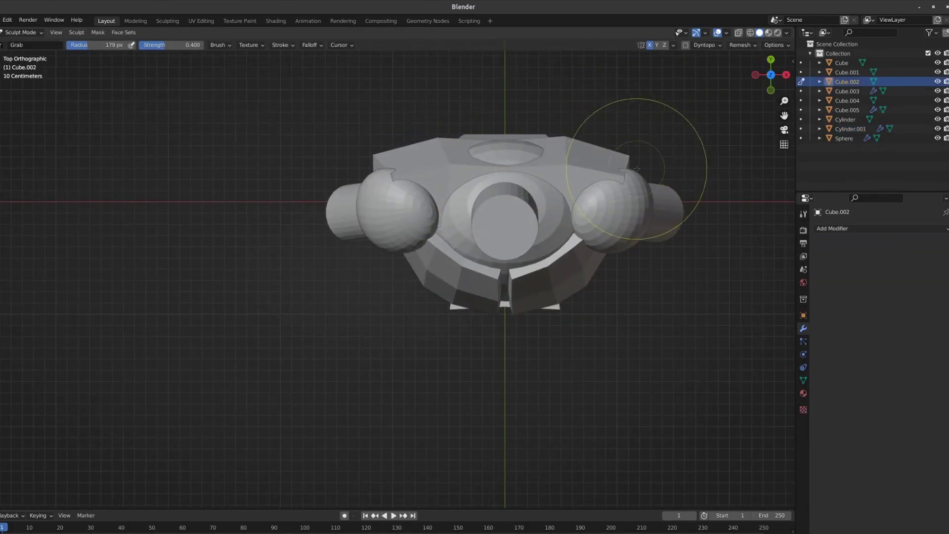
{"action": "key", "text": "alt+q"}
{"action": "key", "text": "f"}
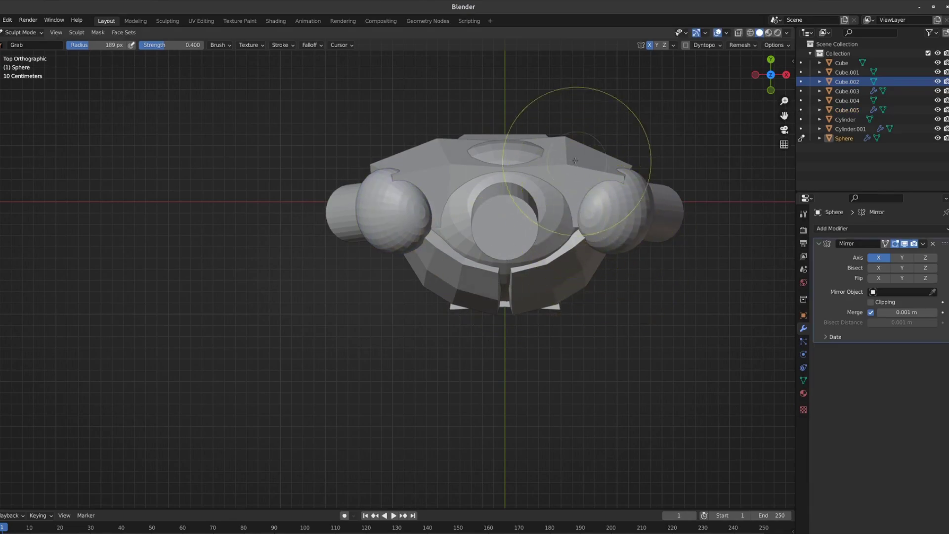
{"action": "key", "text": "alt+q"}
{"action": "middle_click_drag", "start_coordinate": [517, 174], "coordinate": [565, 196]}
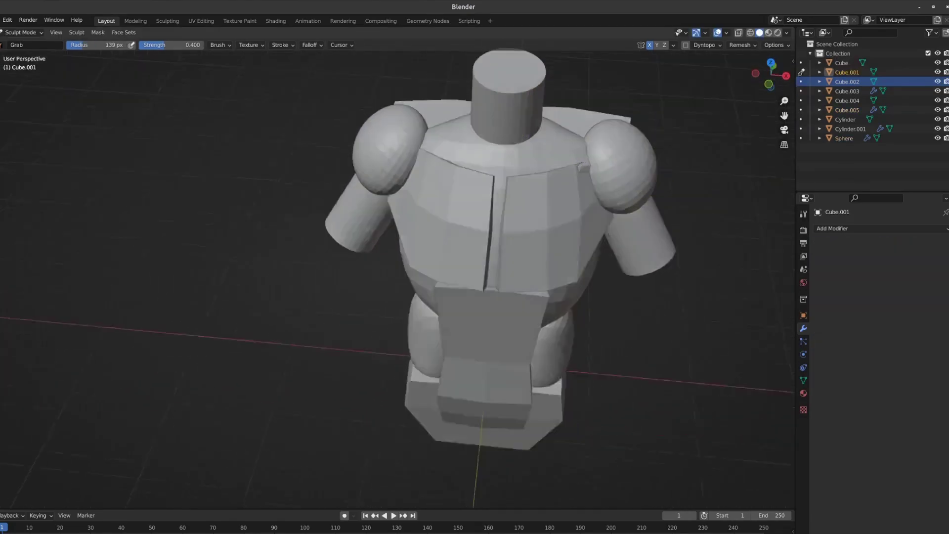
{"action": "middle_click_drag", "start_coordinate": [617, 162], "coordinate": [583, 169]}
{"action": "key", "text": "alt+q"}
- Grab-sculpt Cube.003, Cube.001 and the shoulder sphere to tighten them around the shoulder
{"action": "key", "text": "KP_1"}
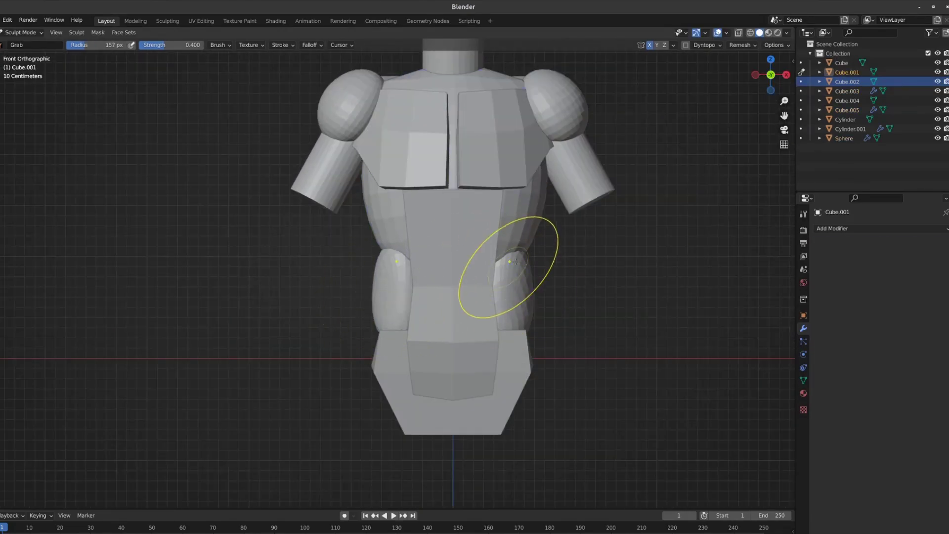
{"action": "mouse_move", "coordinate": [508, 285]}
{"action": "middle_mouse_down"}
{"action": "mouse_move", "coordinate": [508, 307]}
{"action": "mouse_move", "coordinate": [589, 287]}
{"action": "middle_mouse_up"}
{"action": "key", "text": "alt+q"}
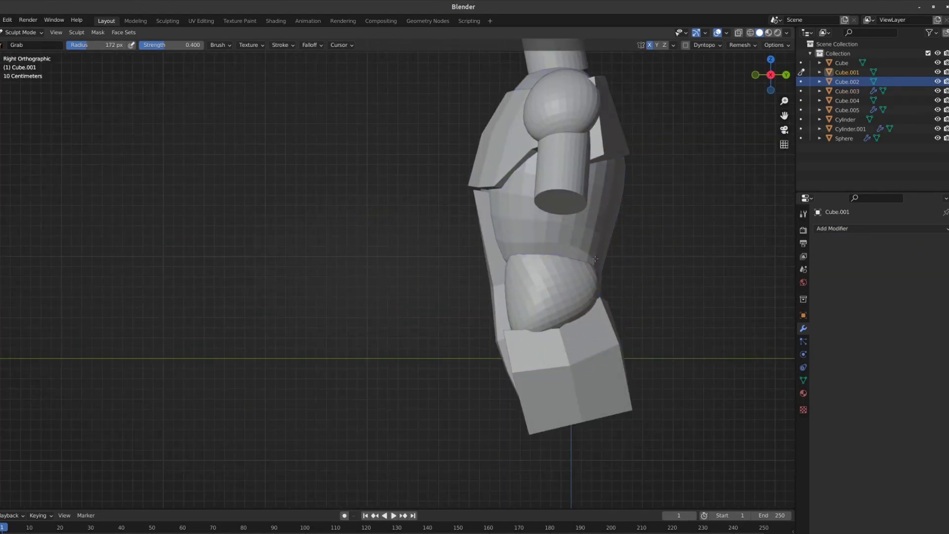
{"action": "scroll", "coordinate": [509, 159], "scroll_direction": "down", "scroll_amount": 2}
{"action": "scroll", "coordinate": [536, 153], "scroll_direction": "up", "scroll_amount": 3}
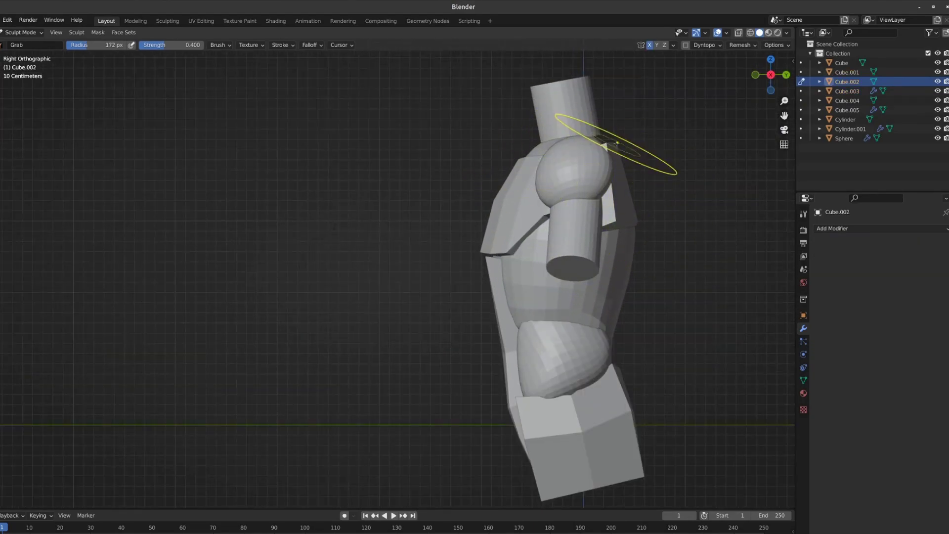
{"action": "scroll", "coordinate": [508, 201], "scroll_direction": "down", "scroll_amount": 3}
{"action": "mouse_move", "coordinate": [578, 145]}
{"action": "middle_mouse_down"}
{"action": "mouse_move", "coordinate": [508, 202]}
{"action": "mouse_move", "coordinate": [635, 223]}
{"action": "middle_mouse_up"}
{"action": "scroll", "coordinate": [589, 279], "scroll_direction": "up", "scroll_amount": 4}
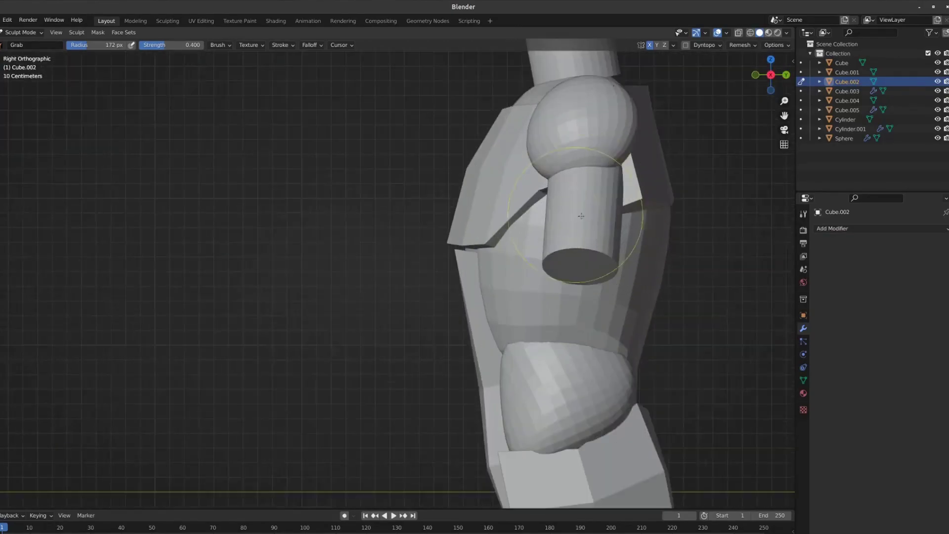
{"action": "key", "text": "alt+q"}
{"action": "mouse_move", "coordinate": [563, 256]}
{"action": "middle_mouse_down"}
{"action": "mouse_move", "coordinate": [494, 247]}
{"action": "mouse_move", "coordinate": [455, 317]}
{"action": "middle_mouse_up"}
{"action": "scroll", "coordinate": [494, 247], "scroll_direction": "down", "scroll_amount": 4}
- Duplicate the Cylinder.001 arm and place the copy below the hips as a thigh
{"action": "key", "text": "ctrl+Tab"}
{"action": "left_click", "coordinate": [514, 189]}
{"action": "key", "text": "KP_3"}
{"action": "key", "text": "Tab"}
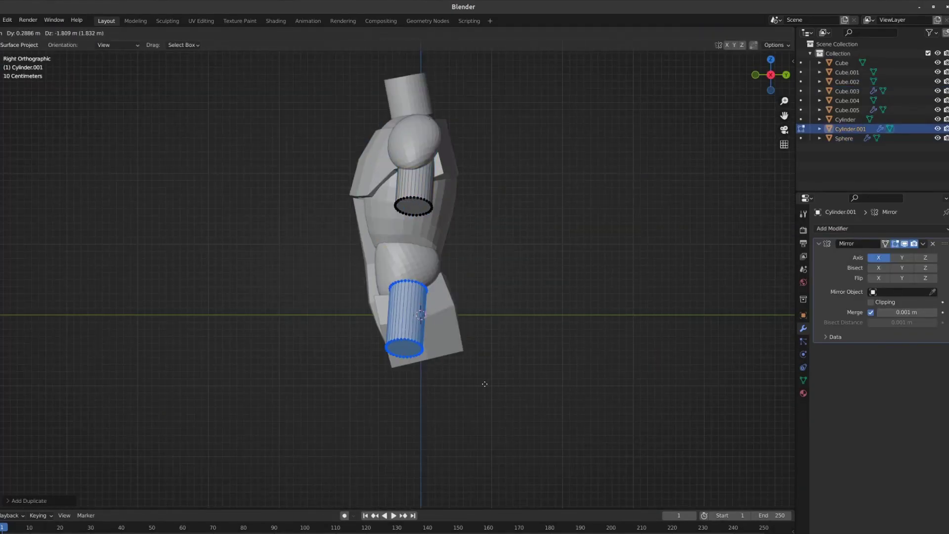
{"action": "left_click", "coordinate": [484, 384]}
{"action": "key", "text": "KP_1"}
{"action": "key", "text": "g"}
{"action": "left_click", "coordinate": [461, 407]}
- Adjust the thigh cylinder's position, shifting it toward the centre
{"action": "key", "text": "KP_3"}
{"action": "key", "text": "KP_1"}
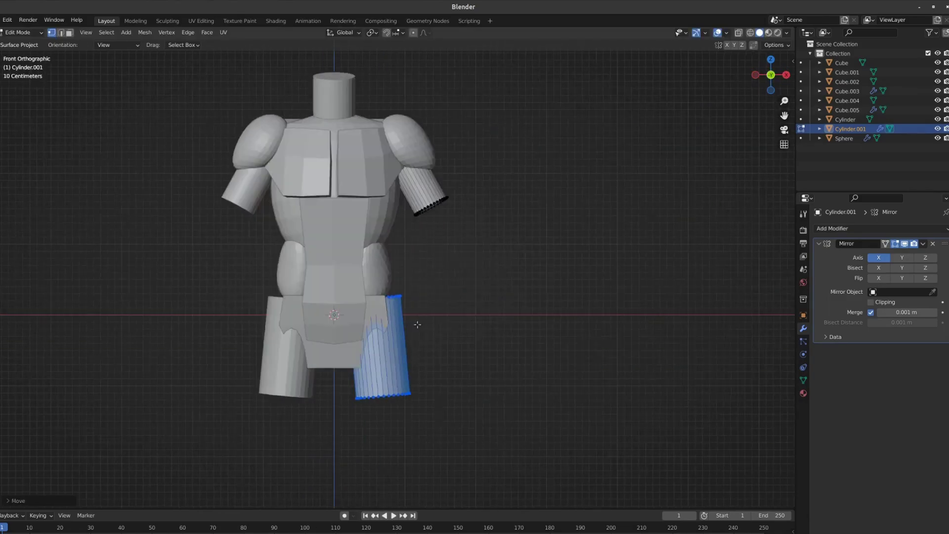
{"action": "key", "text": "g"}
{"action": "left_click", "coordinate": [465, 366]}
{"action": "key", "text": "g"}
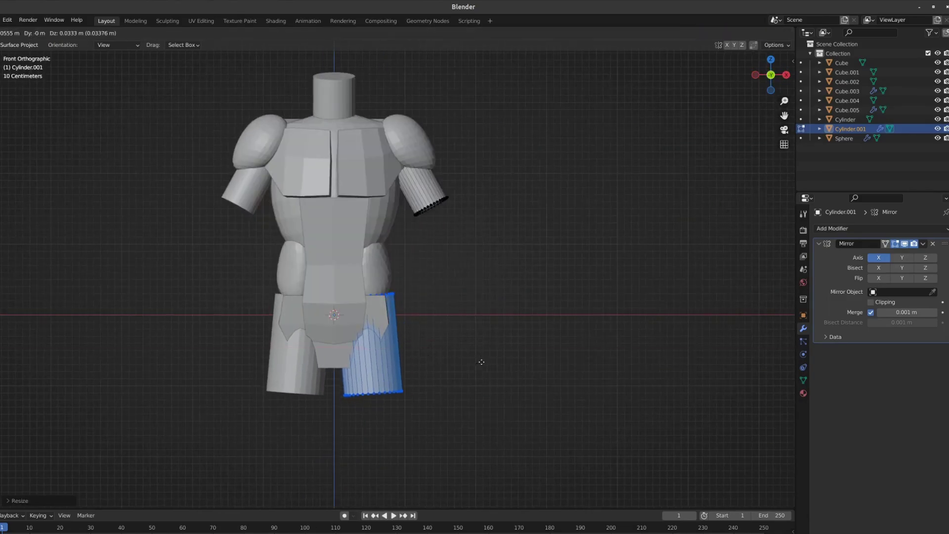
{"action": "left_click", "coordinate": [481, 361]}
- Move a hip block vertex down to cover the top of the thigh
{"action": "middle_click_drag", "start_coordinate": [481, 362], "coordinate": [375, 332]}
{"action": "left_click", "coordinate": [430, 323]}
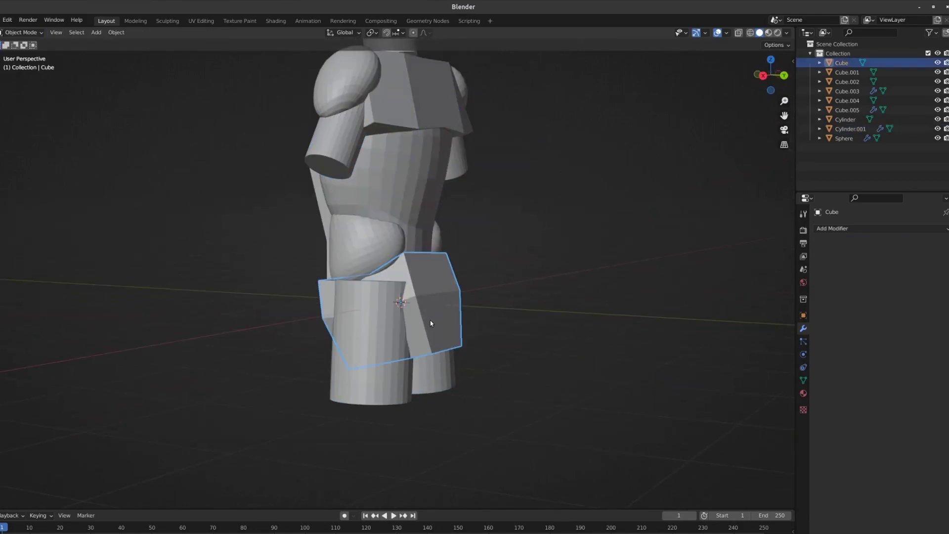
{"action": "key", "text": "KP_3"}
{"action": "key", "text": "Tab"}
{"action": "key", "text": "alt+z"}
{"action": "key", "text": "g"}
{"action": "left_click", "coordinate": [367, 338]}
{"action": "key", "text": "alt+z"}
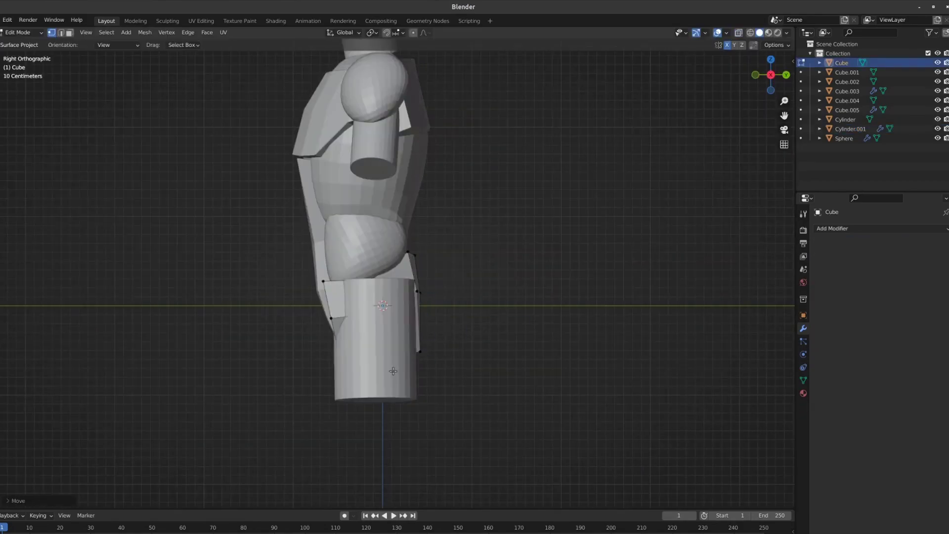
- Grab-sculpt the hip block, checking it from the front view
{"action": "middle_click_drag", "start_coordinate": [367, 338], "coordinate": [504, 339]}
{"action": "scroll", "coordinate": [504, 339], "scroll_direction": "down", "scroll_amount": 3}
{"action": "scroll", "coordinate": [470, 344], "scroll_direction": "up", "scroll_amount": 8}
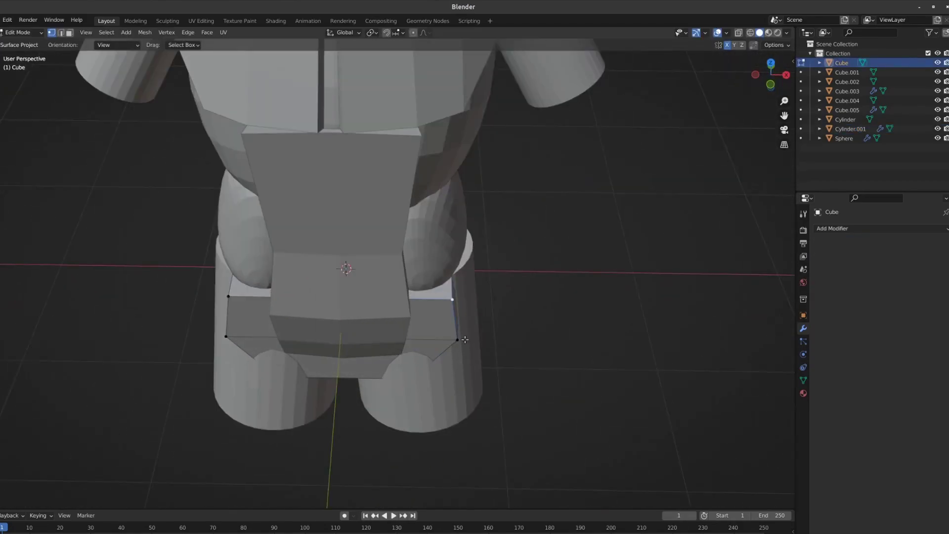
{"action": "key", "text": "ctrl+Tab"}
{"action": "key", "text": "KP_1"}
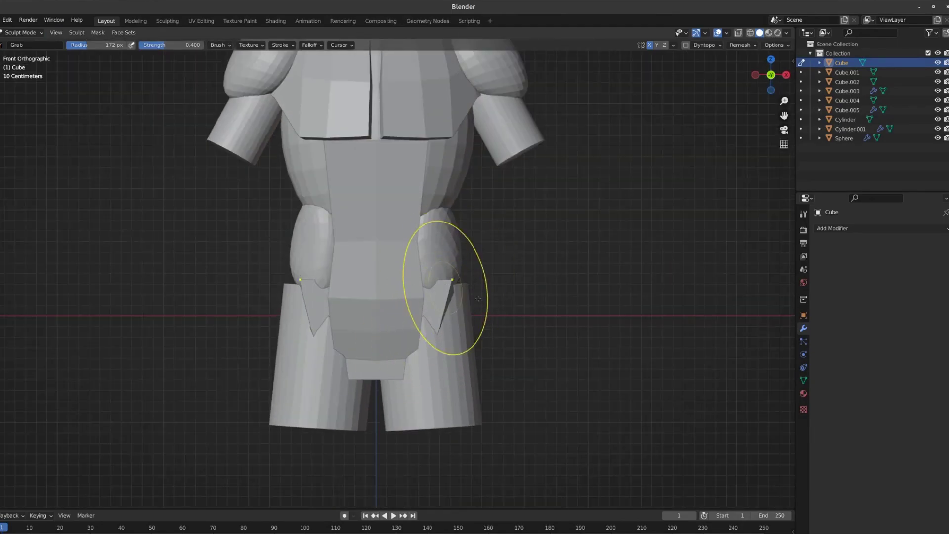
{"action": "mouse_move", "coordinate": [478, 298]}
{"action": "middle_mouse_down"}
{"action": "mouse_move", "coordinate": [528, 276]}
{"action": "mouse_move", "coordinate": [466, 289]}
{"action": "middle_mouse_up"}
{"action": "scroll", "coordinate": [466, 289], "scroll_direction": "down", "scroll_amount": 3}
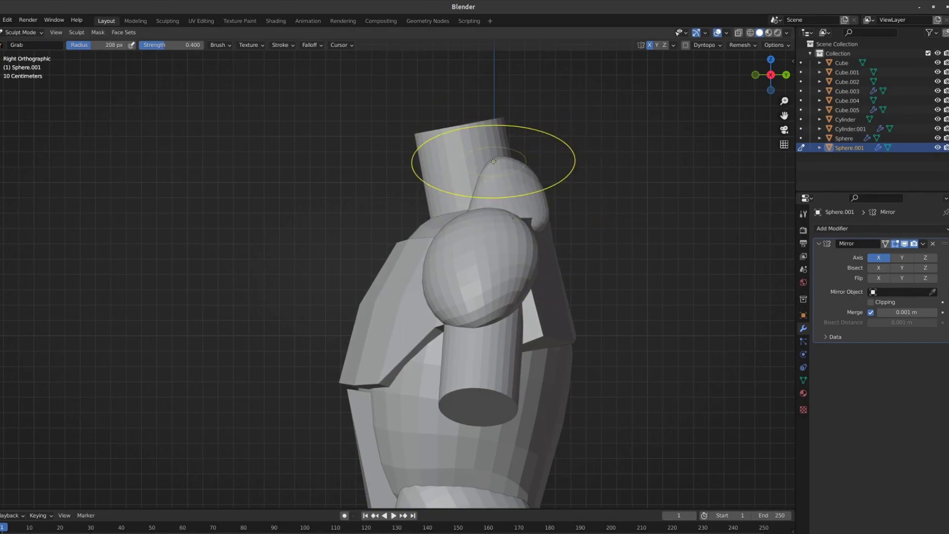
- Sculpt the leg cylinder and side torso piece, checking from side and perspective views
{"action": "scroll", "coordinate": [493, 162], "scroll_direction": "down", "scroll_amount": 2}
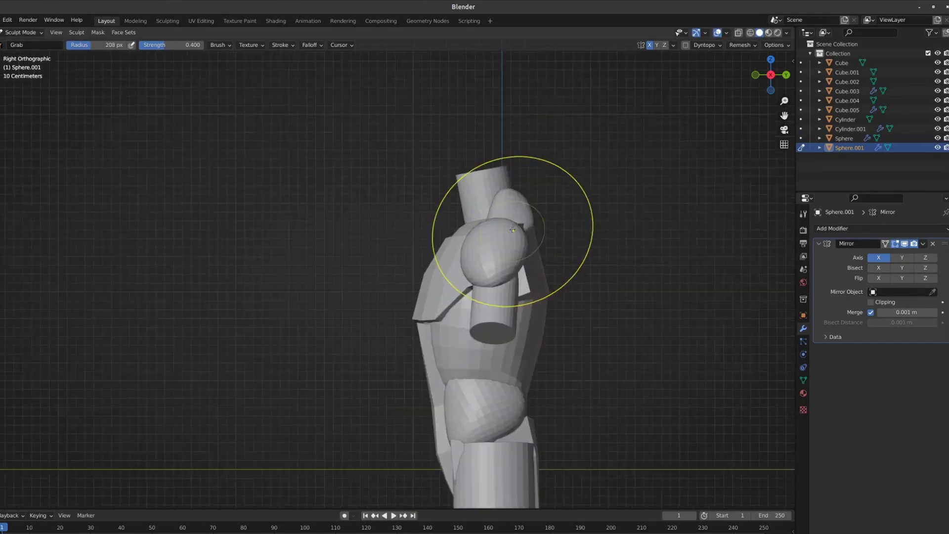
{"action": "middle_click_drag", "start_coordinate": [493, 161], "coordinate": [494, 262]}
{"action": "key", "text": "grave"}
{"action": "left_click", "coordinate": [544, 254]}
{"action": "key", "text": "alt+q"}
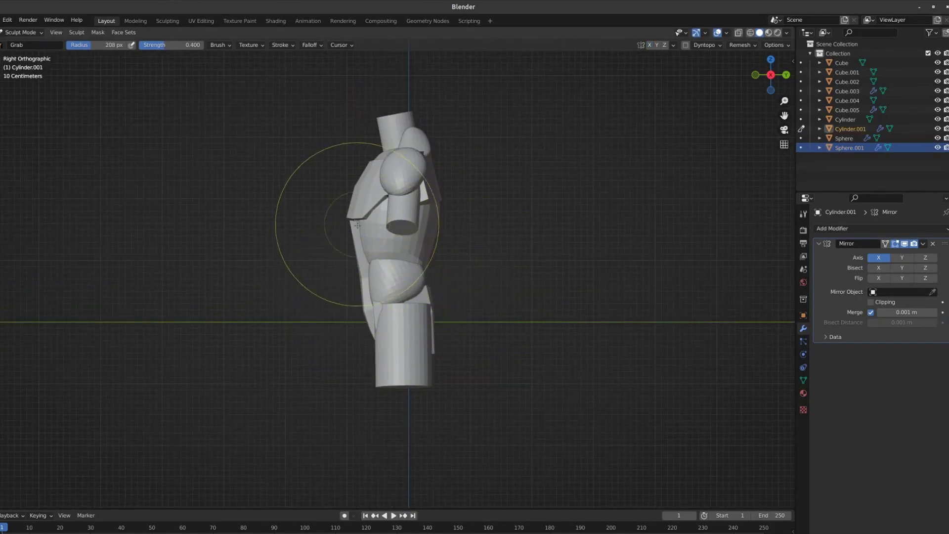
{"action": "mouse_move", "coordinate": [451, 212]}
{"action": "middle_mouse_down"}
{"action": "mouse_move", "coordinate": [371, 274]}
{"action": "mouse_move", "coordinate": [456, 265]}
{"action": "mouse_move", "coordinate": [381, 297]}
{"action": "mouse_move", "coordinate": [388, 286]}
{"action": "middle_mouse_up"}
{"action": "scroll", "coordinate": [371, 274], "scroll_direction": "up", "scroll_amount": 3}
{"action": "key", "text": "alt+q"}
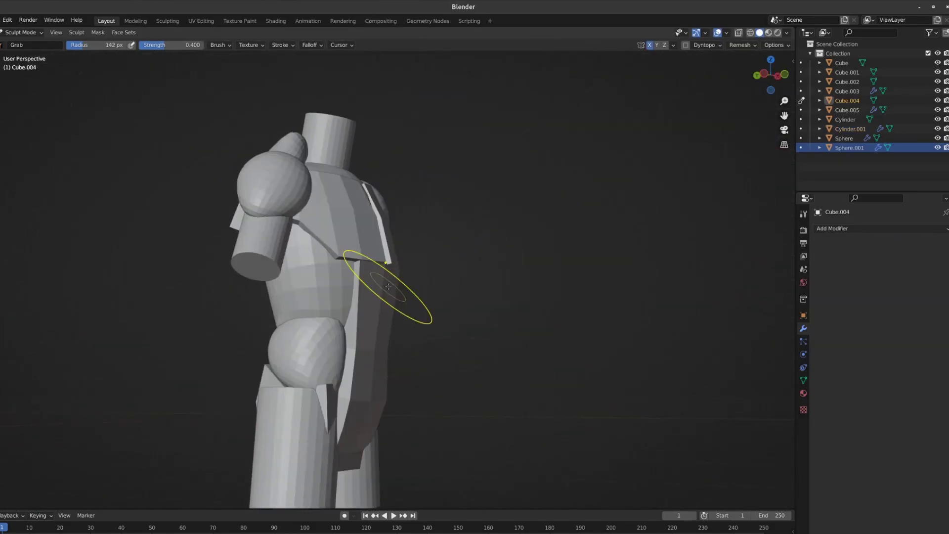
{"action": "scroll", "coordinate": [388, 286], "scroll_direction": "down", "scroll_amount": 3}
{"action": "key", "text": "KP_3"}
- Select all pieces' vertices in Edit Mode and pick a leg cylinder vertex
{"action": "key", "text": "Tab"}
{"action": "key", "text": "a"}
{"action": "key", "text": "s"}
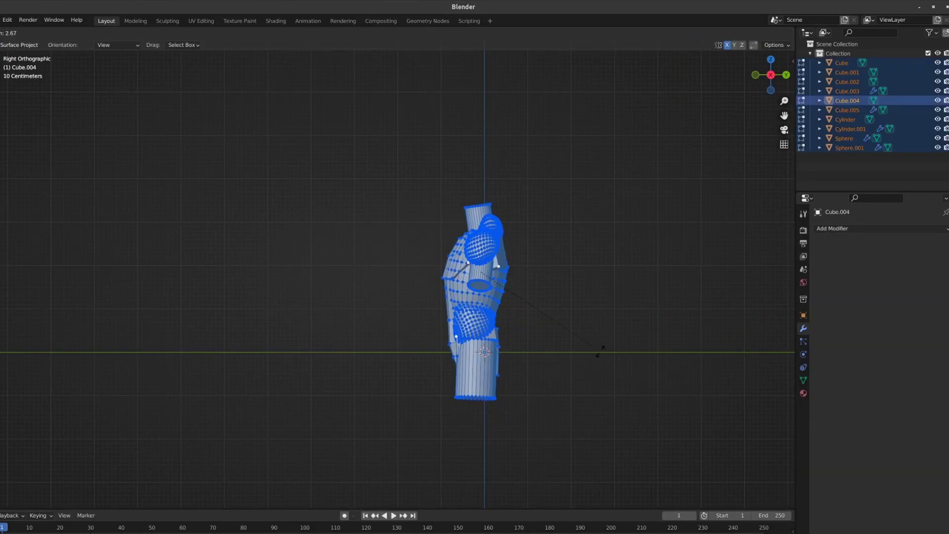
{"action": "key", "text": "Escape"}
{"action": "scroll", "coordinate": [456, 416], "scroll_direction": "up", "scroll_amount": 3}
{"action": "left_click", "coordinate": [455, 421]}
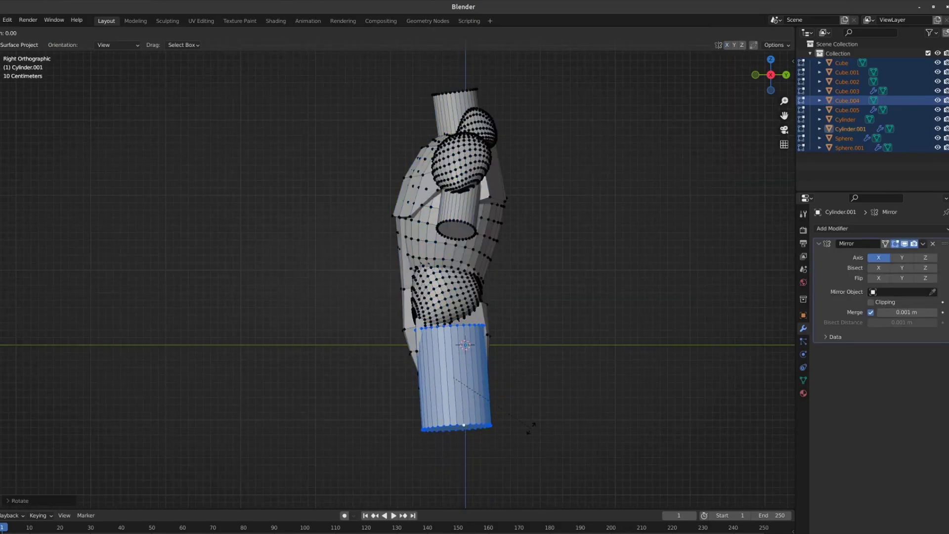
{"action": "key", "text": "Tab"}
- Select the whole front hip plate and refit it over the leg cylinder in side view
{"action": "middle_click_drag", "start_coordinate": [520, 409], "coordinate": [484, 351]}
{"action": "key", "text": "alt+q"}
{"action": "key", "text": "a"}
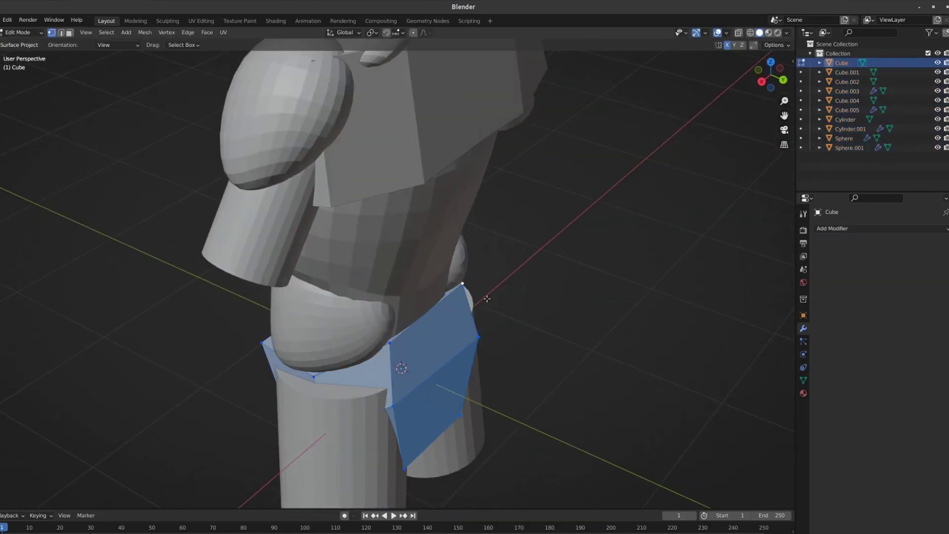
{"action": "key", "text": "ctrl+Tab"}
{"action": "scroll", "coordinate": [496, 314], "scroll_direction": "down", "scroll_amount": 4}
{"action": "key", "text": "grave"}
{"action": "left_click", "coordinate": [437, 290]}
{"action": "key", "text": "Tab"}
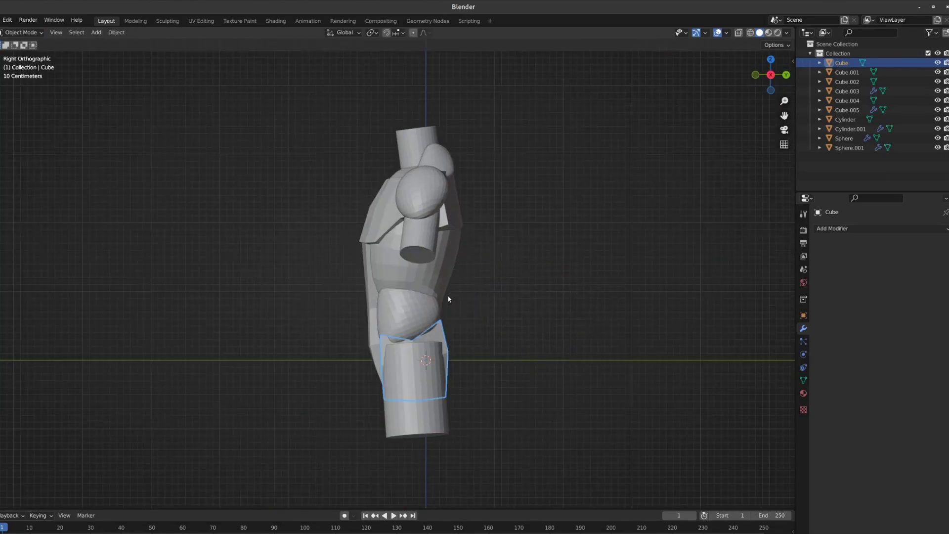
{"action": "key", "text": "alt+q"}
{"action": "mouse_move", "coordinate": [450, 299]}
{"action": "middle_mouse_down"}
{"action": "mouse_move", "coordinate": [437, 326]}
{"action": "mouse_move", "coordinate": [511, 327]}
{"action": "middle_mouse_up"}
- Grab the Sphere.001 shoulder mounds up toward the neck, checking top, front and side views
{"action": "key", "text": "alt+q"}
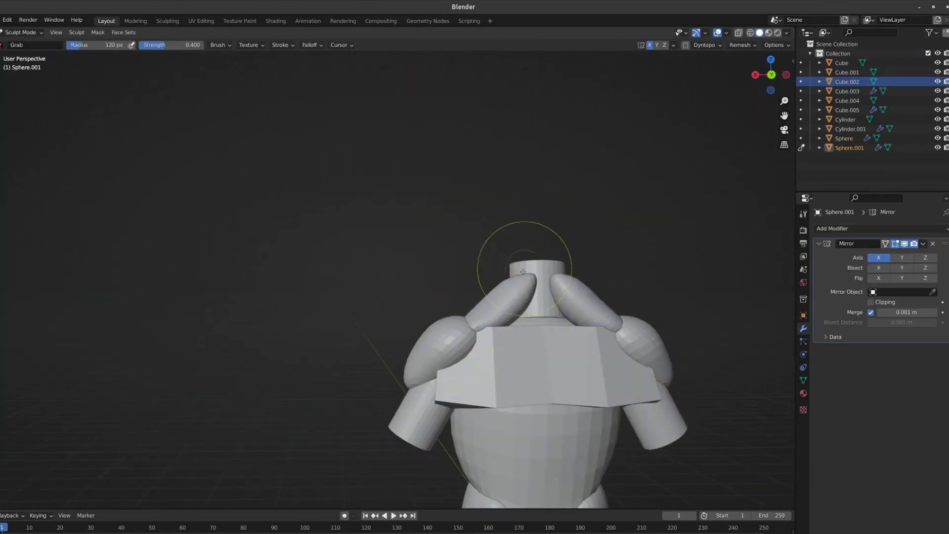
{"action": "left_click_drag", "start_coordinate": [528, 310], "coordinate": [527, 278]}
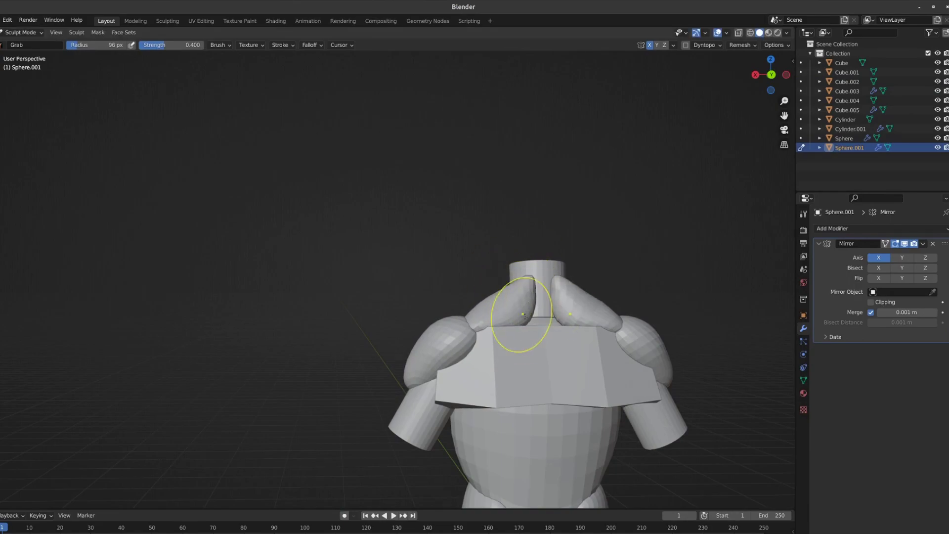
{"action": "key", "text": "KP_7"}
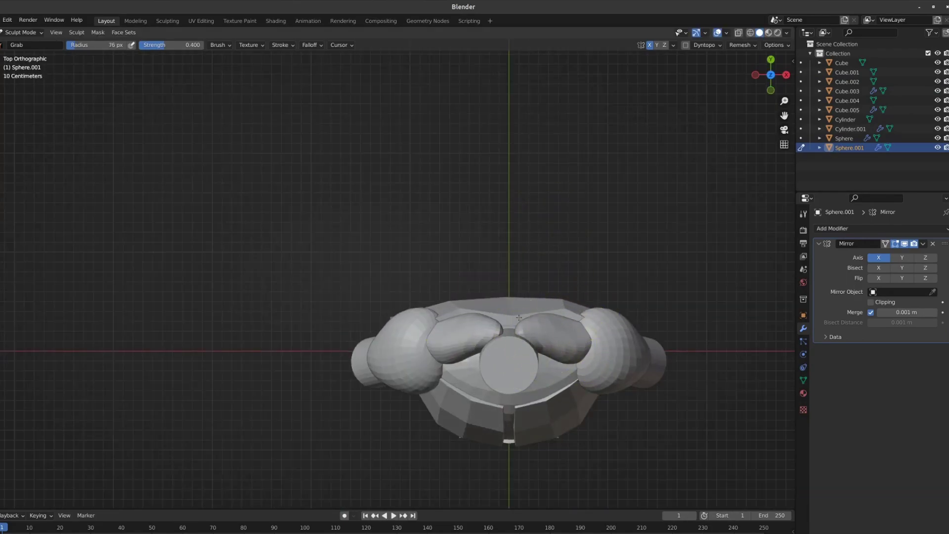
{"action": "key", "text": "KP_1"}
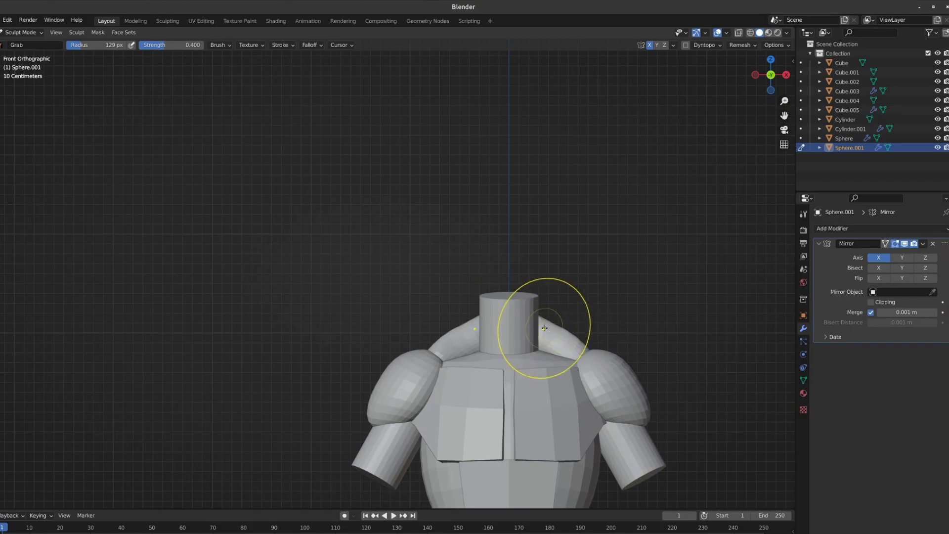
{"action": "mouse_move", "coordinate": [571, 342]}
{"action": "middle_mouse_down"}
{"action": "mouse_move", "coordinate": [561, 307]}
{"action": "mouse_move", "coordinate": [483, 212]}
{"action": "mouse_move", "coordinate": [473, 223]}
{"action": "mouse_move", "coordinate": [482, 243]}
{"action": "mouse_move", "coordinate": [485, 206]}
{"action": "middle_mouse_up"}
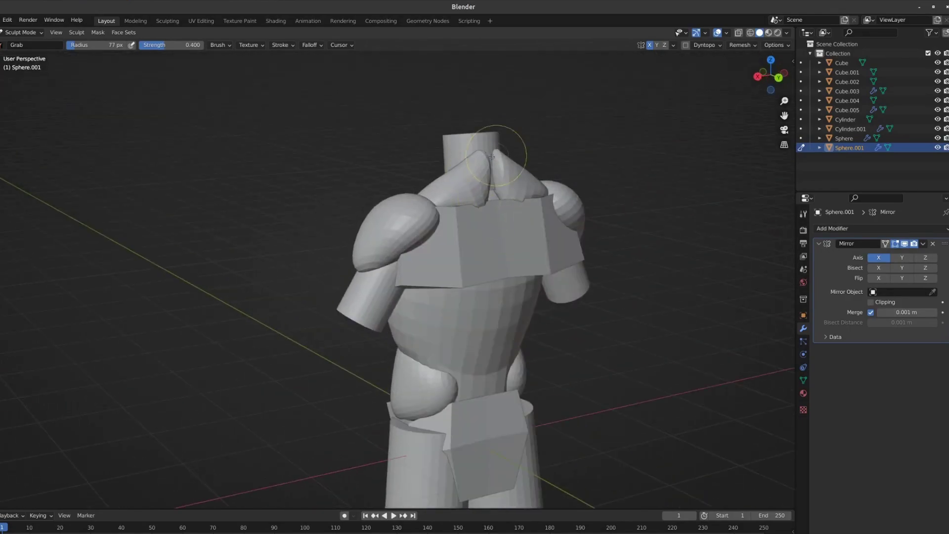
{"action": "key", "text": "KP_3"}
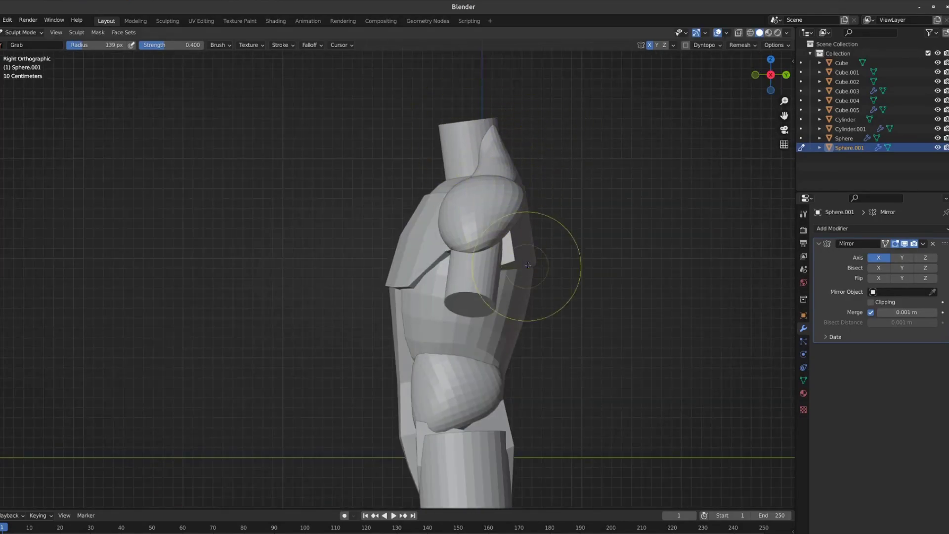
- Sculpt the upper chest and side waist pieces, then select the waist pieces in Object Mode
{"action": "key", "text": "alt+q"}
{"action": "middle_click_drag", "start_coordinate": [401, 322], "coordinate": [505, 408]}
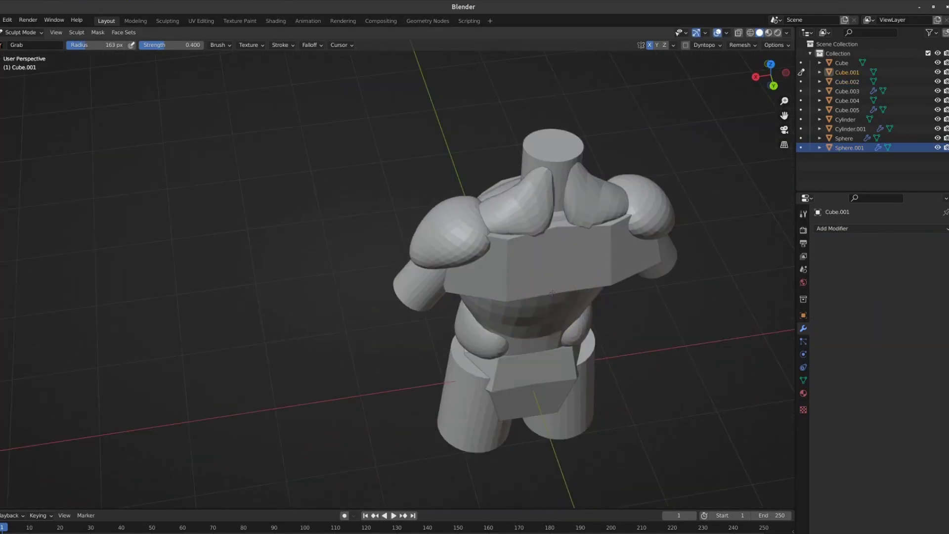
{"action": "key", "text": "ctrl+KP_1"}
{"action": "key", "text": "alt+q"}
{"action": "key", "text": "alt+q"}
{"action": "key", "text": "ctrl+Tab"}
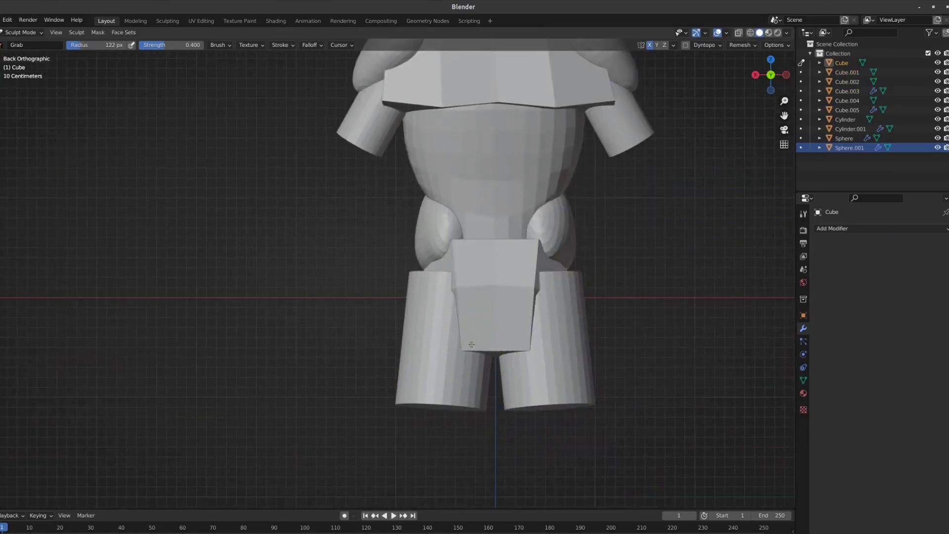
{"action": "middle_click_drag", "start_coordinate": [514, 449], "coordinate": [459, 277]}
{"action": "scroll", "coordinate": [457, 270], "scroll_direction": "up", "scroll_amount": 3}
{"action": "left_click", "coordinate": [457, 270]}
{"action": "key", "text": "KP_3"}
- Add a UV sphere, shrink it and move it behind the hip
{"action": "key", "text": "KP_1"}
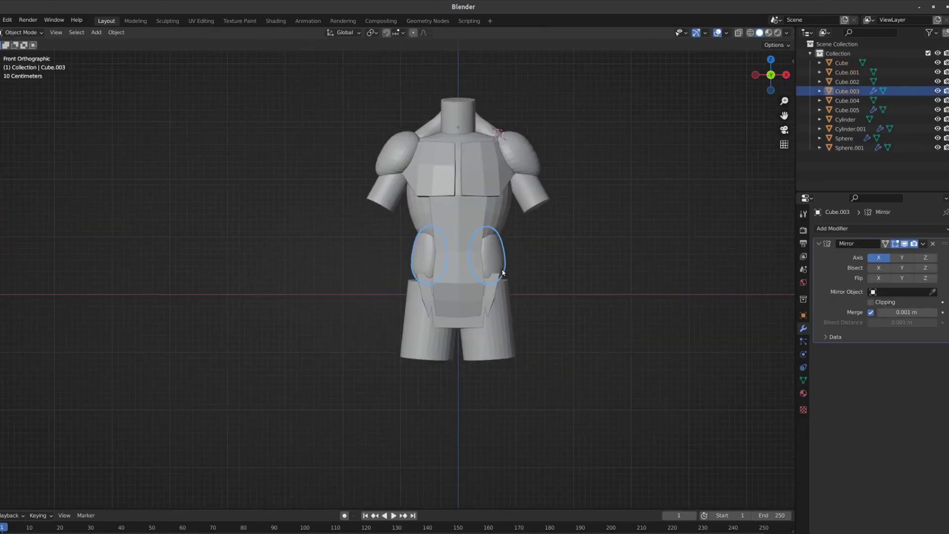
{"action": "key", "text": "shift+a"}
{"action": "left_click", "coordinate": [436, 347]}
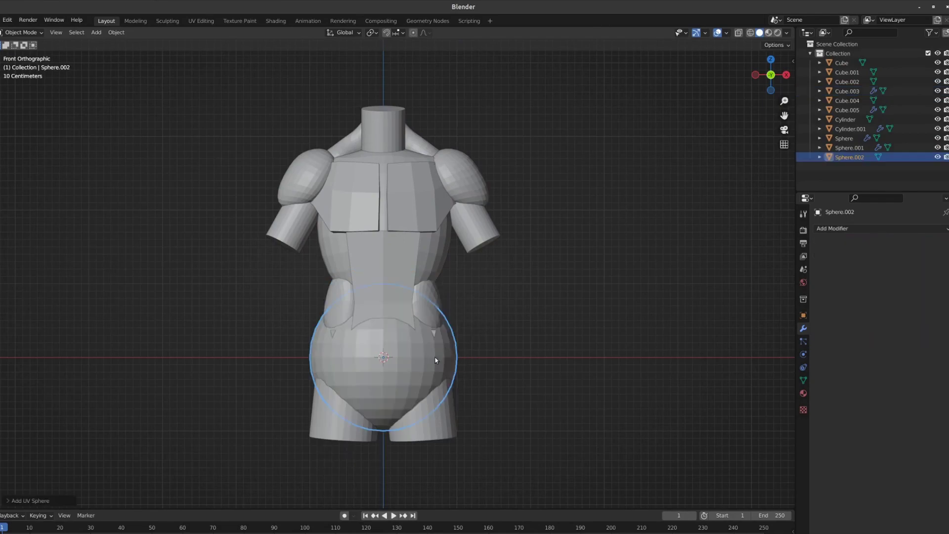
{"action": "key", "text": "Tab"}
{"action": "key", "text": "s"}
{"action": "key", "text": "KP_3"}
{"action": "key", "text": "g"}
{"action": "mouse_move", "coordinate": [514, 356]}
{"action": "middle_mouse_down"}
{"action": "mouse_move", "coordinate": [448, 356]}
{"action": "mouse_move", "coordinate": [494, 351]}
{"action": "middle_mouse_up"}
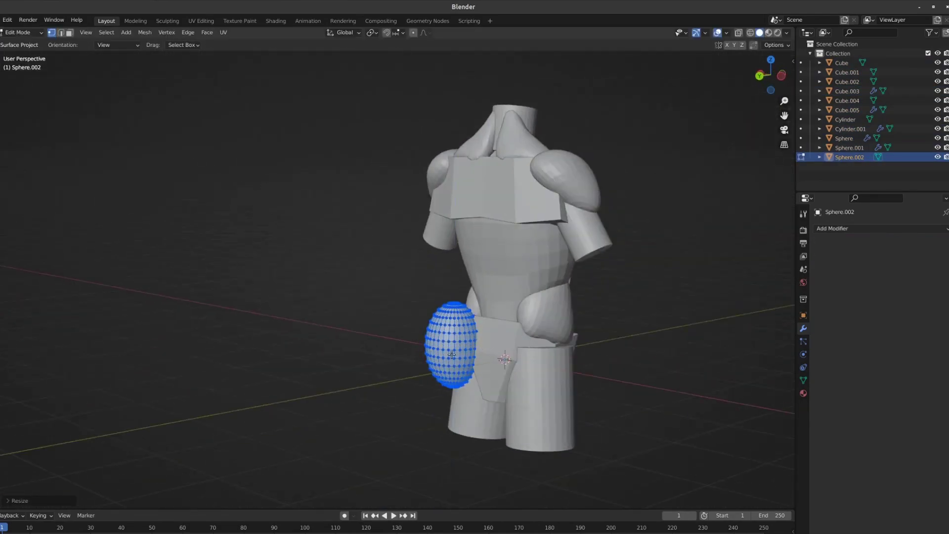
{"action": "key", "text": "KP_1"}
{"action": "key", "text": "KP_3"}
{"action": "key", "text": "ctrl+KP_1"}
- Shape the buttock sphere with the Grab brush in Sculpt Mode
{"action": "key", "text": "KP_6"}
{"action": "key", "text": "KP_6"}
{"action": "key", "text": "KP_6"}
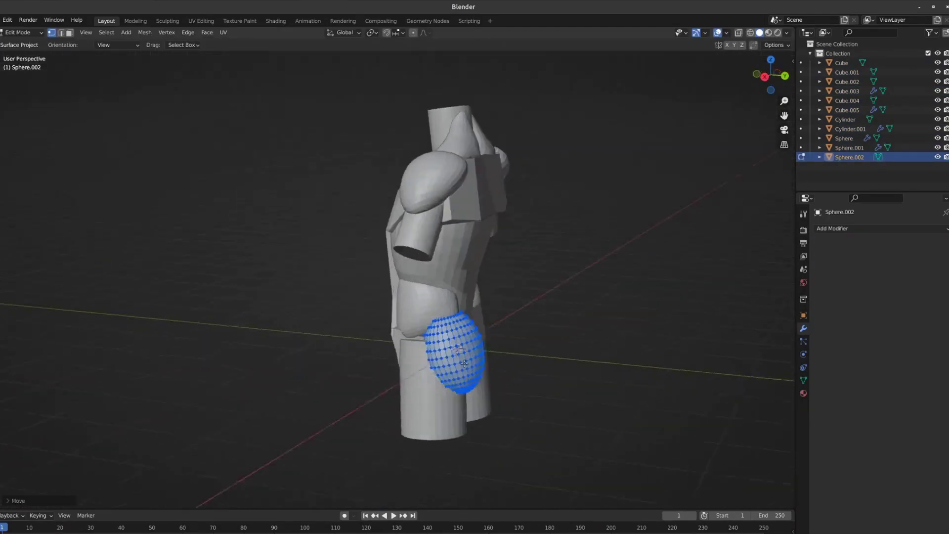
{"action": "key", "text": "KP_6"}
{"action": "key", "text": "KP_6"}
{"action": "key", "text": "KP_6"}
{"action": "key", "text": "ctrl+Tab"}
{"action": "key", "text": "KP_6"}
{"action": "key", "text": "KP_6"}
{"action": "key", "text": "KP_6"}
{"action": "key", "text": "KP_4"}
{"action": "key", "text": "KP_4"}
{"action": "key", "text": "KP_4"}
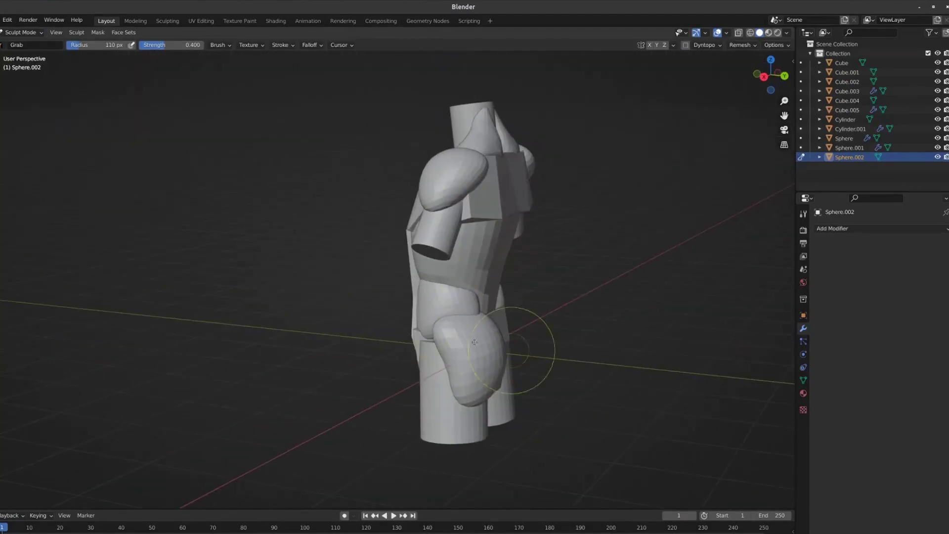
{"action": "key", "text": "KP_6"}
{"action": "key", "text": "KP_6"}
{"action": "key", "text": "KP_6"}
{"action": "key", "text": "KP_8"}
{"action": "key", "text": "KP_8"}
{"action": "key", "text": "KP_8"}
- Add a Mirror modifier so the buttock sphere appears on both sides
{"action": "key", "text": "ctrl+KP_1"}
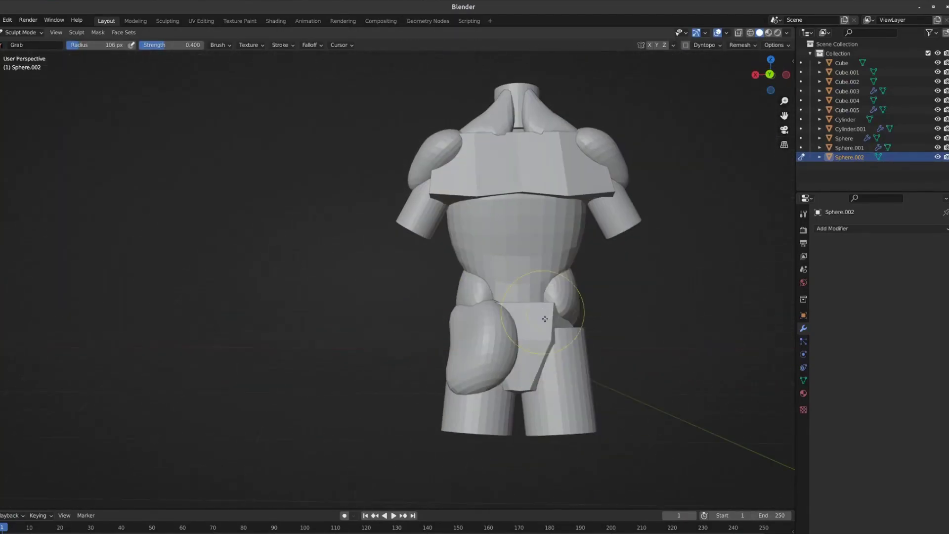
{"action": "key", "text": "ctrl+Tab"}
{"action": "left_click", "coordinate": [880, 228]}
{"action": "left_click", "coordinate": [783, 322]}
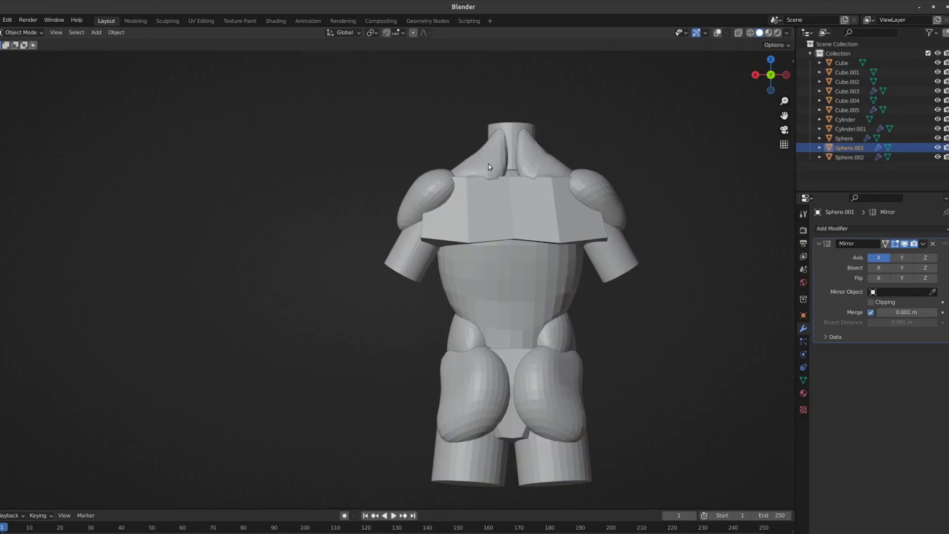
- Select the upper chest piece for sculpting with the Grab brush
{"action": "left_click", "coordinate": [487, 218]}
{"action": "key", "text": "ctrl+Tab"}
{"action": "key", "text": "KP_8"}
{"action": "key", "text": "KP_2"}
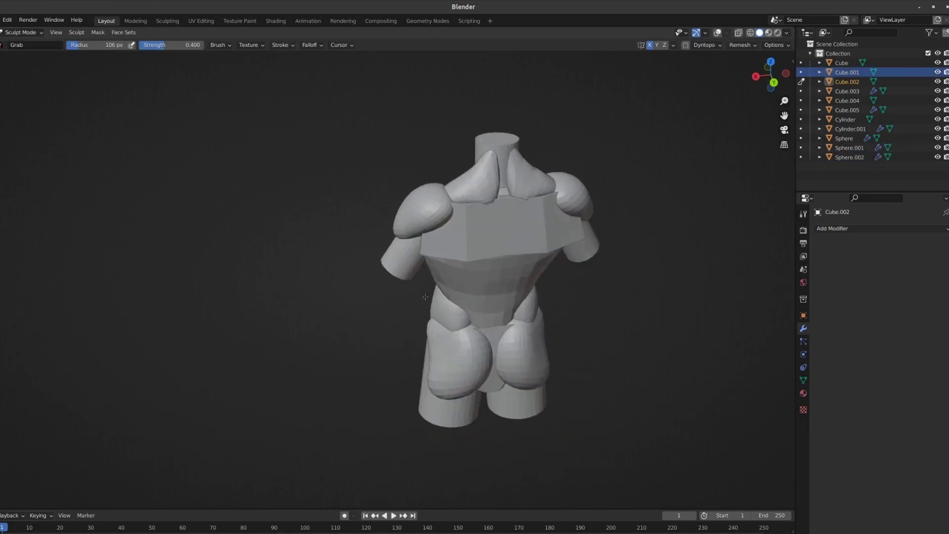
- Sculpt with Grab across the chest plates, shoulder sphere and front hip plate
{"action": "middle_click_drag", "start_coordinate": [420, 258], "coordinate": [454, 262]}
{"action": "key", "text": "alt+q"}
{"action": "key", "text": "ctrl+KP_1"}
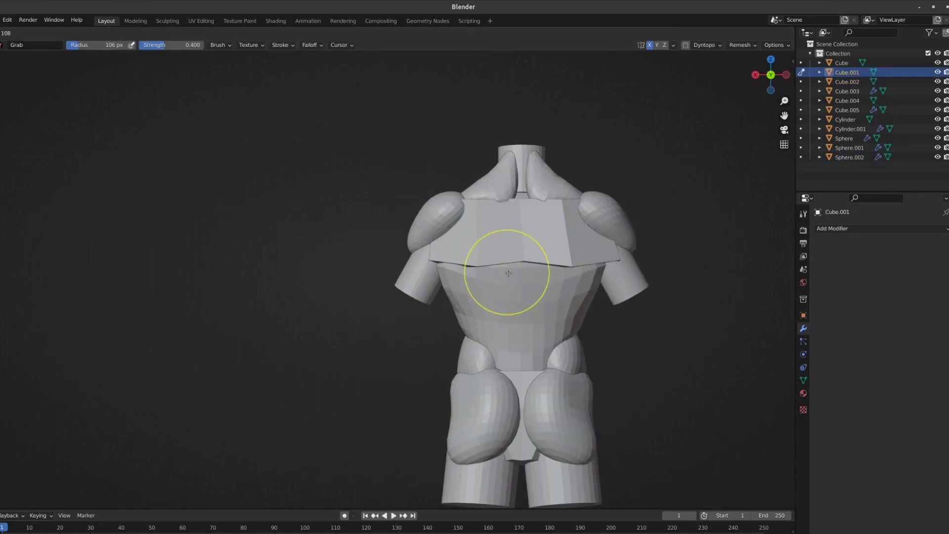
{"action": "key", "text": "alt+q"}
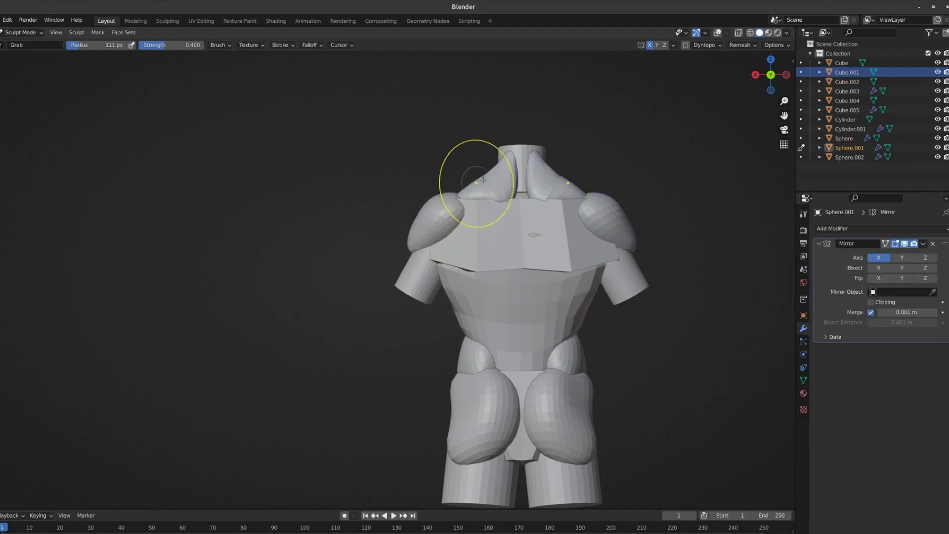
{"action": "mouse_move", "coordinate": [520, 168]}
{"action": "middle_mouse_down"}
{"action": "mouse_move", "coordinate": [544, 159]}
{"action": "mouse_move", "coordinate": [530, 201]}
{"action": "middle_mouse_up"}
{"action": "scroll", "coordinate": [544, 159], "scroll_direction": "up", "scroll_amount": 5}
{"action": "key", "text": "alt+q"}
{"action": "scroll", "coordinate": [561, 212], "scroll_direction": "down", "scroll_amount": 3}
{"action": "scroll", "coordinate": [463, 433], "scroll_direction": "up", "scroll_amount": 5}
{"action": "key", "text": "alt+q"}
{"action": "middle_click_drag", "start_coordinate": [463, 433], "coordinate": [479, 333]}
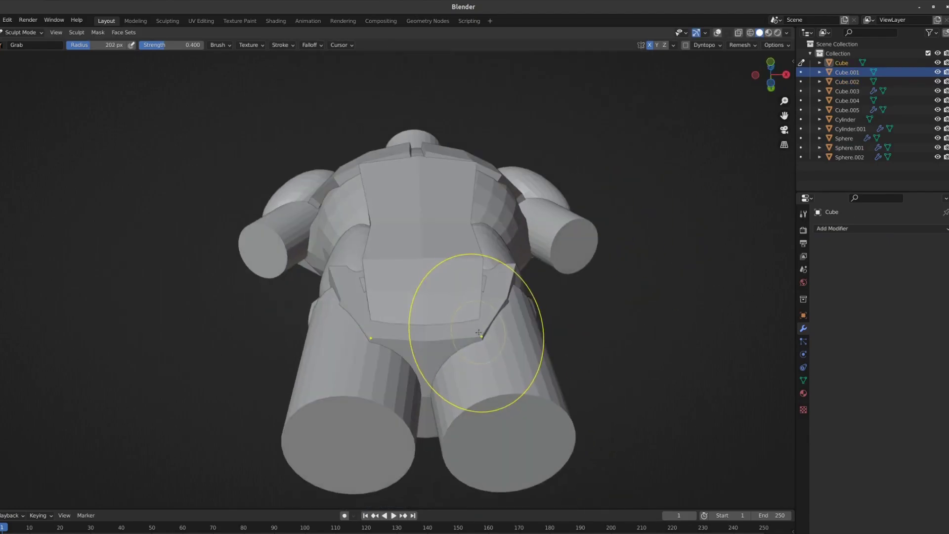
{"action": "mouse_move", "coordinate": [484, 295]}
{"action": "middle_mouse_down"}
{"action": "mouse_move", "coordinate": [487, 307]}
{"action": "mouse_move", "coordinate": [526, 276]}
{"action": "middle_mouse_up"}
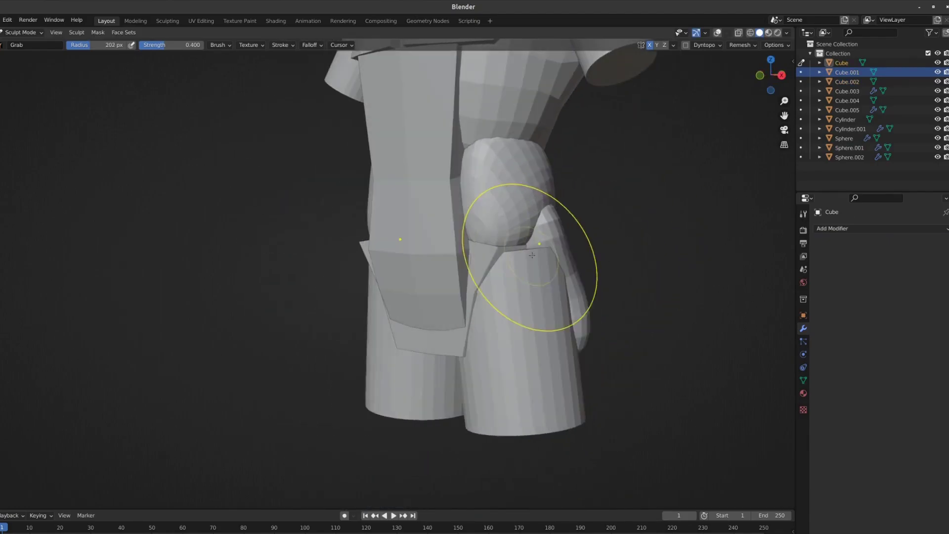
- Move the hip plate's side vertices outward in Edit Mode and return to Object Mode
{"action": "key", "text": "Tab"}
{"action": "scroll", "coordinate": [520, 242], "scroll_direction": "up", "scroll_amount": 2}
{"action": "scroll", "coordinate": [520, 243], "scroll_direction": "down", "scroll_amount": 3}
{"action": "middle_click_drag", "start_coordinate": [520, 242], "coordinate": [572, 328]}
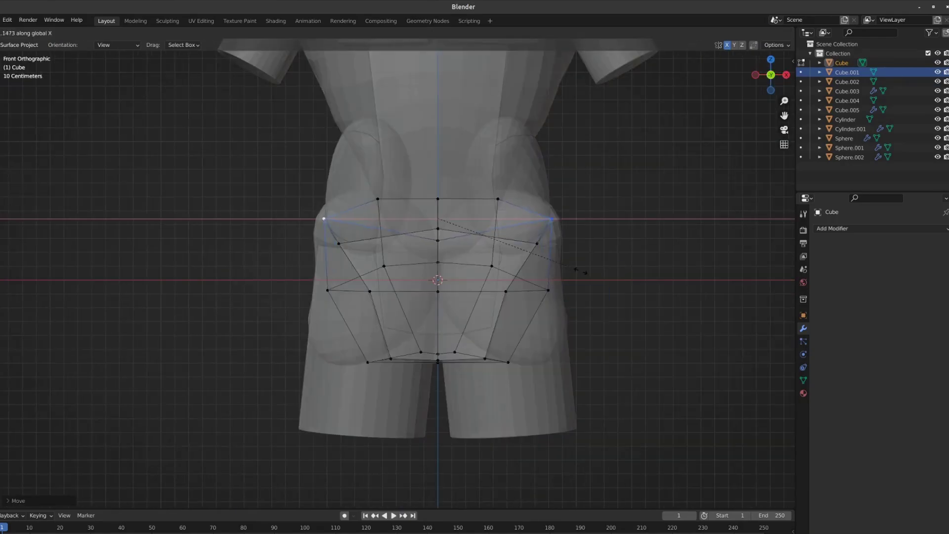
{"action": "key", "text": "s"}
{"action": "left_click", "coordinate": [566, 293]}
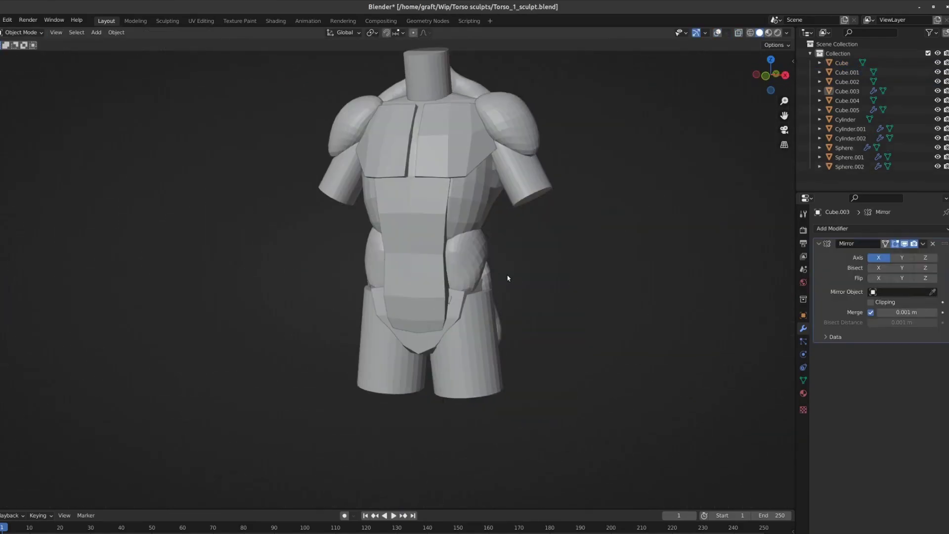
- Add a small Ico Sphere and place it at the side of the hip
{"action": "key", "text": "KP_1"}
{"action": "key", "text": "shift+a"}
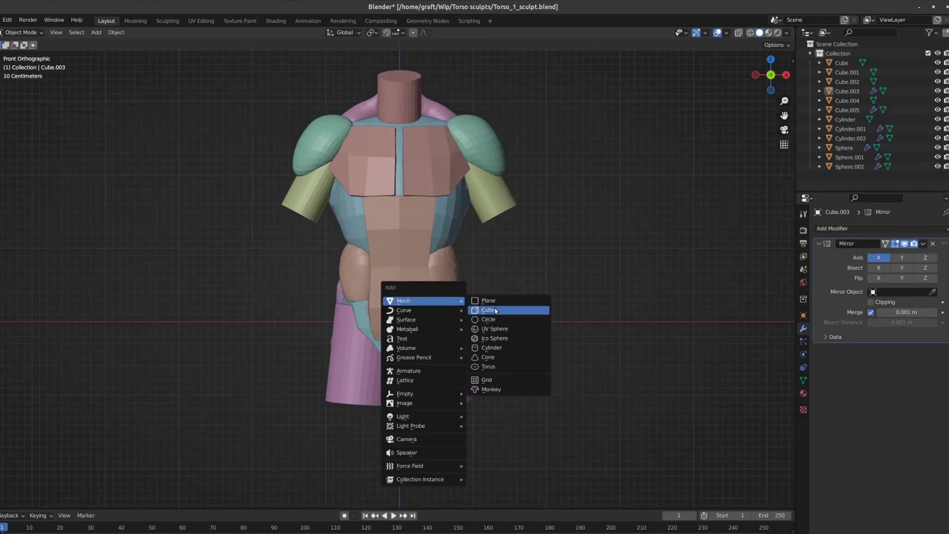
{"action": "left_click", "coordinate": [504, 338]}
{"action": "key", "text": "s"}
{"action": "left_click", "coordinate": [541, 336]}
{"action": "key", "text": "g"}
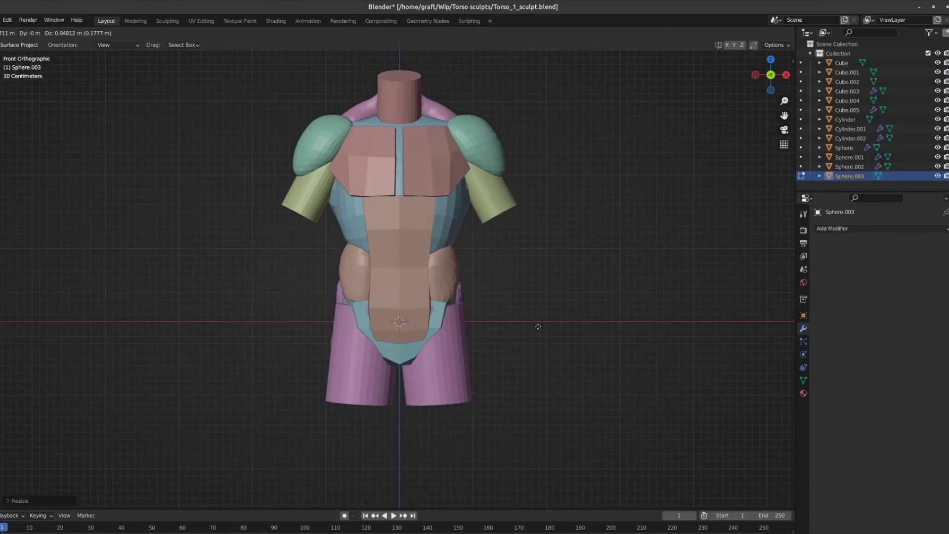
{"action": "left_click", "coordinate": [552, 328]}
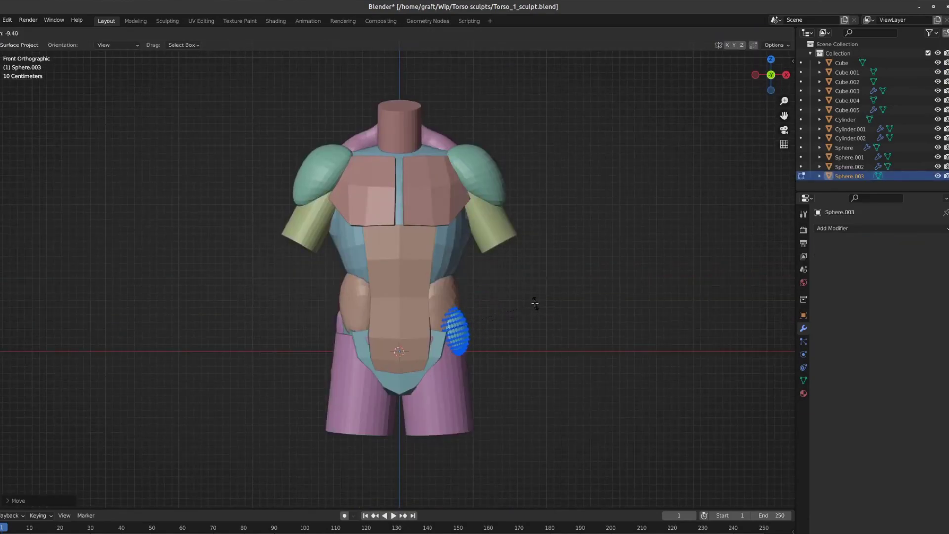
{"action": "key", "text": "KP_3"}
- Add a Mirror modifier so the hip sphere appears on both flanks
{"action": "mouse_move", "coordinate": [573, 311]}
{"action": "middle_mouse_down"}
{"action": "mouse_move", "coordinate": [497, 325]}
{"action": "mouse_move", "coordinate": [440, 299]}
{"action": "middle_mouse_up"}
{"action": "left_click", "coordinate": [840, 228]}
{"action": "left_click", "coordinate": [746, 332]}
{"action": "scroll", "coordinate": [473, 260], "scroll_direction": "down", "scroll_amount": 3}
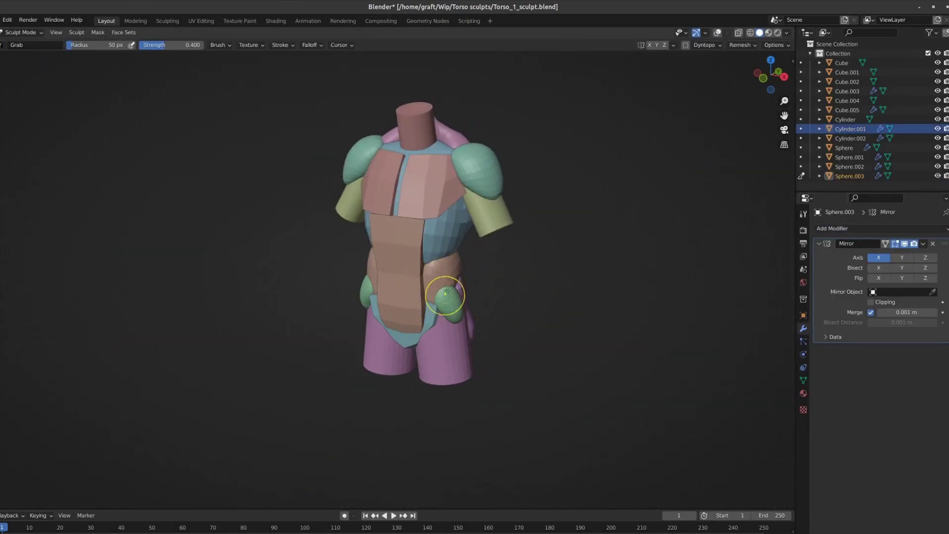
{"action": "key", "text": "KP_3"}
{"action": "key", "text": "KP_1"}
- Start an edge loop around the leg, then sculpt the torso piece underneath
{"action": "key", "text": "Tab"}
{"action": "key", "text": "ctrl+r"}
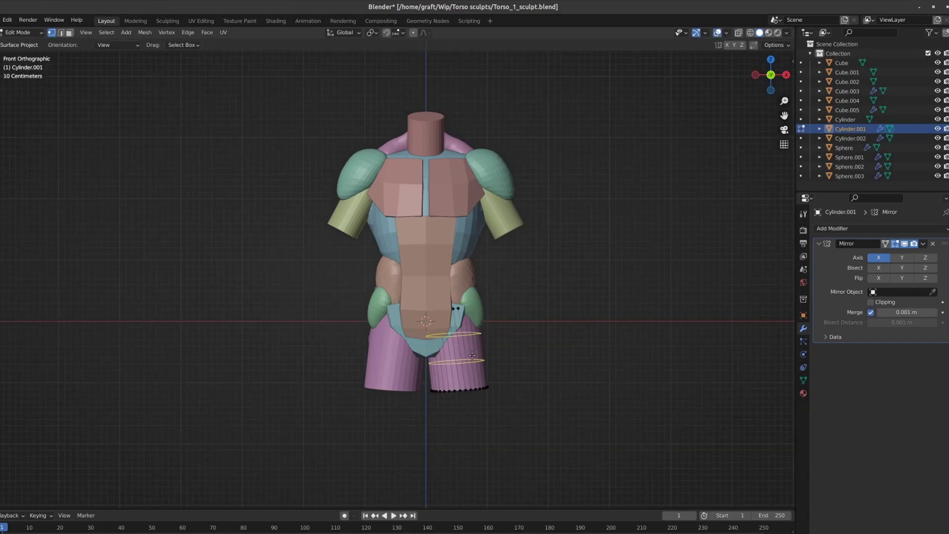
{"action": "key", "text": "alt+q"}
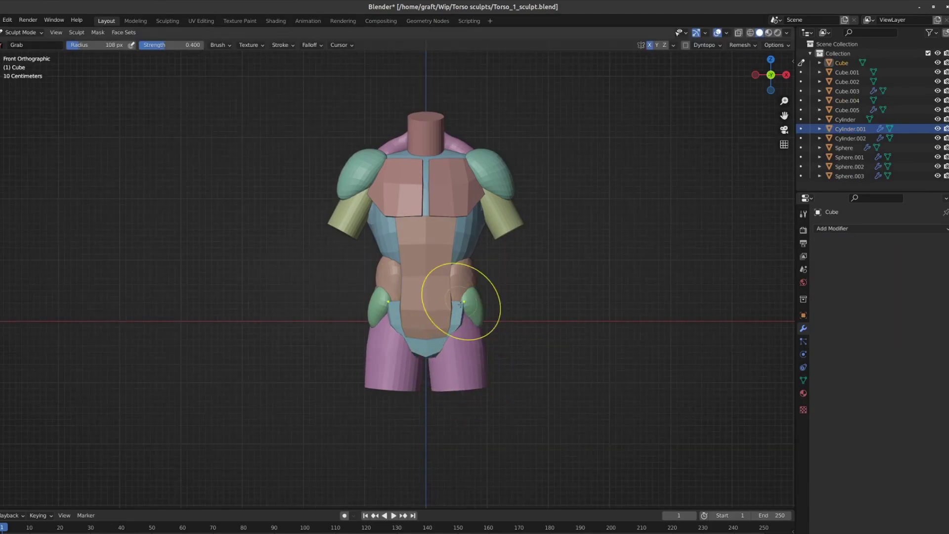
- Sculpt the thigh cylinder, the new hip sphere and another torso piece
{"action": "mouse_move", "coordinate": [461, 303]}
{"action": "middle_mouse_down"}
{"action": "mouse_move", "coordinate": [450, 317]}
{"action": "mouse_move", "coordinate": [492, 327]}
{"action": "mouse_move", "coordinate": [464, 277]}
{"action": "mouse_move", "coordinate": [468, 255]}
{"action": "mouse_move", "coordinate": [491, 341]}
{"action": "mouse_move", "coordinate": [528, 350]}
{"action": "middle_mouse_up"}
{"action": "key", "text": "alt+q"}
{"action": "scroll", "coordinate": [487, 326], "scroll_direction": "up", "scroll_amount": 3}
{"action": "key", "text": "alt+q"}
{"action": "scroll", "coordinate": [464, 269], "scroll_direction": "up", "scroll_amount": 2}
{"action": "key", "text": "alt+q"}
{"action": "scroll", "coordinate": [464, 285], "scroll_direction": "down", "scroll_amount": 2}
{"action": "scroll", "coordinate": [502, 275], "scroll_direction": "down", "scroll_amount": 3}
{"action": "scroll", "coordinate": [468, 256], "scroll_direction": "up", "scroll_amount": 4}
{"action": "scroll", "coordinate": [480, 288], "scroll_direction": "up", "scroll_amount": 2}
- Sculpt the lower back and shoulder caps, ending in a straight back view
{"action": "key", "text": "alt+q"}
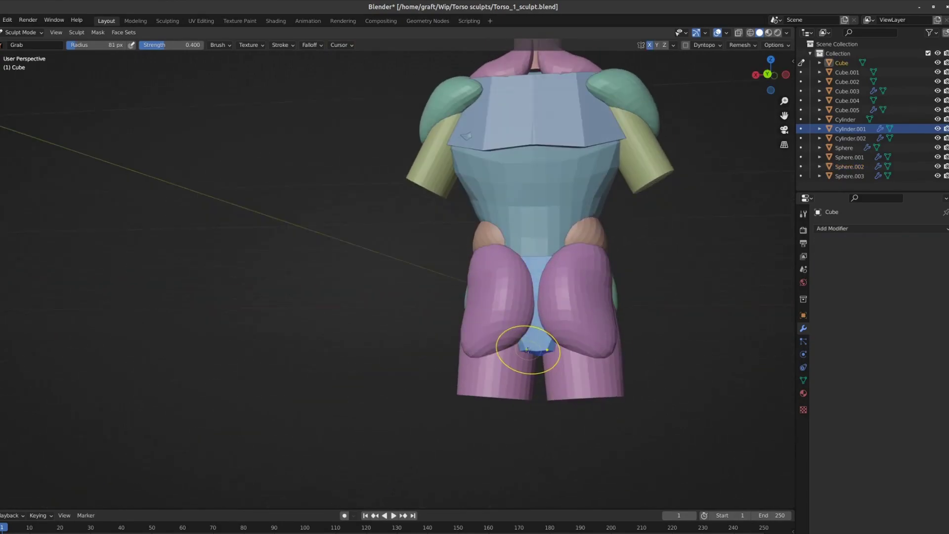
{"action": "key", "text": "alt+q"}
{"action": "middle_click_drag", "start_coordinate": [525, 294], "coordinate": [470, 243]}
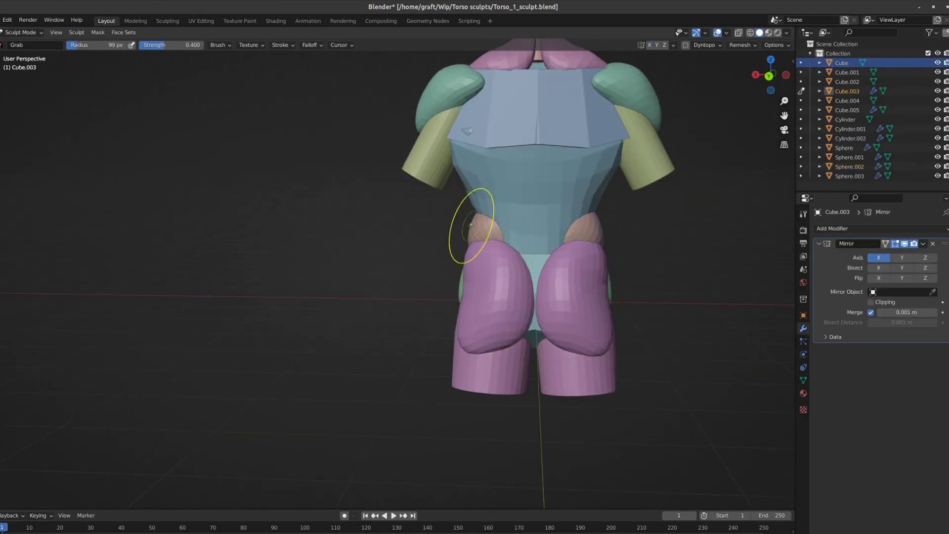
{"action": "scroll", "coordinate": [413, 276], "scroll_direction": "down", "scroll_amount": 2}
{"action": "middle_click_drag", "start_coordinate": [413, 276], "coordinate": [492, 178]}
{"action": "scroll", "coordinate": [491, 178], "scroll_direction": "up", "scroll_amount": 2}
{"action": "key", "text": "alt+q"}
{"action": "key", "text": "ctrl+KP_1"}
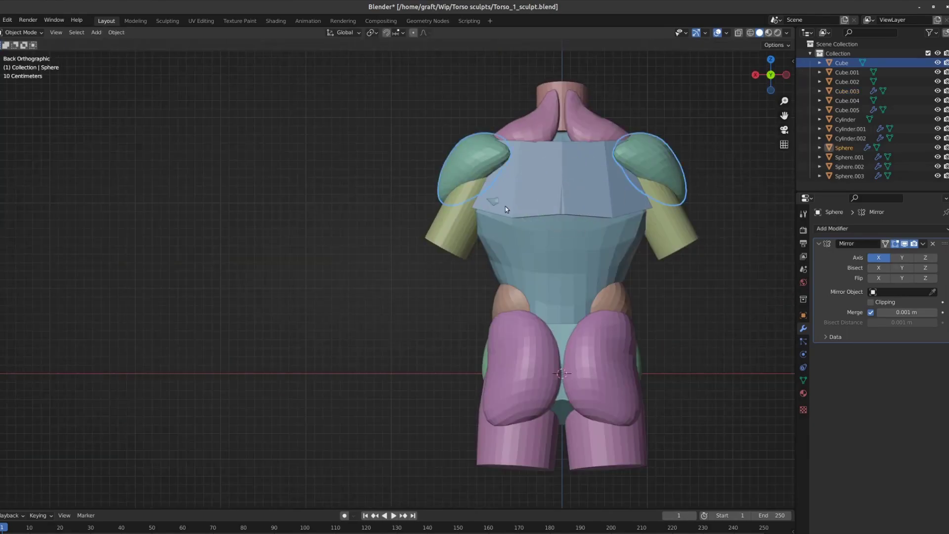
{"action": "scroll", "coordinate": [506, 206], "scroll_direction": "down", "scroll_amount": 2}
- Add a UV sphere, shrink and flatten it, and move it onto the upper back
{"action": "key", "text": "shift+a"}
{"action": "left_click", "coordinate": [562, 254]}
{"action": "key", "text": "Delete"}
{"action": "key", "text": "shift+a"}
{"action": "left_click", "coordinate": [578, 316]}
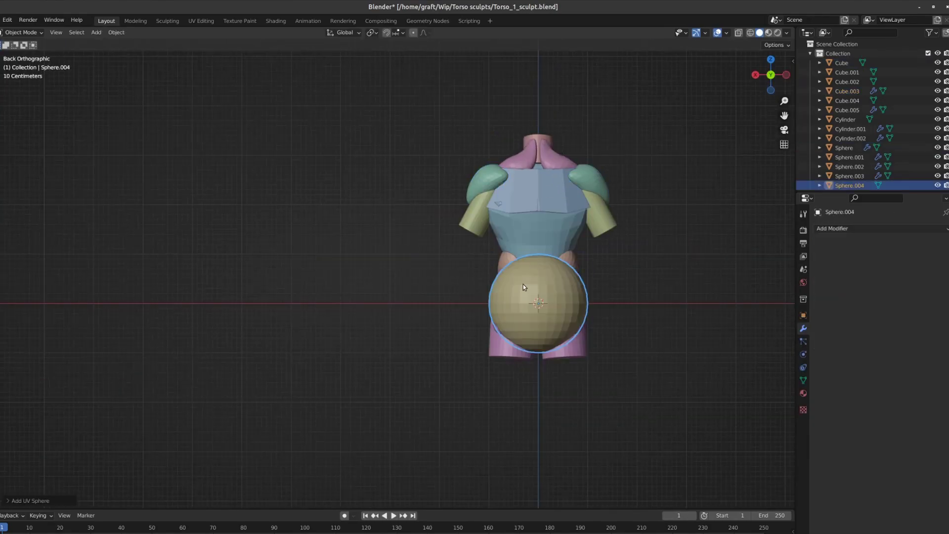
{"action": "key", "text": "s"}
{"action": "left_click", "coordinate": [529, 297]}
{"action": "key", "text": "g"}
{"action": "left_click", "coordinate": [455, 203]}
- Tilt the flattened sphere to rest beside the shoulder blade
{"action": "mouse_move", "coordinate": [455, 203]}
{"action": "middle_mouse_down"}
{"action": "mouse_move", "coordinate": [387, 194]}
{"action": "mouse_move", "coordinate": [425, 213]}
{"action": "mouse_move", "coordinate": [371, 216]}
{"action": "middle_mouse_up"}
{"action": "key", "text": "Tab"}
{"action": "left_click", "coordinate": [406, 212]}
- Leave editing of the back sphere and select it for sculpting
{"action": "key", "text": "KP_1"}
{"action": "scroll", "coordinate": [430, 212], "scroll_direction": "up", "scroll_amount": 2}
{"action": "key", "text": "KP_7"}
{"action": "key", "text": "KP_1"}
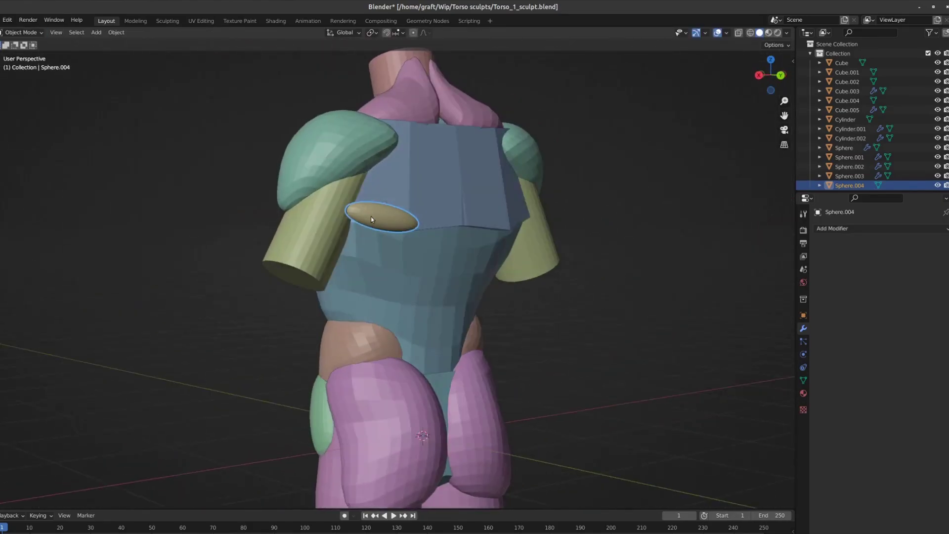
{"action": "key", "text": "KP_3"}
{"action": "left_click", "coordinate": [411, 186]}
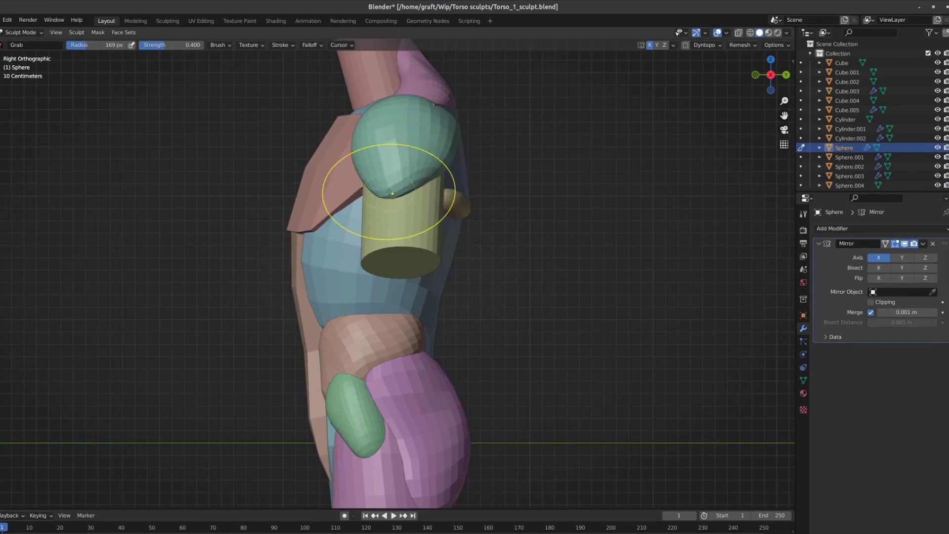
- Sculpt the upper arm cylinder, a flat front plate and the neck cylinder
{"action": "key", "text": "alt+q"}
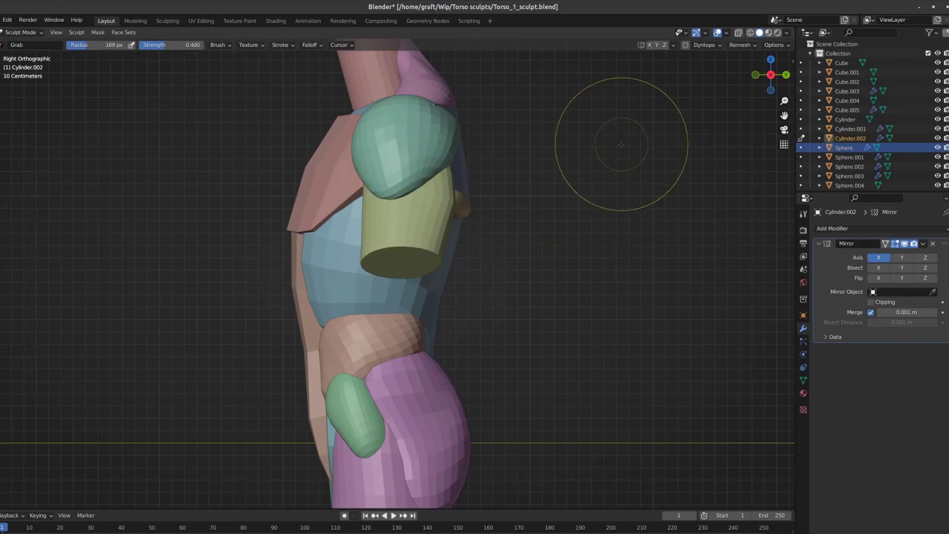
{"action": "key", "text": "ctrl+KP_1"}
{"action": "mouse_move", "coordinate": [471, 228]}
{"action": "middle_mouse_down"}
{"action": "mouse_move", "coordinate": [489, 206]}
{"action": "mouse_move", "coordinate": [483, 191]}
{"action": "mouse_move", "coordinate": [391, 213]}
{"action": "middle_mouse_up"}
{"action": "key", "text": "alt+q"}
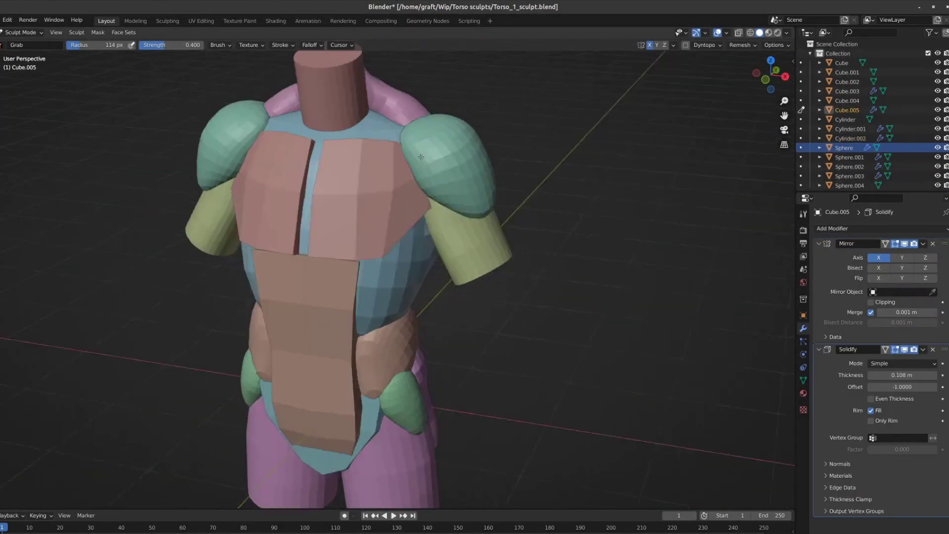
{"action": "mouse_move", "coordinate": [420, 158]}
{"action": "middle_mouse_down"}
{"action": "mouse_move", "coordinate": [402, 159]}
{"action": "mouse_move", "coordinate": [392, 95]}
{"action": "middle_mouse_up"}
{"action": "key", "text": "alt+q"}
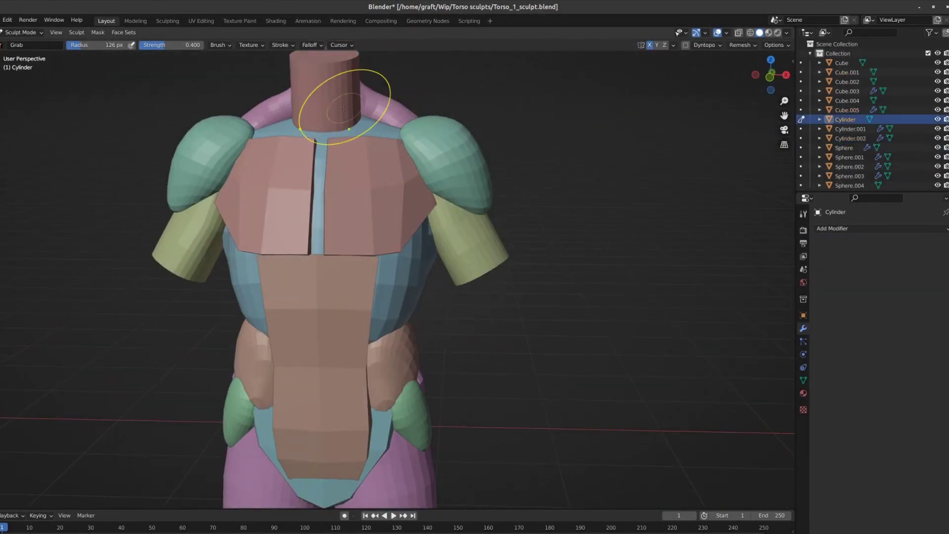
- Scale the neck cylinder's top rim in Edit Mode and return to Object Mode
{"action": "key", "text": "Tab"}
{"action": "key", "text": "KP_1"}
{"action": "key", "text": "s"}
{"action": "key", "text": "Tab"}
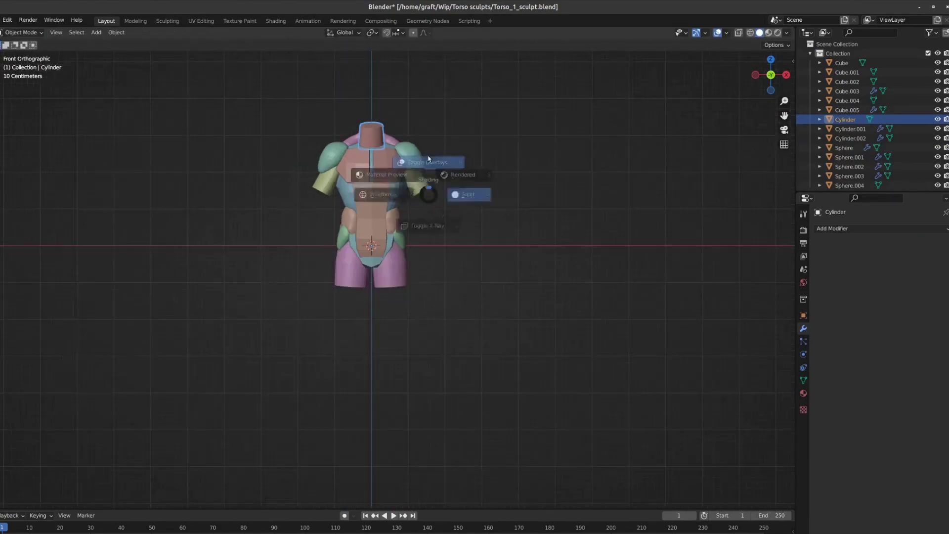
{"action": "scroll", "coordinate": [463, 225], "scroll_direction": "down", "scroll_amount": 3}
{"action": "mouse_move", "coordinate": [464, 225]}
{"action": "middle_mouse_down"}
{"action": "mouse_move", "coordinate": [508, 227]}
{"action": "mouse_move", "coordinate": [340, 248]}
{"action": "mouse_move", "coordinate": [345, 205]}
{"action": "mouse_move", "coordinate": [396, 247]}
{"action": "middle_mouse_up"}
{"action": "scroll", "coordinate": [340, 248], "scroll_direction": "up", "scroll_amount": 5}
- Add Mirror modifiers to a torso piece and the flattened back sphere
{"action": "left_click", "coordinate": [396, 247]}
{"action": "left_click", "coordinate": [832, 229]}
{"action": "left_click", "coordinate": [732, 327]}
{"action": "left_click", "coordinate": [349, 248]}
{"action": "left_click", "coordinate": [832, 228]}
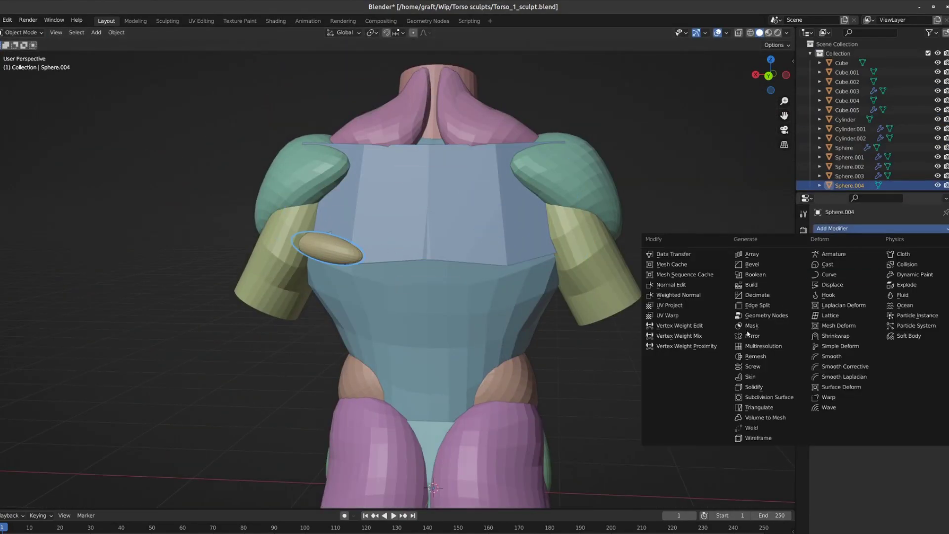
{"action": "left_click", "coordinate": [831, 334]}
- Sculpt a body part and the piece underneath from the right side
{"action": "key", "text": "KP_3"}
{"action": "scroll", "coordinate": [511, 211], "scroll_direction": "down", "scroll_amount": 2}
{"action": "scroll", "coordinate": [430, 157], "scroll_direction": "up", "scroll_amount": 2}
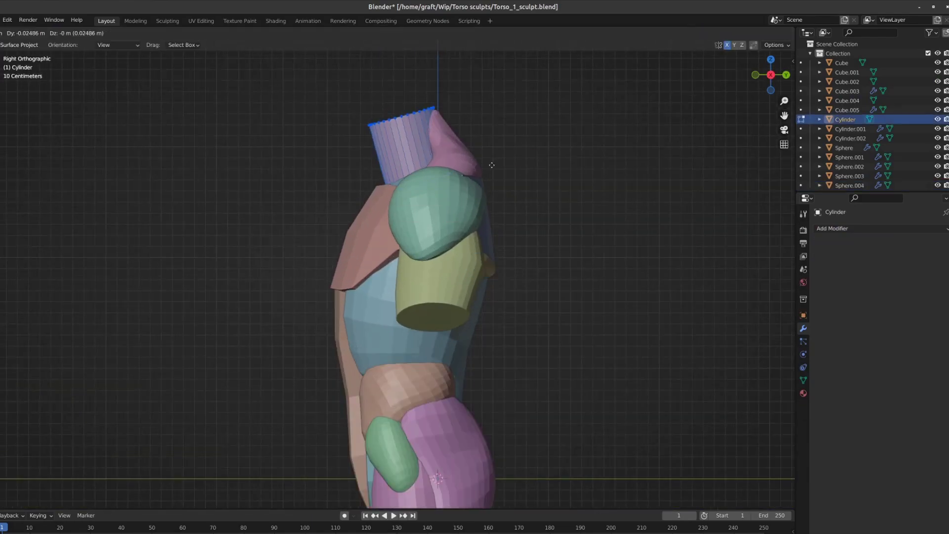
{"action": "left_click", "coordinate": [450, 130]}
{"action": "key", "text": "ctrl+Tab"}
{"action": "scroll", "coordinate": [388, 296], "scroll_direction": "down", "scroll_amount": 3}
{"action": "key", "text": "alt+q"}
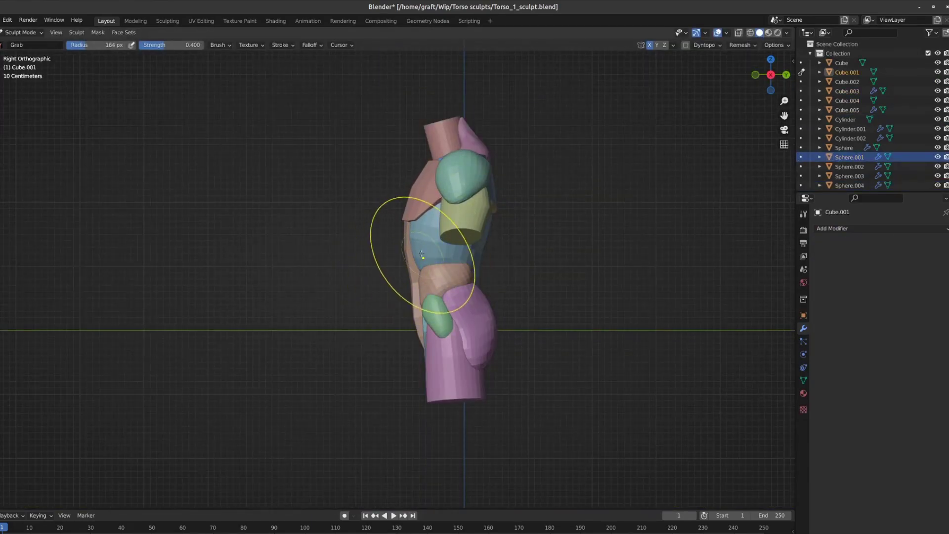
- Sculpt the side torso piece, checking it from three-quarter and side views
{"action": "key", "text": "alt+q"}
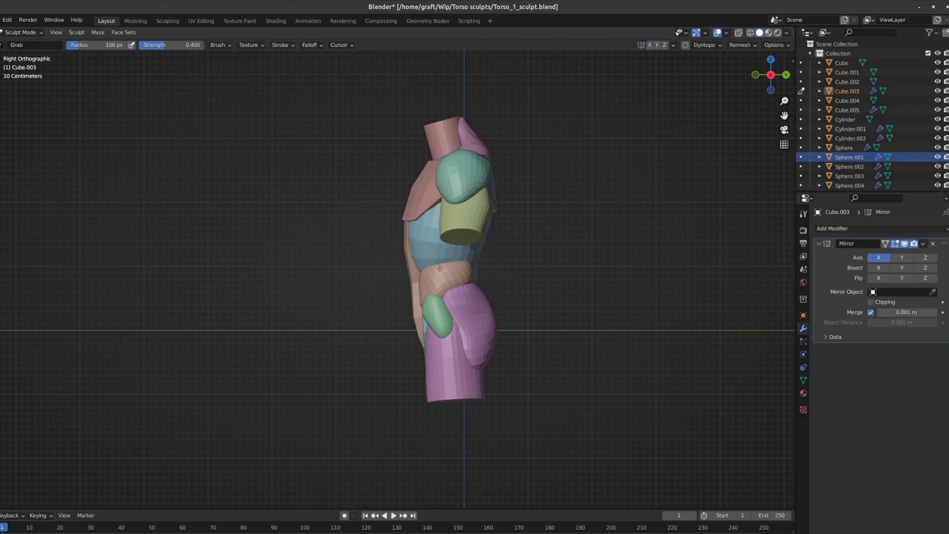
{"action": "scroll", "coordinate": [438, 298], "scroll_direction": "up", "scroll_amount": 2}
{"action": "middle_click_drag", "start_coordinate": [435, 307], "coordinate": [475, 302]}
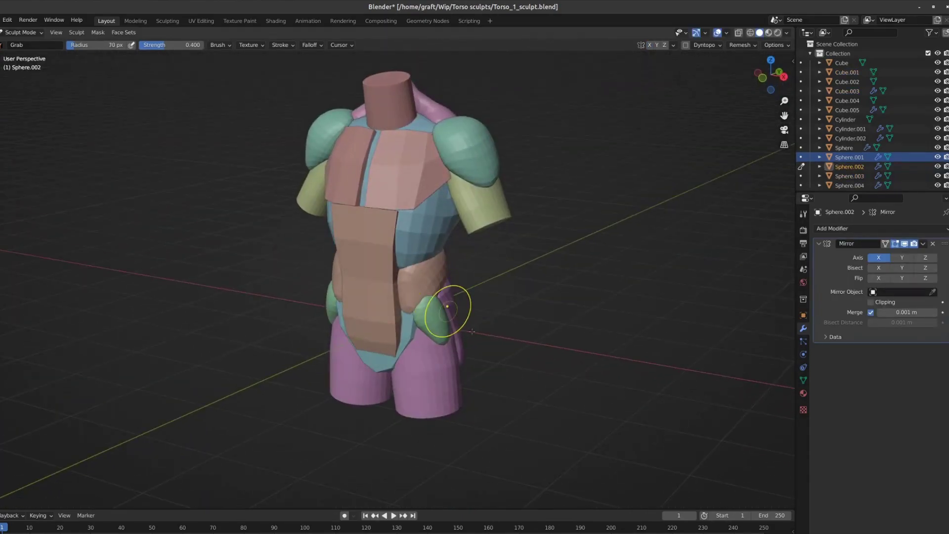
{"action": "scroll", "coordinate": [490, 306], "scroll_direction": "down", "scroll_amount": 3}
{"action": "key", "text": "KP_3"}
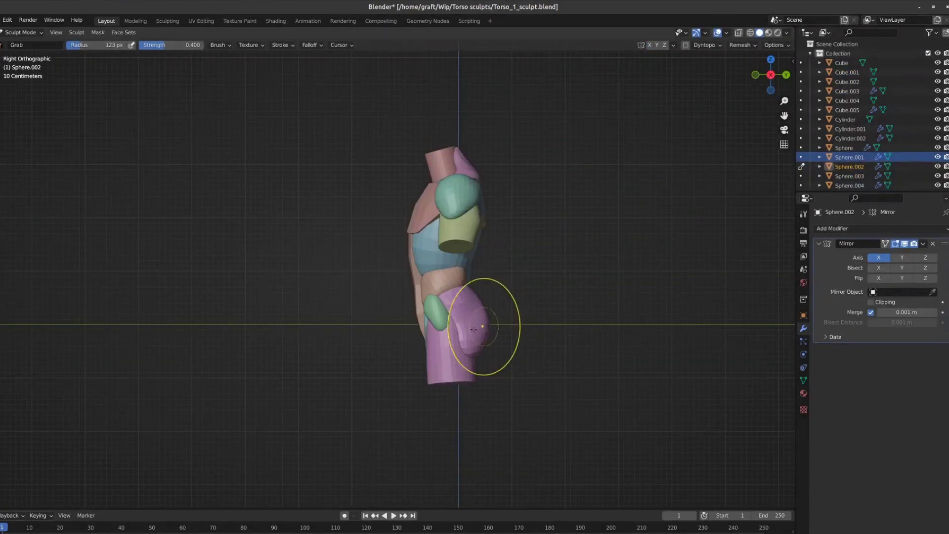
{"action": "middle_click_drag", "start_coordinate": [464, 286], "coordinate": [494, 277]}
{"action": "scroll", "coordinate": [456, 223], "scroll_direction": "up", "scroll_amount": 3}
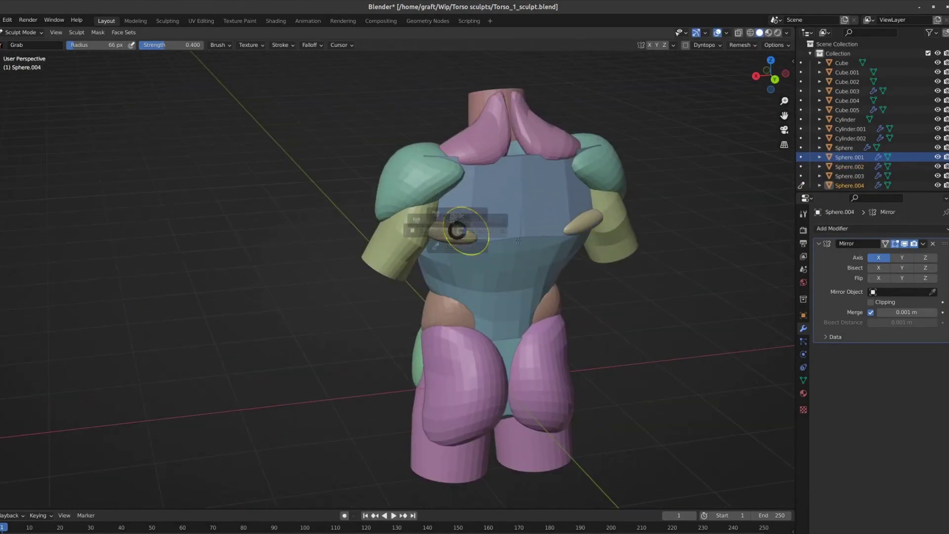
- Duplicate the back sphere's geometry in Edit Mode and move the copy up along Z
{"action": "key", "text": "KP_3"}
{"action": "key", "text": "ctrl+KP_1"}
{"action": "key", "text": "shift+d"}
{"action": "key", "text": "z"}
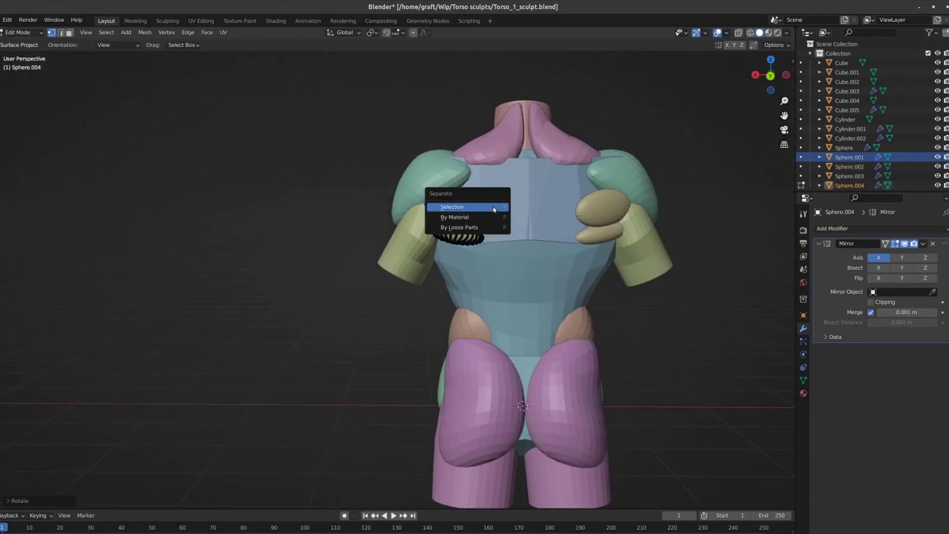
{"action": "key", "text": "KP_7"}
{"action": "middle_click_drag", "start_coordinate": [528, 240], "coordinate": [457, 200]}
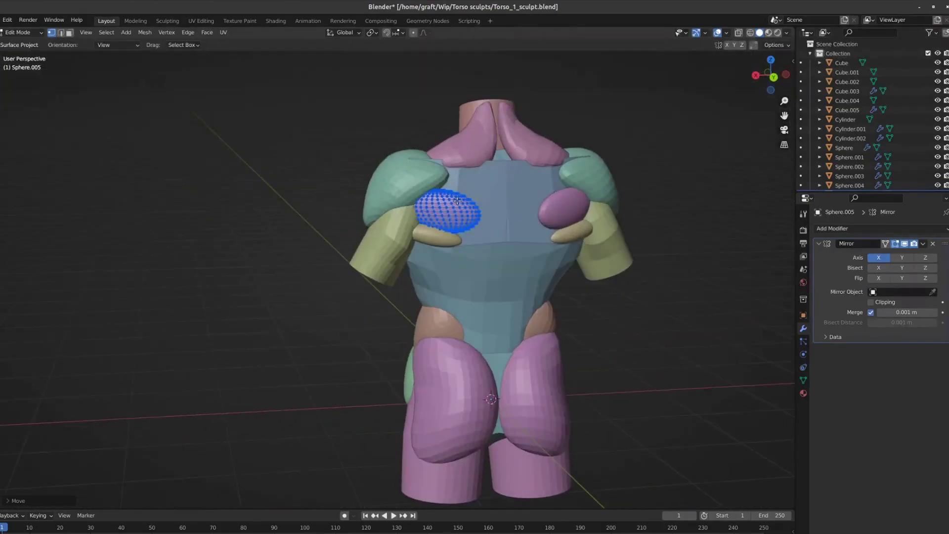
{"action": "key", "text": "ctrl+KP_1"}
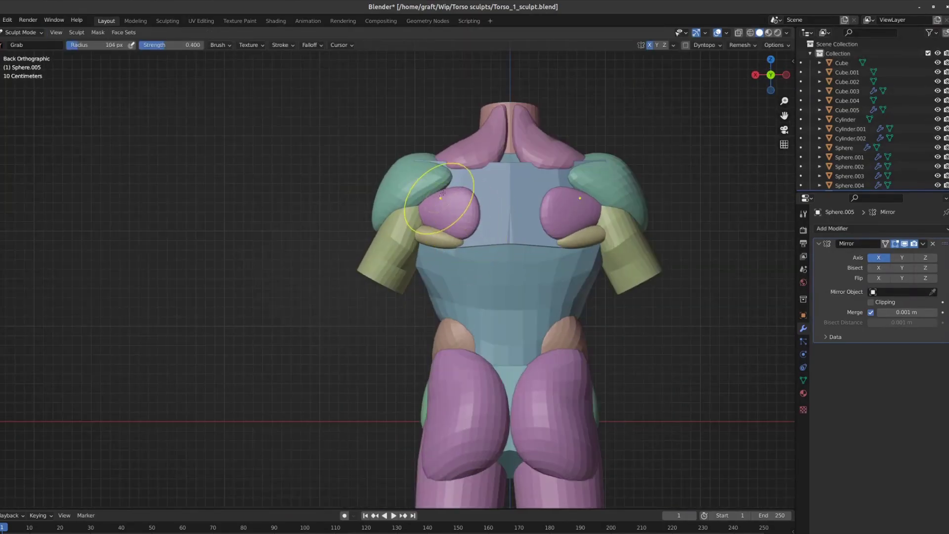
- Grab-sculpt the upper arm cylinder and a chest piece, viewed from the rear and below
{"action": "mouse_move", "coordinate": [461, 214]}
{"action": "middle_mouse_down"}
{"action": "mouse_move", "coordinate": [425, 198]}
{"action": "mouse_move", "coordinate": [395, 213]}
{"action": "middle_mouse_up"}
{"action": "key", "text": "ctrl+KP_1"}
{"action": "key", "text": "alt+q"}
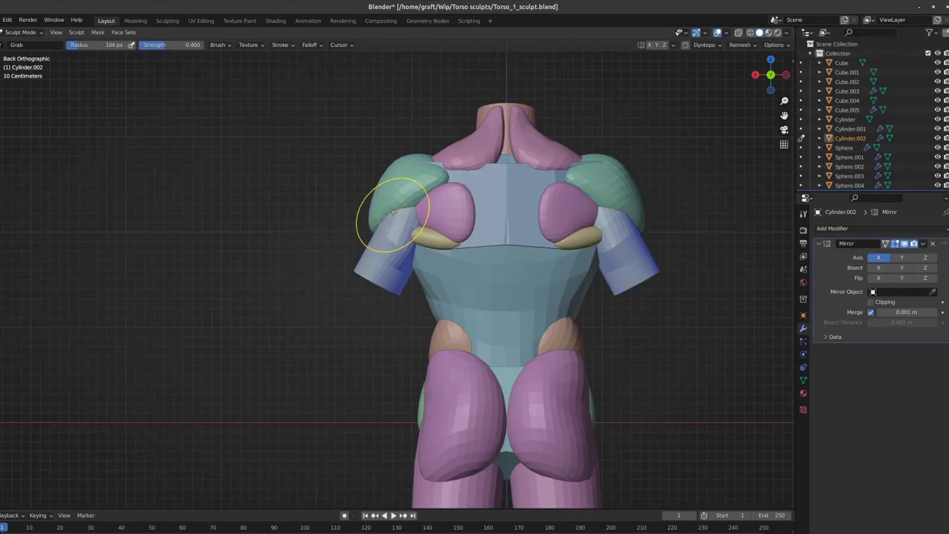
{"action": "mouse_move", "coordinate": [425, 157]}
{"action": "middle_mouse_down"}
{"action": "mouse_move", "coordinate": [435, 188]}
{"action": "mouse_move", "coordinate": [413, 240]}
{"action": "mouse_move", "coordinate": [533, 270]}
{"action": "middle_mouse_up"}
{"action": "key", "text": "alt+q"}
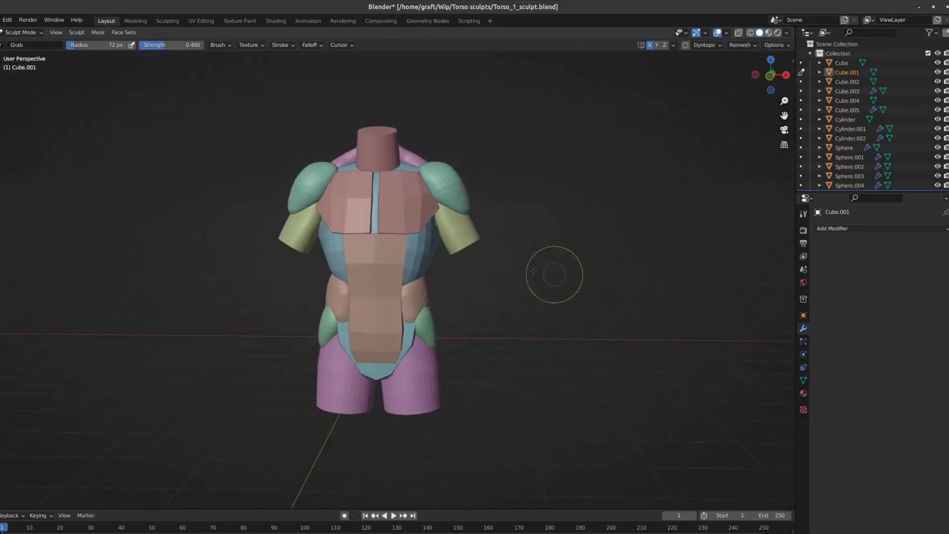
{"action": "mouse_move", "coordinate": [429, 240]}
{"action": "middle_mouse_down"}
{"action": "mouse_move", "coordinate": [439, 201]}
{"action": "mouse_move", "coordinate": [470, 229]}
{"action": "mouse_move", "coordinate": [432, 223]}
{"action": "mouse_move", "coordinate": [448, 286]}
{"action": "middle_mouse_up"}
{"action": "key", "text": "alt+q"}
- Grab-sculpt a front plate and the hip sphere, checking the hips from the side
{"action": "scroll", "coordinate": [525, 254], "scroll_direction": "down", "scroll_amount": 3}
{"action": "scroll", "coordinate": [387, 339], "scroll_direction": "up", "scroll_amount": 3}
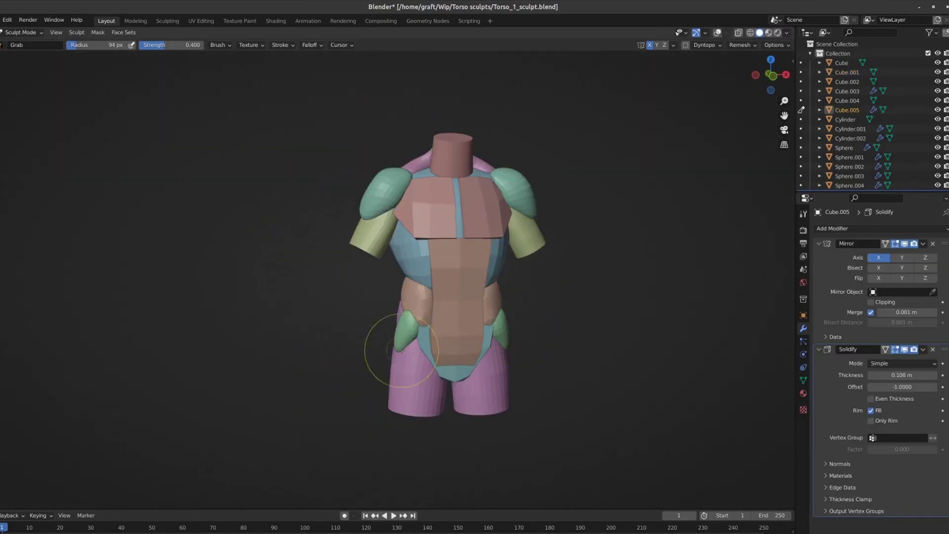
{"action": "key", "text": "alt+q"}
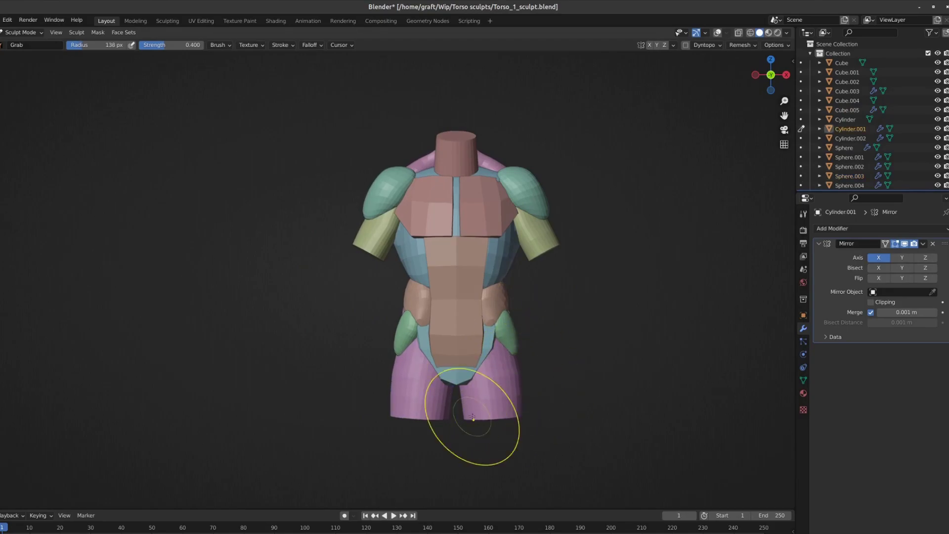
{"action": "middle_click_drag", "start_coordinate": [499, 339], "coordinate": [481, 289], "text": "alt"}
{"action": "scroll", "coordinate": [481, 290], "scroll_direction": "up", "scroll_amount": 3}
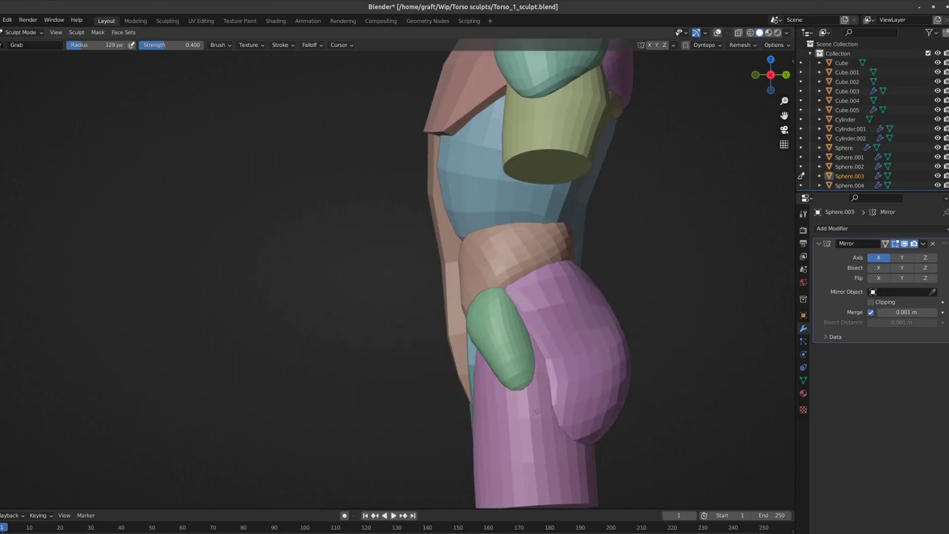
{"action": "scroll", "coordinate": [537, 411], "scroll_direction": "down", "scroll_amount": 4}
- Reshape the blue torso body while checking its front and side silhouette
{"action": "middle_click_drag", "start_coordinate": [538, 412], "coordinate": [521, 379]}
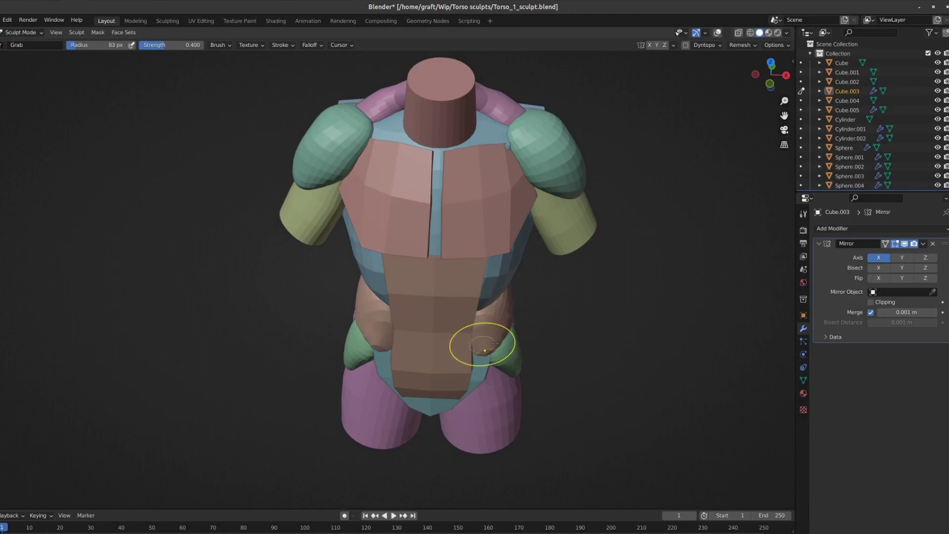
{"action": "scroll", "coordinate": [483, 344], "scroll_direction": "down", "scroll_amount": 4}
{"action": "middle_click_drag", "start_coordinate": [483, 345], "coordinate": [483, 173]}
{"action": "scroll", "coordinate": [483, 173], "scroll_direction": "up", "scroll_amount": 4}
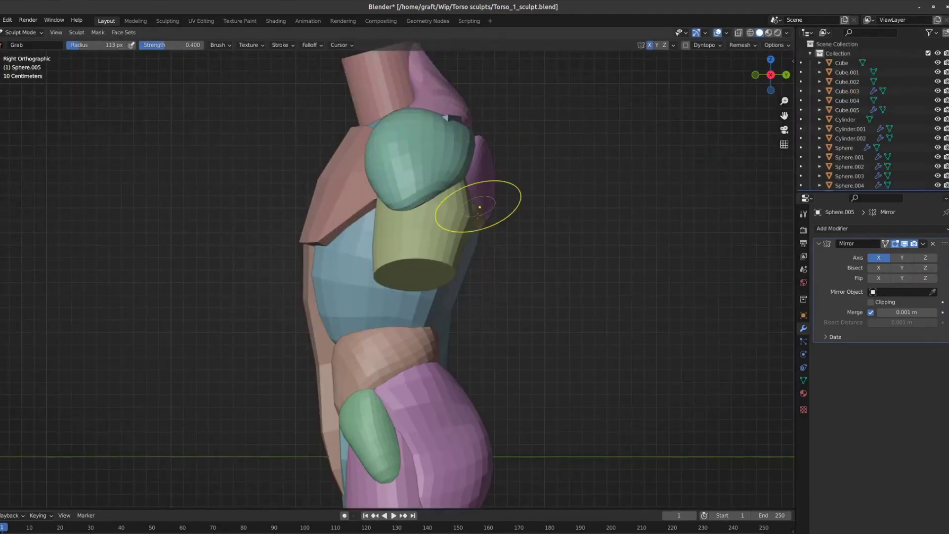
{"action": "key", "text": "alt+q"}
{"action": "scroll", "coordinate": [440, 344], "scroll_direction": "down", "scroll_amount": 3}
{"action": "middle_click_drag", "start_coordinate": [441, 344], "coordinate": [525, 299], "text": "shift"}
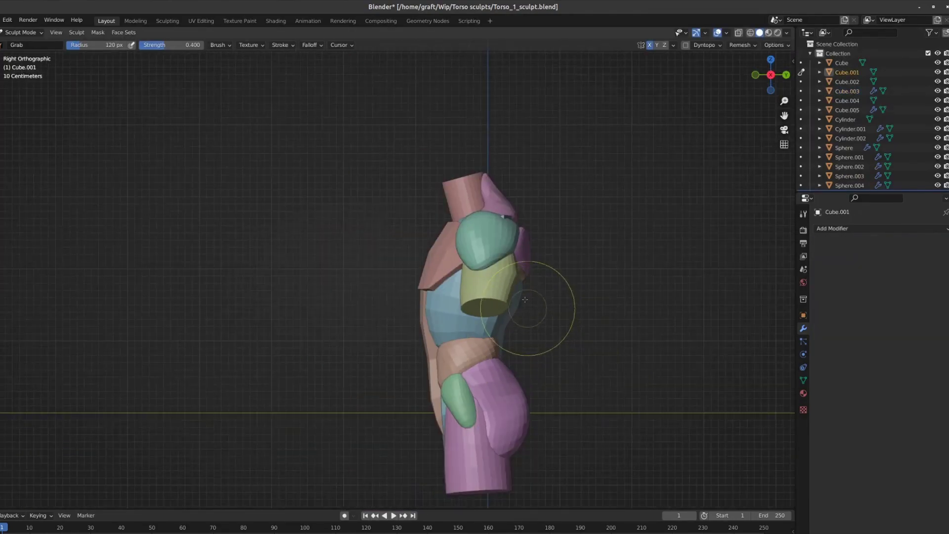
{"action": "scroll", "coordinate": [527, 273], "scroll_direction": "down", "scroll_amount": 2}
- Grab-sculpt another torso piece and the chest plate, then return to Object Mode
{"action": "key", "text": "alt+q"}
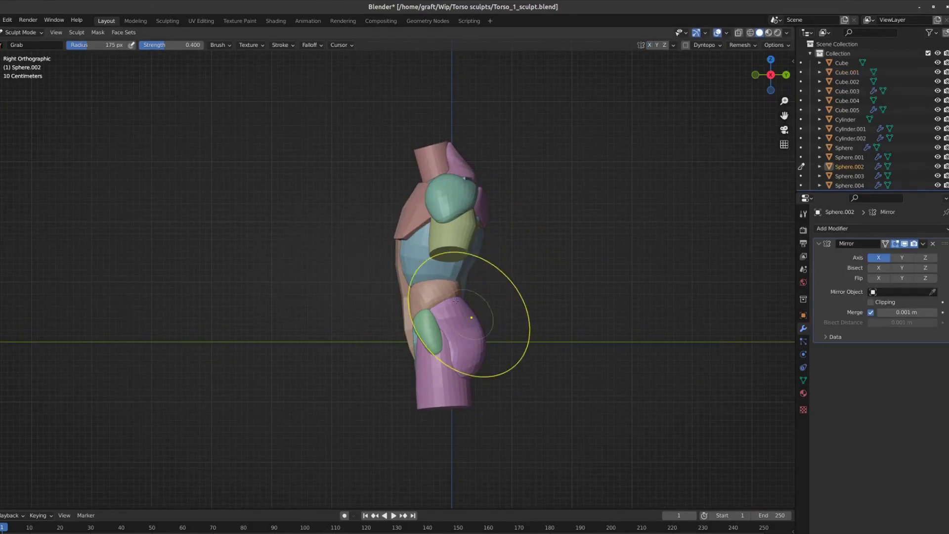
{"action": "scroll", "coordinate": [561, 307], "scroll_direction": "down", "scroll_amount": 3}
{"action": "middle_click_drag", "start_coordinate": [561, 307], "coordinate": [494, 339]}
{"action": "scroll", "coordinate": [327, 241], "scroll_direction": "up", "scroll_amount": 3}
{"action": "middle_click_drag", "start_coordinate": [327, 241], "coordinate": [424, 183]}
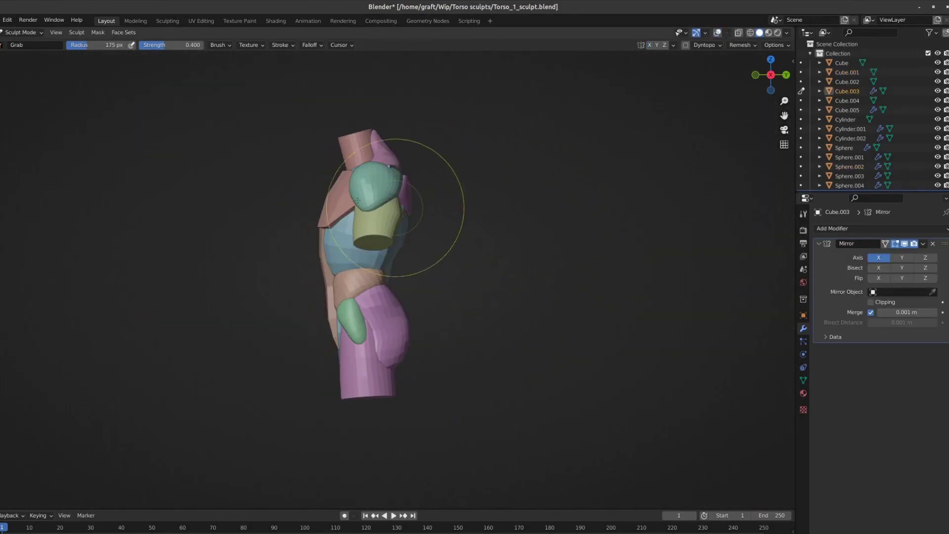
{"action": "scroll", "coordinate": [318, 232], "scroll_direction": "up", "scroll_amount": 3}
{"action": "key", "text": "alt+q"}
{"action": "key", "text": "ctrl+Tab"}
- Undo the solidify, inflate the chest plate with Alt+S and smooth its vertices
{"action": "key", "text": "ctrl+z"}
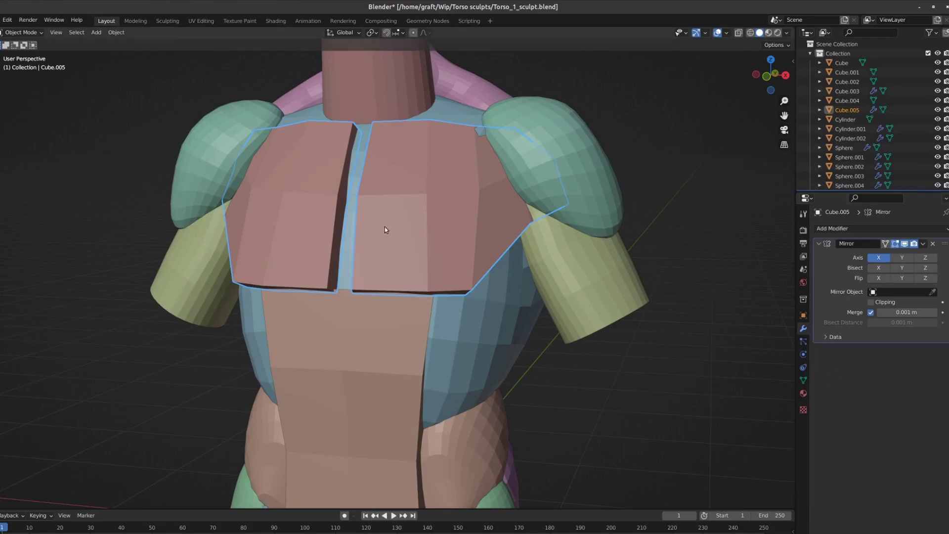
{"action": "key", "text": "ctrl+z"}
{"action": "middle_click_drag", "start_coordinate": [384, 227], "coordinate": [445, 237]}
{"action": "key", "text": "alt+s"}
{"action": "left_click", "coordinate": [481, 243]}
{"action": "right_click", "coordinate": [481, 243]}
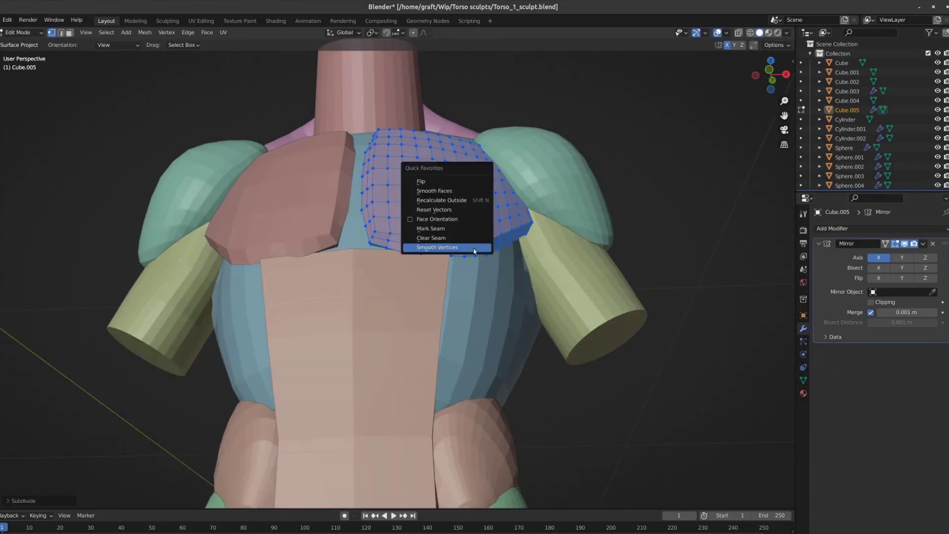
{"action": "left_click", "coordinate": [481, 249]}
{"action": "key", "text": "ctrl+Tab"}
- Check the torso in front and side views and grab-sculpt the blue torso body
{"action": "key", "text": "KP_1"}
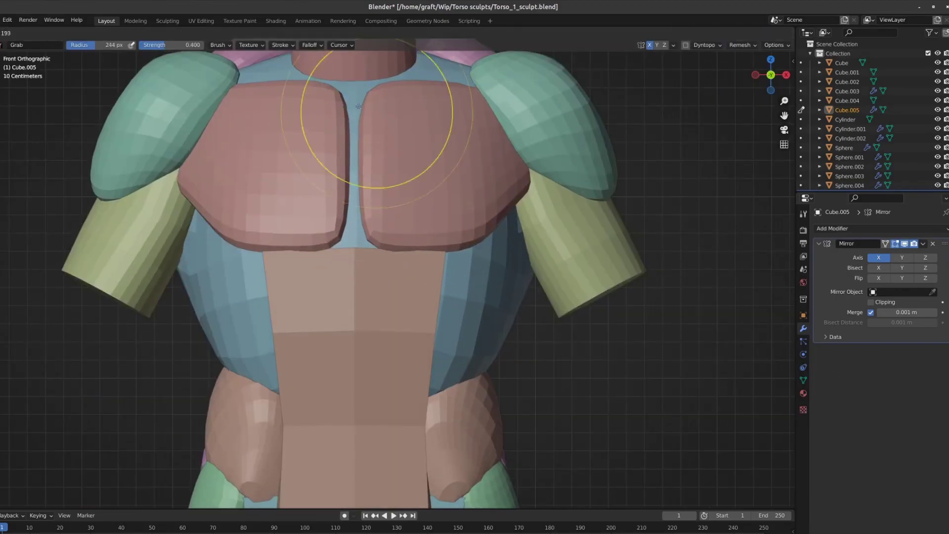
{"action": "scroll", "coordinate": [390, 238], "scroll_direction": "down", "scroll_amount": 5}
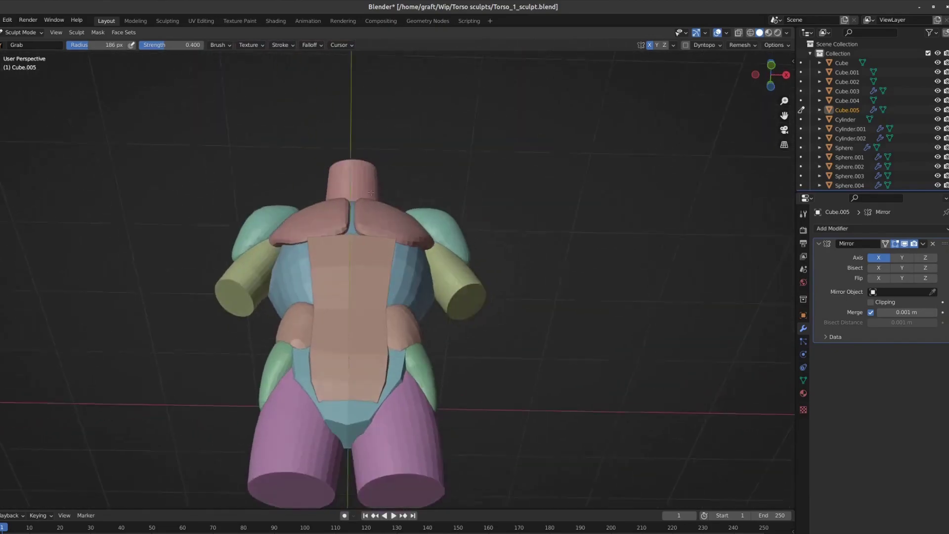
{"action": "mouse_move", "coordinate": [390, 238]}
{"action": "middle_mouse_down"}
{"action": "mouse_move", "coordinate": [445, 159]}
{"action": "mouse_move", "coordinate": [410, 137]}
{"action": "middle_mouse_up"}
{"action": "key", "text": "grave"}
{"action": "left_click", "coordinate": [460, 152]}
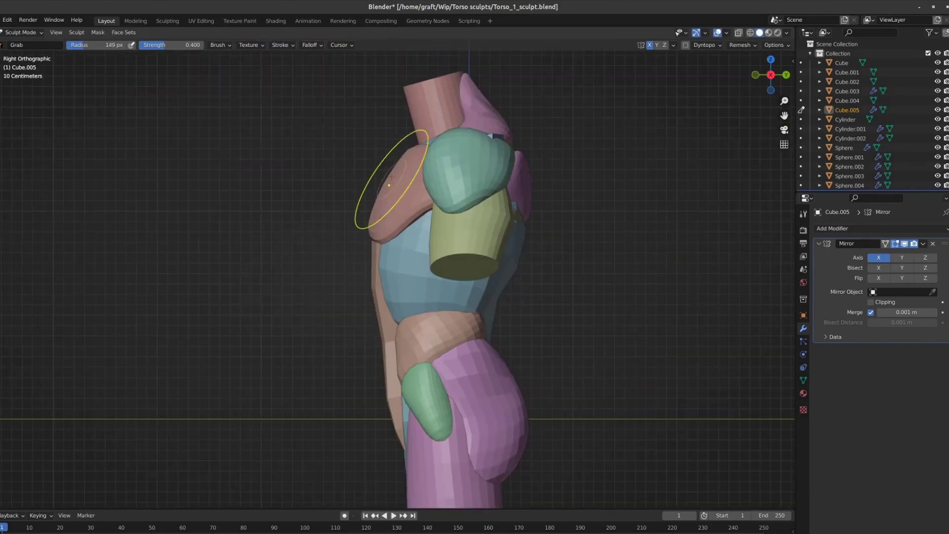
{"action": "key", "text": "alt+q"}
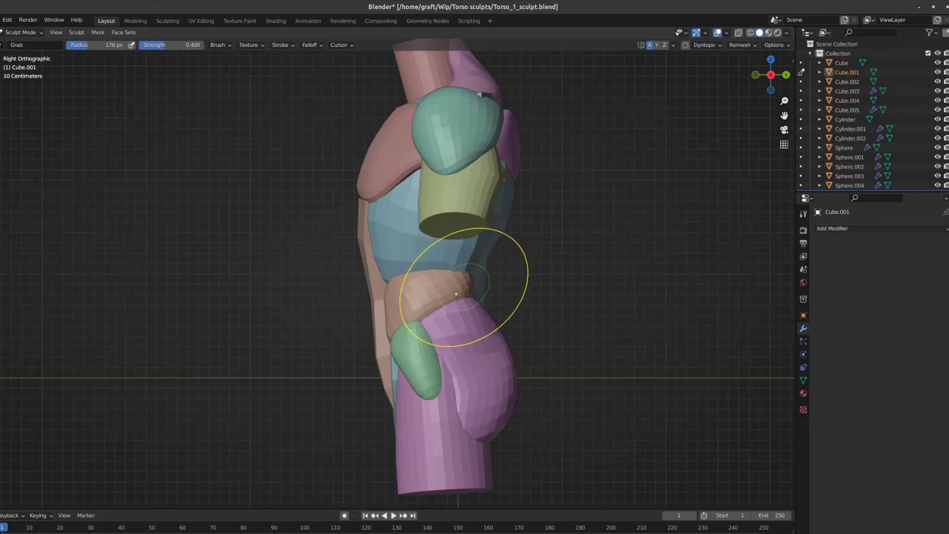
- Grab-sculpt the shoulder-blade, trapezius and another muscle piece, viewing from above
{"action": "key", "text": "alt+q"}
{"action": "scroll", "coordinate": [515, 328], "scroll_direction": "down", "scroll_amount": 4}
{"action": "scroll", "coordinate": [456, 198], "scroll_direction": "up", "scroll_amount": 3}
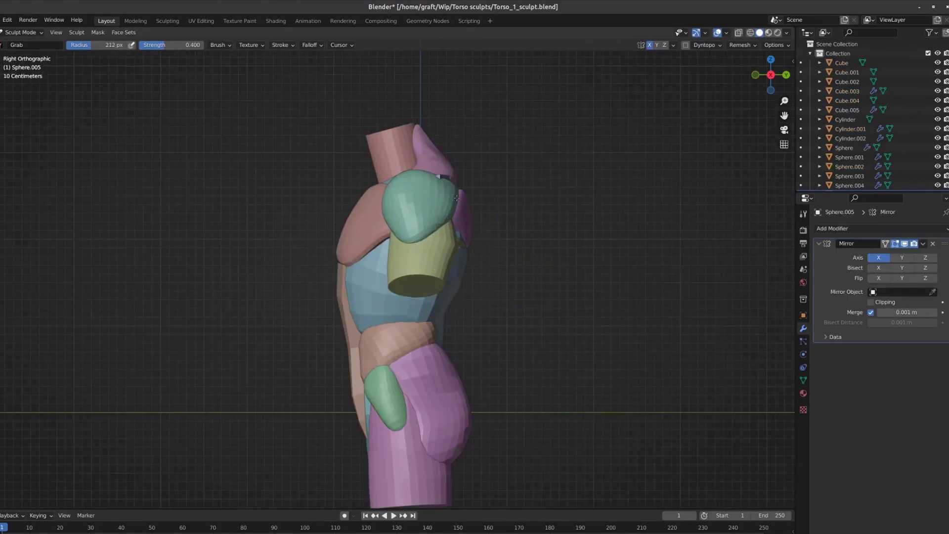
{"action": "key", "text": "alt+q"}
{"action": "scroll", "coordinate": [460, 163], "scroll_direction": "down", "scroll_amount": 2}
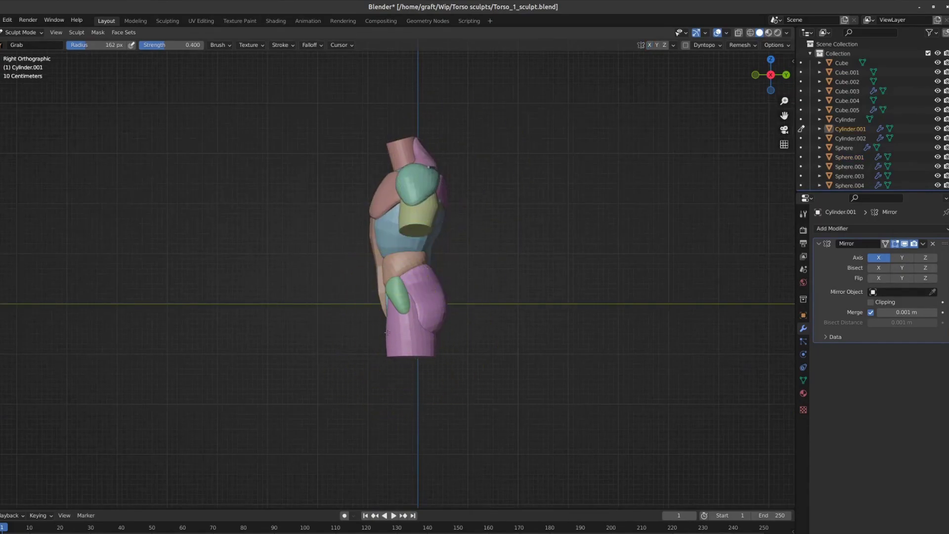
{"action": "mouse_move", "coordinate": [387, 332]}
{"action": "middle_mouse_down"}
{"action": "mouse_move", "coordinate": [370, 373]}
{"action": "mouse_move", "coordinate": [363, 340]}
{"action": "mouse_move", "coordinate": [383, 335]}
{"action": "mouse_move", "coordinate": [339, 243]}
{"action": "mouse_move", "coordinate": [356, 315]}
{"action": "mouse_move", "coordinate": [331, 296]}
{"action": "mouse_move", "coordinate": [315, 261]}
{"action": "mouse_move", "coordinate": [339, 297]}
{"action": "mouse_move", "coordinate": [339, 402]}
{"action": "mouse_move", "coordinate": [445, 286]}
{"action": "middle_mouse_up"}
{"action": "key", "text": "alt+q"}
{"action": "scroll", "coordinate": [385, 335], "scroll_direction": "up", "scroll_amount": 1}
- Subdivide and smooth the abdominal strip into a long rounded shape
{"action": "key", "text": "alt+q"}
{"action": "key", "text": "Tab"}
{"action": "key", "text": "q"}
{"action": "left_click", "coordinate": [355, 315]}
{"action": "key", "text": "Tab"}
- Smooth the pelvis piece's vertices in Edit Mode and return to sculpting
{"action": "key", "text": "alt+q"}
{"action": "key", "text": "Tab"}
{"action": "right_click", "coordinate": [390, 353]}
{"action": "left_click", "coordinate": [365, 455]}
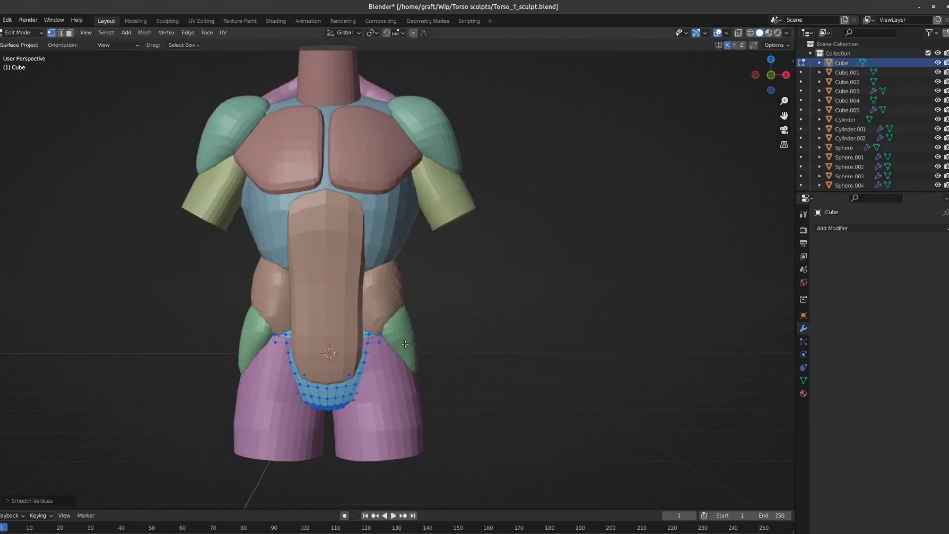
{"action": "key", "text": "Tab"}
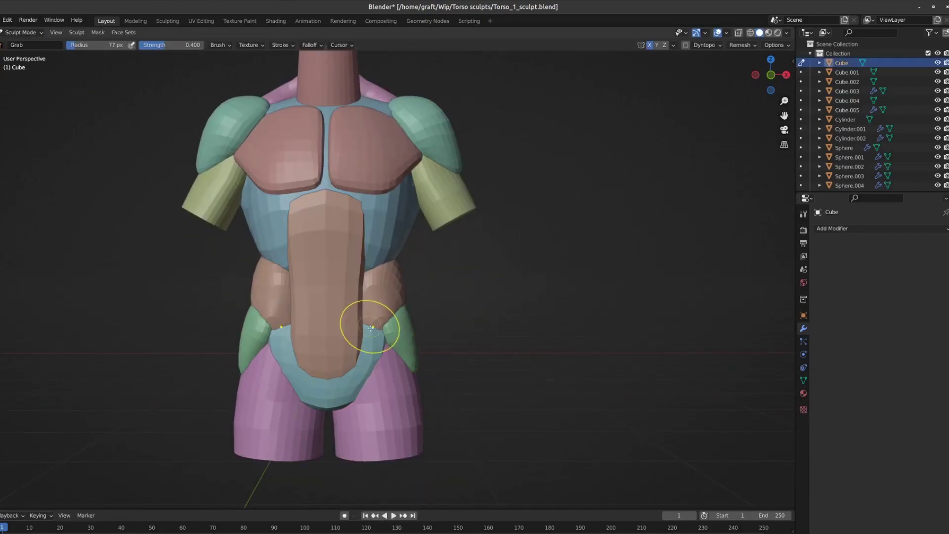
- Grab-sculpt the trapezius piece, checking the shoulders from the front view
{"action": "middle_click_drag", "start_coordinate": [349, 303], "coordinate": [405, 425]}
{"action": "scroll", "coordinate": [371, 359], "scroll_direction": "down", "scroll_amount": 5}
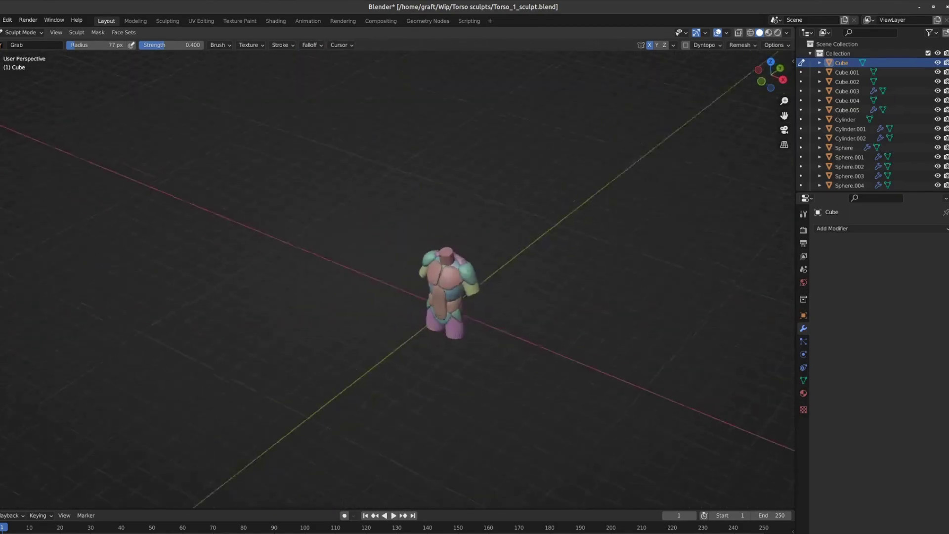
{"action": "key", "text": "KP_1"}
{"action": "key", "text": "alt+q"}
{"action": "scroll", "coordinate": [445, 277], "scroll_direction": "up", "scroll_amount": 2}
{"action": "scroll", "coordinate": [460, 314], "scroll_direction": "up", "scroll_amount": 2}
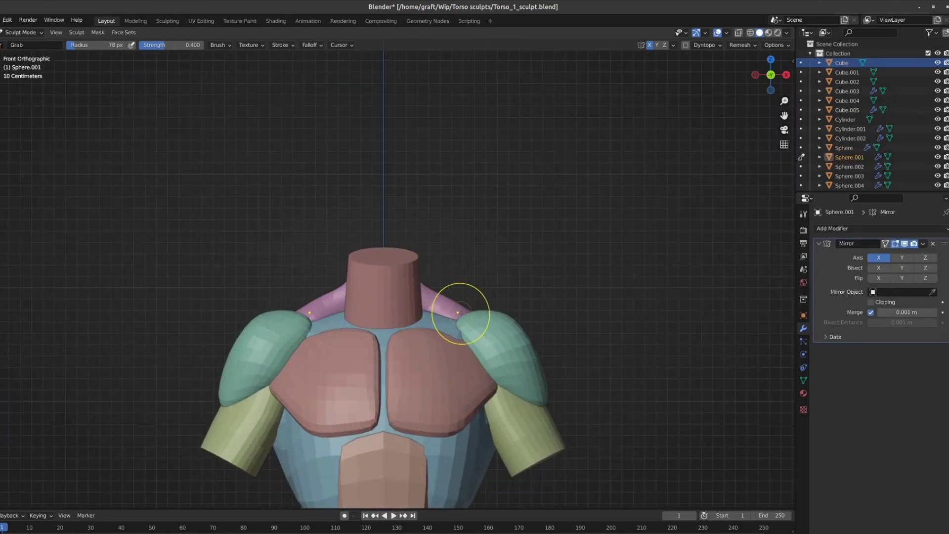
{"action": "middle_click_drag", "start_coordinate": [433, 316], "coordinate": [405, 297]}
{"action": "key", "text": "alt+q"}
{"action": "key", "text": "grave"}
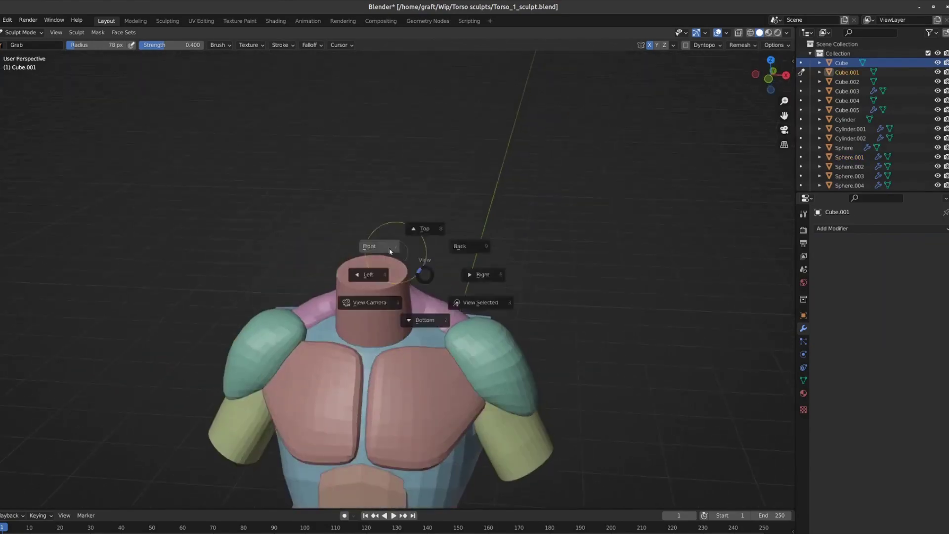
- Grab-sculpt the torso body, shoulder muscle and shoulder-blade pieces in Back Orthographic
{"action": "key", "text": "KP_1"}
{"action": "scroll", "coordinate": [381, 326], "scroll_direction": "down", "scroll_amount": 4}
{"action": "scroll", "coordinate": [470, 237], "scroll_direction": "down", "scroll_amount": 2}
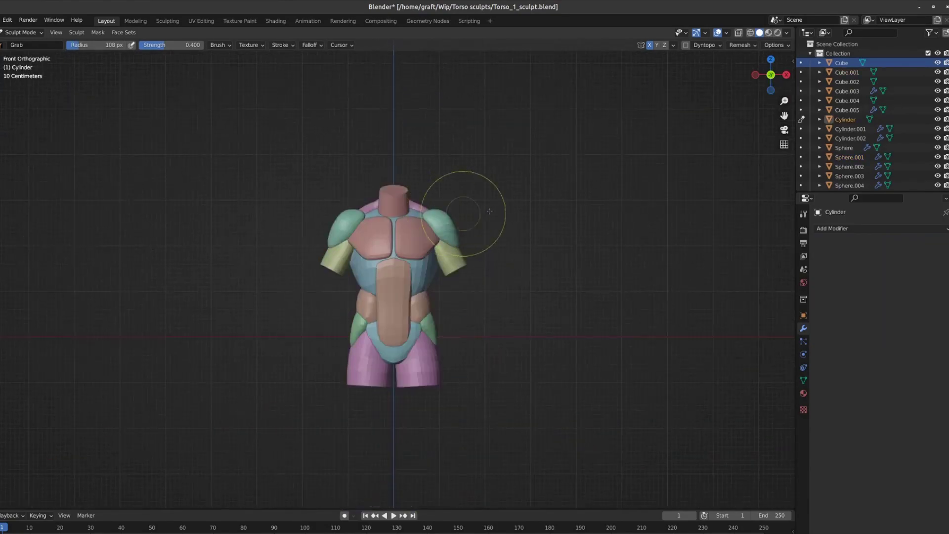
{"action": "scroll", "coordinate": [447, 256], "scroll_direction": "up", "scroll_amount": 4}
{"action": "key", "text": "alt+q"}
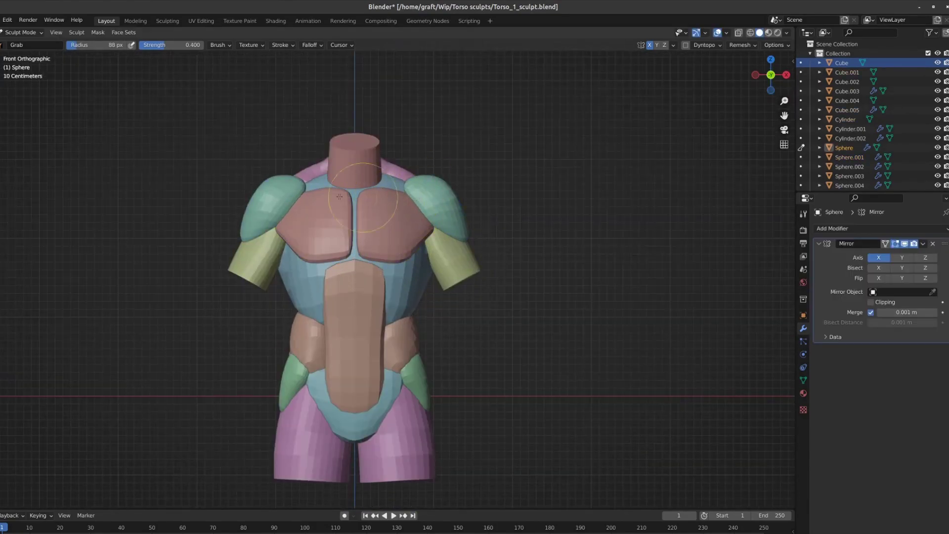
{"action": "middle_click_drag", "start_coordinate": [340, 197], "coordinate": [544, 207]}
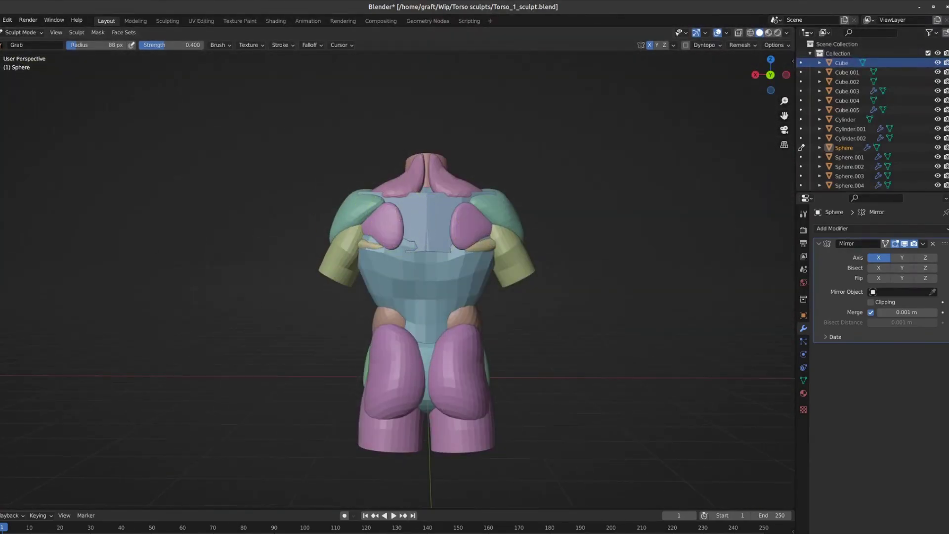
{"action": "scroll", "coordinate": [361, 198], "scroll_direction": "up", "scroll_amount": 2}
{"action": "key", "text": "ctrl+KP_1"}
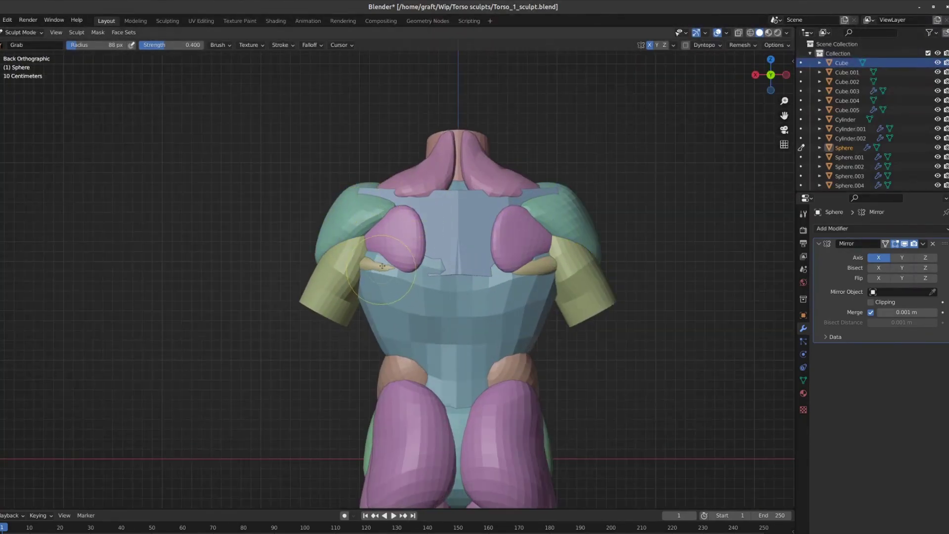
{"action": "key", "text": "alt+q"}
{"action": "key", "text": "alt+q"}
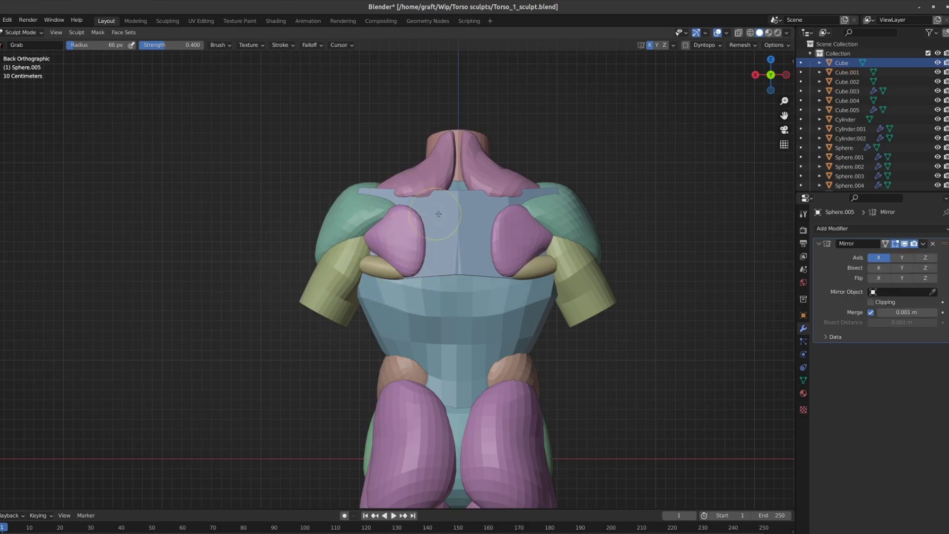
{"action": "key", "text": "Tab"}
- Duplicate the shoulder-blade mesh, rotating and moving the copy higher onto the upper back
{"action": "key", "text": "shift+d"}
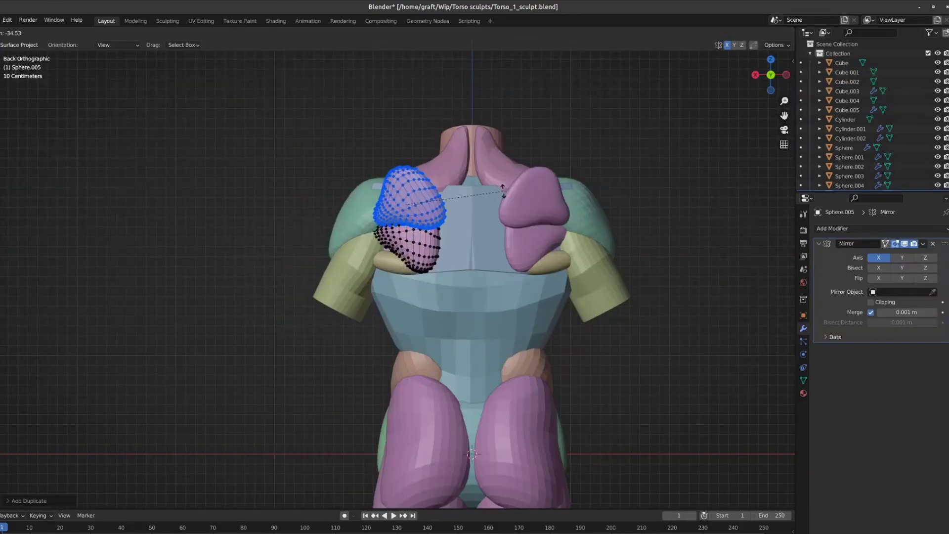
{"action": "left_click", "coordinate": [503, 192]}
{"action": "key", "text": "KP_3"}
{"action": "key", "text": "g"}
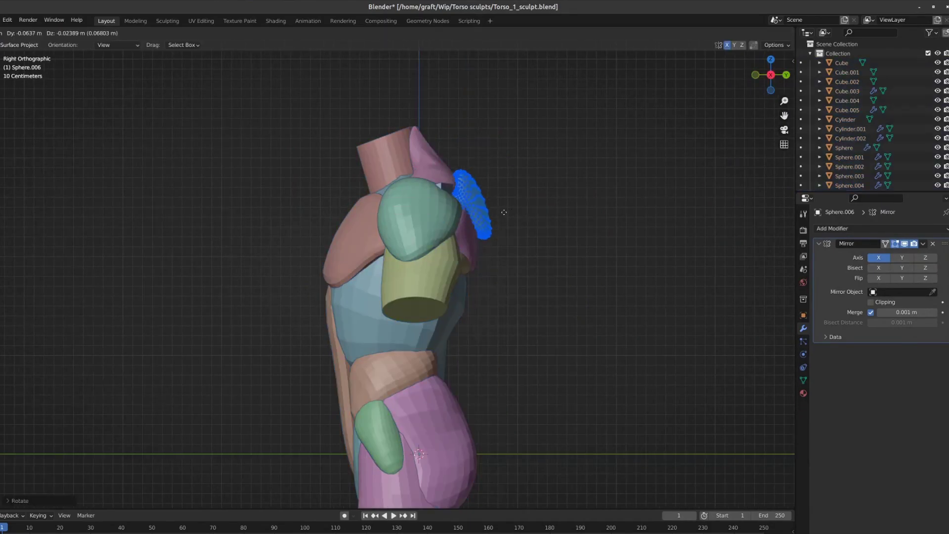
{"action": "key", "text": "KP_7"}
{"action": "left_click", "coordinate": [503, 212]}
{"action": "key", "text": "Tab"}
{"action": "key", "text": "alt+q"}
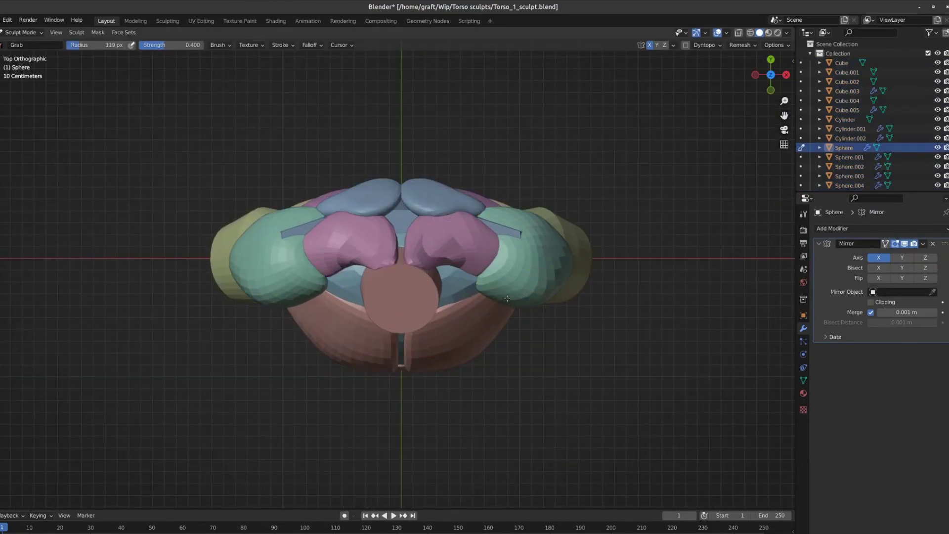
{"action": "mouse_move", "coordinate": [476, 203]}
{"action": "middle_mouse_down"}
{"action": "mouse_move", "coordinate": [550, 96]}
{"action": "mouse_move", "coordinate": [500, 116]}
{"action": "mouse_move", "coordinate": [490, 135]}
{"action": "middle_mouse_up"}
- Grab-sculpt the trapezius piece, checking it from back, right side and overhead views
{"action": "key", "text": "alt+q"}
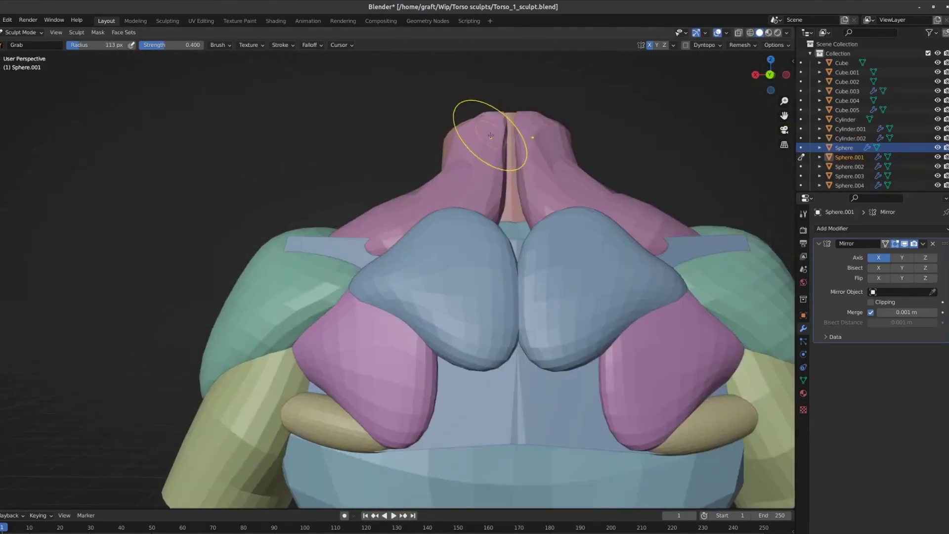
{"action": "key", "text": "ctrl+KP_1"}
{"action": "key", "text": "KP_3"}
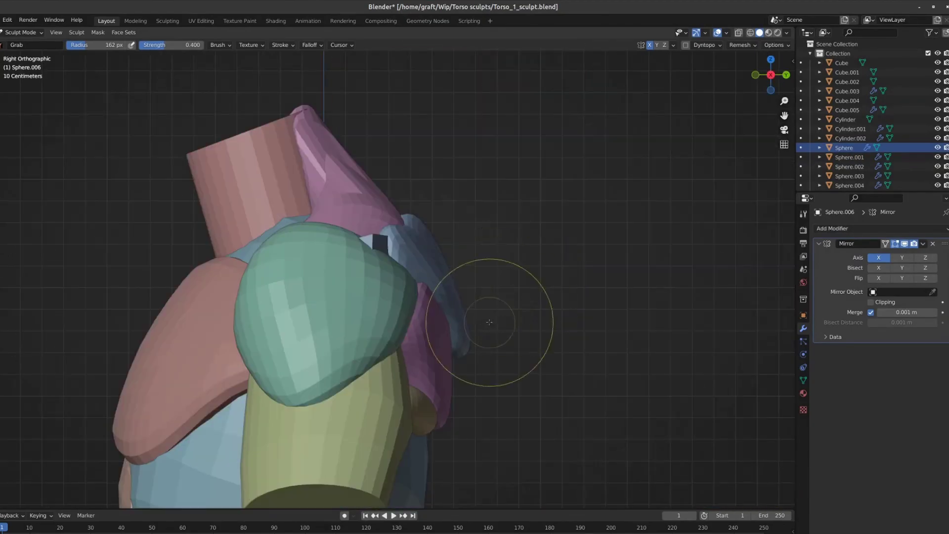
{"action": "key", "text": "ctrl+KP_1"}
{"action": "scroll", "coordinate": [440, 349], "scroll_direction": "up", "scroll_amount": 1}
{"action": "scroll", "coordinate": [440, 381], "scroll_direction": "down", "scroll_amount": 3}
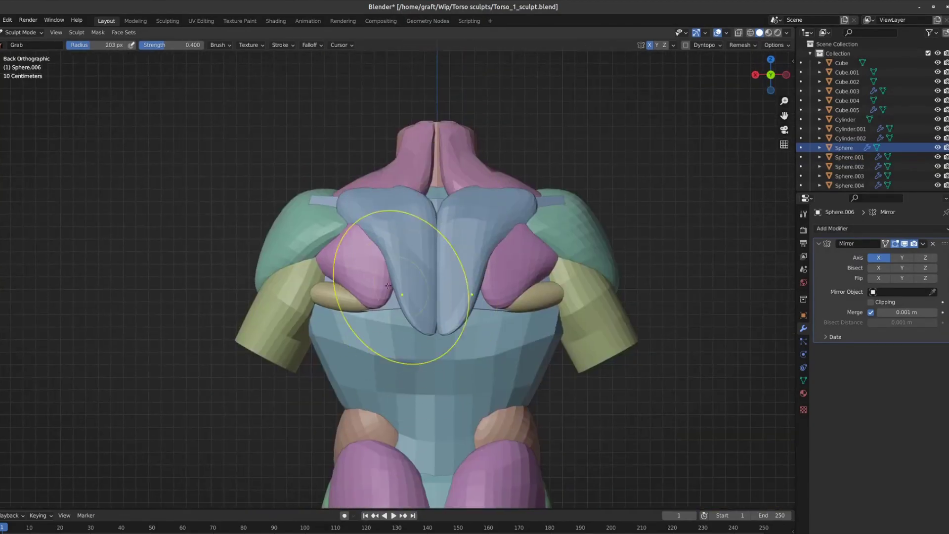
{"action": "mouse_move", "coordinate": [402, 275]}
{"action": "middle_mouse_down"}
{"action": "mouse_move", "coordinate": [393, 337]}
{"action": "mouse_move", "coordinate": [407, 318]}
{"action": "middle_mouse_up"}
{"action": "scroll", "coordinate": [390, 319], "scroll_direction": "up", "scroll_amount": 5}
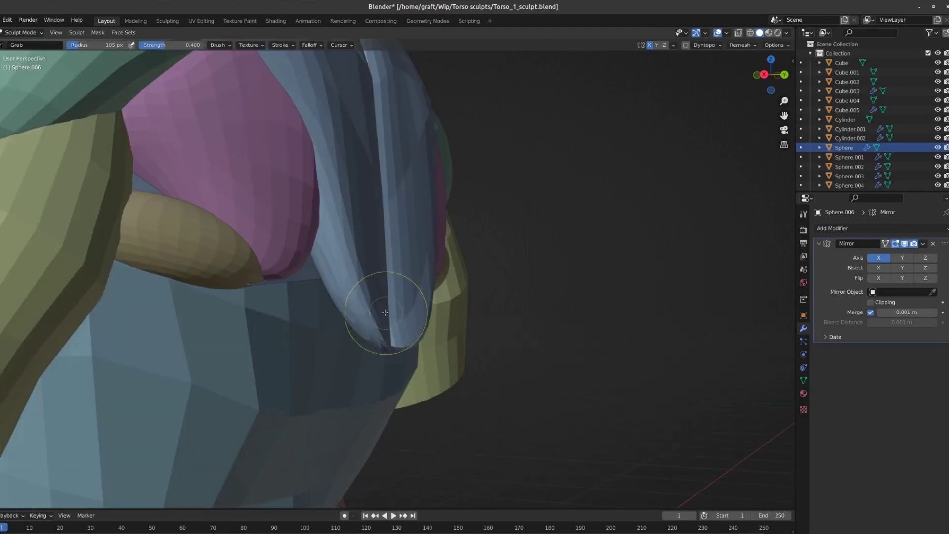
{"action": "scroll", "coordinate": [368, 330], "scroll_direction": "down", "scroll_amount": 5}
{"action": "mouse_move", "coordinate": [309, 278]}
{"action": "middle_mouse_down"}
{"action": "mouse_move", "coordinate": [309, 324]}
{"action": "mouse_move", "coordinate": [317, 267]}
{"action": "mouse_move", "coordinate": [246, 156]}
{"action": "middle_mouse_up"}
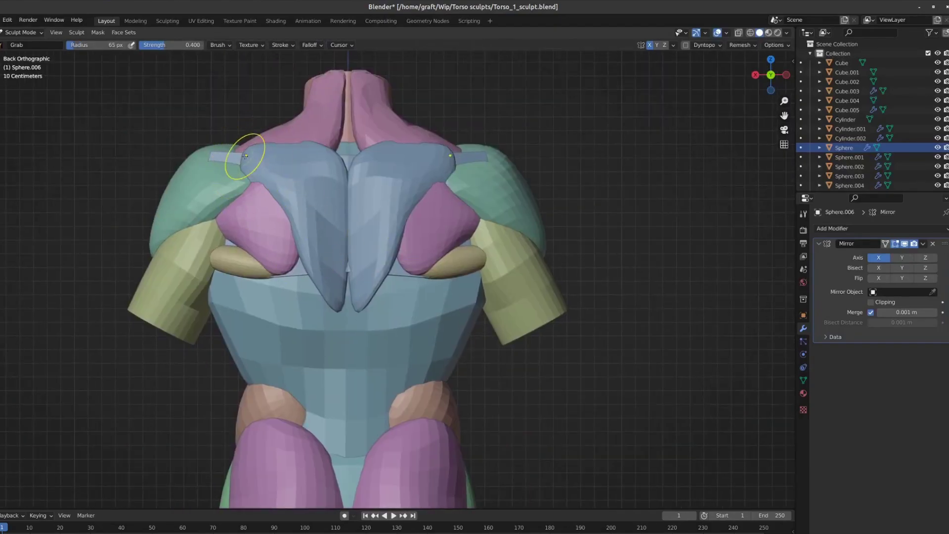
{"action": "mouse_move", "coordinate": [303, 227]}
{"action": "middle_mouse_down"}
{"action": "mouse_move", "coordinate": [307, 290]}
{"action": "mouse_move", "coordinate": [329, 279]}
{"action": "middle_mouse_up"}
- Pull Cube.002's upper corner outward toward the shoulder with the Grab brush
{"action": "key", "text": "g"}
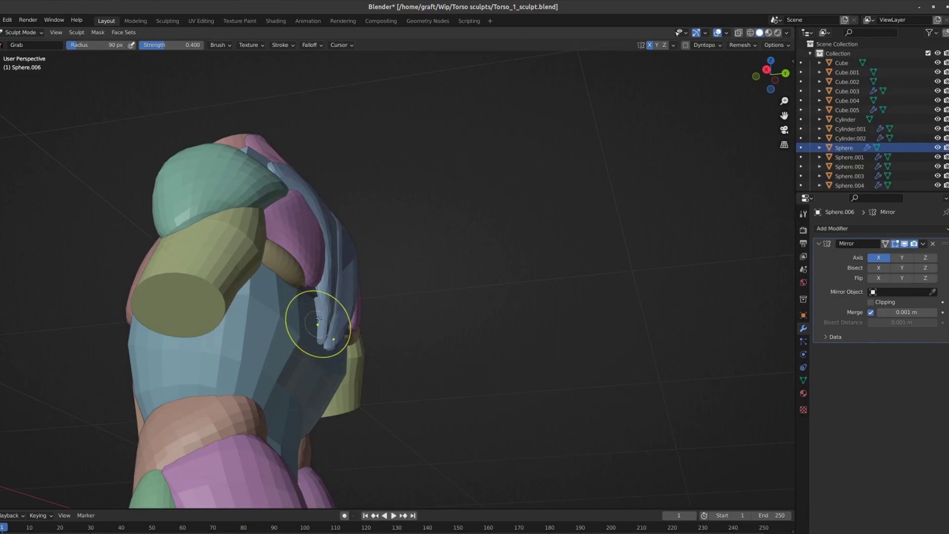
{"action": "mouse_move", "coordinate": [318, 319]}
{"action": "middle_mouse_down"}
{"action": "mouse_move", "coordinate": [329, 275]}
{"action": "mouse_move", "coordinate": [266, 166]}
{"action": "mouse_move", "coordinate": [346, 237]}
{"action": "mouse_move", "coordinate": [402, 239]}
{"action": "mouse_move", "coordinate": [346, 269]}
{"action": "mouse_move", "coordinate": [364, 239]}
{"action": "middle_mouse_up"}
{"action": "key", "text": "alt+q"}
{"action": "scroll", "coordinate": [402, 238], "scroll_direction": "down", "scroll_amount": 4}
{"action": "scroll", "coordinate": [346, 271], "scroll_direction": "up", "scroll_amount": 3}
{"action": "key", "text": "alt+q"}
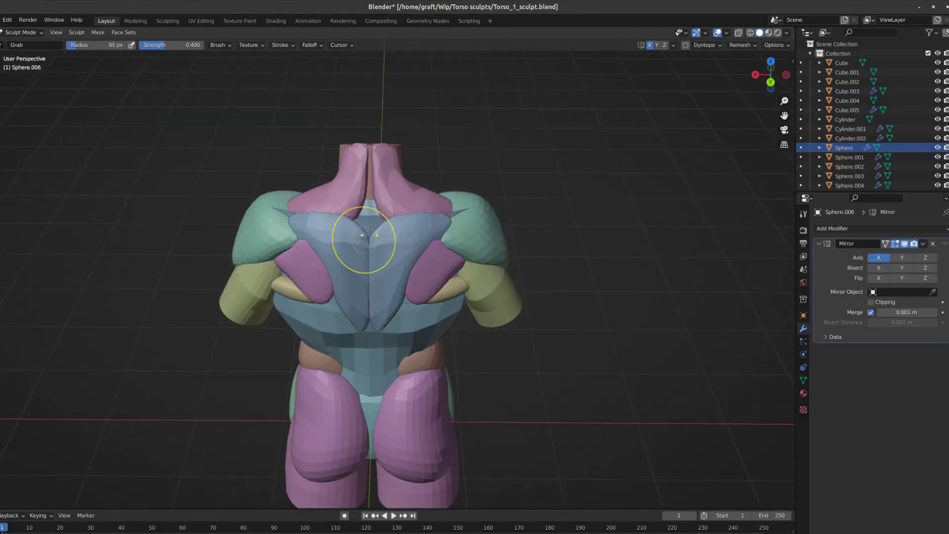
{"action": "mouse_move", "coordinate": [317, 211]}
{"action": "middle_mouse_down"}
{"action": "mouse_move", "coordinate": [371, 297]}
{"action": "mouse_move", "coordinate": [389, 281]}
{"action": "mouse_move", "coordinate": [339, 282]}
{"action": "mouse_move", "coordinate": [385, 297]}
{"action": "middle_mouse_up"}
- Grab-sculpt Sphere.005's upper corner outward, checking from side and back views
{"action": "key", "text": "alt+q"}
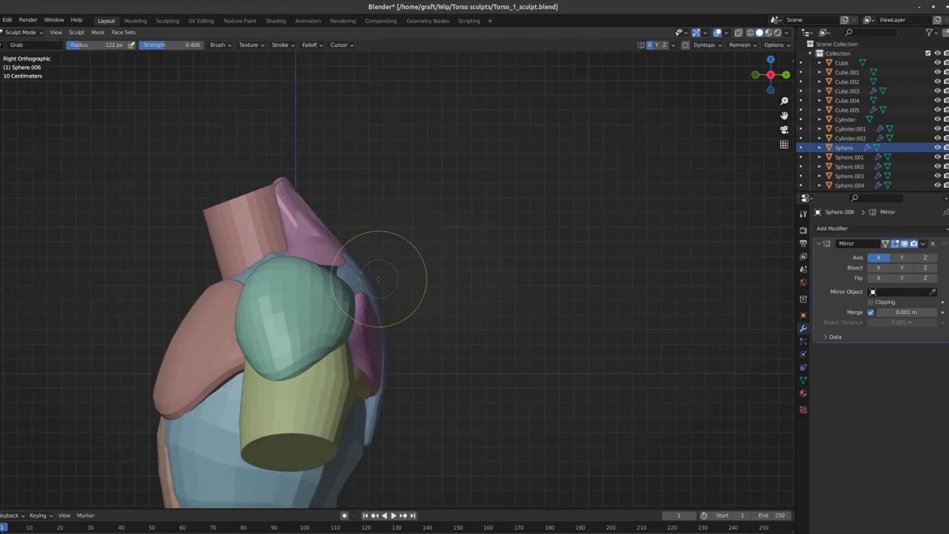
{"action": "key", "text": "alt+q"}
{"action": "scroll", "coordinate": [364, 227], "scroll_direction": "up", "scroll_amount": 1}
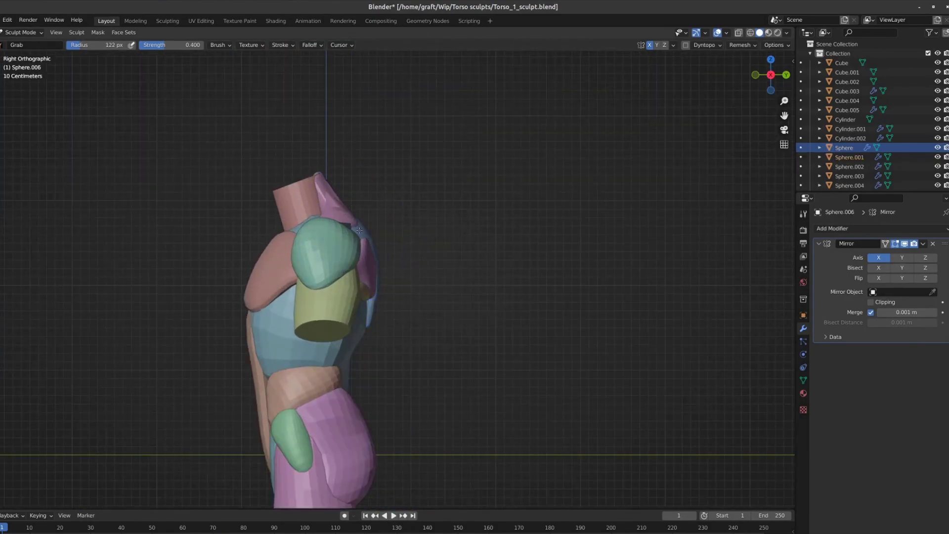
{"action": "mouse_move", "coordinate": [364, 246]}
{"action": "middle_mouse_down"}
{"action": "mouse_move", "coordinate": [405, 217]}
{"action": "mouse_move", "coordinate": [402, 201]}
{"action": "mouse_move", "coordinate": [607, 130]}
{"action": "mouse_move", "coordinate": [344, 203]}
{"action": "middle_mouse_up"}
{"action": "key", "text": "alt+q"}
{"action": "key", "text": "alt+q"}
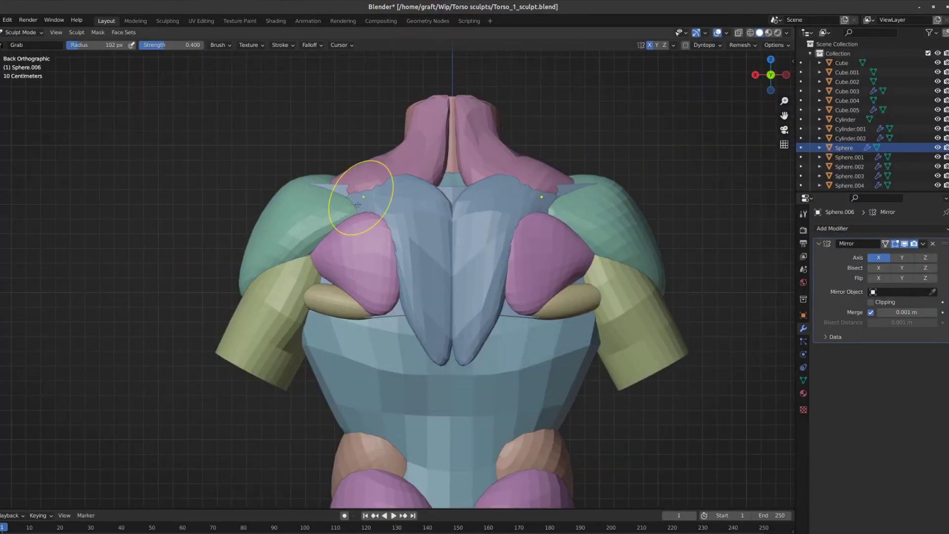
{"action": "mouse_move", "coordinate": [424, 297]}
{"action": "middle_mouse_down"}
{"action": "mouse_move", "coordinate": [425, 247]}
{"action": "mouse_move", "coordinate": [445, 277]}
{"action": "middle_mouse_up"}
{"action": "scroll", "coordinate": [509, 254], "scroll_direction": "down", "scroll_amount": 4}
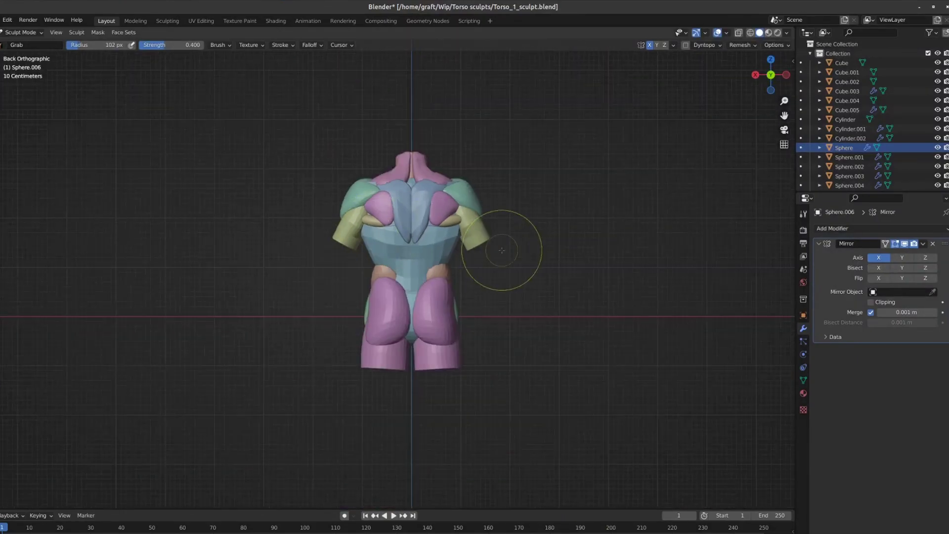
{"action": "scroll", "coordinate": [384, 180], "scroll_direction": "up", "scroll_amount": 2}
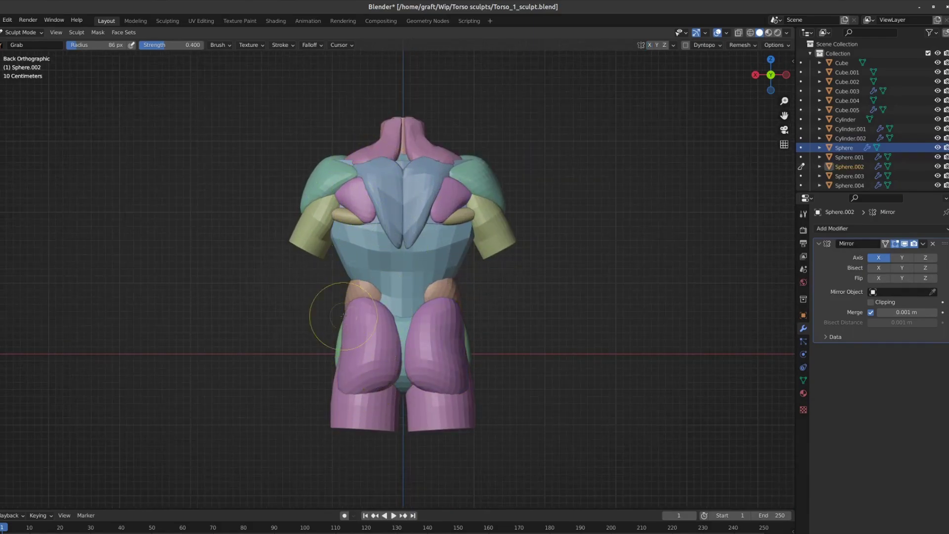
- Grab-sculpt Cube.002's upper tip outward, checking from back and side views
{"action": "middle_click_drag", "start_coordinate": [343, 316], "coordinate": [344, 365]}
{"action": "mouse_move", "coordinate": [373, 310]}
{"action": "middle_mouse_down"}
{"action": "mouse_move", "coordinate": [381, 318]}
{"action": "mouse_move", "coordinate": [347, 295]}
{"action": "middle_mouse_up"}
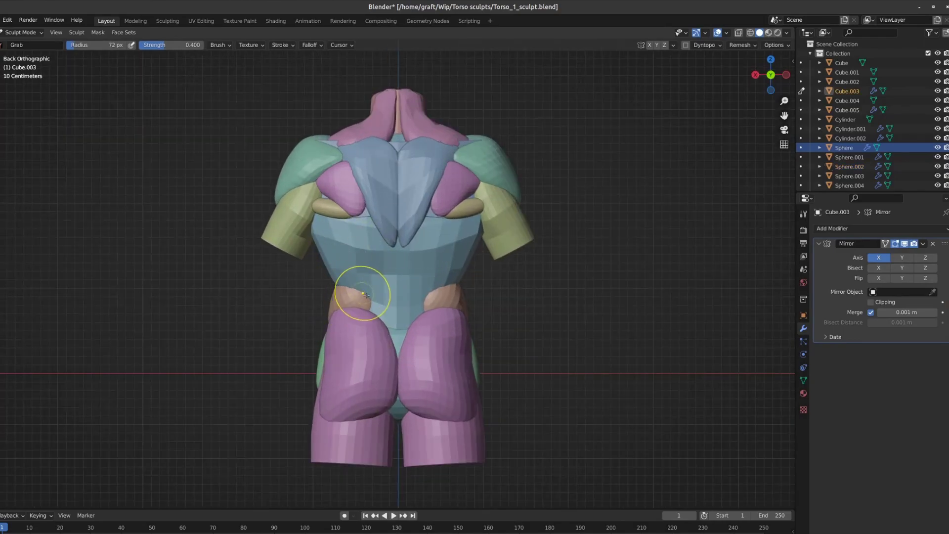
{"action": "mouse_move", "coordinate": [371, 360]}
{"action": "middle_mouse_down"}
{"action": "mouse_move", "coordinate": [430, 335]}
{"action": "mouse_move", "coordinate": [423, 217]}
{"action": "middle_mouse_up"}
{"action": "key", "text": "alt+q"}
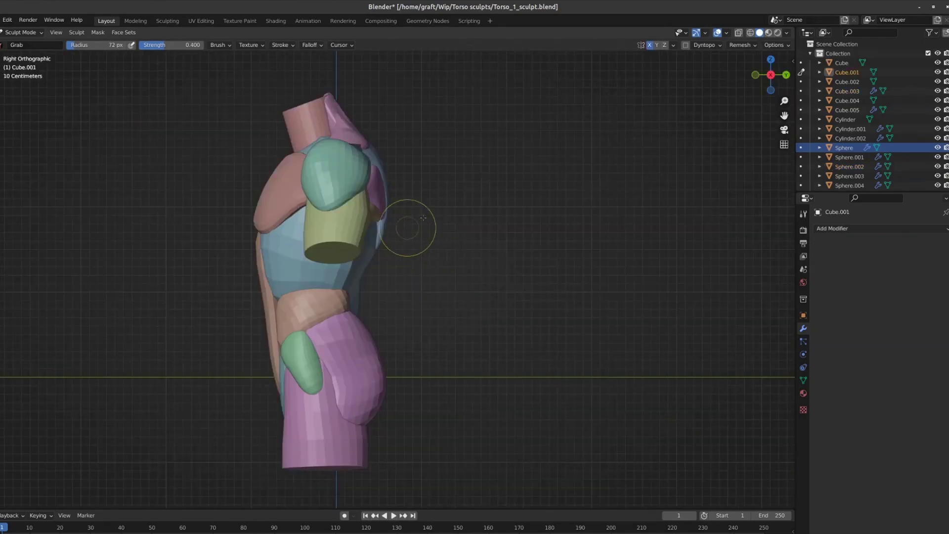
{"action": "mouse_move", "coordinate": [527, 228]}
{"action": "middle_mouse_down", "text": "alt"}
{"action": "mouse_move", "coordinate": [402, 276]}
{"action": "mouse_move", "coordinate": [413, 133]}
{"action": "mouse_move", "coordinate": [393, 129]}
{"action": "mouse_move", "coordinate": [414, 252]}
{"action": "middle_mouse_up", "text": "alt"}
{"action": "key", "text": "alt+q"}
{"action": "key", "text": "alt+q"}
{"action": "key", "text": "alt+q"}
{"action": "key", "text": "alt+q"}
{"action": "mouse_move", "coordinate": [385, 170]}
{"action": "middle_mouse_down"}
{"action": "mouse_move", "coordinate": [413, 180]}
{"action": "mouse_move", "coordinate": [406, 247]}
{"action": "mouse_move", "coordinate": [445, 139]}
{"action": "middle_mouse_up"}
{"action": "scroll", "coordinate": [429, 249], "scroll_direction": "down", "scroll_amount": 2}
{"action": "mouse_move", "coordinate": [393, 247]}
{"action": "middle_mouse_down"}
{"action": "mouse_move", "coordinate": [428, 249]}
{"action": "mouse_move", "coordinate": [434, 206]}
{"action": "middle_mouse_up"}
- Stretch Cube.002's tip further over the shoulder from a high view of the back
{"action": "key", "text": "Right"}
{"action": "scroll", "coordinate": [434, 206], "scroll_direction": "down", "scroll_amount": 3}
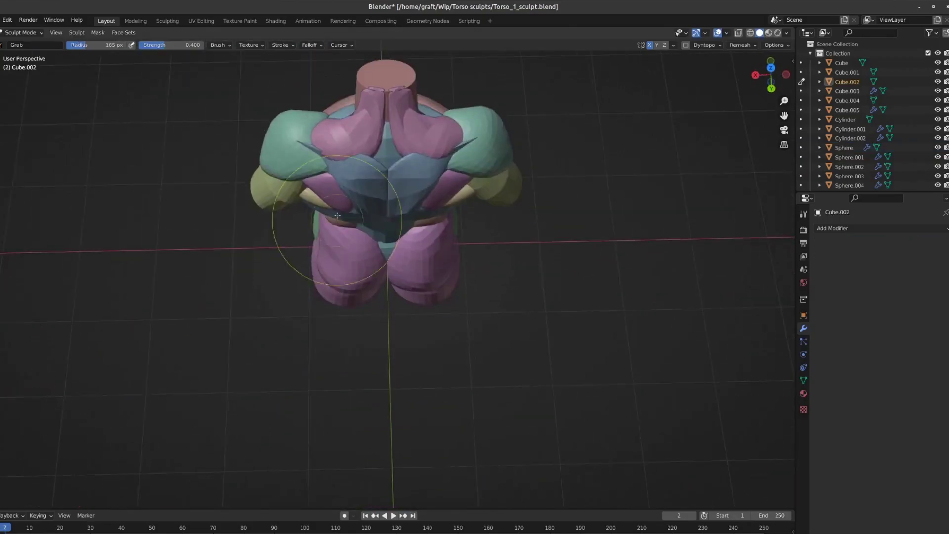
{"action": "scroll", "coordinate": [321, 166], "scroll_direction": "up", "scroll_amount": 4}
{"action": "mouse_move", "coordinate": [276, 318]}
{"action": "middle_mouse_down"}
{"action": "mouse_move", "coordinate": [322, 166]}
{"action": "mouse_move", "coordinate": [360, 212]}
{"action": "mouse_move", "coordinate": [392, 212]}
{"action": "mouse_move", "coordinate": [298, 153]}
{"action": "middle_mouse_up"}
{"action": "key", "text": "alt+q"}
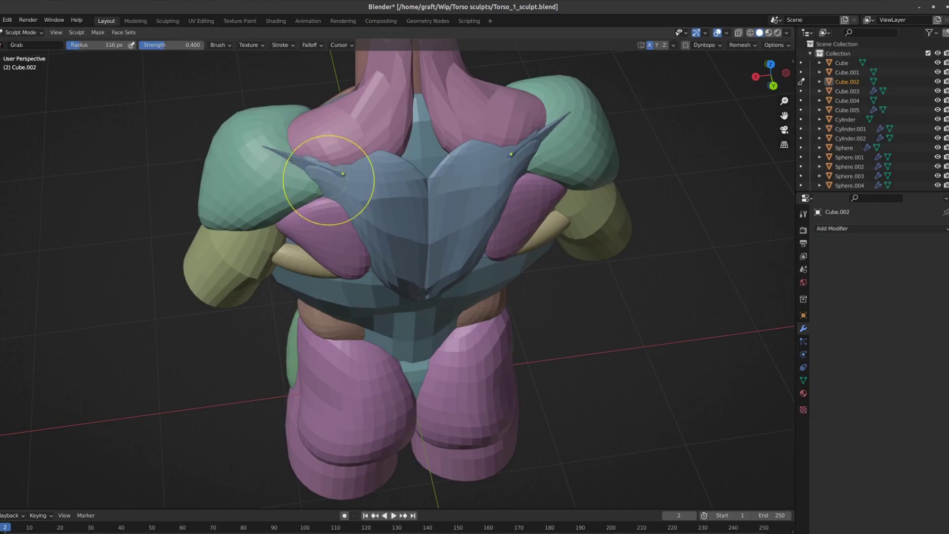
{"action": "mouse_move", "coordinate": [339, 180]}
{"action": "middle_mouse_down"}
{"action": "mouse_move", "coordinate": [334, 191]}
{"action": "mouse_move", "coordinate": [258, 188]}
{"action": "middle_mouse_up"}
- Reshape the Sphere.006 and Sphere.001 trapezius mounds from the top view
{"action": "key", "text": "alt+q"}
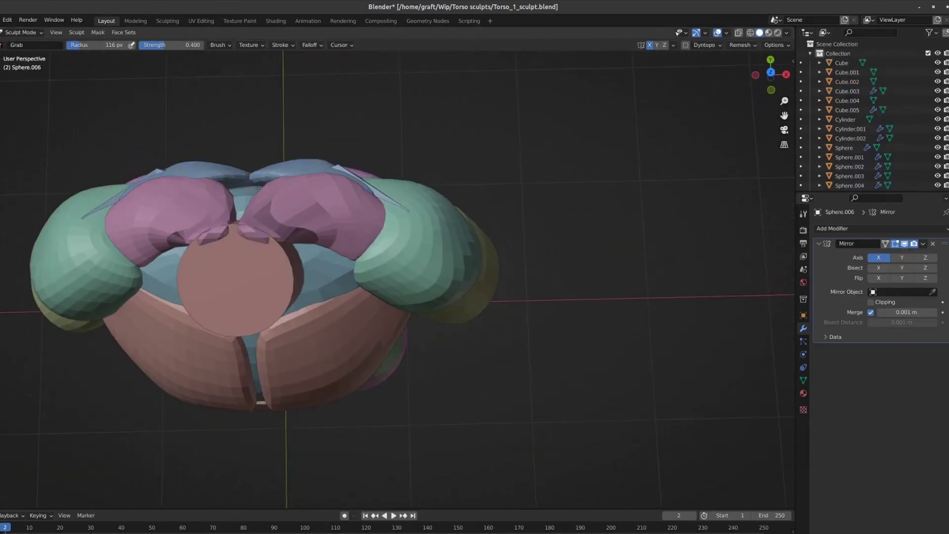
{"action": "key", "text": "KP_7"}
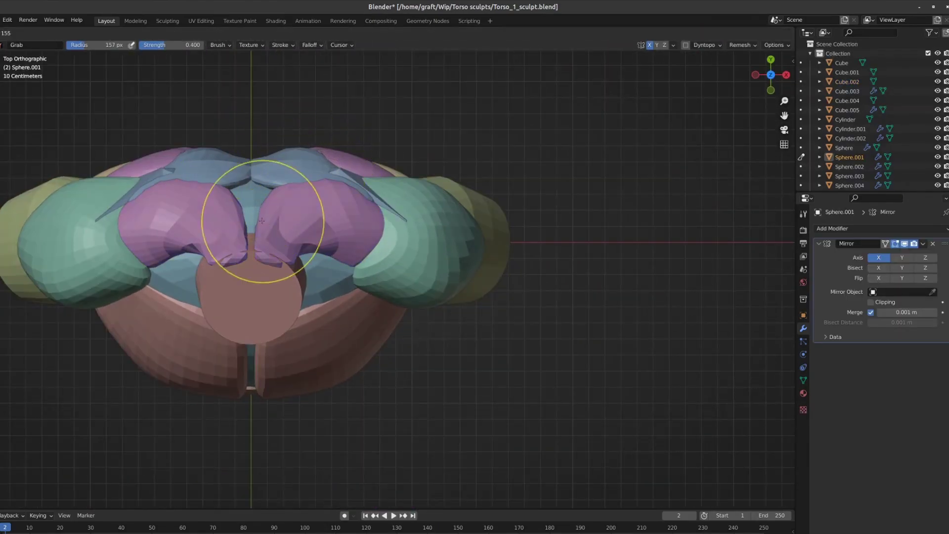
{"action": "key", "text": "alt+q"}
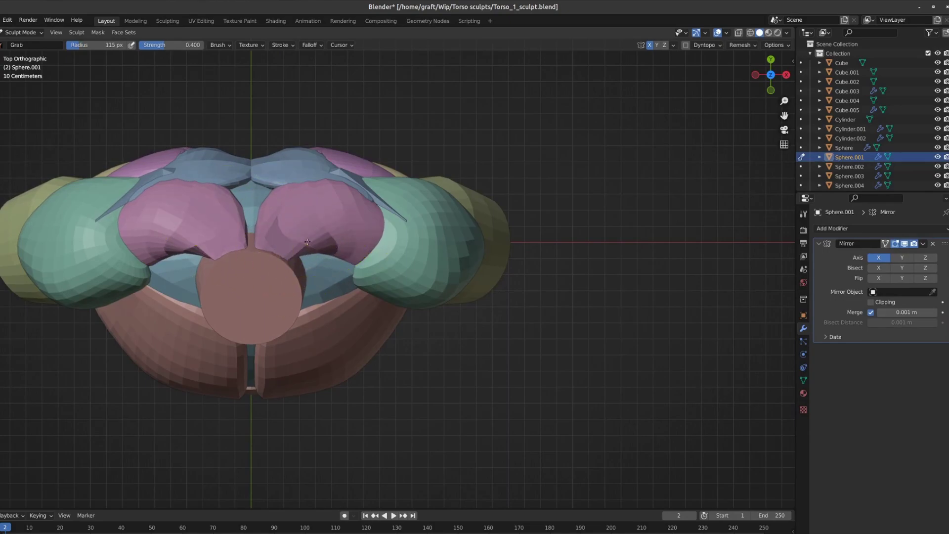
{"action": "key", "text": "KP_1"}
- Inflate and grab-sculpt the Sphere and chest pieces from an angled right-side view
{"action": "key", "text": "KP_3"}
{"action": "key", "text": "alt+q"}
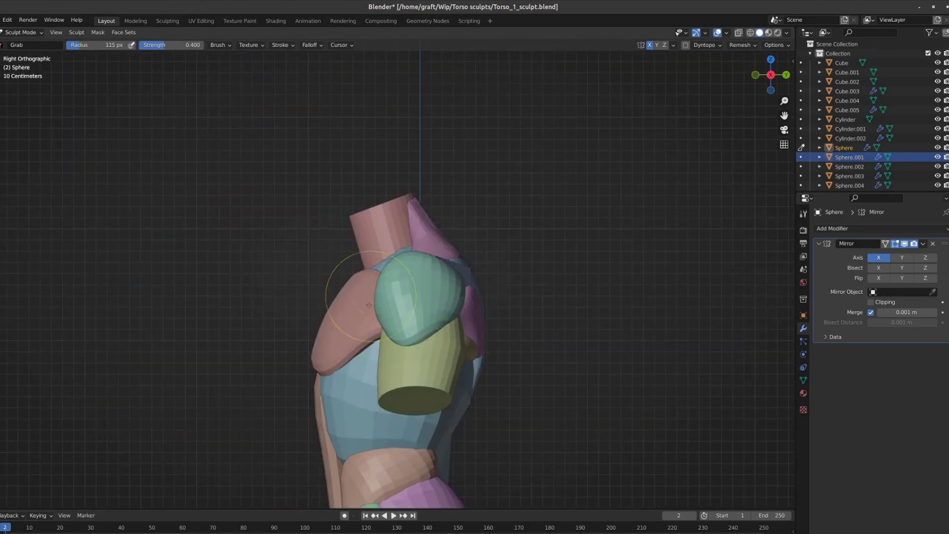
{"action": "mouse_move", "coordinate": [418, 339]}
{"action": "middle_mouse_down"}
{"action": "mouse_move", "coordinate": [398, 282]}
{"action": "mouse_move", "coordinate": [403, 318]}
{"action": "middle_mouse_up"}
{"action": "scroll", "coordinate": [403, 318], "scroll_direction": "up", "scroll_amount": 3}
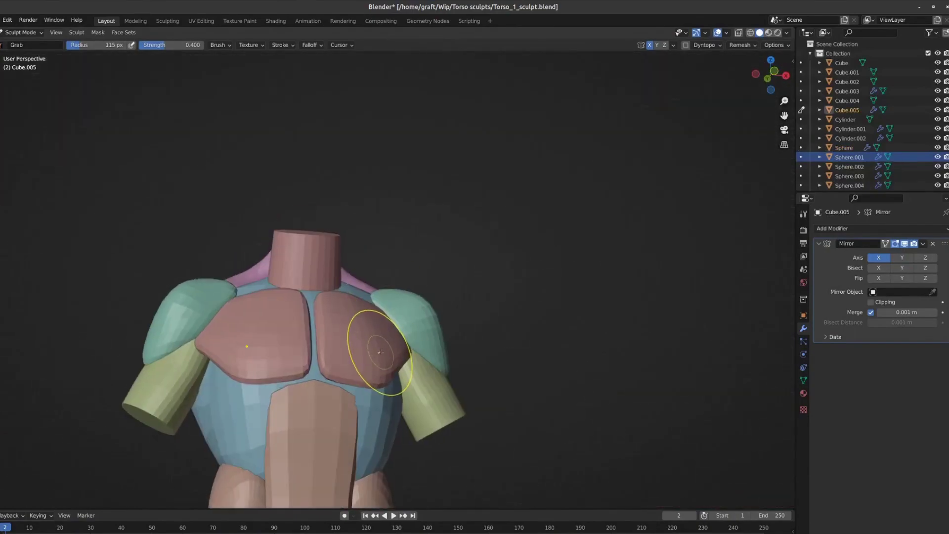
{"action": "key", "text": "i"}
{"action": "key", "text": "alt+q"}
{"action": "key", "text": "g"}
{"action": "mouse_move", "coordinate": [330, 296]}
{"action": "middle_mouse_down"}
{"action": "mouse_move", "coordinate": [360, 392]}
{"action": "mouse_move", "coordinate": [418, 415]}
{"action": "mouse_move", "coordinate": [398, 402]}
{"action": "mouse_move", "coordinate": [430, 376]}
{"action": "mouse_move", "coordinate": [423, 181]}
{"action": "middle_mouse_up"}
- Grab-sculpt the abdomen pieces Cube.001 and Cube.002 from front and side views
{"action": "key", "text": "alt+q"}
{"action": "key", "text": "alt+q"}
{"action": "scroll", "coordinate": [432, 369], "scroll_direction": "up", "scroll_amount": 3}
{"action": "scroll", "coordinate": [421, 382], "scroll_direction": "down", "scroll_amount": 4}
{"action": "key", "text": "KP_1"}
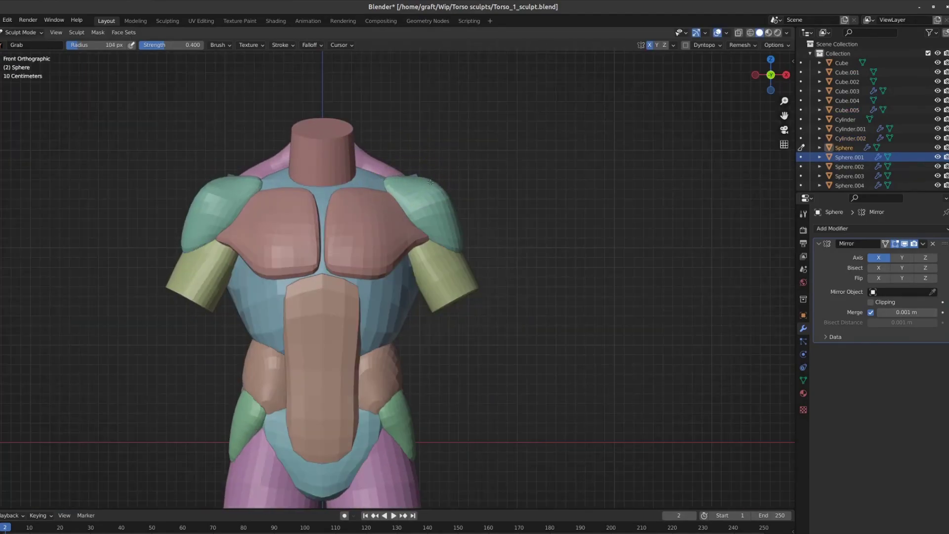
{"action": "key", "text": "KP_3"}
{"action": "key", "text": "alt+q"}
{"action": "scroll", "coordinate": [547, 212], "scroll_direction": "down", "scroll_amount": 3}
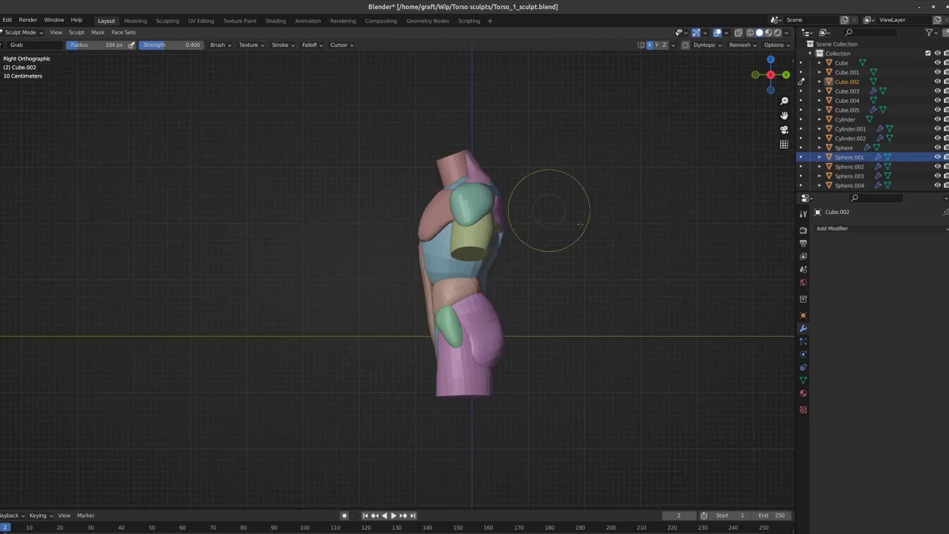
{"action": "mouse_move", "coordinate": [547, 212]}
{"action": "middle_mouse_down"}
{"action": "mouse_move", "coordinate": [504, 328]}
{"action": "mouse_move", "coordinate": [477, 296]}
{"action": "mouse_move", "coordinate": [509, 180]}
{"action": "middle_mouse_up"}
{"action": "scroll", "coordinate": [481, 306], "scroll_direction": "down", "scroll_amount": 2}
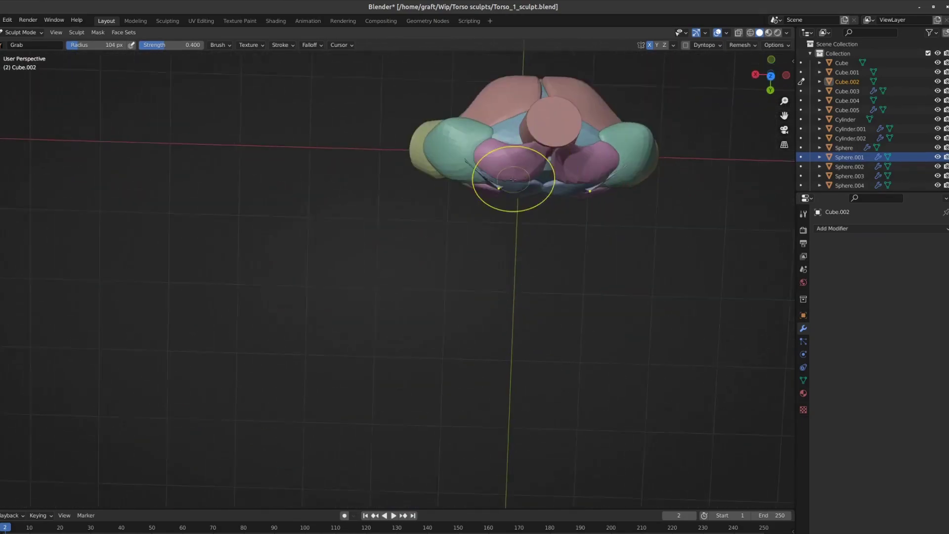
- With a smaller brush, grab-sculpt the green shoulder piece from a top-down view
{"action": "key", "text": "alt+q"}
{"action": "key", "text": "f"}
{"action": "left_click", "coordinate": [461, 205]}
{"action": "middle_click_drag", "start_coordinate": [462, 205], "coordinate": [437, 112]}
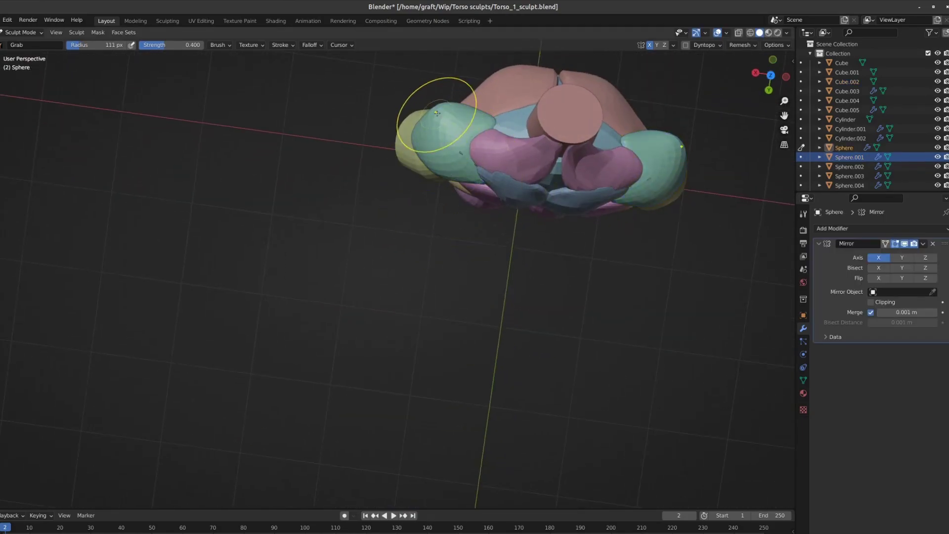
{"action": "middle_click_drag", "start_coordinate": [498, 114], "coordinate": [514, 277]}
{"action": "key", "text": "KP_7"}
{"action": "key", "text": "alt+q"}
{"action": "middle_click_drag", "start_coordinate": [564, 173], "coordinate": [489, 242]}
{"action": "scroll", "coordinate": [485, 247], "scroll_direction": "up", "scroll_amount": 5}
- Grab-sculpt Cube.004 and Cube from the front and right-side views
{"action": "key", "text": "alt+q"}
{"action": "key", "text": "KP_1"}
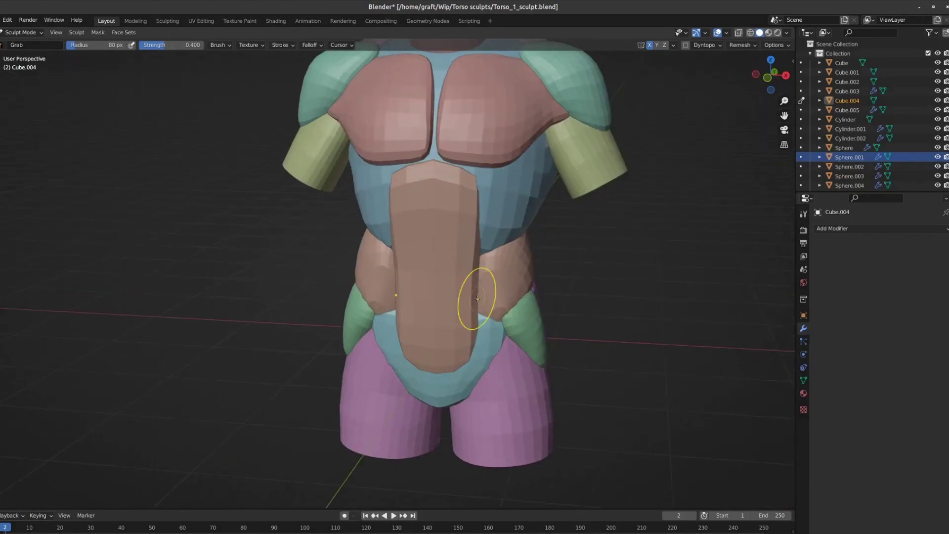
{"action": "scroll", "coordinate": [469, 302], "scroll_direction": "up", "scroll_amount": 3}
{"action": "key", "text": "alt+q"}
{"action": "mouse_move", "coordinate": [513, 324]}
{"action": "middle_mouse_down"}
{"action": "mouse_move", "coordinate": [519, 329]}
{"action": "mouse_move", "coordinate": [488, 318]}
{"action": "middle_mouse_up"}
{"action": "scroll", "coordinate": [505, 350], "scroll_direction": "up", "scroll_amount": 3}
{"action": "key", "text": "KP_3"}
- Grab-sculpt the flank pieces Cylinder.001 and Cube, viewing from the front and below
{"action": "key", "text": "alt+q"}
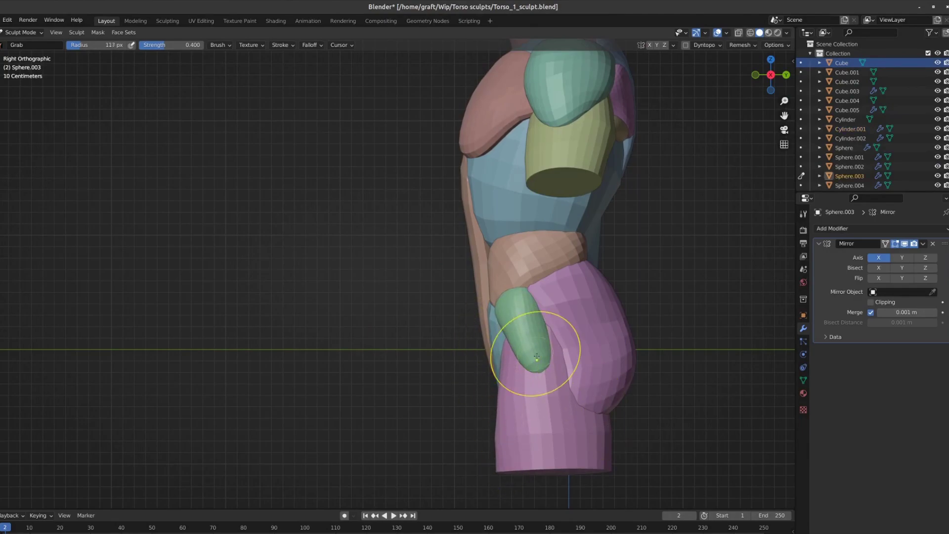
{"action": "middle_click_drag", "start_coordinate": [537, 356], "coordinate": [530, 297]}
{"action": "scroll", "coordinate": [529, 297], "scroll_direction": "up", "scroll_amount": 3}
{"action": "scroll", "coordinate": [529, 297], "scroll_direction": "up", "scroll_amount": 2}
{"action": "key", "text": "KP_1"}
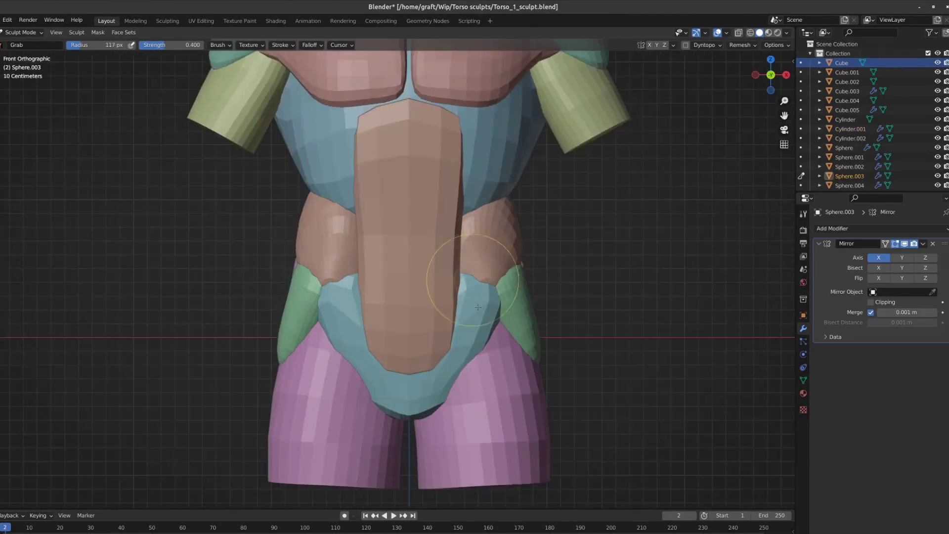
{"action": "key", "text": "alt+q"}
{"action": "scroll", "coordinate": [498, 285], "scroll_direction": "up", "scroll_amount": 1}
{"action": "mouse_move", "coordinate": [460, 274]}
{"action": "middle_mouse_down"}
{"action": "mouse_move", "coordinate": [481, 300]}
{"action": "mouse_move", "coordinate": [463, 257]}
{"action": "mouse_move", "coordinate": [494, 247]}
{"action": "mouse_move", "coordinate": [463, 240]}
{"action": "mouse_move", "coordinate": [441, 265]}
{"action": "mouse_move", "coordinate": [405, 228]}
{"action": "middle_mouse_up"}
{"action": "scroll", "coordinate": [463, 257], "scroll_direction": "down", "scroll_amount": 3}
- Move part of the tan Sphere.004 mesh upward under the shoulder blade in Edit Mode
{"action": "key", "text": "ctrl+Tab"}
{"action": "scroll", "coordinate": [464, 240], "scroll_direction": "up", "scroll_amount": 3}
{"action": "left_click", "coordinate": [849, 186]}
{"action": "key", "text": "Tab"}
{"action": "key", "text": "g"}
{"action": "key", "text": "p"}
{"action": "scroll", "coordinate": [396, 218], "scroll_direction": "down", "scroll_amount": 4}
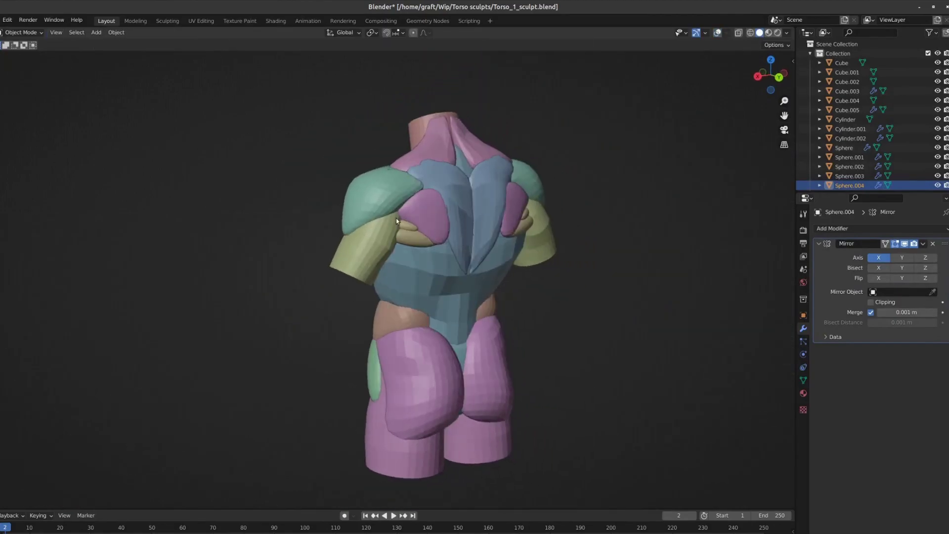
{"action": "scroll", "coordinate": [423, 191], "scroll_direction": "up", "scroll_amount": 4}
{"action": "key", "text": "ctrl+Tab"}
{"action": "middle_click_drag", "start_coordinate": [423, 191], "coordinate": [433, 206]}
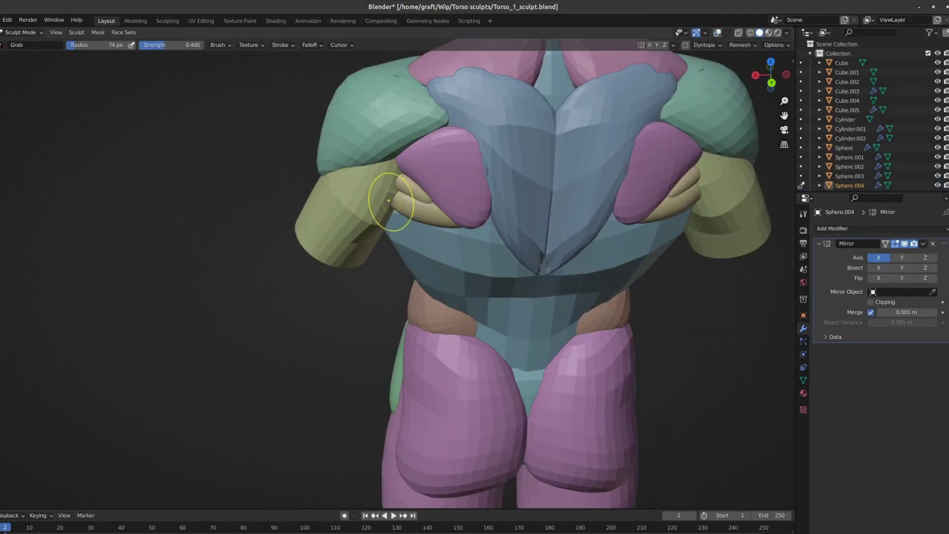
{"action": "mouse_move", "coordinate": [436, 171]}
{"action": "middle_mouse_down"}
{"action": "mouse_move", "coordinate": [467, 227]}
{"action": "mouse_move", "coordinate": [448, 175]}
{"action": "middle_mouse_up"}
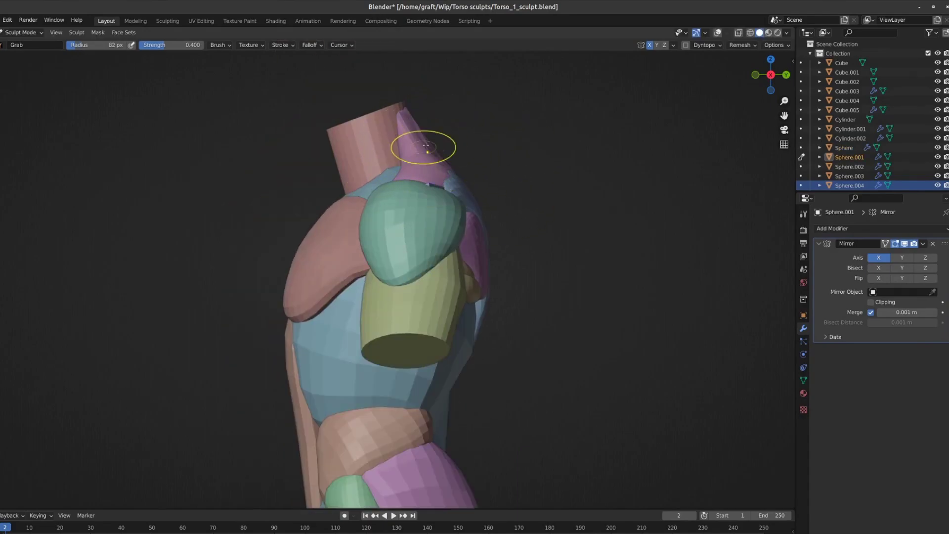
{"action": "scroll", "coordinate": [422, 155], "scroll_direction": "down", "scroll_amount": 4}
{"action": "key", "text": "alt+q"}
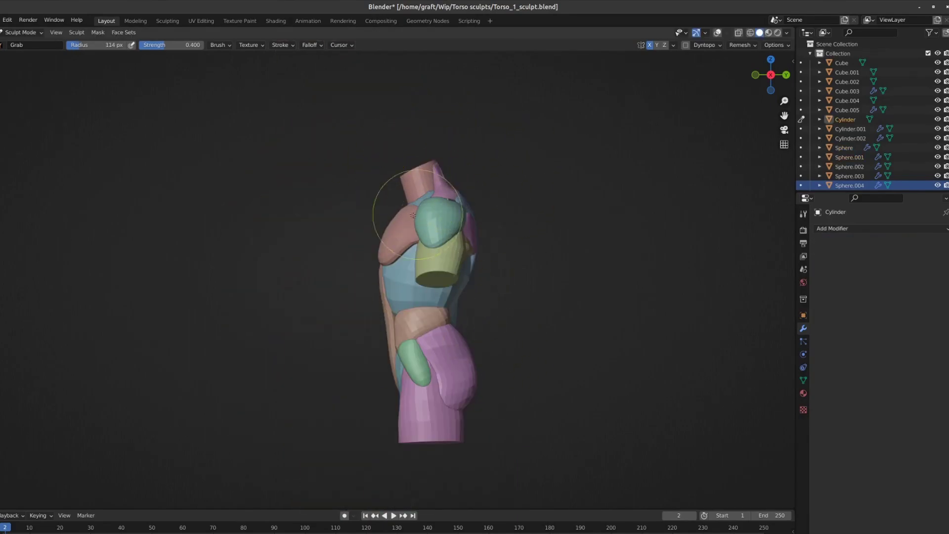
{"action": "key", "text": "alt+q"}
{"action": "scroll", "coordinate": [470, 214], "scroll_direction": "up", "scroll_amount": 3}
{"action": "middle_click_drag", "start_coordinate": [453, 181], "coordinate": [500, 237]}
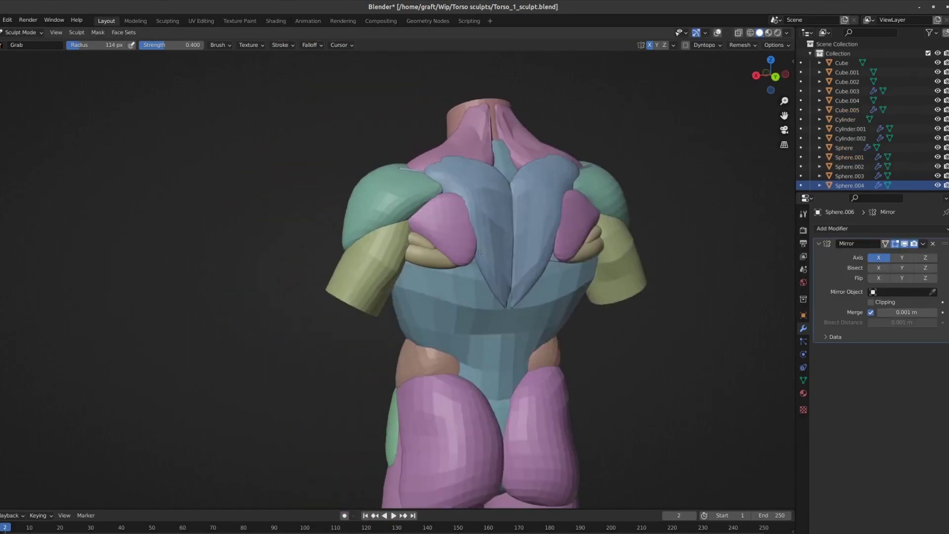
{"action": "scroll", "coordinate": [499, 238], "scroll_direction": "down", "scroll_amount": 4}
{"action": "key", "text": "ctrl+Tab"}
{"action": "key", "text": "KP_1"}
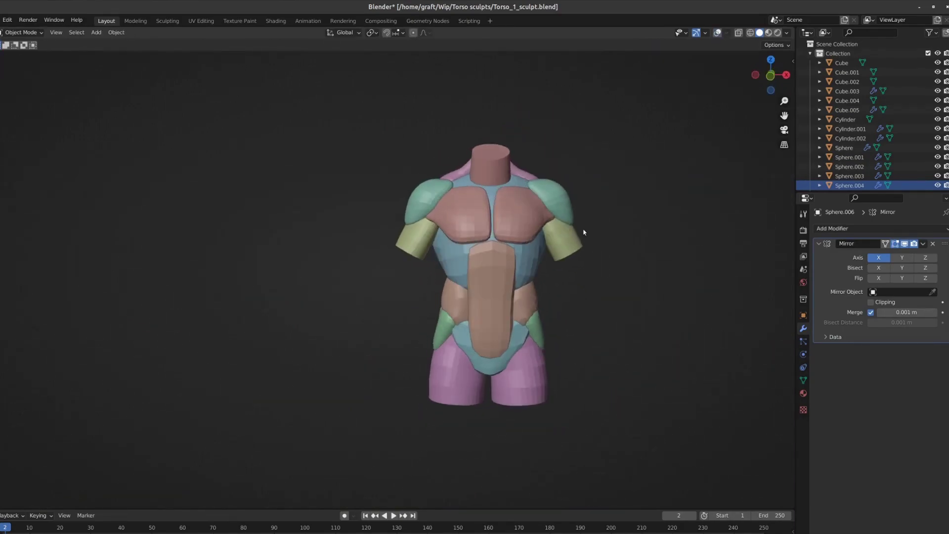
{"action": "scroll", "coordinate": [582, 229], "scroll_direction": "up", "scroll_amount": 2}
{"action": "left_click", "coordinate": [476, 275]}
{"action": "key", "text": "ctrl+Tab"}
{"action": "middle_click_drag", "start_coordinate": [476, 231], "coordinate": [479, 204]}
{"action": "key", "text": "alt+q"}
{"action": "key", "text": "KP_1"}
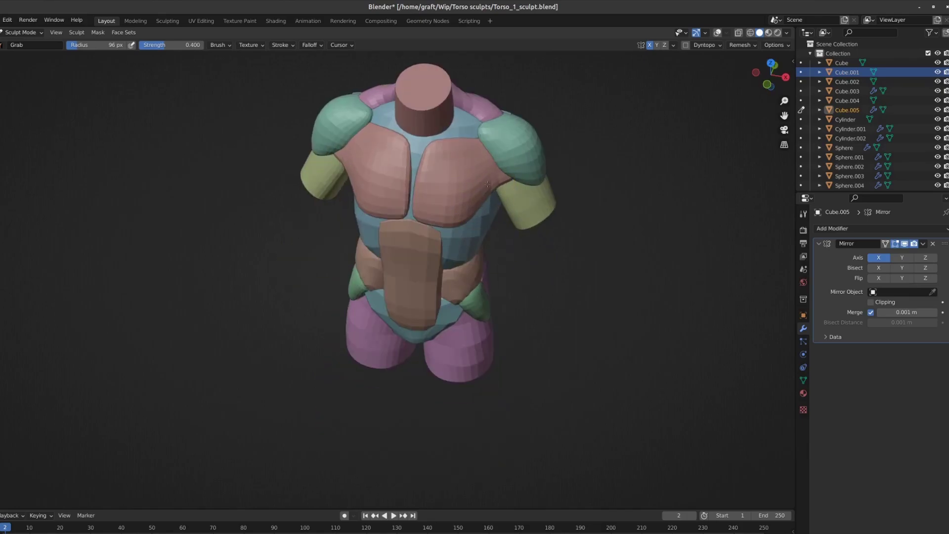
{"action": "scroll", "coordinate": [426, 228], "scroll_direction": "down", "scroll_amount": 3}
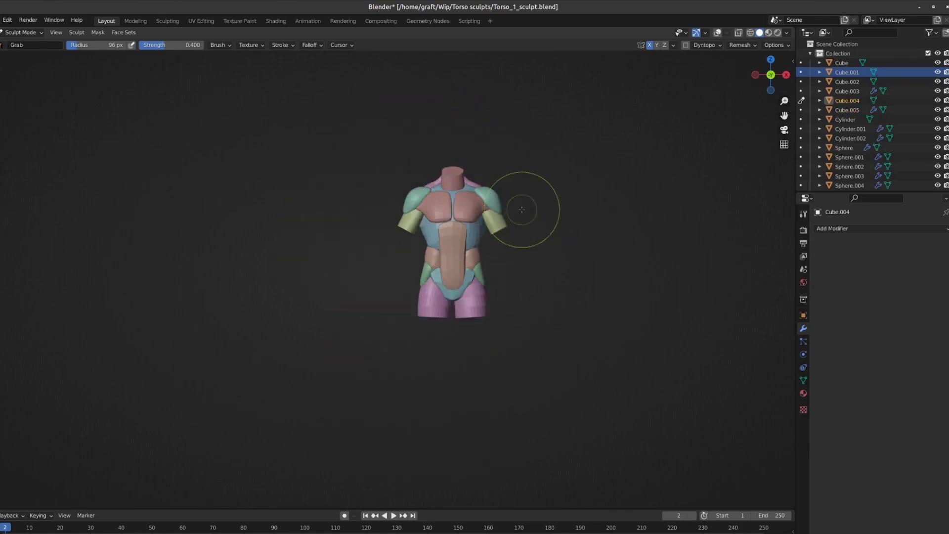
{"action": "mouse_move", "coordinate": [530, 211]}
{"action": "middle_mouse_down"}
{"action": "mouse_move", "coordinate": [514, 297]}
{"action": "mouse_move", "coordinate": [472, 184]}
{"action": "mouse_move", "coordinate": [445, 212]}
{"action": "mouse_move", "coordinate": [430, 251]}
{"action": "mouse_move", "coordinate": [441, 258]}
{"action": "mouse_move", "coordinate": [445, 158]}
{"action": "mouse_move", "coordinate": [540, 360]}
{"action": "middle_mouse_up"}
{"action": "scroll", "coordinate": [514, 297], "scroll_direction": "up", "scroll_amount": 3}
{"action": "key", "text": "alt+q"}
{"action": "key", "text": "ctrl+KP_1"}
{"action": "key", "text": "alt+q"}
{"action": "key", "text": "i"}
{"action": "key", "text": "ctrl+KP_1"}
{"action": "scroll", "coordinate": [430, 251], "scroll_direction": "up", "scroll_amount": 2}
{"action": "key", "text": "alt+q"}
{"action": "scroll", "coordinate": [431, 251], "scroll_direction": "down", "scroll_amount": 3}
{"action": "key", "text": "alt+q"}
{"action": "key", "text": "g"}
{"action": "scroll", "coordinate": [406, 357], "scroll_direction": "up", "scroll_amount": 2}
{"action": "key", "text": "alt+q"}
{"action": "scroll", "coordinate": [451, 288], "scroll_direction": "down", "scroll_amount": 3}
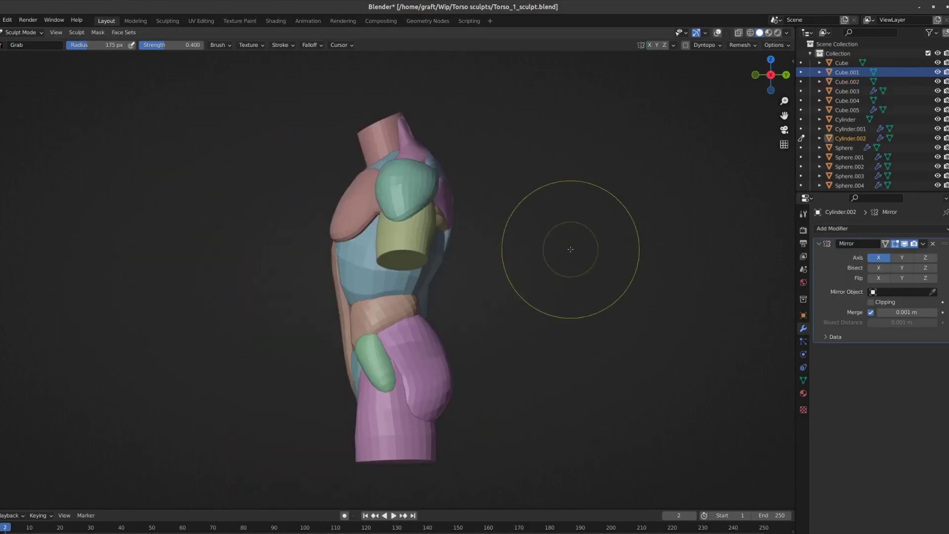
{"action": "key", "text": "ctrl+KP_1"}
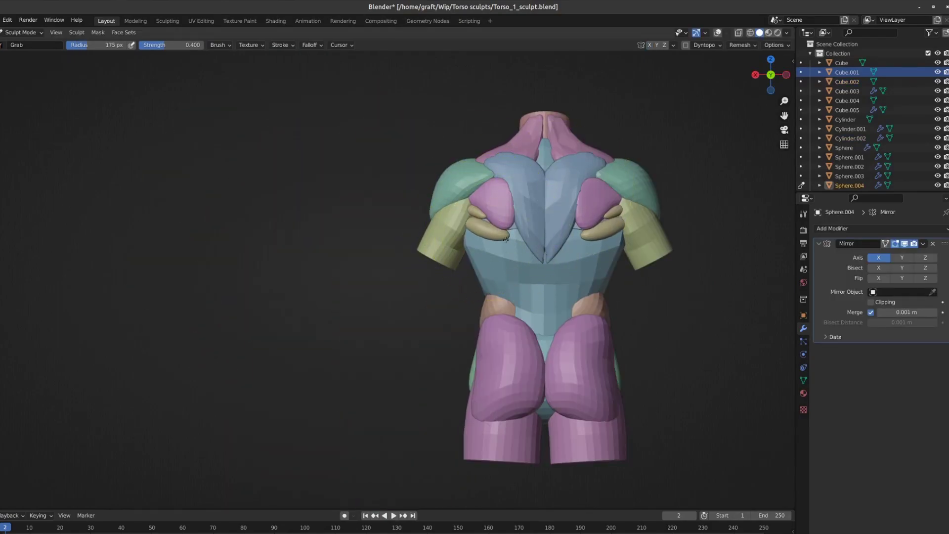
{"action": "key", "text": "alt+q"}
{"action": "middle_click_drag", "start_coordinate": [508, 232], "coordinate": [533, 275]}
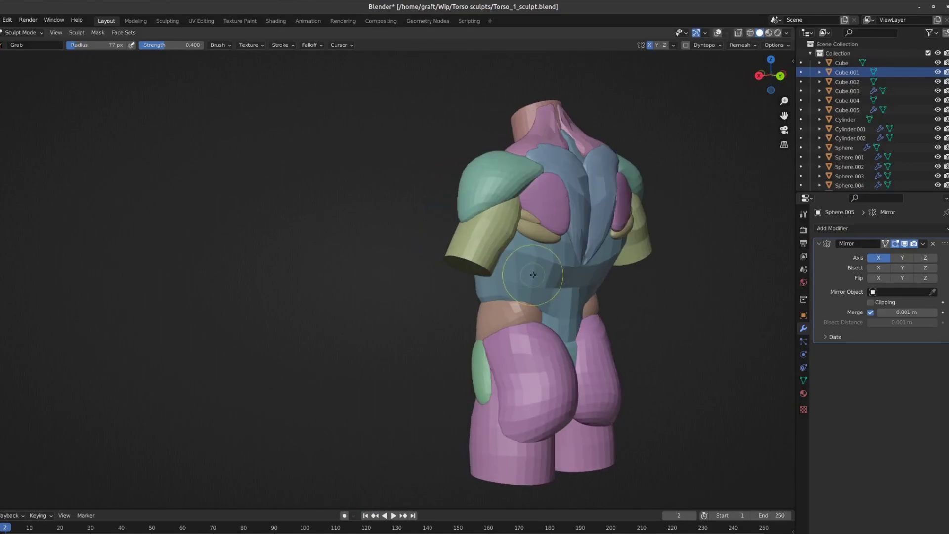
{"action": "key", "text": "alt+q"}
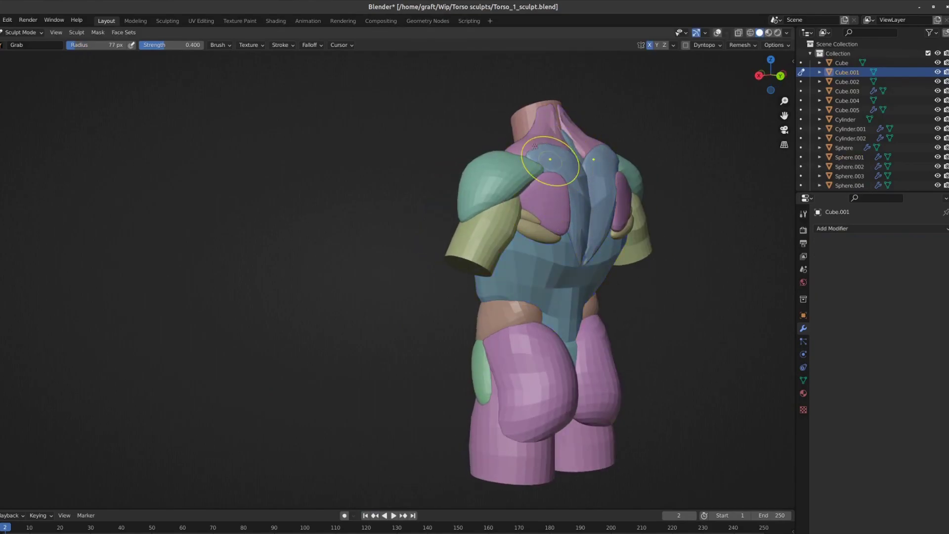
{"action": "middle_click_drag", "start_coordinate": [617, 239], "coordinate": [495, 242]}
{"action": "key", "text": "alt+q"}
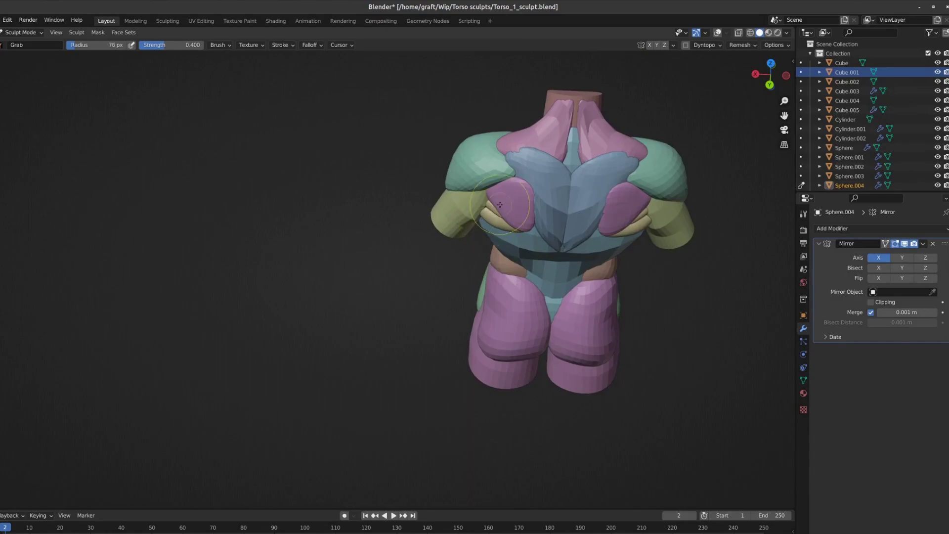
{"action": "mouse_move", "coordinate": [500, 204]}
{"action": "middle_mouse_down"}
{"action": "mouse_move", "coordinate": [496, 316]}
{"action": "mouse_move", "coordinate": [525, 310]}
{"action": "mouse_move", "coordinate": [554, 346]}
{"action": "mouse_move", "coordinate": [502, 271]}
{"action": "mouse_move", "coordinate": [650, 233]}
{"action": "mouse_move", "coordinate": [454, 355]}
{"action": "middle_mouse_up"}
{"action": "key", "text": "alt+q"}
{"action": "scroll", "coordinate": [566, 361], "scroll_direction": "down", "scroll_amount": 2}
{"action": "key", "text": "ctrl+Tab"}
{"action": "left_click", "coordinate": [454, 355]}
{"action": "key", "text": "ctrl+Tab"}
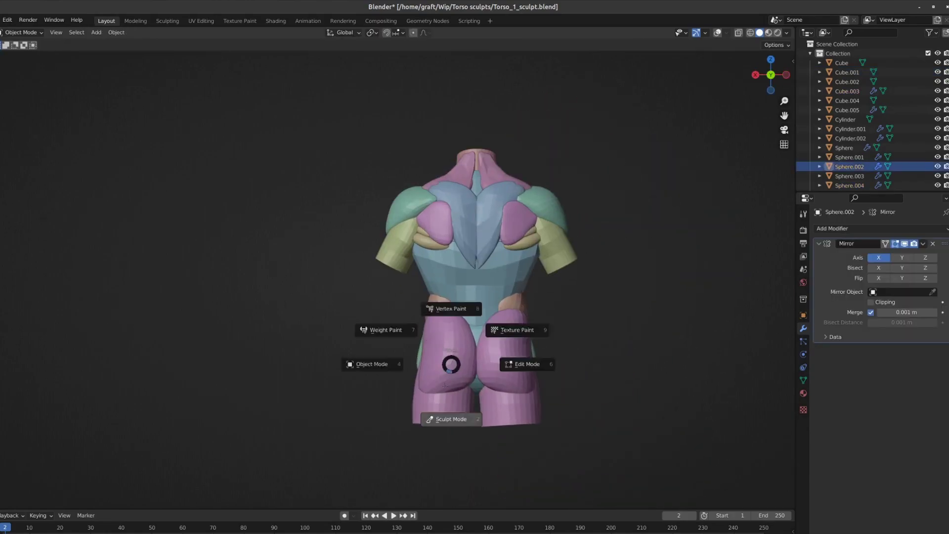
{"action": "left_click", "coordinate": [445, 385]}
{"action": "key", "text": "alt+q"}
{"action": "scroll", "coordinate": [417, 360], "scroll_direction": "up", "scroll_amount": 3}
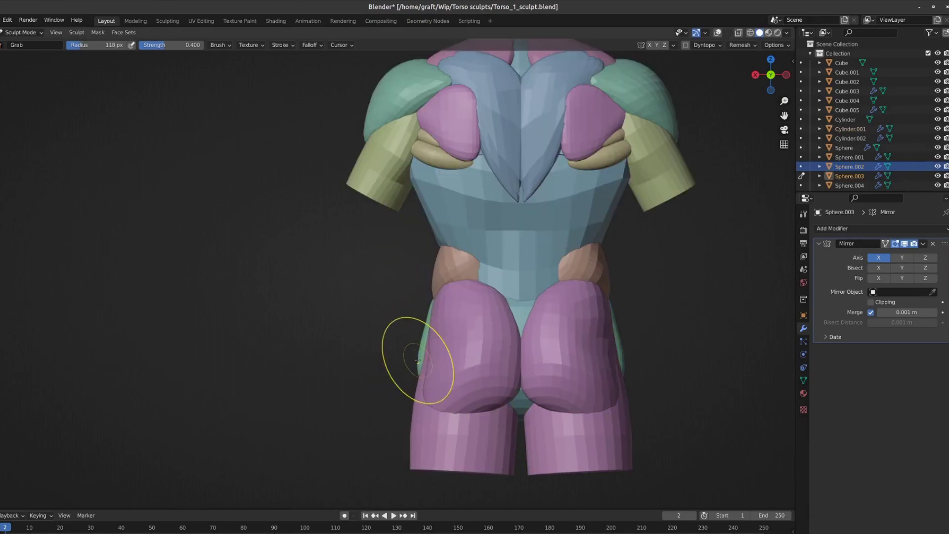
{"action": "mouse_move", "coordinate": [441, 298]}
{"action": "middle_mouse_down"}
{"action": "mouse_move", "coordinate": [371, 381]}
{"action": "mouse_move", "coordinate": [445, 349]}
{"action": "middle_mouse_up"}
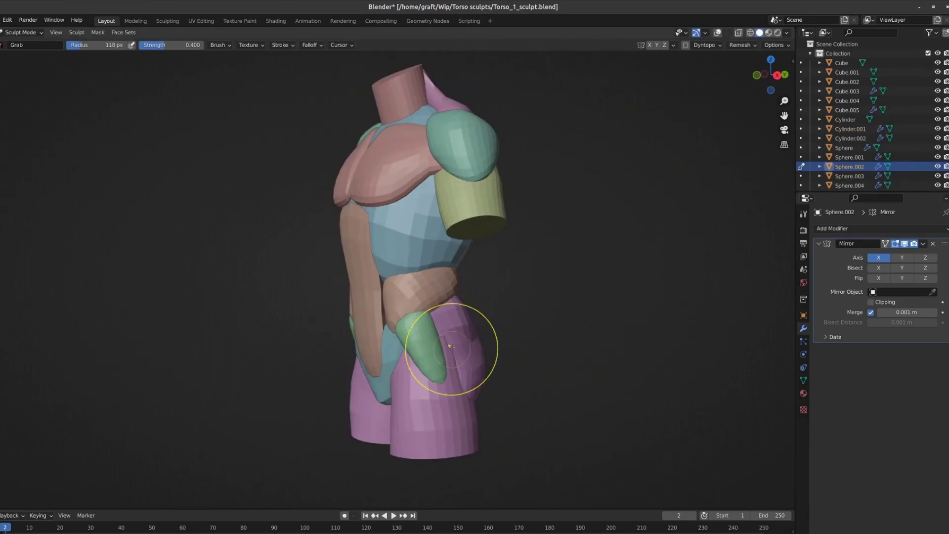
{"action": "scroll", "coordinate": [453, 292], "scroll_direction": "up", "scroll_amount": 3}
{"action": "key", "text": "alt+q"}
{"action": "scroll", "coordinate": [452, 292], "scroll_direction": "down", "scroll_amount": 5}
{"action": "mouse_move", "coordinate": [453, 291]}
{"action": "middle_mouse_down"}
{"action": "mouse_move", "coordinate": [476, 402]}
{"action": "mouse_move", "coordinate": [413, 361]}
{"action": "mouse_move", "coordinate": [444, 297]}
{"action": "middle_mouse_up"}
{"action": "key", "text": "alt+q"}
{"action": "scroll", "coordinate": [444, 296], "scroll_direction": "down", "scroll_amount": 3}
{"action": "scroll", "coordinate": [488, 252], "scroll_direction": "up", "scroll_amount": 5}
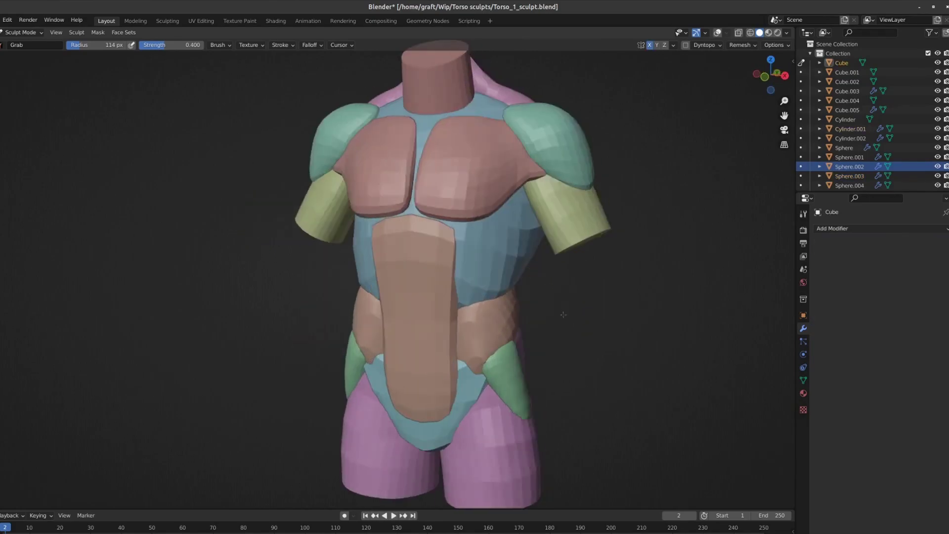
{"action": "key", "text": "ctrl+Tab"}
{"action": "key", "text": "a"}
{"action": "scroll", "coordinate": [524, 283], "scroll_direction": "up", "scroll_amount": 2}
- Subdivide and smooth the abdomen piece's mesh in Edit Mode
{"action": "left_click", "coordinate": [525, 284]}
{"action": "middle_click_drag", "start_coordinate": [524, 283], "coordinate": [398, 281]}
{"action": "scroll", "coordinate": [398, 281], "scroll_direction": "up", "scroll_amount": 3}
{"action": "key", "text": "Tab"}
{"action": "right_click", "coordinate": [410, 257]}
{"action": "left_click", "coordinate": [434, 262]}
{"action": "scroll", "coordinate": [445, 296], "scroll_direction": "down", "scroll_amount": 3}
{"action": "key", "text": "alt+q"}
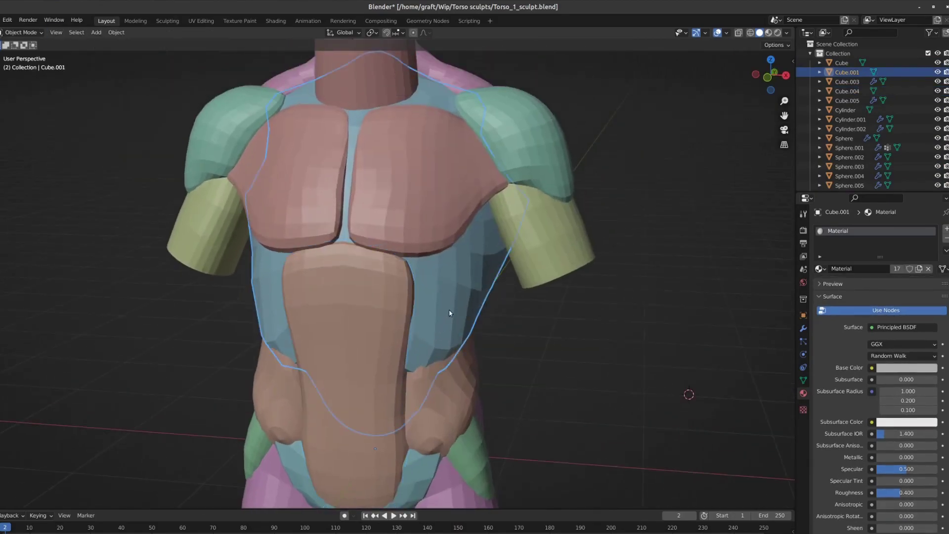
{"action": "key", "text": "q"}
{"action": "left_click", "coordinate": [497, 310]}
{"action": "key", "text": "Tab"}
- Select another torso piece, check its mesh in Edit Mode, and return to Object Mode
{"action": "scroll", "coordinate": [496, 313], "scroll_direction": "down", "scroll_amount": 3}
{"action": "mouse_move", "coordinate": [496, 313]}
{"action": "middle_mouse_down"}
{"action": "mouse_move", "coordinate": [513, 322]}
{"action": "mouse_move", "coordinate": [468, 322]}
{"action": "middle_mouse_up"}
{"action": "scroll", "coordinate": [513, 323], "scroll_direction": "up", "scroll_amount": 4}
{"action": "left_click", "coordinate": [467, 323]}
{"action": "key", "text": "Tab"}
{"action": "scroll", "coordinate": [468, 323], "scroll_direction": "down", "scroll_amount": 4}
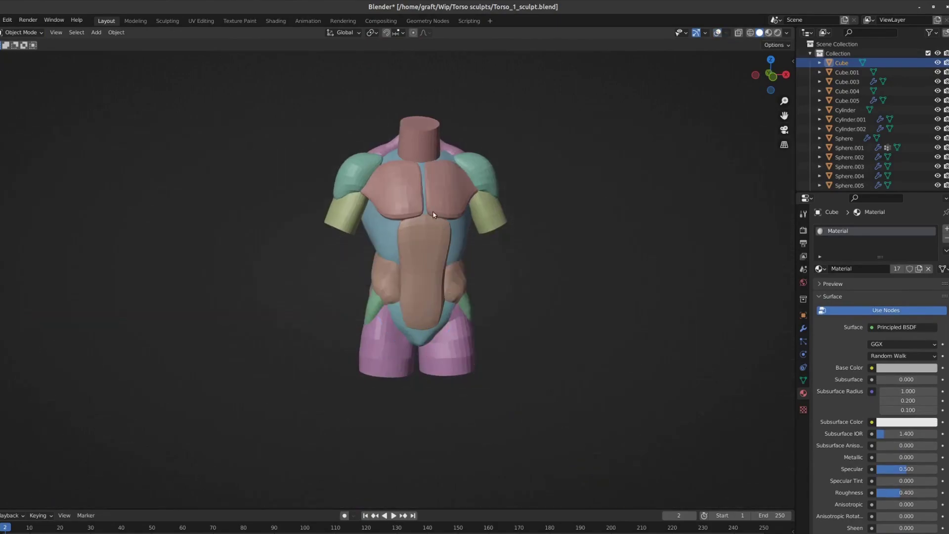
{"action": "scroll", "coordinate": [435, 142], "scroll_direction": "up", "scroll_amount": 4}
{"action": "key", "text": "alt+q"}
{"action": "key", "text": "Tab"}
{"action": "scroll", "coordinate": [519, 221], "scroll_direction": "down", "scroll_amount": 2}
{"action": "scroll", "coordinate": [519, 220], "scroll_direction": "up", "scroll_amount": 2}
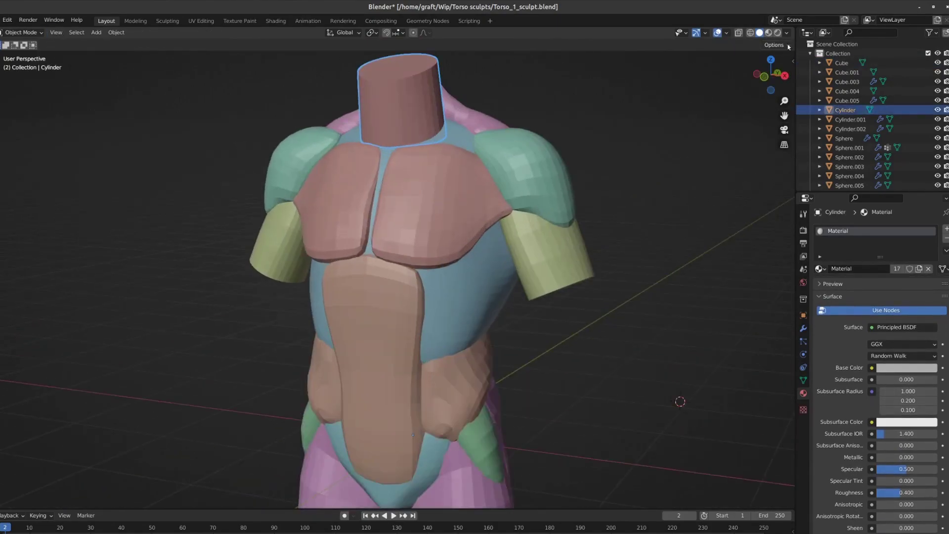
- Select the torso pieces from the outliner and join them into one mesh
{"action": "left_click", "coordinate": [847, 72], "text": "ctrl"}
{"action": "left_click", "coordinate": [847, 101], "text": "ctrl"}
{"action": "left_click", "coordinate": [843, 138], "text": "ctrl"}
{"action": "scroll", "coordinate": [464, 356], "scroll_direction": "down", "scroll_amount": 2}
{"action": "left_click", "coordinate": [463, 356], "text": "shift"}
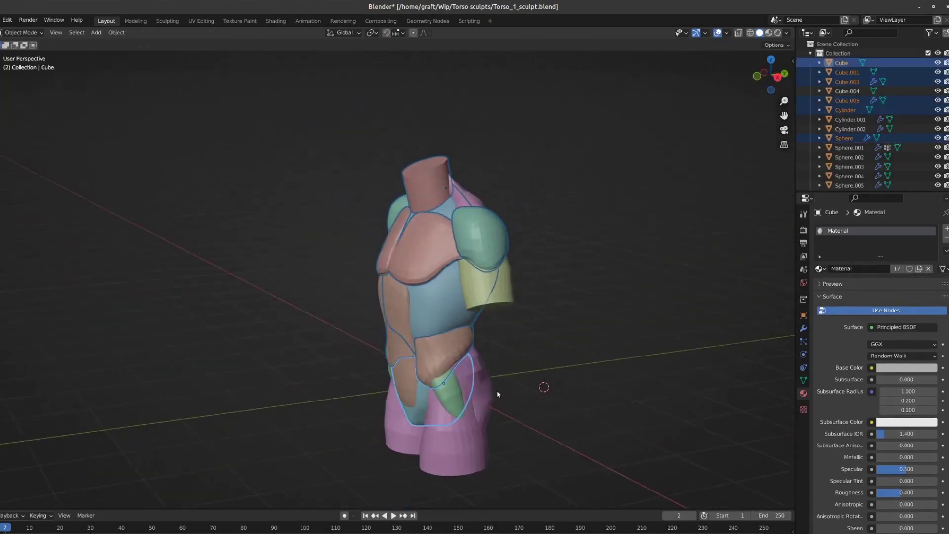
{"action": "mouse_move", "coordinate": [463, 356]}
{"action": "middle_mouse_down"}
{"action": "mouse_move", "coordinate": [374, 286]}
{"action": "mouse_move", "coordinate": [427, 349]}
{"action": "mouse_move", "coordinate": [326, 359]}
{"action": "mouse_move", "coordinate": [274, 342]}
{"action": "middle_mouse_up"}
{"action": "scroll", "coordinate": [374, 287], "scroll_direction": "up", "scroll_amount": 3}
{"action": "scroll", "coordinate": [374, 286], "scroll_direction": "down", "scroll_amount": 2}
{"action": "key", "text": "Delete"}
{"action": "scroll", "coordinate": [427, 349], "scroll_direction": "up", "scroll_amount": 3}
- Join the hip piece into the combined torso mesh
{"action": "left_click", "coordinate": [427, 349]}
{"action": "scroll", "coordinate": [327, 359], "scroll_direction": "down", "scroll_amount": 2}
{"action": "middle_click_drag", "start_coordinate": [345, 336], "coordinate": [388, 251]}
{"action": "key", "text": "Delete"}
{"action": "left_click", "coordinate": [388, 251]}
- Join the last abdomen piece into the torso and switch to Sculpt Mode
{"action": "key", "text": "Delete"}
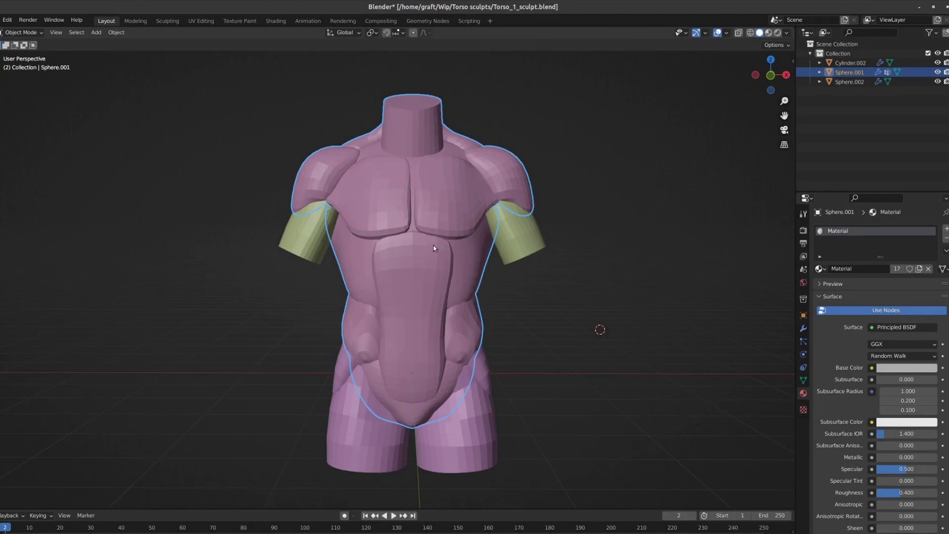
{"action": "key", "text": "ctrl+Tab"}
{"action": "scroll", "coordinate": [519, 201], "scroll_direction": "up", "scroll_amount": 3}
{"action": "middle_click_drag", "start_coordinate": [519, 201], "coordinate": [340, 119]}
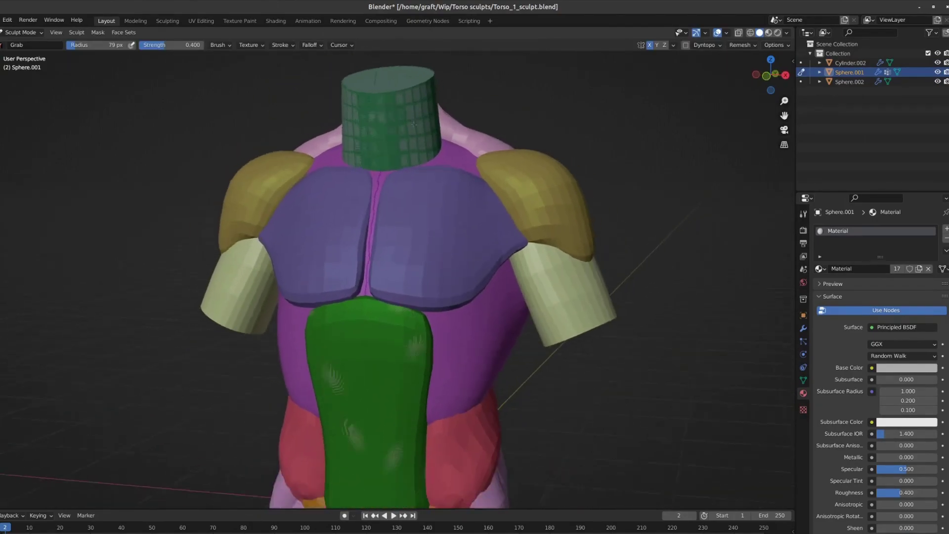
- Remesh the torso, undo it, and change the voxel size to 0.01 m
{"action": "left_click", "coordinate": [742, 45]}
{"action": "left_click", "coordinate": [740, 127]}
{"action": "key", "text": "ctrl+z"}
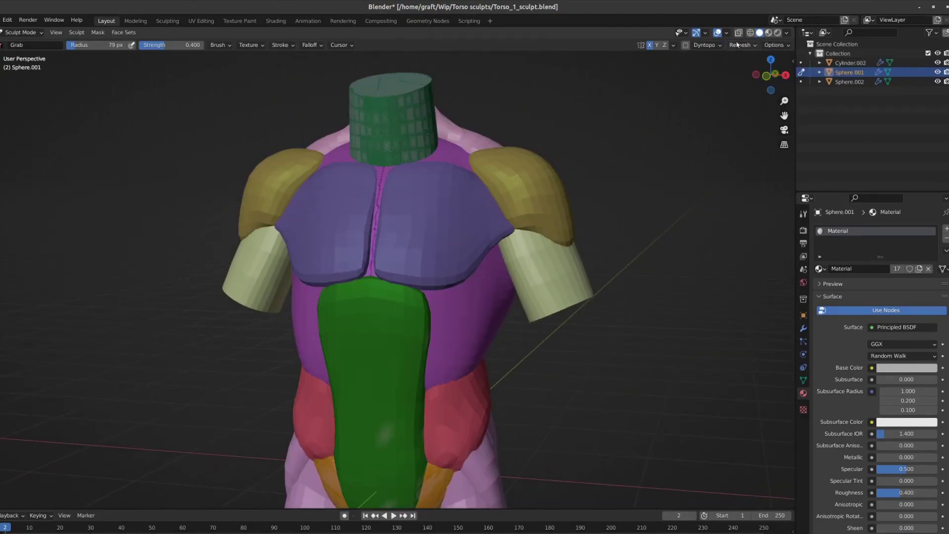
{"action": "left_click", "coordinate": [742, 45]}
{"action": "left_click", "coordinate": [743, 63]}
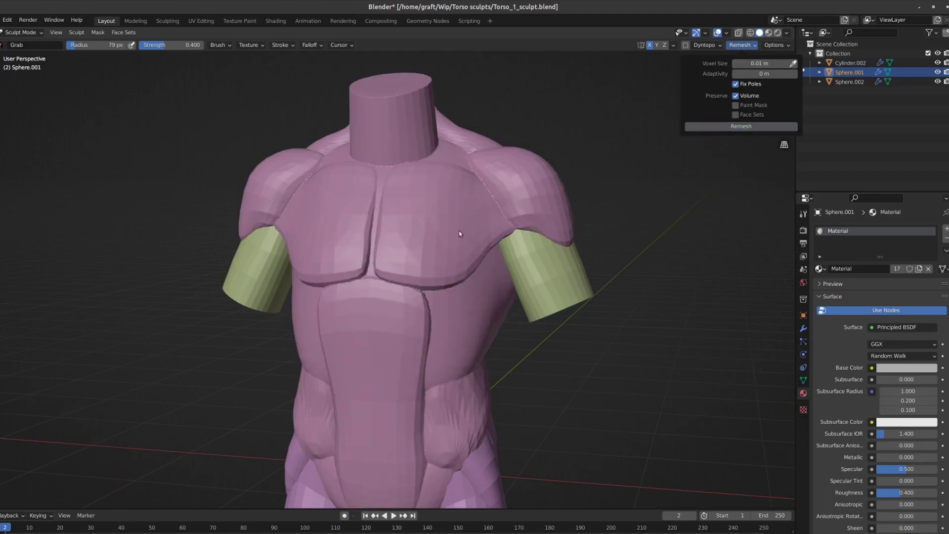
{"action": "scroll", "coordinate": [444, 237], "scroll_direction": "up", "scroll_amount": 5}
{"action": "scroll", "coordinate": [489, 222], "scroll_direction": "down", "scroll_amount": 5}
- Remesh the torso again at the 0.01 m voxel size so its pieces fuse
{"action": "key", "text": "ctrl+z"}
{"action": "left_click", "coordinate": [740, 45]}
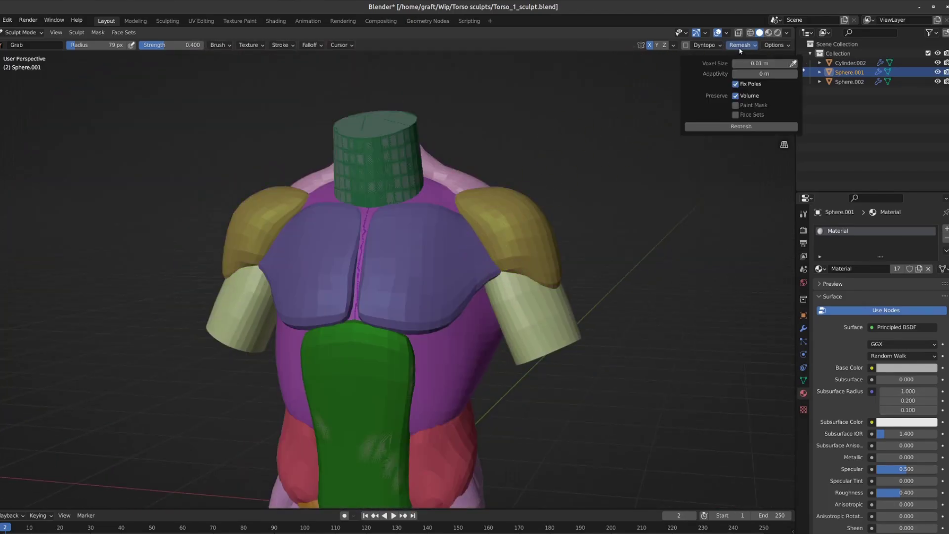
{"action": "left_click", "coordinate": [746, 126]}
{"action": "key", "text": "ctrl+z"}
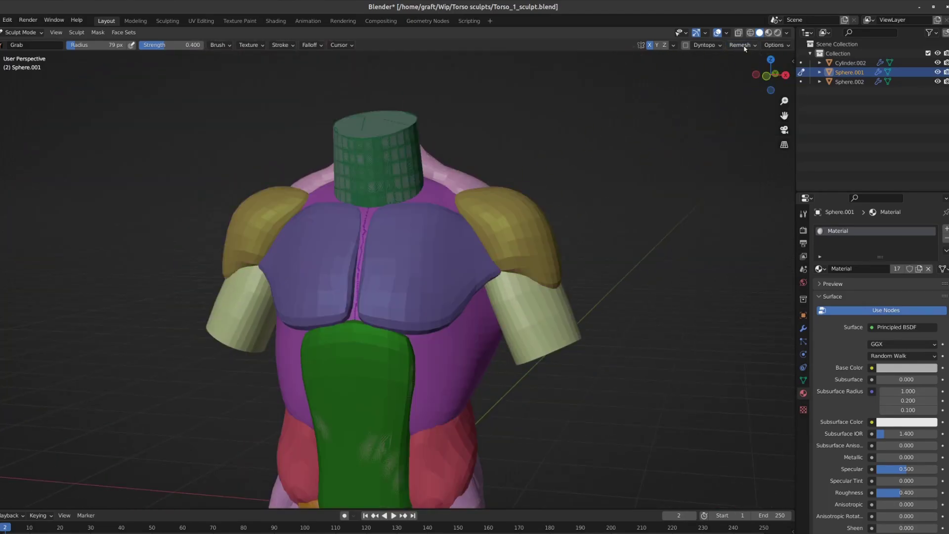
{"action": "left_click", "coordinate": [740, 45]}
{"action": "left_click", "coordinate": [743, 126]}
{"action": "scroll", "coordinate": [503, 320], "scroll_direction": "down", "scroll_amount": 3}
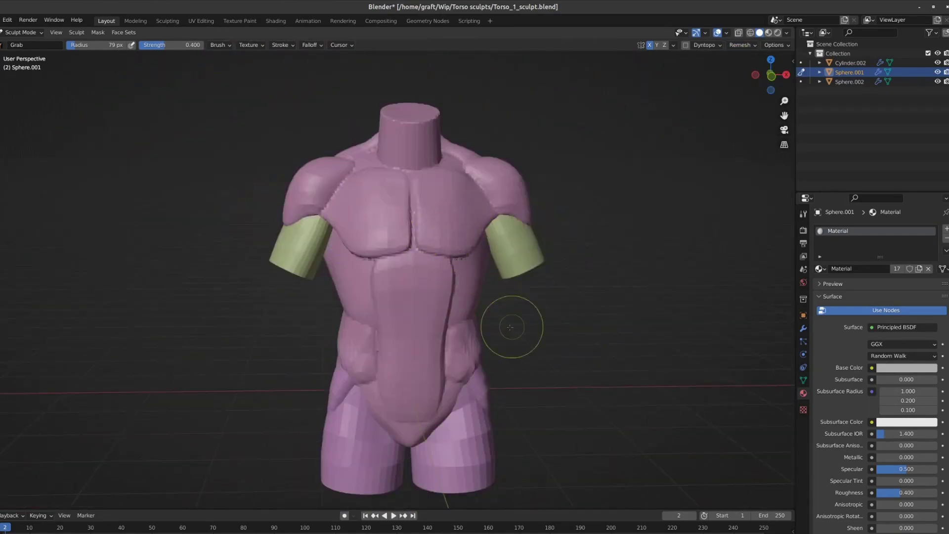
{"action": "scroll", "coordinate": [504, 328], "scroll_direction": "up", "scroll_amount": 1}
- Carve and smooth the chest with the Crease and Smooth brushes
{"action": "key", "text": "shift+c"}
{"action": "scroll", "coordinate": [441, 393], "scroll_direction": "up", "scroll_amount": 2}
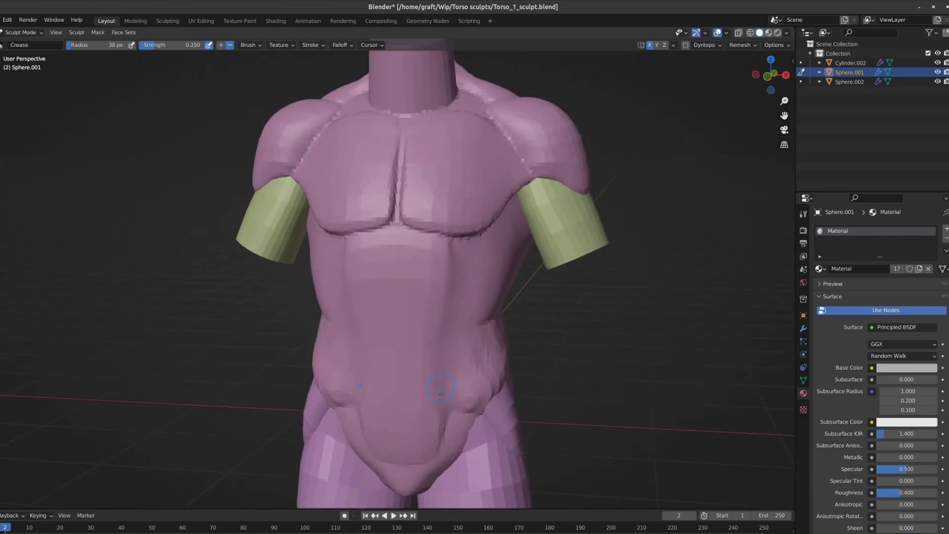
{"action": "key", "text": "shift+space"}
{"action": "left_click", "coordinate": [420, 307]}
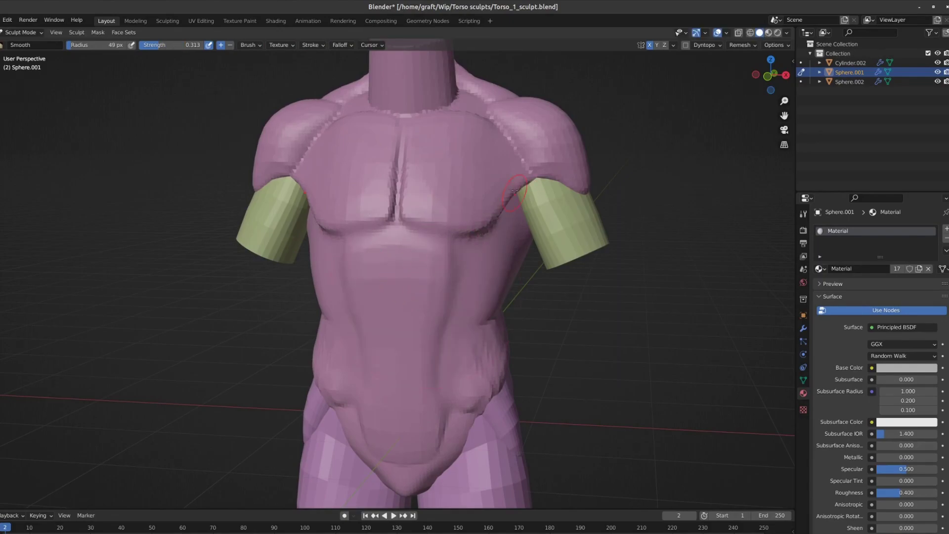
{"action": "middle_click_drag", "start_coordinate": [514, 189], "coordinate": [464, 353]}
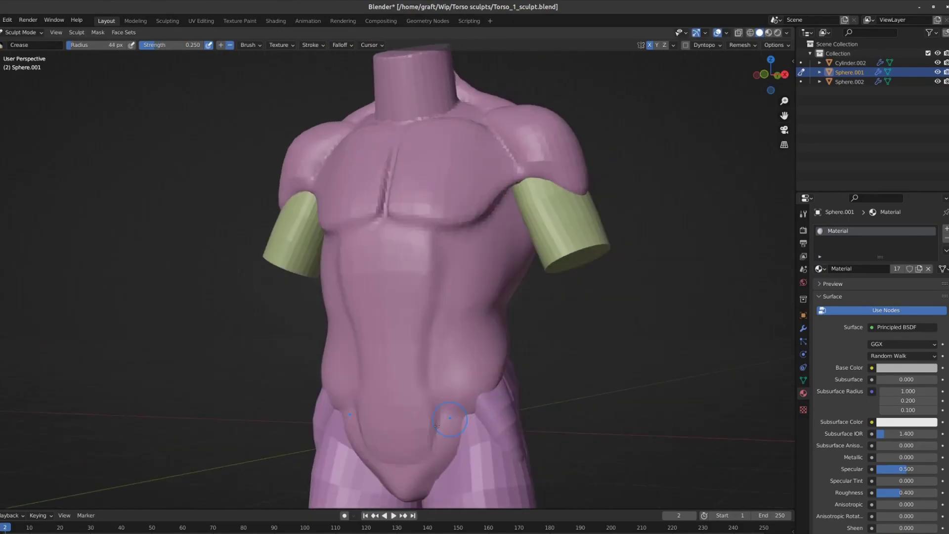
{"action": "key", "text": "shift+c"}
{"action": "scroll", "coordinate": [461, 359], "scroll_direction": "up", "scroll_amount": 1}
{"action": "scroll", "coordinate": [461, 359], "scroll_direction": "up", "scroll_amount": 2}
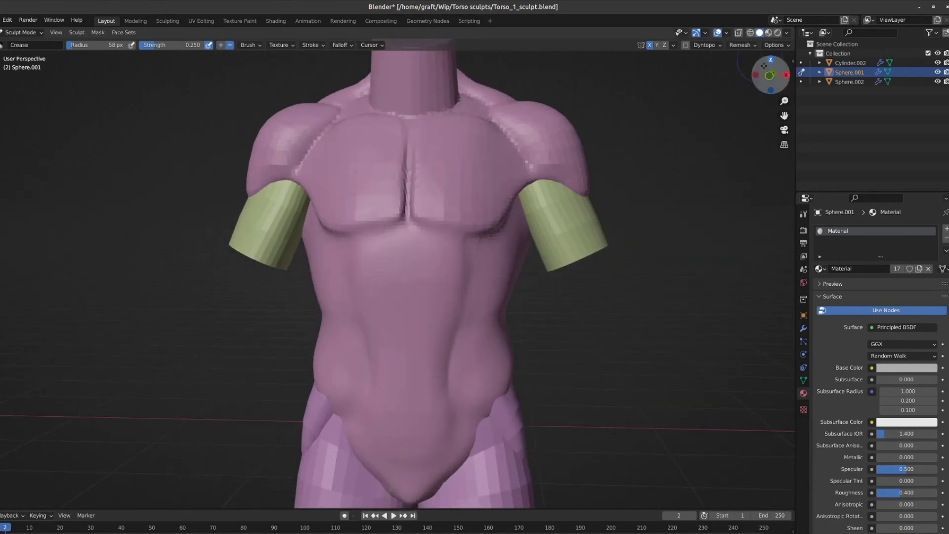
- Set the viewport shading color to Single plain grey and inspect the torso
{"action": "left_click", "coordinate": [786, 33]}
{"action": "left_click", "coordinate": [741, 160]}
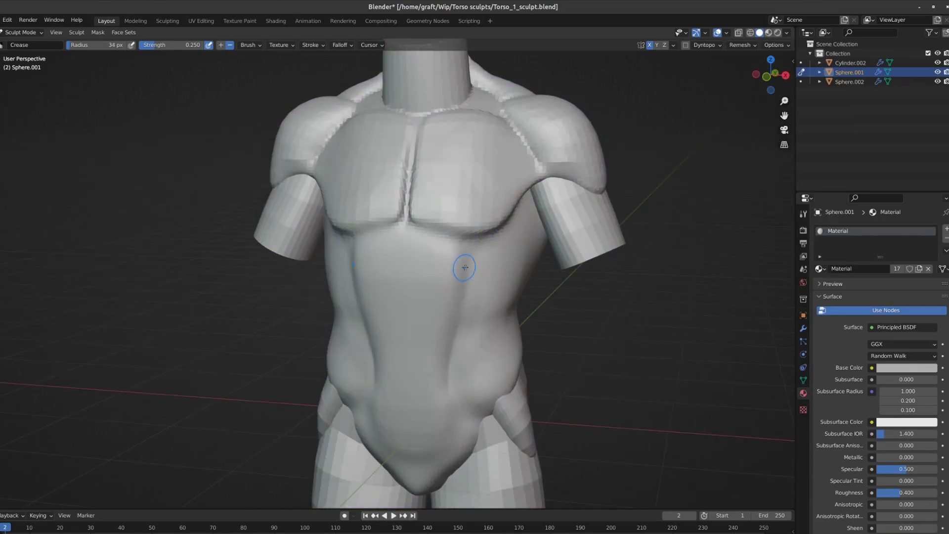
{"action": "middle_click_drag", "start_coordinate": [449, 250], "coordinate": [510, 318]}
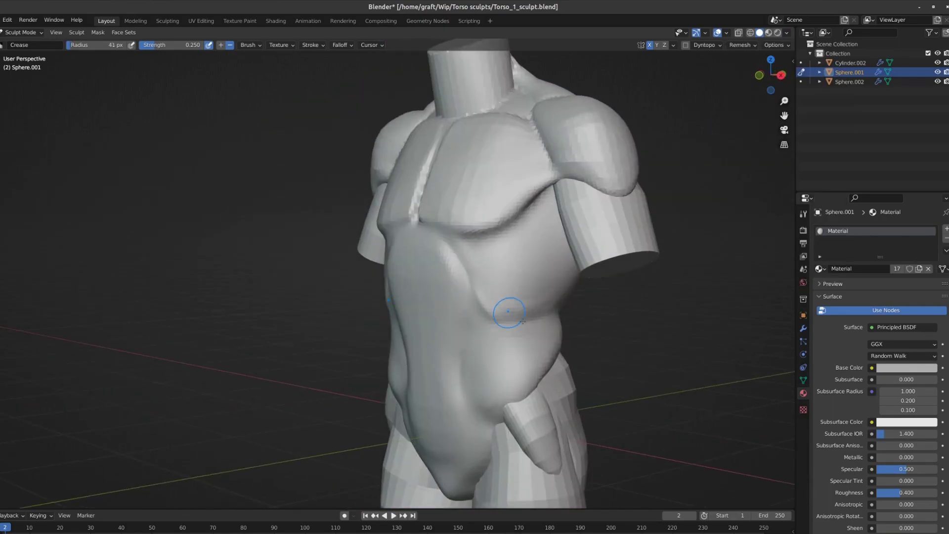
{"action": "scroll", "coordinate": [470, 453], "scroll_direction": "down", "scroll_amount": 3}
{"action": "middle_click_drag", "start_coordinate": [471, 453], "coordinate": [386, 257]}
{"action": "scroll", "coordinate": [373, 223], "scroll_direction": "up", "scroll_amount": 3}
{"action": "middle_click_drag", "start_coordinate": [373, 223], "coordinate": [599, 196]}
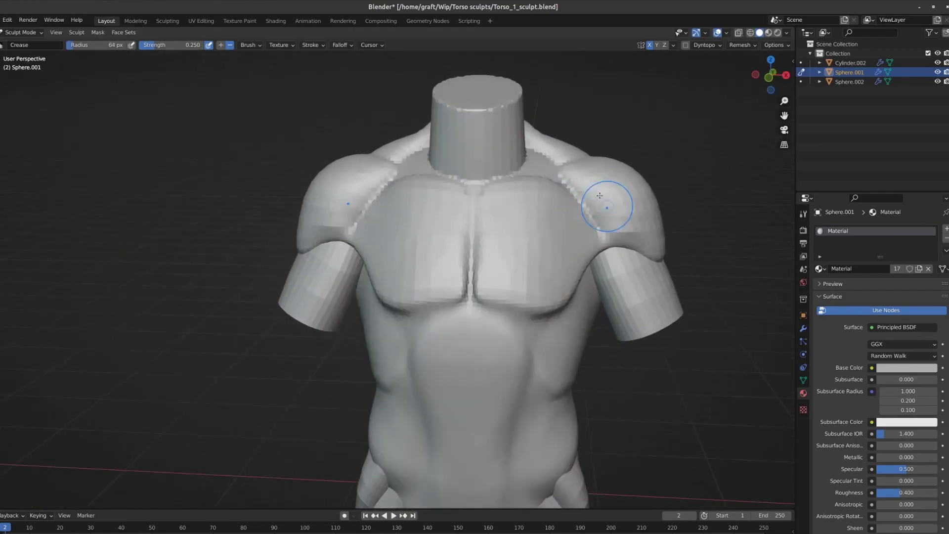
- Apply the torso's Mirror modifier and switch to the Draw brush
{"action": "left_click", "coordinate": [803, 329]}
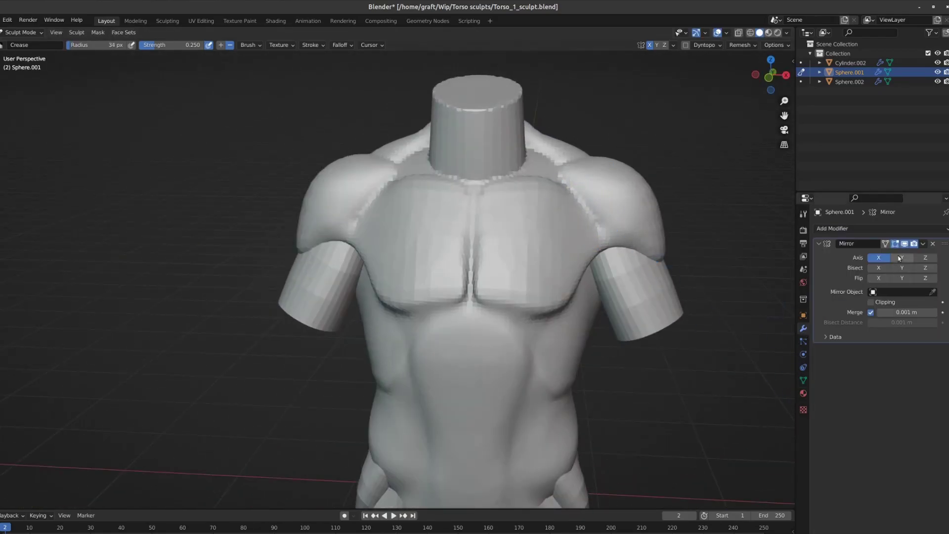
{"action": "key", "text": "ctrl+a"}
{"action": "mouse_move", "coordinate": [376, 212]}
{"action": "middle_mouse_down"}
{"action": "mouse_move", "coordinate": [593, 165]}
{"action": "mouse_move", "coordinate": [508, 179]}
{"action": "mouse_move", "coordinate": [589, 200]}
{"action": "mouse_move", "coordinate": [525, 174]}
{"action": "mouse_move", "coordinate": [582, 251]}
{"action": "mouse_move", "coordinate": [514, 307]}
{"action": "middle_mouse_up"}
{"action": "key", "text": "x"}
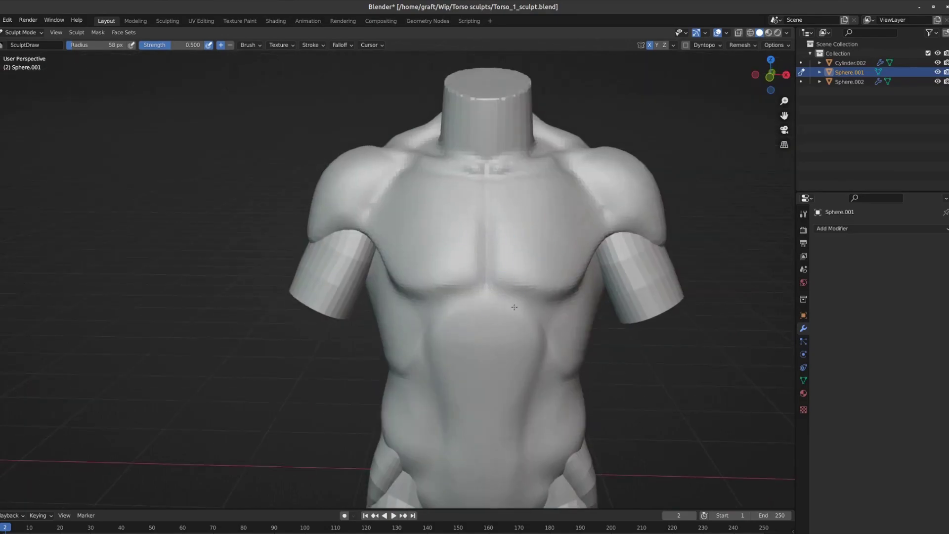
- Switch to the Crease brush and view the torso from above
{"action": "scroll", "coordinate": [514, 307], "scroll_direction": "down", "scroll_amount": 2}
{"action": "scroll", "coordinate": [514, 269], "scroll_direction": "down", "scroll_amount": 3}
{"action": "mouse_move", "coordinate": [514, 268]}
{"action": "middle_mouse_down"}
{"action": "mouse_move", "coordinate": [474, 237]}
{"action": "mouse_move", "coordinate": [430, 242]}
{"action": "mouse_move", "coordinate": [518, 237]}
{"action": "middle_mouse_up"}
{"action": "scroll", "coordinate": [431, 242], "scroll_direction": "up", "scroll_amount": 4}
{"action": "key", "text": "shift+c"}
{"action": "scroll", "coordinate": [536, 216], "scroll_direction": "up", "scroll_amount": 2}
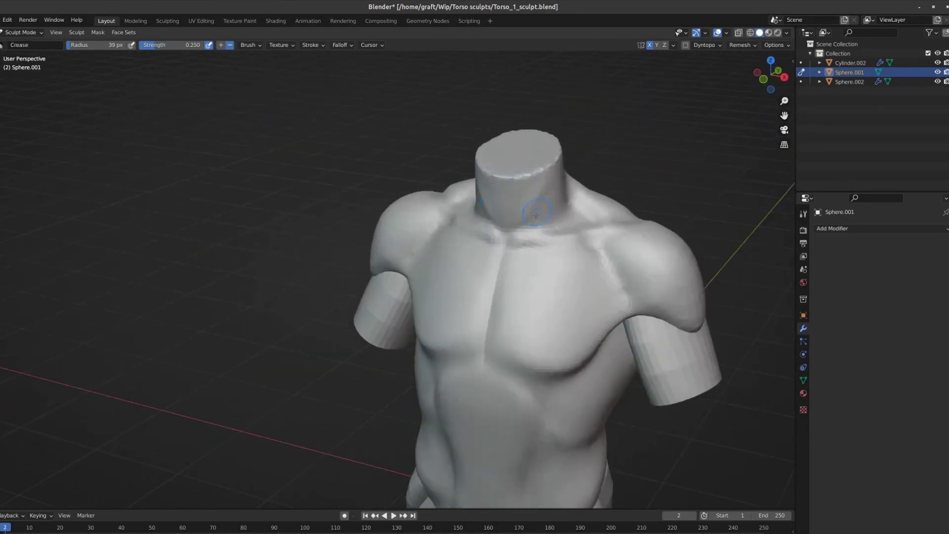
{"action": "mouse_move", "coordinate": [523, 193]}
{"action": "middle_mouse_down"}
{"action": "mouse_move", "coordinate": [492, 202]}
{"action": "mouse_move", "coordinate": [497, 222]}
{"action": "mouse_move", "coordinate": [409, 256]}
{"action": "mouse_move", "coordinate": [631, 300]}
{"action": "middle_mouse_up"}
{"action": "scroll", "coordinate": [656, 229], "scroll_direction": "down", "scroll_amount": 4}
- Carve crease grooves between the six-pack abdominal muscles from a three-quarter view
{"action": "scroll", "coordinate": [553, 271], "scroll_direction": "up", "scroll_amount": 4}
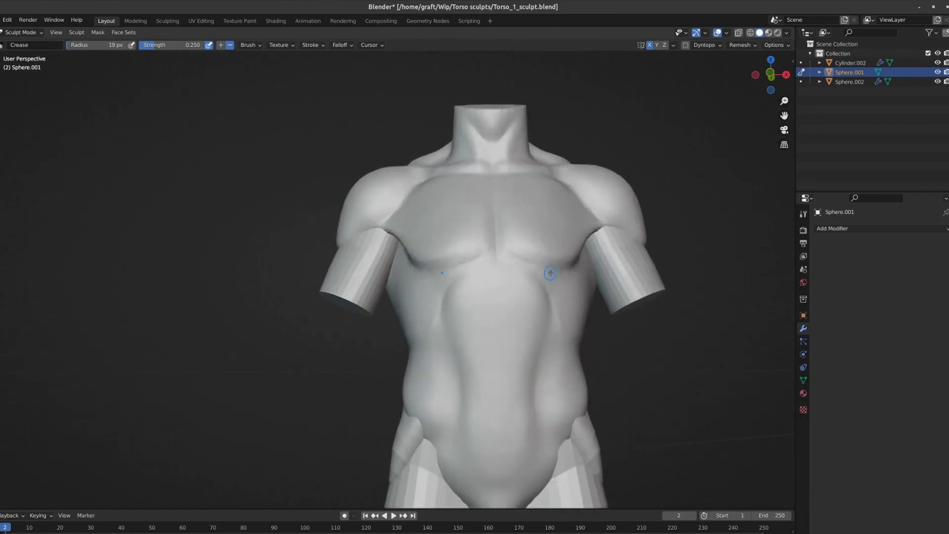
{"action": "mouse_move", "coordinate": [553, 271]}
{"action": "middle_mouse_down"}
{"action": "mouse_move", "coordinate": [530, 240]}
{"action": "mouse_move", "coordinate": [620, 232]}
{"action": "mouse_move", "coordinate": [517, 339]}
{"action": "mouse_move", "coordinate": [501, 375]}
{"action": "middle_mouse_up"}
{"action": "scroll", "coordinate": [620, 232], "scroll_direction": "up", "scroll_amount": 2}
{"action": "scroll", "coordinate": [487, 444], "scroll_direction": "up", "scroll_amount": 2}
{"action": "scroll", "coordinate": [503, 402], "scroll_direction": "up", "scroll_amount": 2}
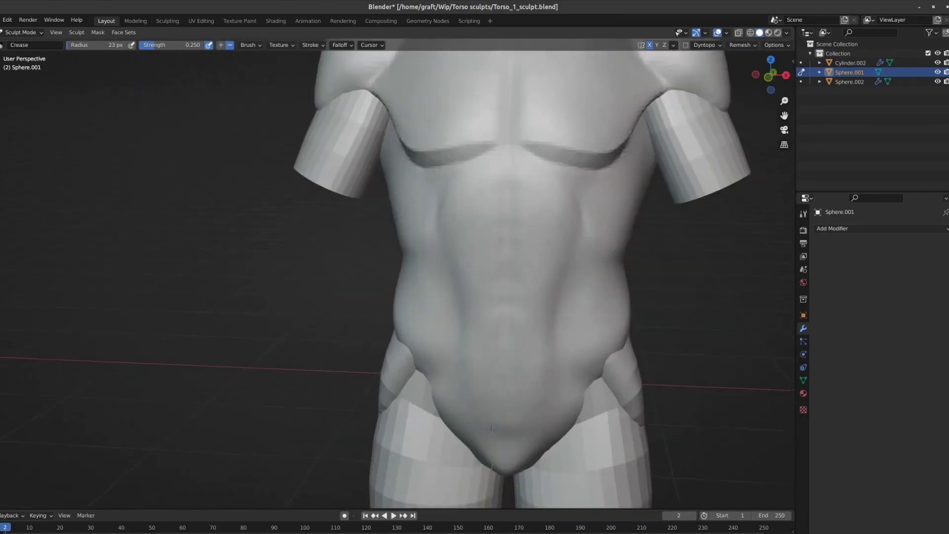
{"action": "scroll", "coordinate": [510, 170], "scroll_direction": "up", "scroll_amount": 1}
{"action": "middle_click_drag", "start_coordinate": [508, 244], "coordinate": [563, 234]}
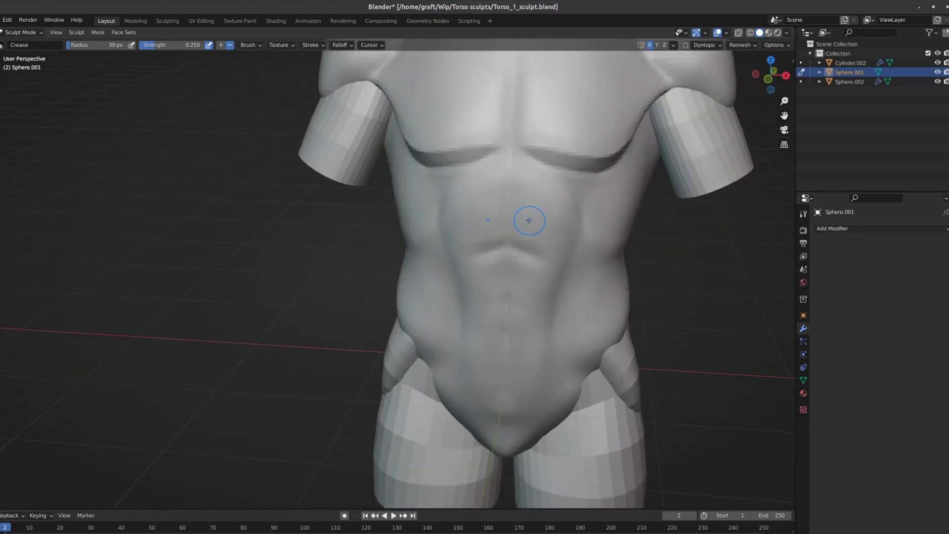
{"action": "scroll", "coordinate": [508, 300], "scroll_direction": "down", "scroll_amount": 3}
- Check the abdomen from straight front and right side views
{"action": "middle_click_drag", "start_coordinate": [507, 300], "coordinate": [550, 249]}
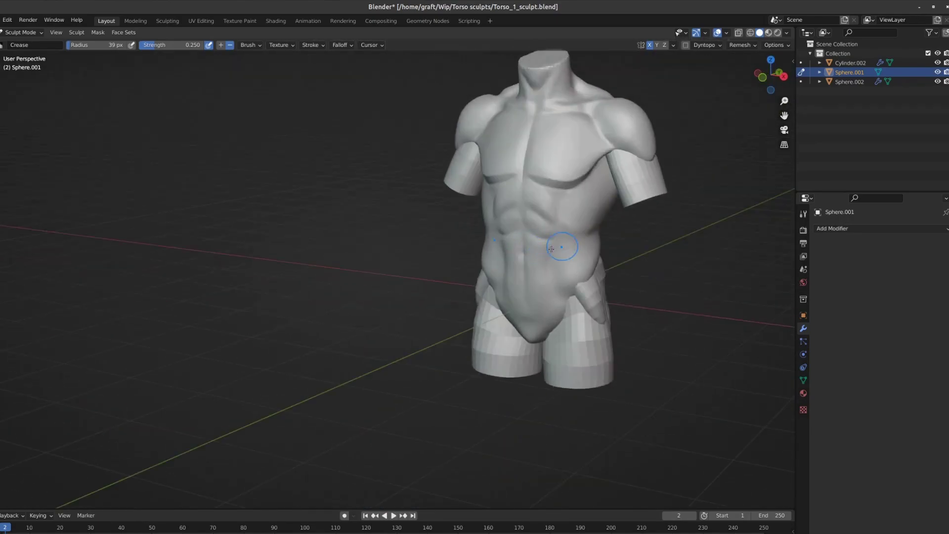
{"action": "key", "text": "KP_1"}
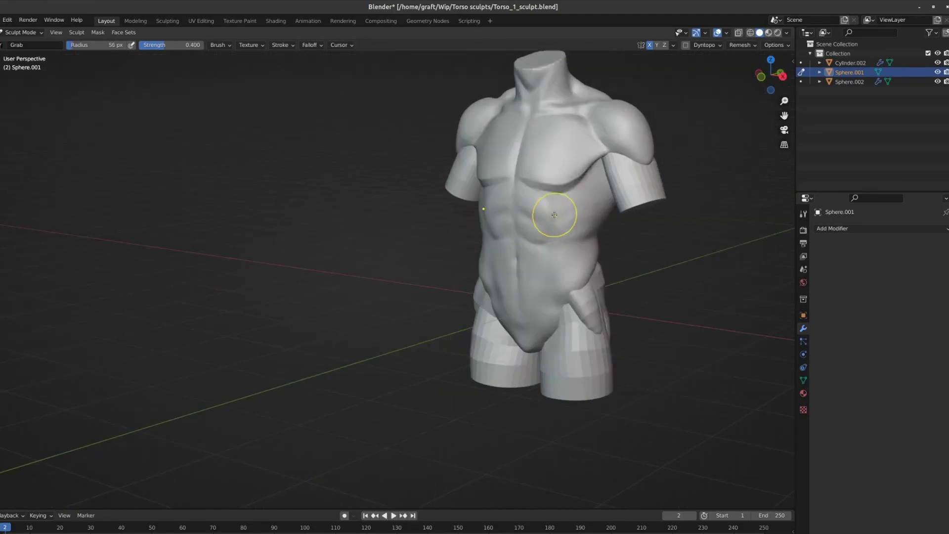
{"action": "middle_click_drag", "start_coordinate": [488, 260], "coordinate": [550, 290]}
{"action": "key", "text": "KP_3"}
- Enlarge the brush and grab-shape the back and shoulder masses from several back views
{"action": "scroll", "coordinate": [599, 145], "scroll_direction": "up", "scroll_amount": 5}
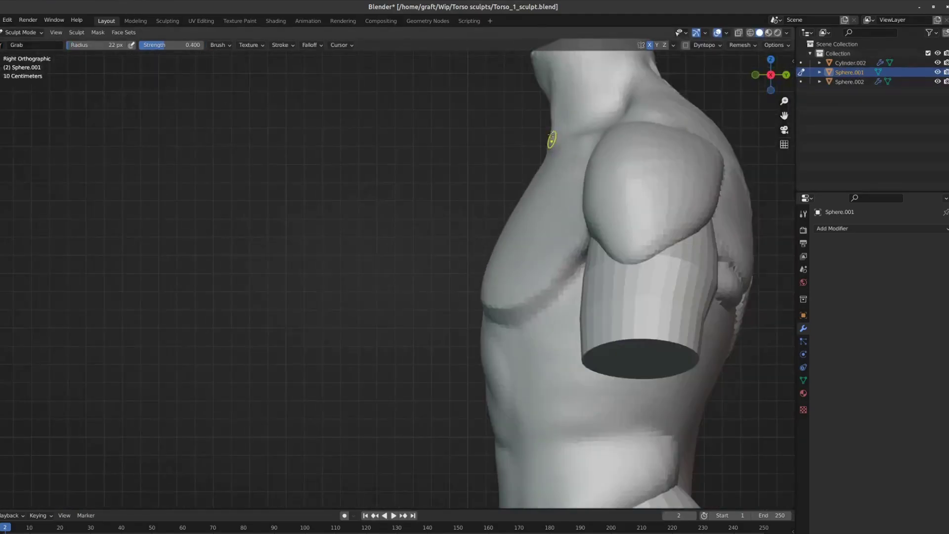
{"action": "key", "text": "f"}
{"action": "left_click", "coordinate": [557, 119]}
{"action": "mouse_move", "coordinate": [716, 214]}
{"action": "middle_mouse_down"}
{"action": "mouse_move", "coordinate": [479, 288]}
{"action": "mouse_move", "coordinate": [430, 240]}
{"action": "mouse_move", "coordinate": [497, 272]}
{"action": "middle_mouse_up"}
{"action": "middle_click_drag", "start_coordinate": [502, 178], "coordinate": [470, 140]}
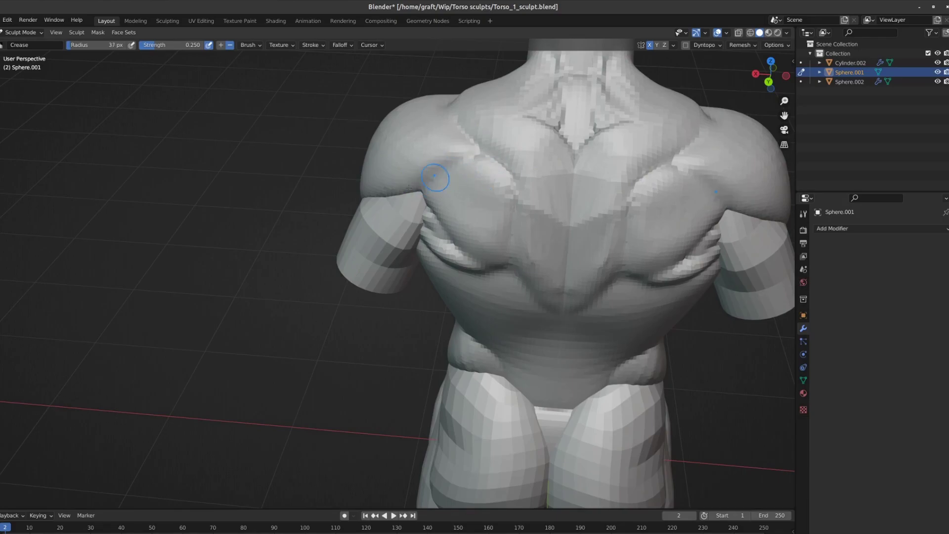
{"action": "mouse_move", "coordinate": [409, 188]}
{"action": "middle_mouse_down"}
{"action": "mouse_move", "coordinate": [519, 173]}
{"action": "mouse_move", "coordinate": [549, 153]}
{"action": "mouse_move", "coordinate": [549, 327]}
{"action": "mouse_move", "coordinate": [568, 311]}
{"action": "middle_mouse_up"}
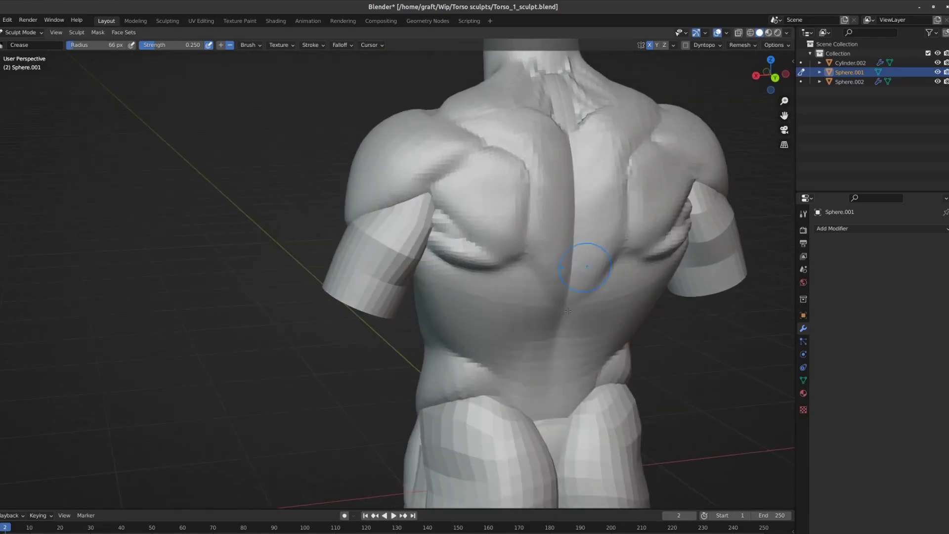
{"action": "middle_click_drag", "start_coordinate": [576, 176], "coordinate": [514, 157]}
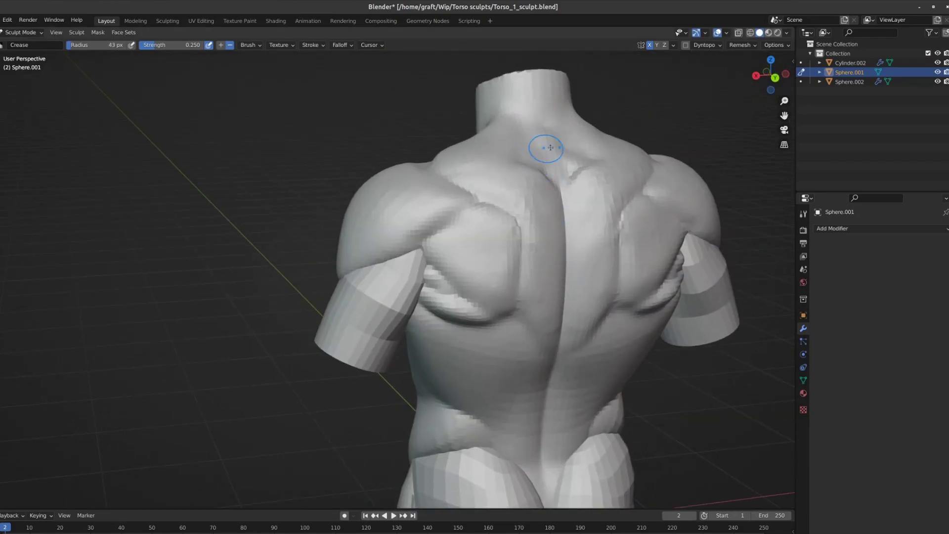
{"action": "middle_click_drag", "start_coordinate": [632, 261], "coordinate": [507, 267]}
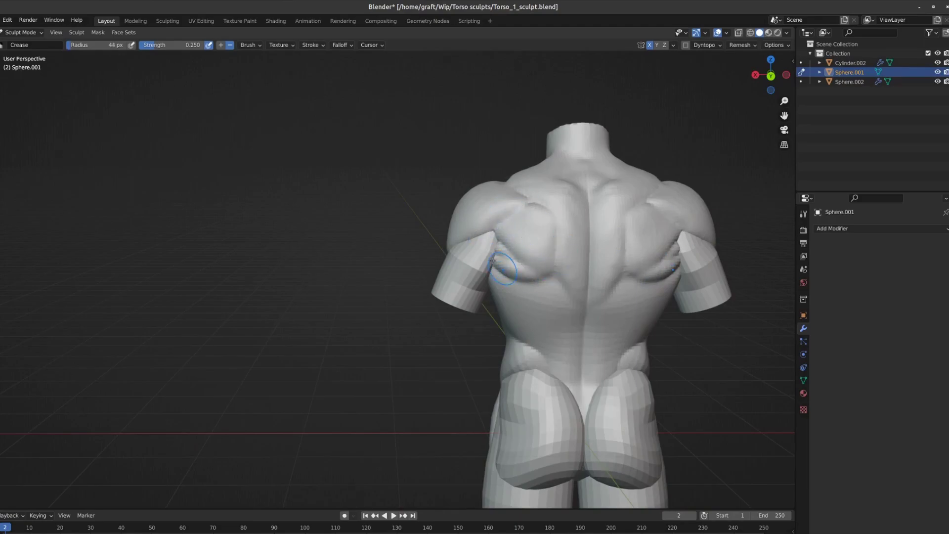
{"action": "mouse_move", "coordinate": [534, 290]}
{"action": "middle_mouse_down"}
{"action": "mouse_move", "coordinate": [561, 226]}
{"action": "mouse_move", "coordinate": [600, 191]}
{"action": "middle_mouse_up"}
{"action": "mouse_move", "coordinate": [609, 138]}
{"action": "middle_mouse_down"}
{"action": "mouse_move", "coordinate": [580, 198]}
{"action": "mouse_move", "coordinate": [641, 167]}
{"action": "middle_mouse_up"}
- Grab-shape the chest, abdomen and hips from front and three-quarter views
{"action": "scroll", "coordinate": [650, 246], "scroll_direction": "down", "scroll_amount": 3}
{"action": "mouse_move", "coordinate": [650, 246]}
{"action": "middle_mouse_down"}
{"action": "mouse_move", "coordinate": [554, 213]}
{"action": "mouse_move", "coordinate": [578, 225]}
{"action": "mouse_move", "coordinate": [620, 223]}
{"action": "mouse_move", "coordinate": [569, 237]}
{"action": "mouse_move", "coordinate": [581, 250]}
{"action": "mouse_move", "coordinate": [540, 307]}
{"action": "middle_mouse_up"}
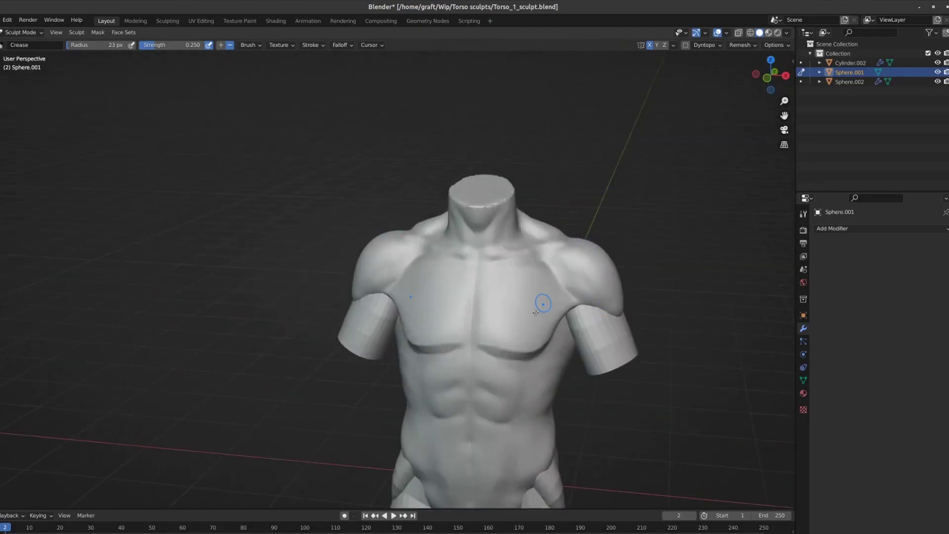
{"action": "scroll", "coordinate": [526, 275], "scroll_direction": "up", "scroll_amount": 1}
{"action": "scroll", "coordinate": [491, 250], "scroll_direction": "up", "scroll_amount": 2}
{"action": "middle_click_drag", "start_coordinate": [492, 250], "coordinate": [535, 224]}
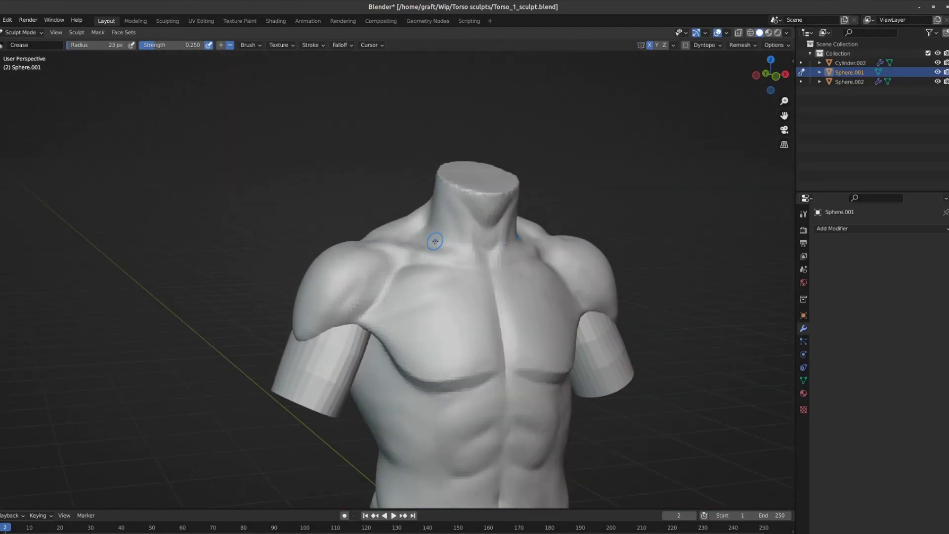
{"action": "middle_click_drag", "start_coordinate": [435, 241], "coordinate": [473, 304], "text": "shift"}
{"action": "middle_click_drag", "start_coordinate": [436, 454], "coordinate": [490, 482]}
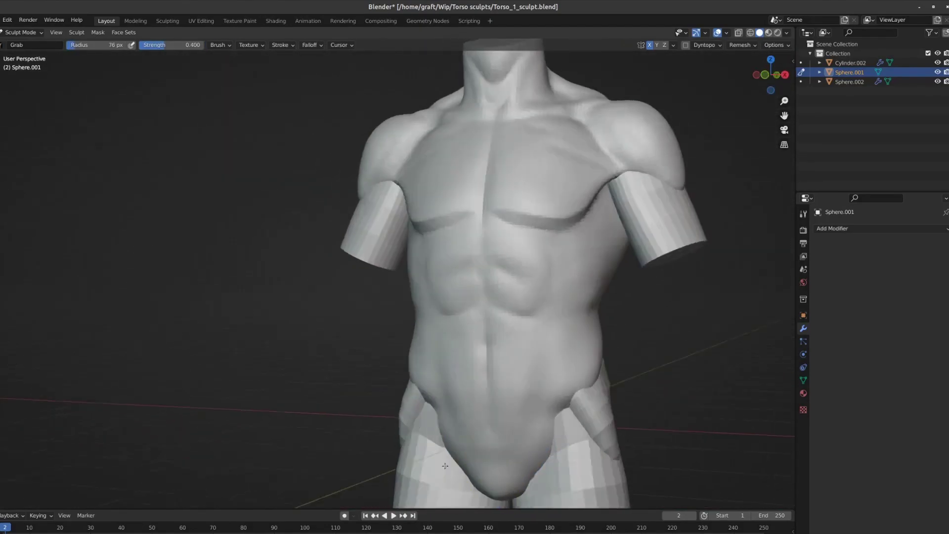
{"action": "scroll", "coordinate": [537, 399], "scroll_direction": "up", "scroll_amount": 2}
{"action": "scroll", "coordinate": [537, 399], "scroll_direction": "up", "scroll_amount": 1}
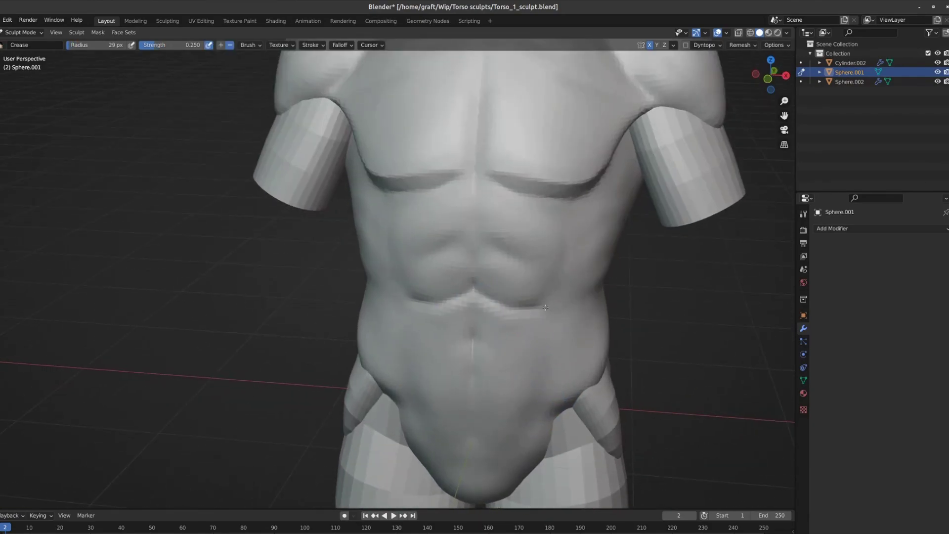
{"action": "middle_click_drag", "start_coordinate": [545, 307], "coordinate": [484, 200]}
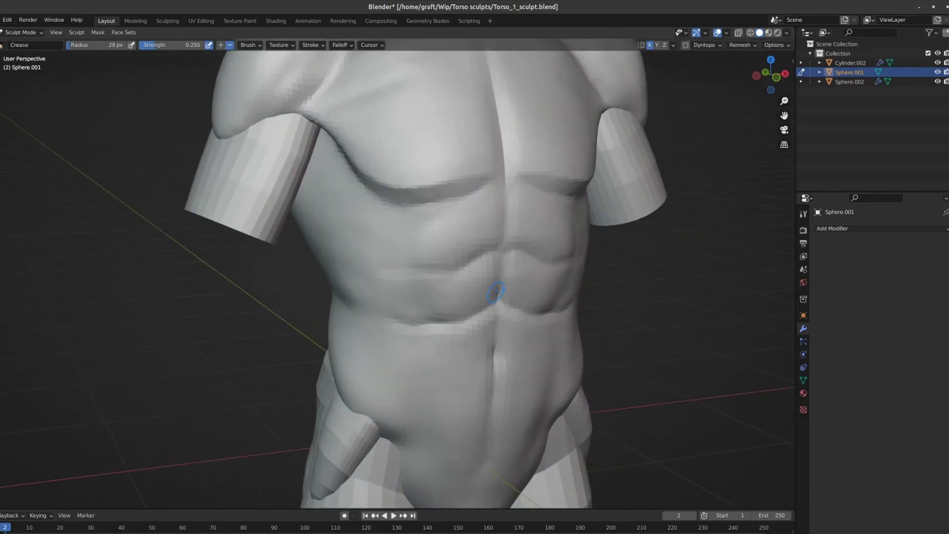
{"action": "mouse_move", "coordinate": [495, 291]}
{"action": "middle_mouse_down"}
{"action": "mouse_move", "coordinate": [493, 357]}
{"action": "mouse_move", "coordinate": [408, 395]}
{"action": "middle_mouse_up"}
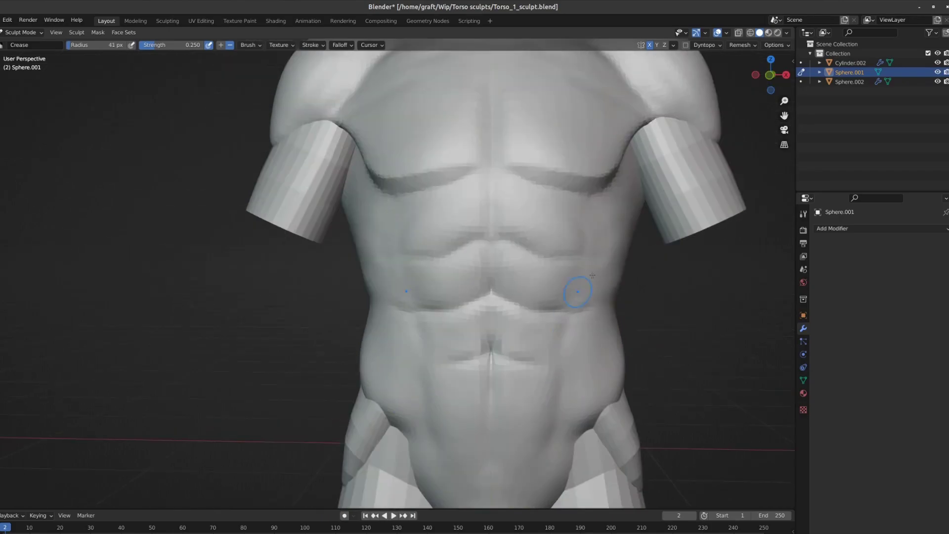
- Check the torso from the front, then from behind
{"action": "scroll", "coordinate": [587, 244], "scroll_direction": "down", "scroll_amount": 5}
{"action": "middle_click_drag", "start_coordinate": [586, 244], "coordinate": [620, 210]}
{"action": "middle_click_drag", "start_coordinate": [607, 271], "coordinate": [625, 244]}
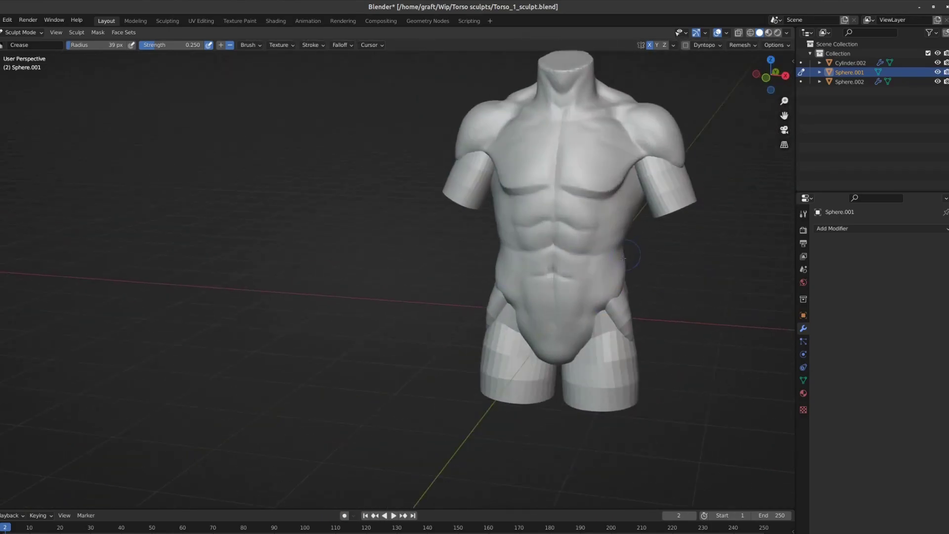
{"action": "scroll", "coordinate": [625, 244], "scroll_direction": "up", "scroll_amount": 2}
{"action": "scroll", "coordinate": [607, 291], "scroll_direction": "down", "scroll_amount": 2}
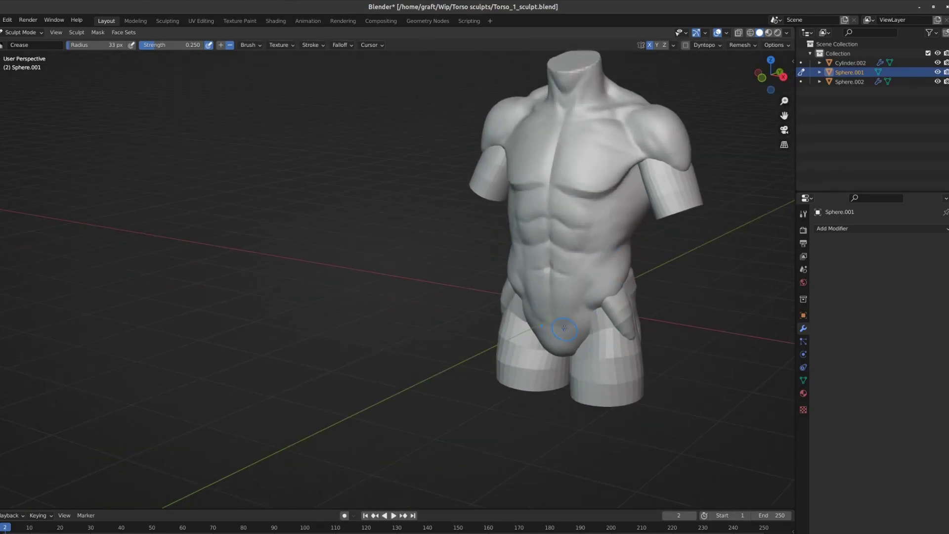
{"action": "key", "text": "KP_1"}
{"action": "mouse_move", "coordinate": [584, 296]}
{"action": "middle_mouse_down"}
{"action": "mouse_move", "coordinate": [470, 281]}
{"action": "mouse_move", "coordinate": [462, 165]}
{"action": "middle_mouse_up"}
- Shrink the brush size and work the back of the shoulder
{"action": "key", "text": "f"}
{"action": "left_click", "coordinate": [455, 269]}
{"action": "scroll", "coordinate": [456, 269], "scroll_direction": "down", "scroll_amount": 2}
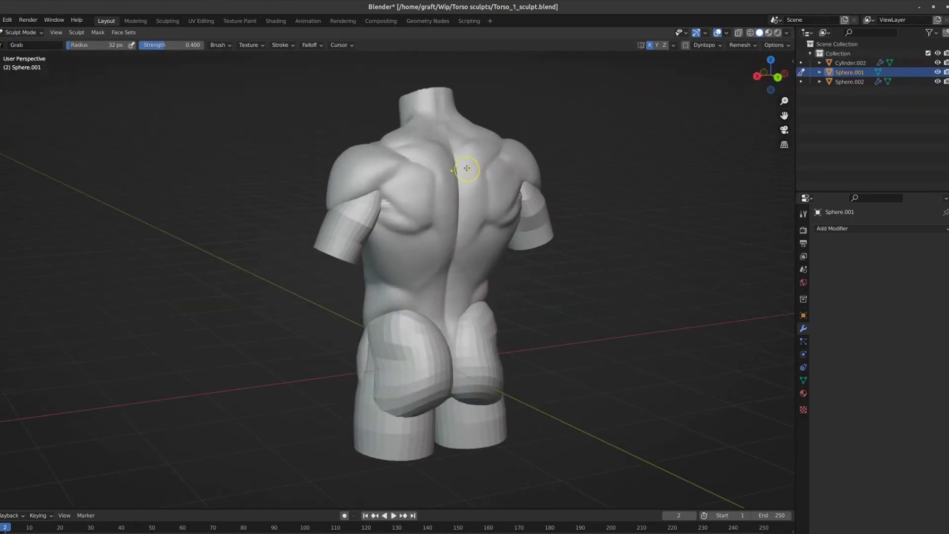
{"action": "key", "text": "KP_1"}
{"action": "scroll", "coordinate": [621, 208], "scroll_direction": "up", "scroll_amount": 3}
{"action": "scroll", "coordinate": [433, 217], "scroll_direction": "up", "scroll_amount": 3}
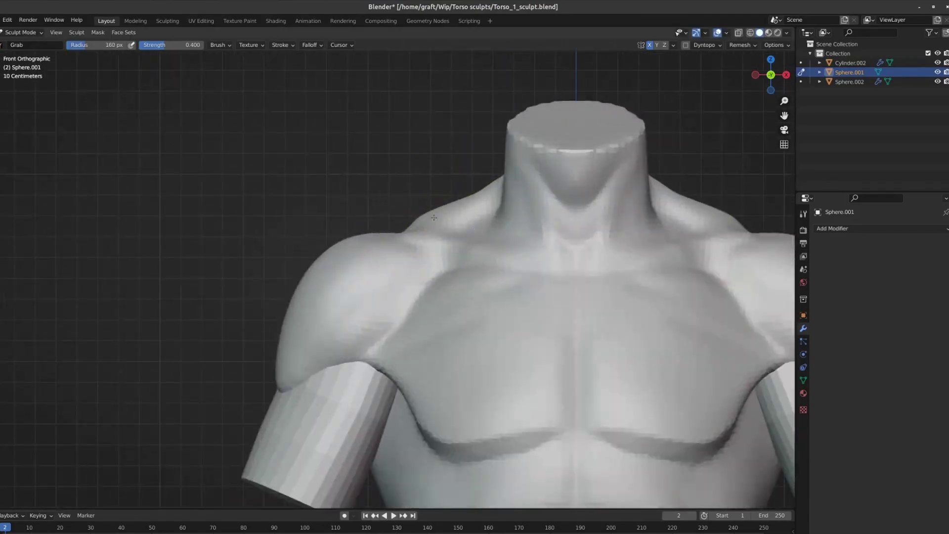
{"action": "middle_click_drag", "start_coordinate": [419, 218], "coordinate": [452, 250]}
- Alternate Crease and Grab brushes, checking the silhouette from front and directly above
{"action": "key", "text": "shift+c"}
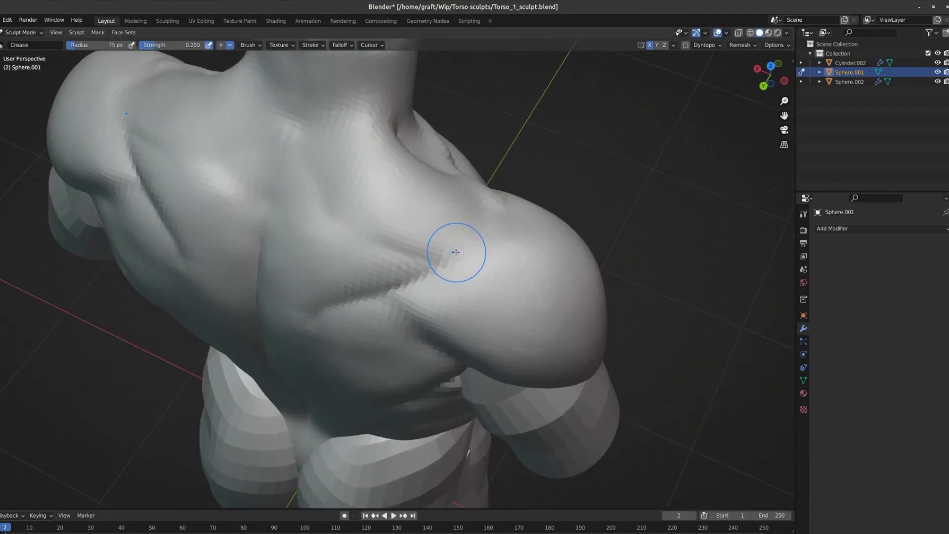
{"action": "scroll", "coordinate": [498, 227], "scroll_direction": "up", "scroll_amount": 3}
{"action": "key", "text": "KP_1"}
{"action": "key", "text": "g"}
{"action": "scroll", "coordinate": [544, 247], "scroll_direction": "down", "scroll_amount": 3}
{"action": "scroll", "coordinate": [606, 290], "scroll_direction": "up", "scroll_amount": 1}
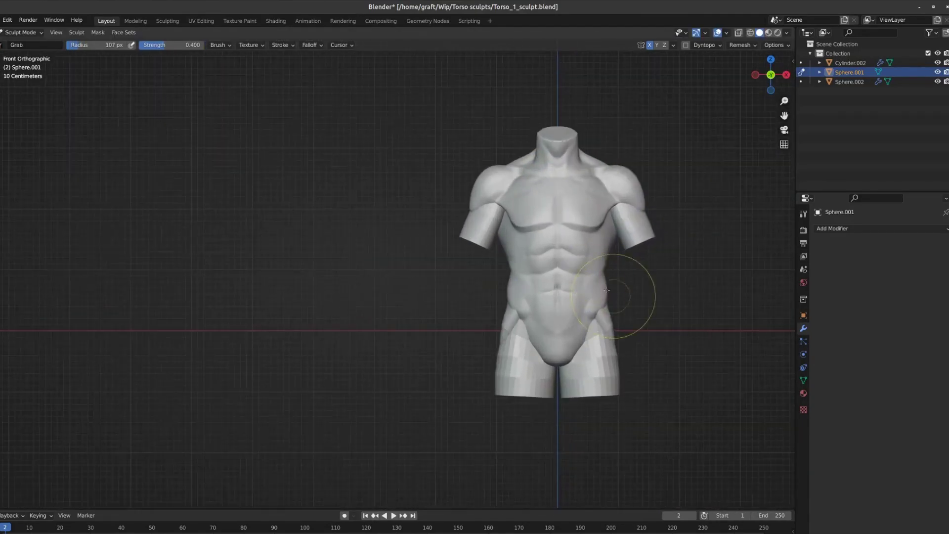
{"action": "mouse_move", "coordinate": [608, 282]}
{"action": "middle_mouse_down"}
{"action": "mouse_move", "coordinate": [658, 238]}
{"action": "mouse_move", "coordinate": [608, 174]}
{"action": "middle_mouse_up"}
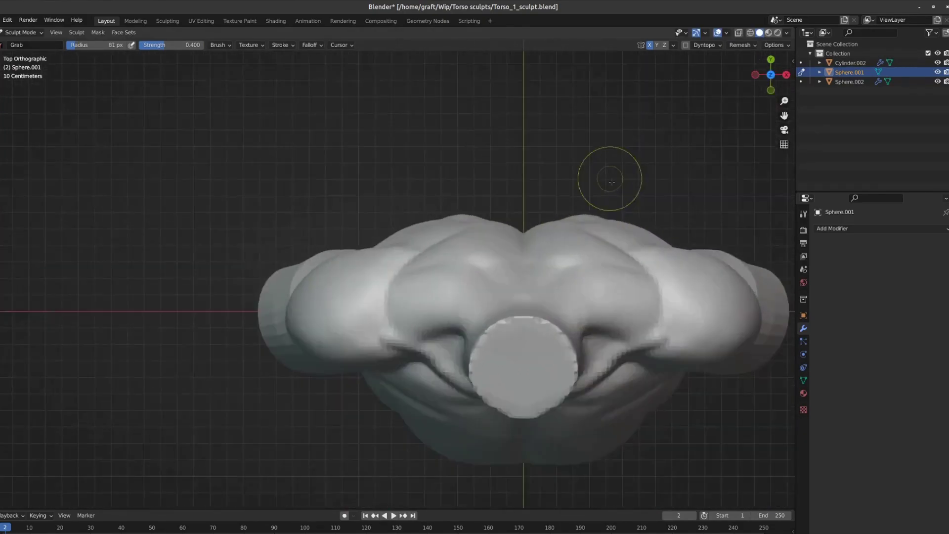
{"action": "key", "text": "shift+c"}
{"action": "scroll", "coordinate": [472, 292], "scroll_direction": "up", "scroll_amount": 3}
- Grab-reshape the shoulder and back forms from behind
{"action": "middle_click_drag", "start_coordinate": [472, 292], "coordinate": [359, 353]}
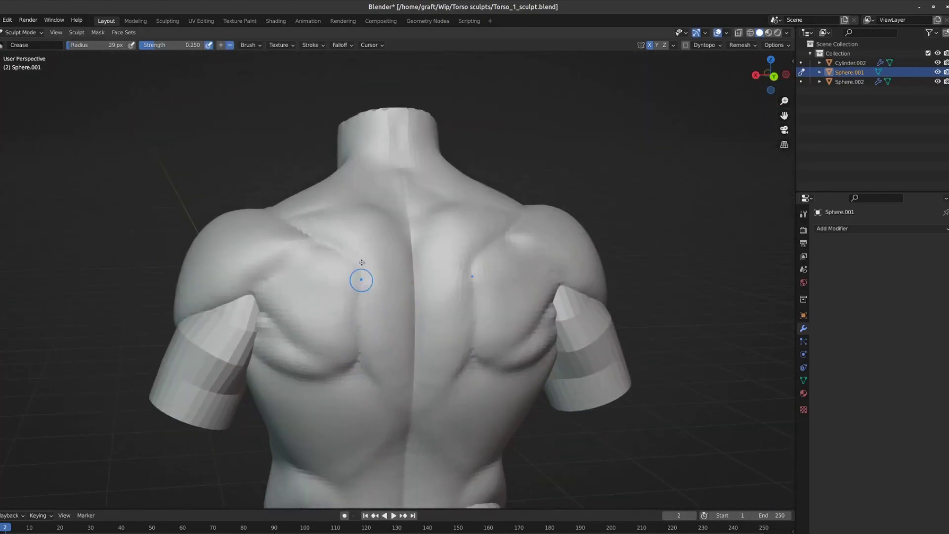
{"action": "key", "text": "g"}
{"action": "scroll", "coordinate": [361, 262], "scroll_direction": "down", "scroll_amount": 3}
{"action": "scroll", "coordinate": [364, 333], "scroll_direction": "up", "scroll_amount": 2}
{"action": "mouse_move", "coordinate": [362, 262]}
{"action": "middle_mouse_down"}
{"action": "mouse_move", "coordinate": [364, 332]}
{"action": "mouse_move", "coordinate": [327, 307]}
{"action": "mouse_move", "coordinate": [374, 270]}
{"action": "middle_mouse_up"}
- Sharpen the back muscle separations with a smaller Crease brush
{"action": "key", "text": "shift+c"}
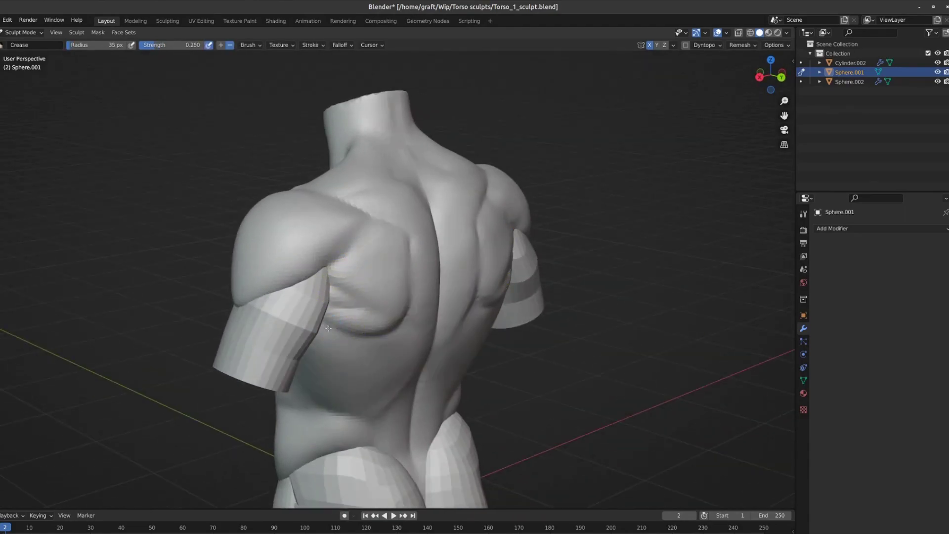
{"action": "middle_click_drag", "start_coordinate": [329, 328], "coordinate": [376, 321]}
{"action": "scroll", "coordinate": [375, 321], "scroll_direction": "down", "scroll_amount": 4}
{"action": "scroll", "coordinate": [434, 364], "scroll_direction": "up", "scroll_amount": 3}
{"action": "scroll", "coordinate": [511, 283], "scroll_direction": "down", "scroll_amount": 1}
{"action": "key", "text": "bracketleft"}
{"action": "key", "text": "bracketleft"}
{"action": "key", "text": "bracketleft"}
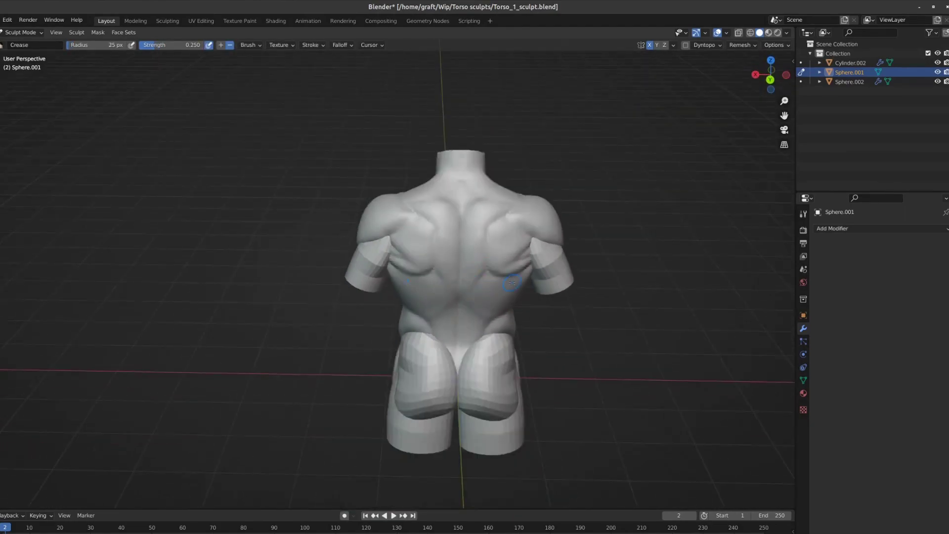
{"action": "scroll", "coordinate": [499, 231], "scroll_direction": "down", "scroll_amount": 2}
- Nudge the front flank shapes with the Grab brush
{"action": "mouse_move", "coordinate": [500, 232]}
{"action": "middle_mouse_down"}
{"action": "mouse_move", "coordinate": [494, 198]}
{"action": "mouse_move", "coordinate": [557, 211]}
{"action": "mouse_move", "coordinate": [553, 197]}
{"action": "middle_mouse_up"}
{"action": "scroll", "coordinate": [494, 182], "scroll_direction": "up", "scroll_amount": 3}
{"action": "scroll", "coordinate": [557, 211], "scroll_direction": "up", "scroll_amount": 1}
{"action": "scroll", "coordinate": [553, 198], "scroll_direction": "down", "scroll_amount": 2}
{"action": "key", "text": "g"}
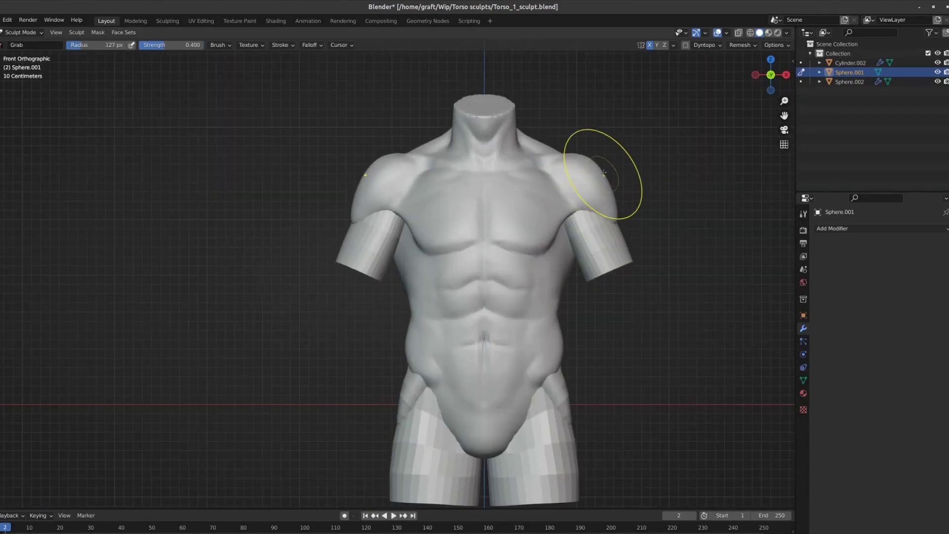
{"action": "scroll", "coordinate": [555, 212], "scroll_direction": "down", "scroll_amount": 2}
{"action": "scroll", "coordinate": [495, 286], "scroll_direction": "up", "scroll_amount": 1}
- Crease the abdominal muscle separations from close and three-quarter angles
{"action": "key", "text": "shift+c"}
{"action": "scroll", "coordinate": [494, 277], "scroll_direction": "up", "scroll_amount": 2}
{"action": "mouse_move", "coordinate": [494, 269]}
{"action": "middle_mouse_down"}
{"action": "mouse_move", "coordinate": [479, 283]}
{"action": "mouse_move", "coordinate": [483, 313]}
{"action": "mouse_move", "coordinate": [375, 277]}
{"action": "middle_mouse_up"}
{"action": "scroll", "coordinate": [483, 312], "scroll_direction": "up", "scroll_amount": 2}
{"action": "scroll", "coordinate": [376, 277], "scroll_direction": "down", "scroll_amount": 2}
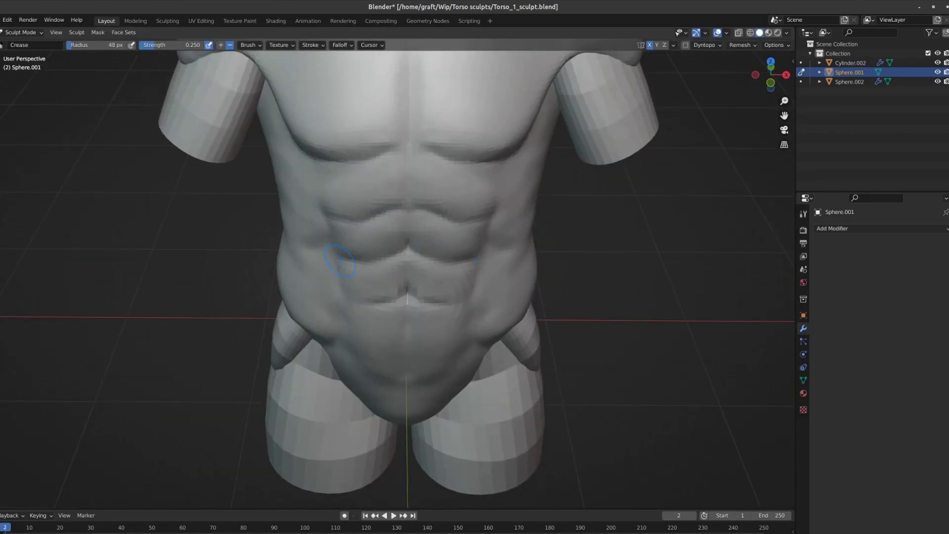
{"action": "scroll", "coordinate": [508, 336], "scroll_direction": "down", "scroll_amount": 2}
{"action": "scroll", "coordinate": [503, 212], "scroll_direction": "down", "scroll_amount": 2}
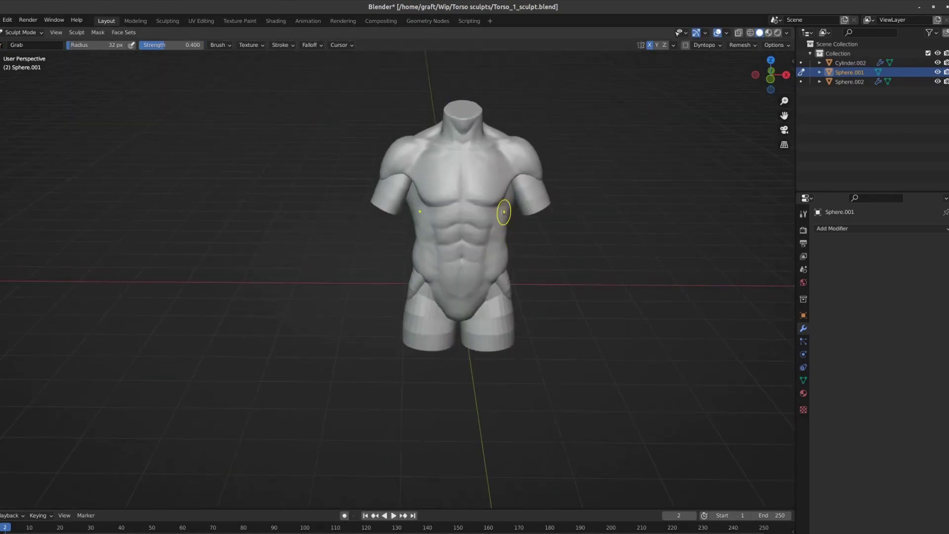
{"action": "mouse_move", "coordinate": [502, 212]}
{"action": "middle_mouse_down"}
{"action": "mouse_move", "coordinate": [547, 267]}
{"action": "mouse_move", "coordinate": [549, 255]}
{"action": "middle_mouse_up"}
{"action": "scroll", "coordinate": [550, 254], "scroll_direction": "up", "scroll_amount": 2}
- Leave Sculpt Mode for Object Mode
{"action": "key", "text": "ctrl+Tab"}
{"action": "left_click", "coordinate": [544, 294]}
{"action": "scroll", "coordinate": [508, 311], "scroll_direction": "up", "scroll_amount": 3}
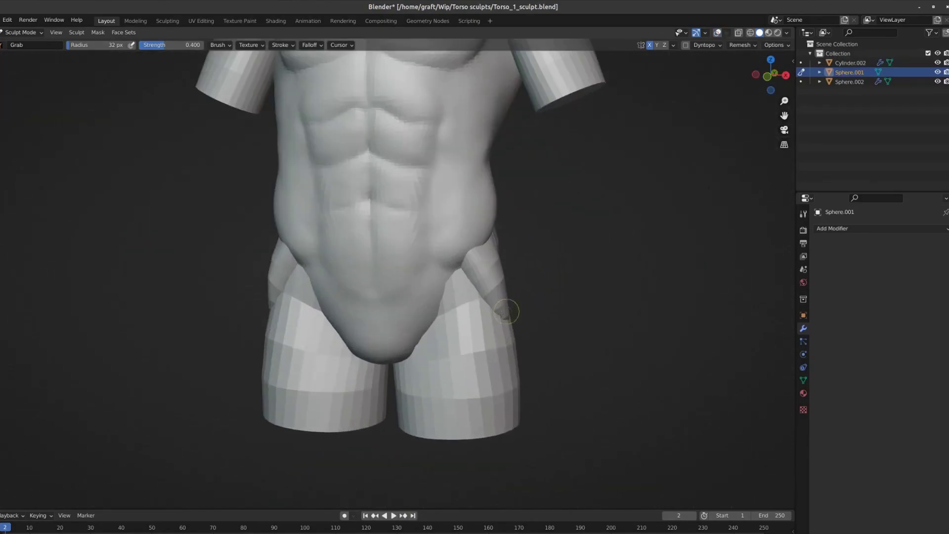
{"action": "key", "text": "alt+q"}
- Apply the hip mesh's mirror, voxel-remesh it in Sculpt Mode, and enable X symmetry
{"action": "scroll", "coordinate": [440, 390], "scroll_direction": "up", "scroll_amount": 2}
{"action": "scroll", "coordinate": [501, 435], "scroll_direction": "down", "scroll_amount": 2}
{"action": "key", "text": "Tab"}
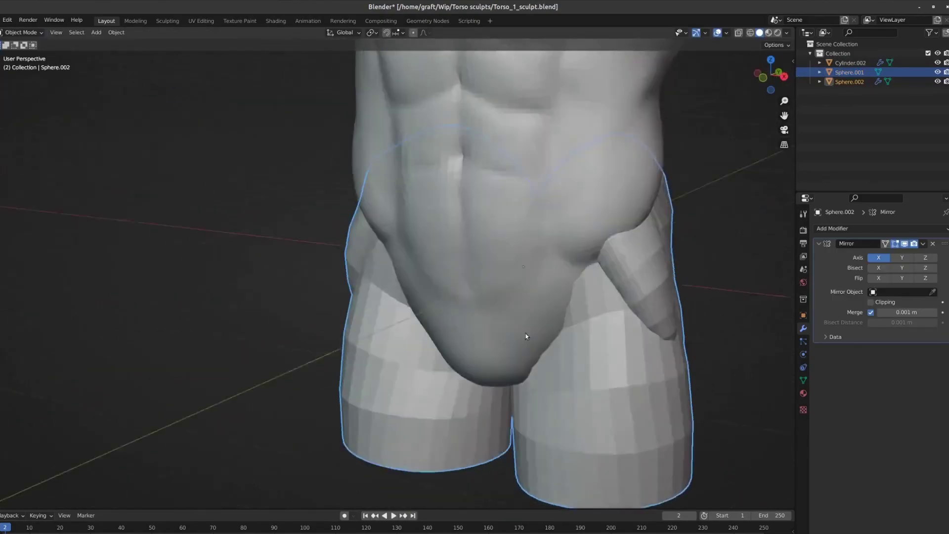
{"action": "scroll", "coordinate": [525, 333], "scroll_direction": "down", "scroll_amount": 2}
{"action": "key", "text": "ctrl+a"}
{"action": "key", "text": "ctrl+Tab"}
{"action": "left_click", "coordinate": [740, 45]}
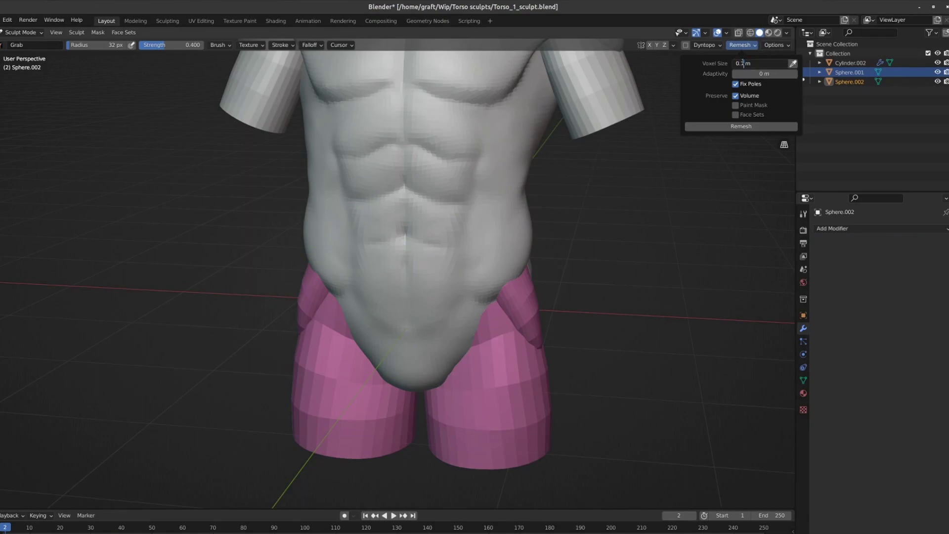
{"action": "key", "text": "Return"}
{"action": "key", "text": "q"}
{"action": "left_click", "coordinate": [458, 269]}
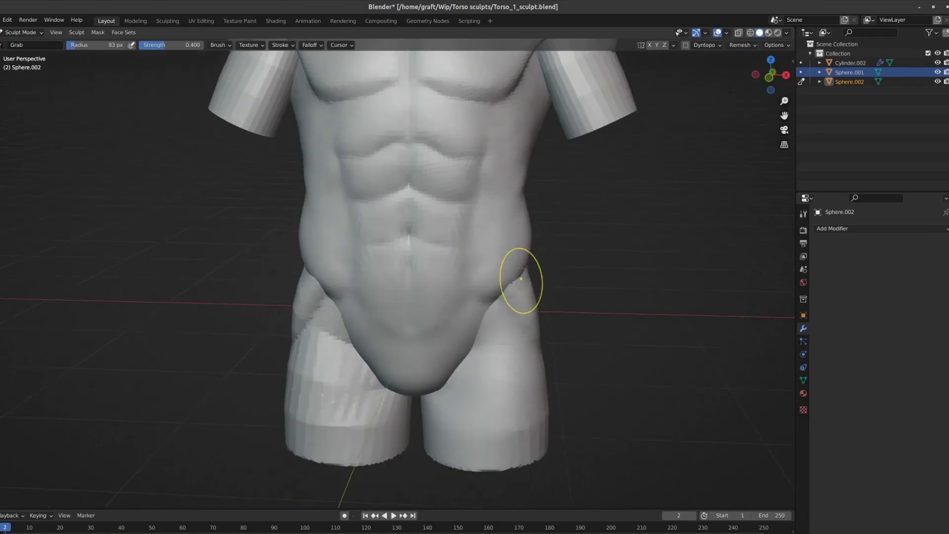
{"action": "left_click", "coordinate": [673, 45]}
- Crease the glute and groin folds, then build up the front with Clay Strips
{"action": "key", "text": "shift+c"}
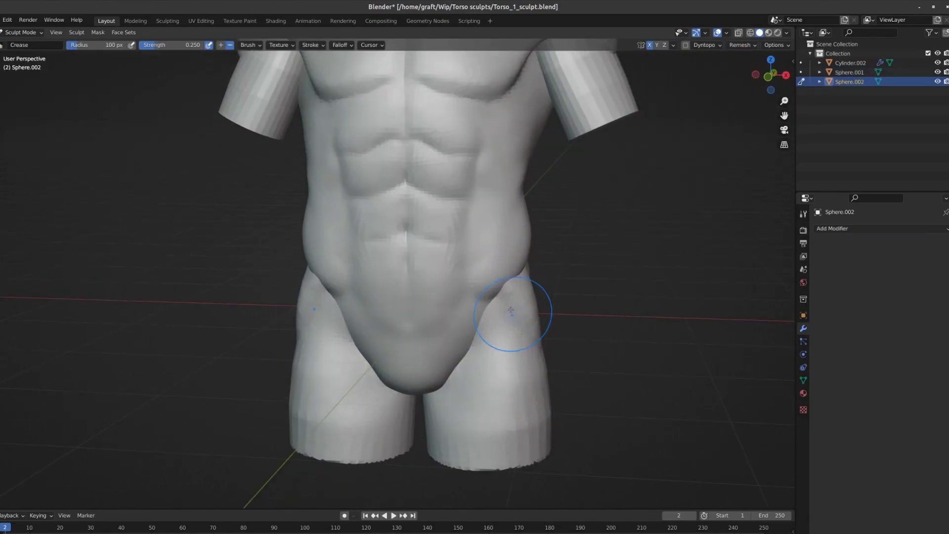
{"action": "middle_click_drag", "start_coordinate": [524, 300], "coordinate": [599, 321]}
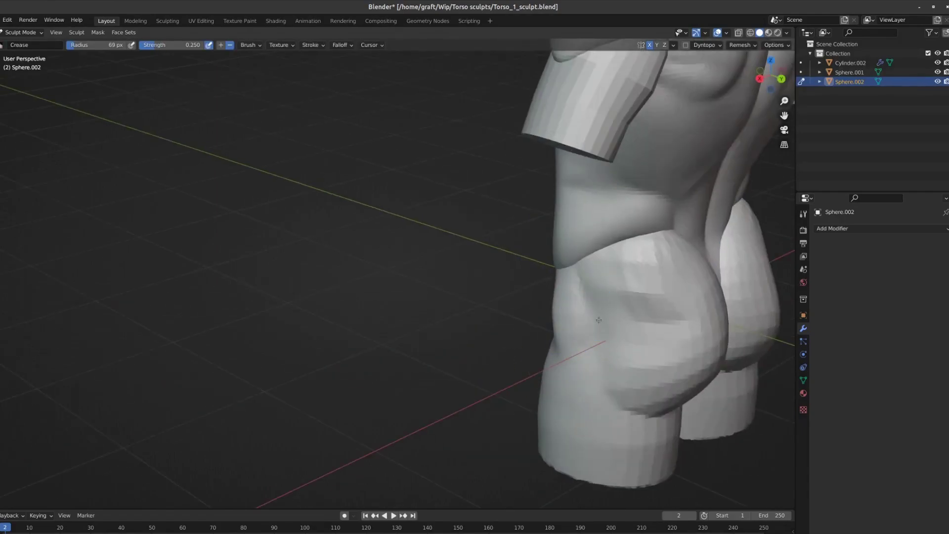
{"action": "middle_click_drag", "start_coordinate": [645, 393], "coordinate": [592, 287]}
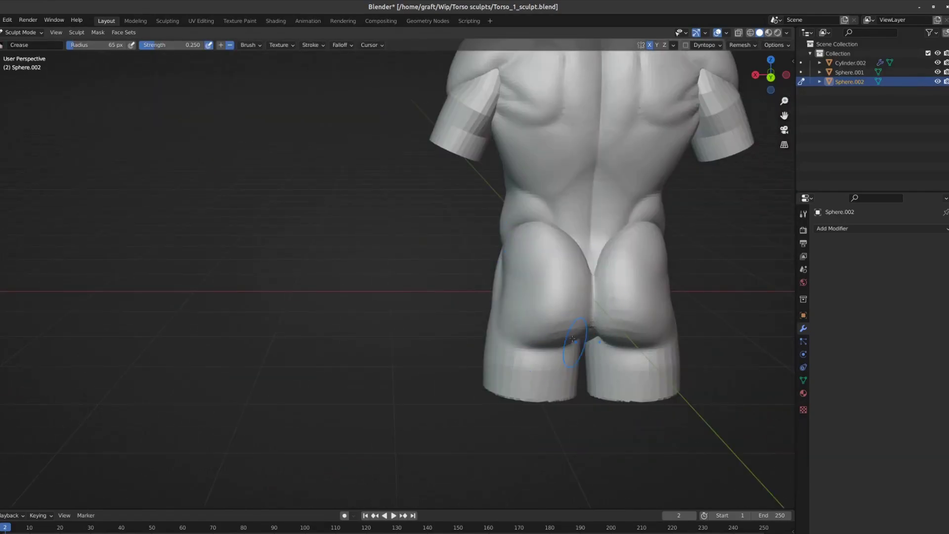
{"action": "mouse_move", "coordinate": [572, 339]}
{"action": "middle_mouse_down"}
{"action": "mouse_move", "coordinate": [588, 307]}
{"action": "mouse_move", "coordinate": [579, 282]}
{"action": "middle_mouse_up"}
{"action": "middle_click_drag", "start_coordinate": [590, 320], "coordinate": [561, 321]}
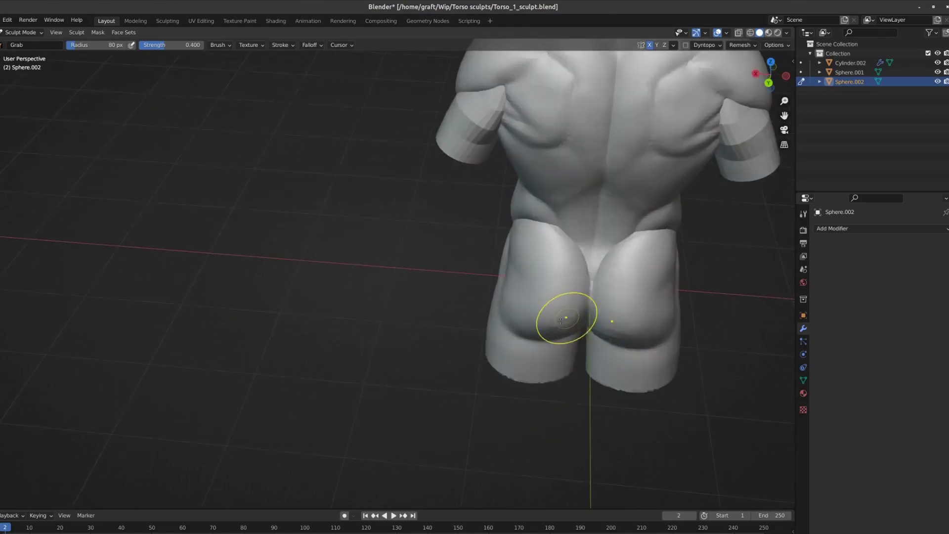
{"action": "scroll", "coordinate": [583, 210], "scroll_direction": "down", "scroll_amount": 5}
{"action": "scroll", "coordinate": [568, 247], "scroll_direction": "up", "scroll_amount": 5}
{"action": "mouse_move", "coordinate": [569, 272]}
{"action": "middle_mouse_down"}
{"action": "mouse_move", "coordinate": [486, 307]}
{"action": "mouse_move", "coordinate": [476, 286]}
{"action": "middle_mouse_up"}
{"action": "key", "text": "c"}
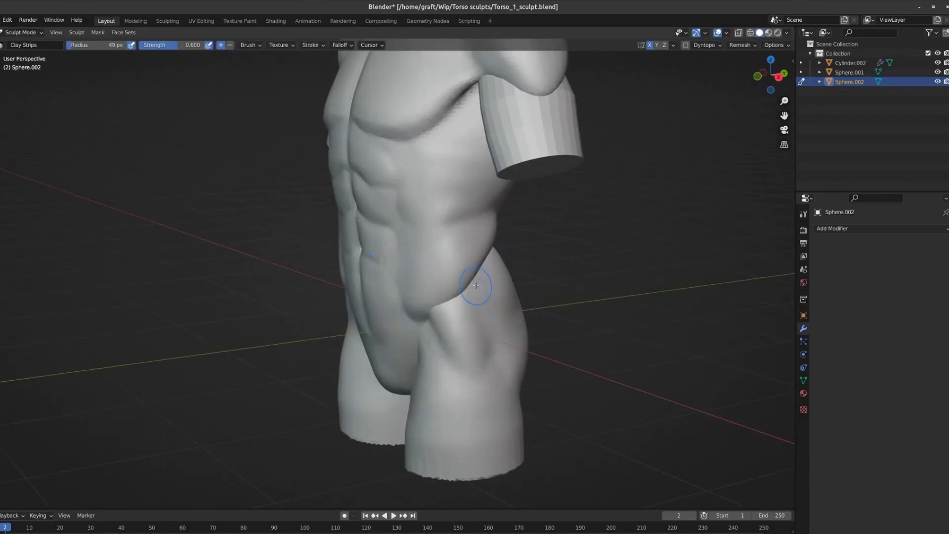
{"action": "middle_click_drag", "start_coordinate": [443, 360], "coordinate": [444, 330]}
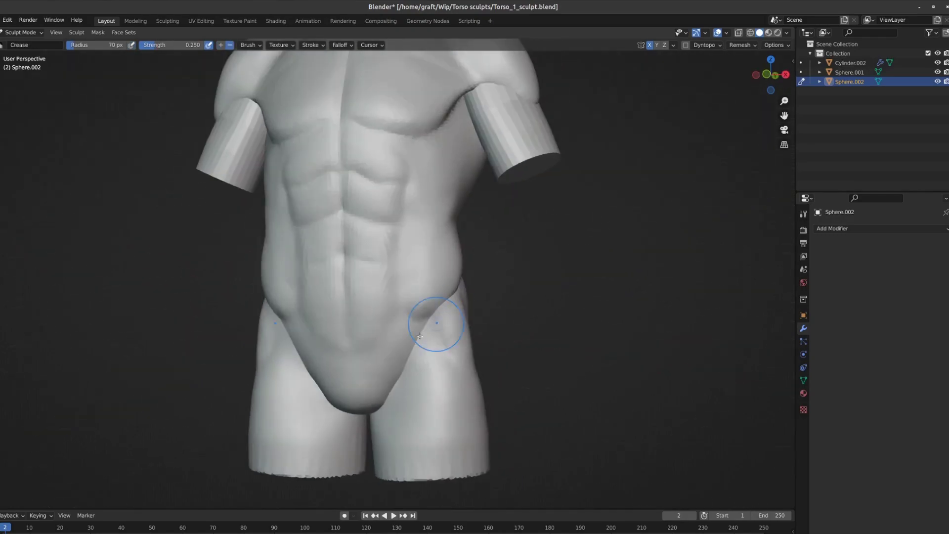
{"action": "key", "text": "alt+q"}
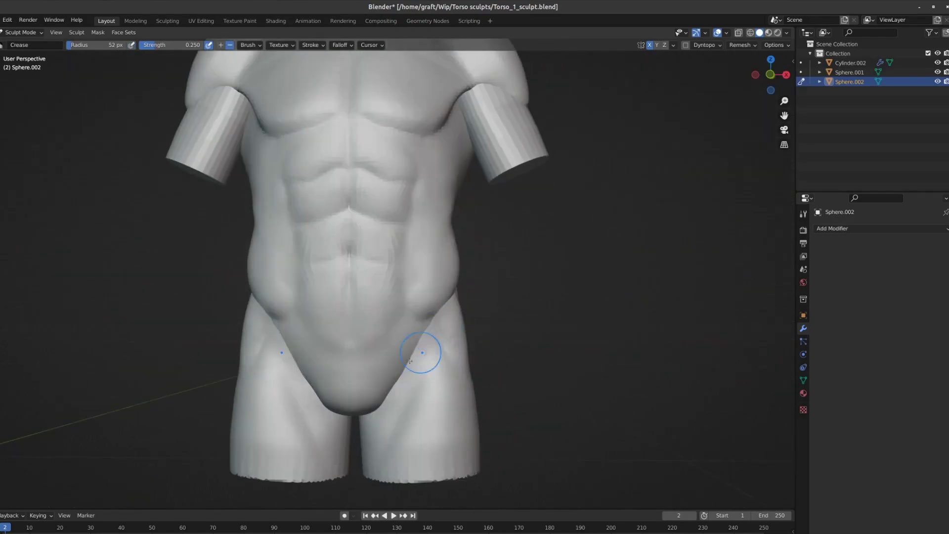
- Grab-shape the neck and blend the hip mesh into the torso
{"action": "key", "text": "g"}
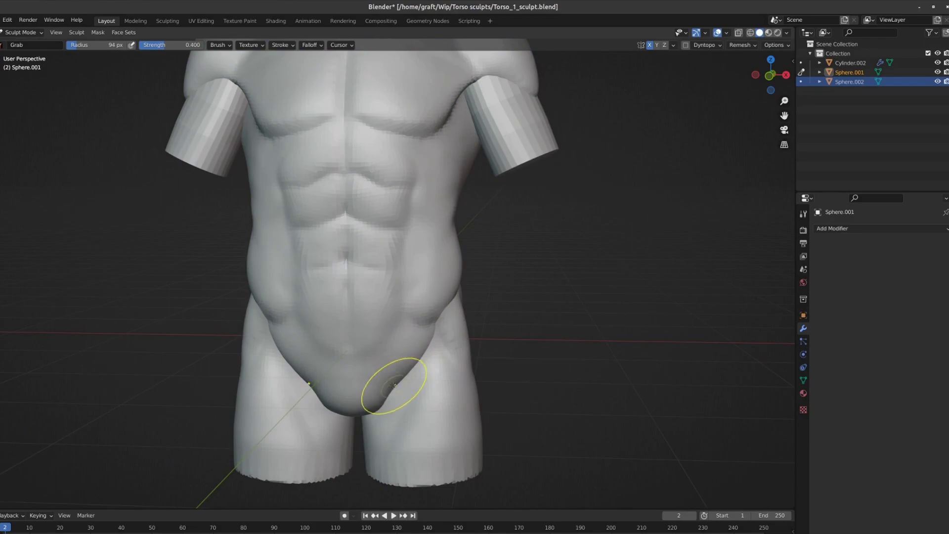
{"action": "scroll", "coordinate": [430, 346], "scroll_direction": "down", "scroll_amount": 5}
{"action": "mouse_move", "coordinate": [466, 318]}
{"action": "middle_mouse_down"}
{"action": "mouse_move", "coordinate": [466, 201]}
{"action": "mouse_move", "coordinate": [474, 354]}
{"action": "mouse_move", "coordinate": [453, 379]}
{"action": "middle_mouse_up"}
{"action": "key", "text": "alt+q"}
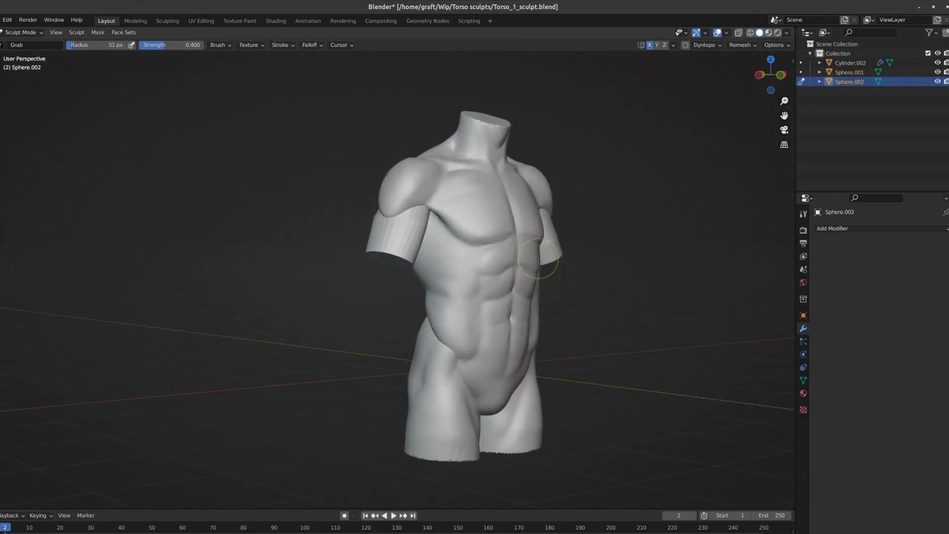
{"action": "mouse_move", "coordinate": [538, 260]}
{"action": "middle_mouse_down"}
{"action": "mouse_move", "coordinate": [614, 191]}
{"action": "mouse_move", "coordinate": [606, 158]}
{"action": "mouse_move", "coordinate": [616, 208]}
{"action": "middle_mouse_up"}
{"action": "scroll", "coordinate": [533, 164], "scroll_direction": "up", "scroll_amount": 4}
- Crease the chest on the upper torso mesh, then move round to the lower back
{"action": "key", "text": "alt+q"}
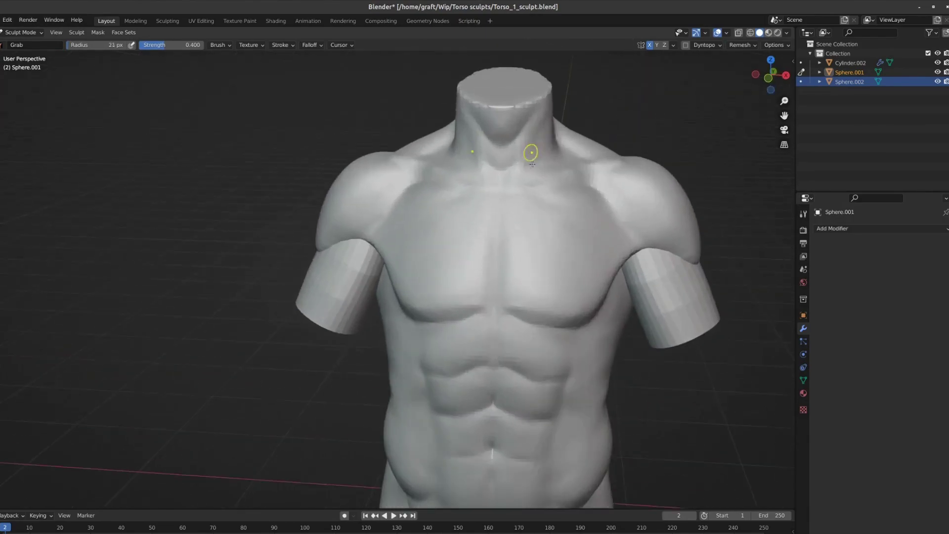
{"action": "key", "text": "shift+c"}
{"action": "mouse_move", "coordinate": [531, 164]}
{"action": "middle_mouse_down"}
{"action": "mouse_move", "coordinate": [519, 174]}
{"action": "mouse_move", "coordinate": [538, 147]}
{"action": "mouse_move", "coordinate": [578, 186]}
{"action": "middle_mouse_up"}
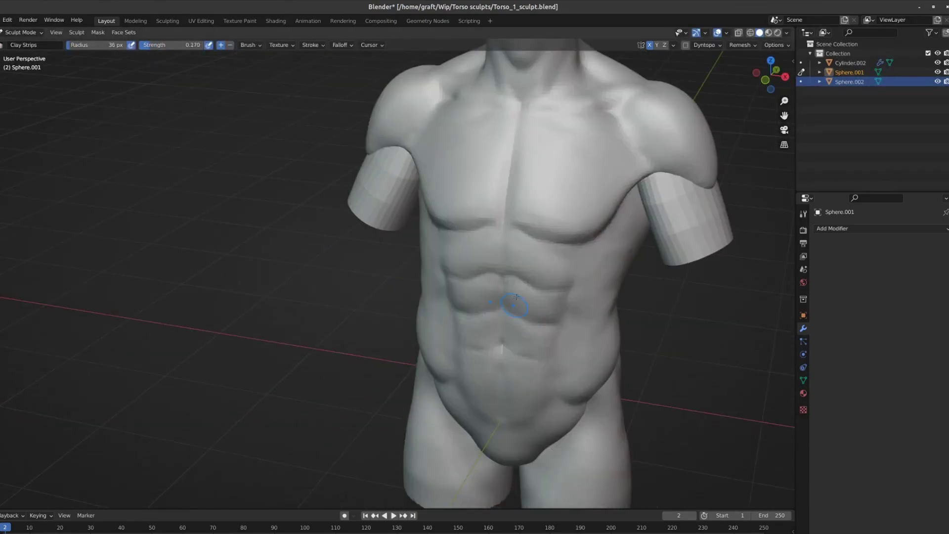
{"action": "middle_click_drag", "start_coordinate": [549, 443], "coordinate": [586, 358]}
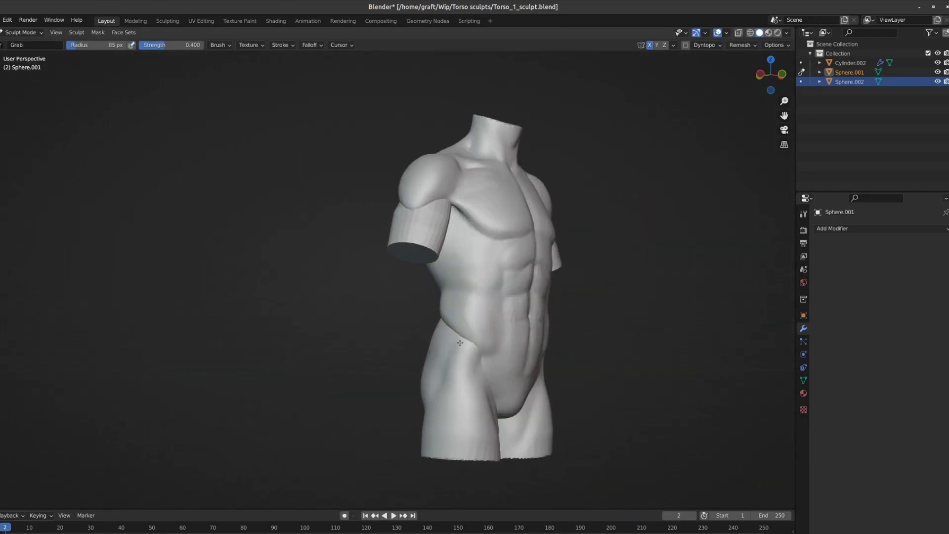
{"action": "middle_click_drag", "start_coordinate": [536, 300], "coordinate": [563, 283]}
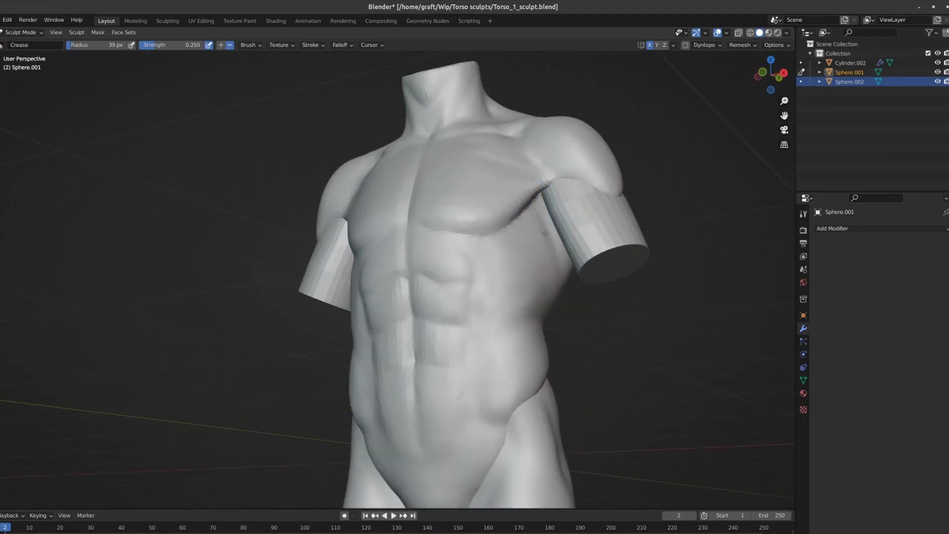
{"action": "middle_click_drag", "start_coordinate": [544, 233], "coordinate": [552, 275]}
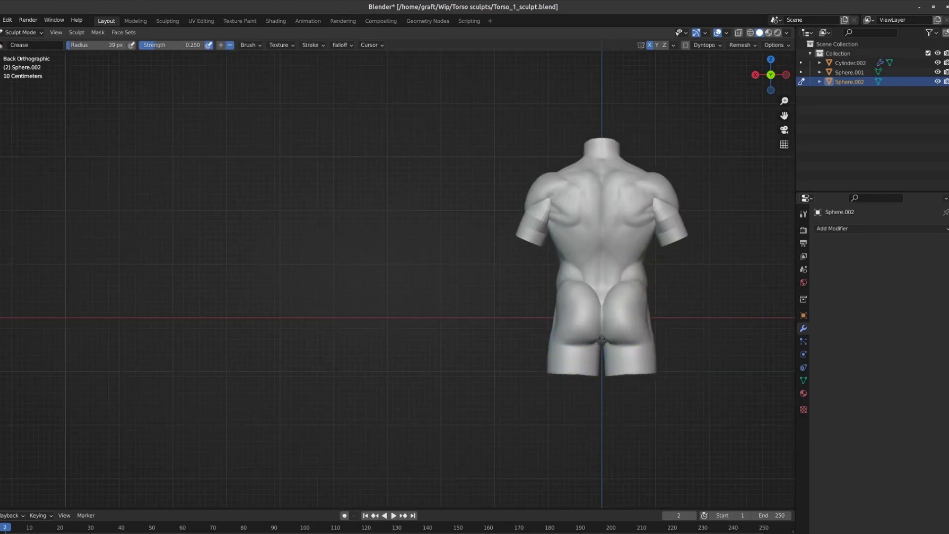
- Grab-pull the flanks and groin lines, checking in front orthographic view
{"action": "key", "text": "g"}
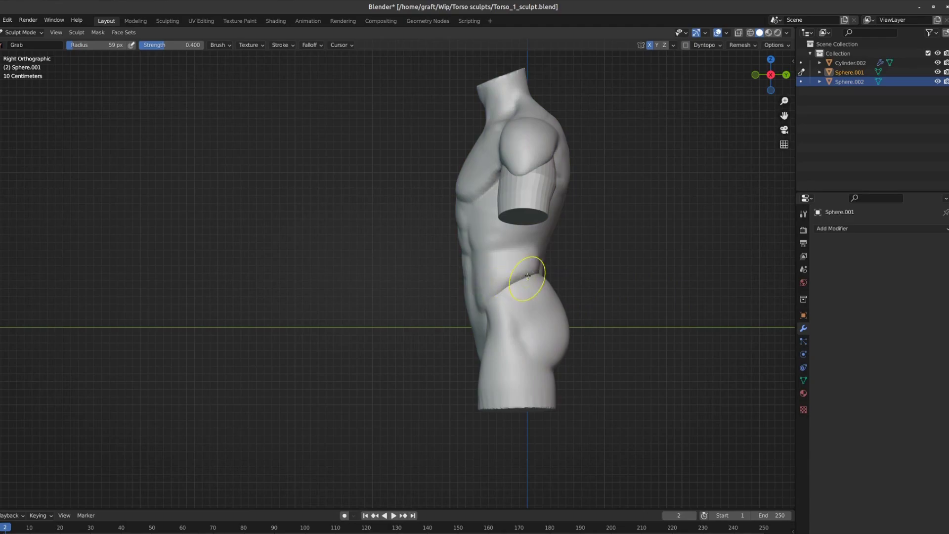
{"action": "middle_click_drag", "start_coordinate": [527, 275], "coordinate": [547, 267]}
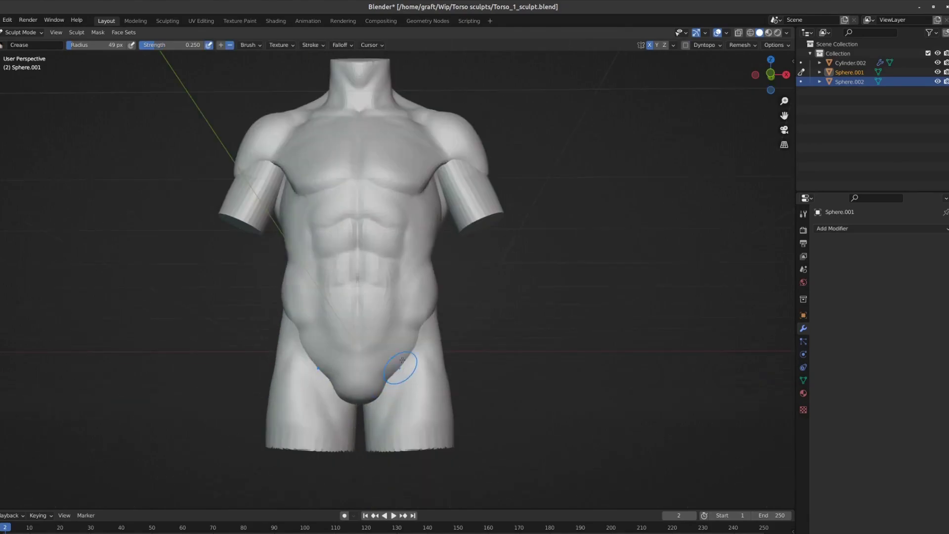
{"action": "key", "text": "KP_1"}
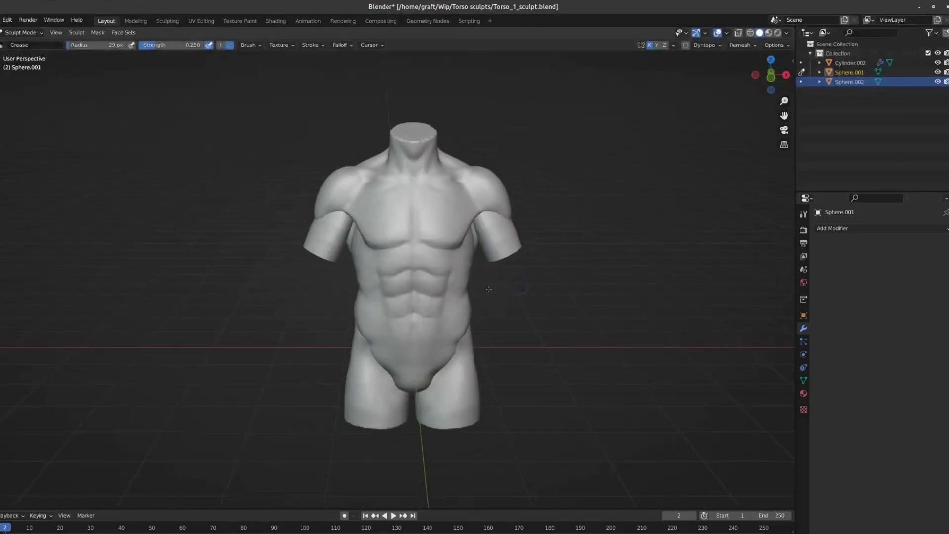
{"action": "scroll", "coordinate": [461, 307], "scroll_direction": "up", "scroll_amount": 4}
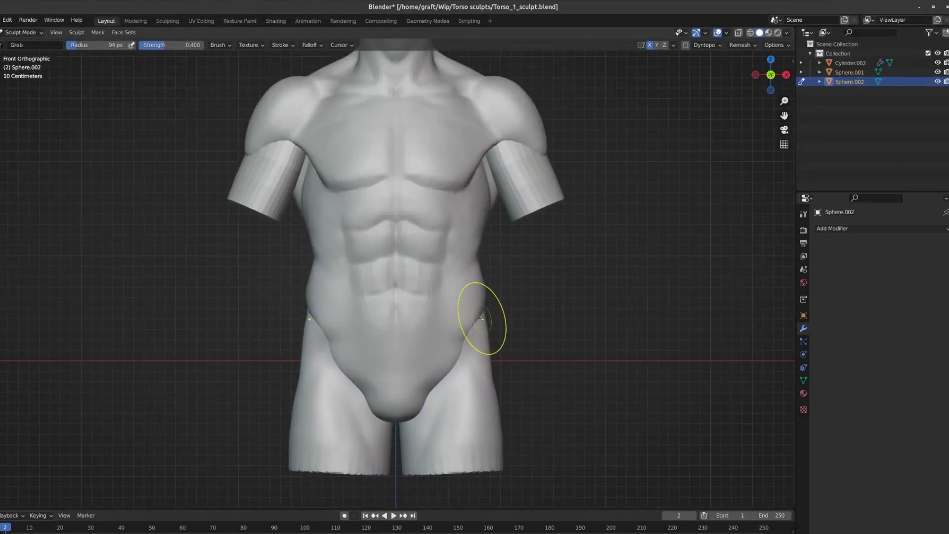
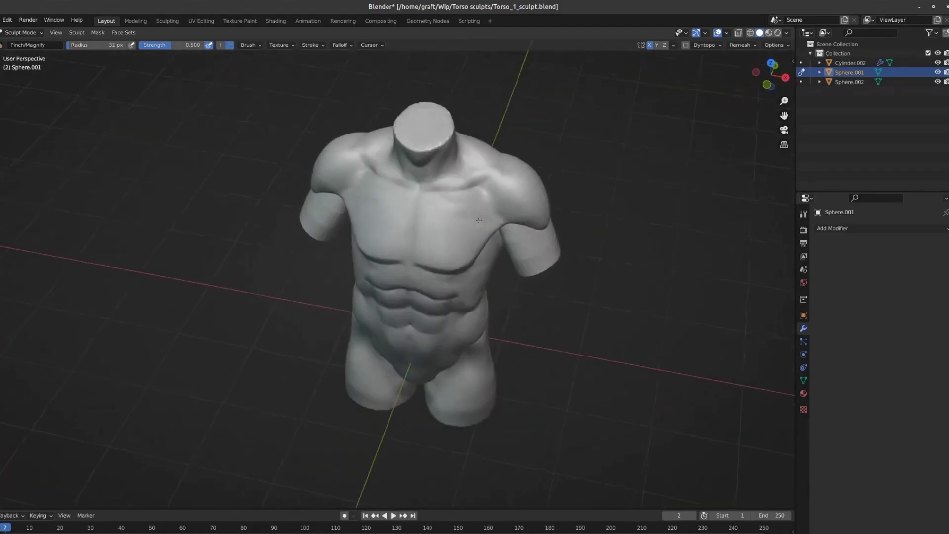
- Orbit and zoom around the torso, checking it from above and from the left side view
{"action": "middle_click_drag", "start_coordinate": [497, 190], "coordinate": [503, 147]}
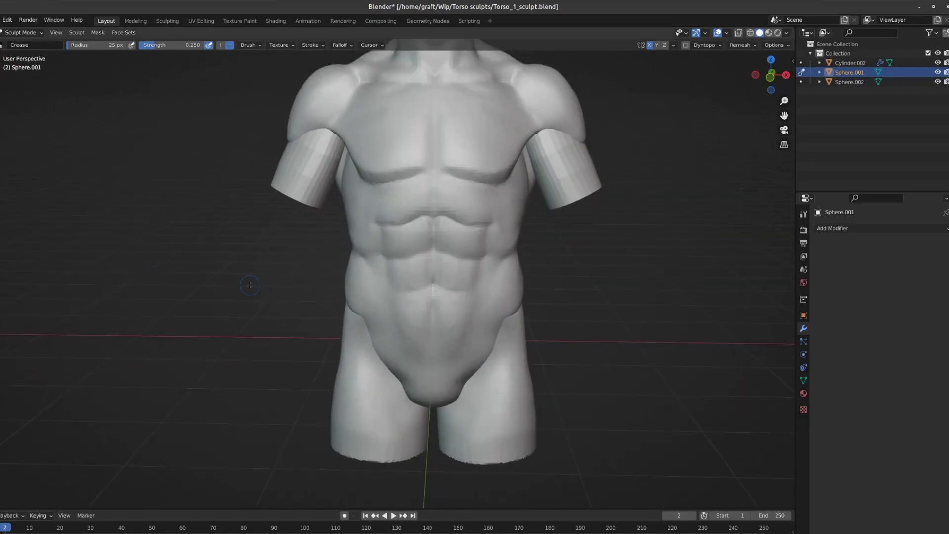
{"action": "scroll", "coordinate": [446, 408], "scroll_direction": "down", "scroll_amount": 5}
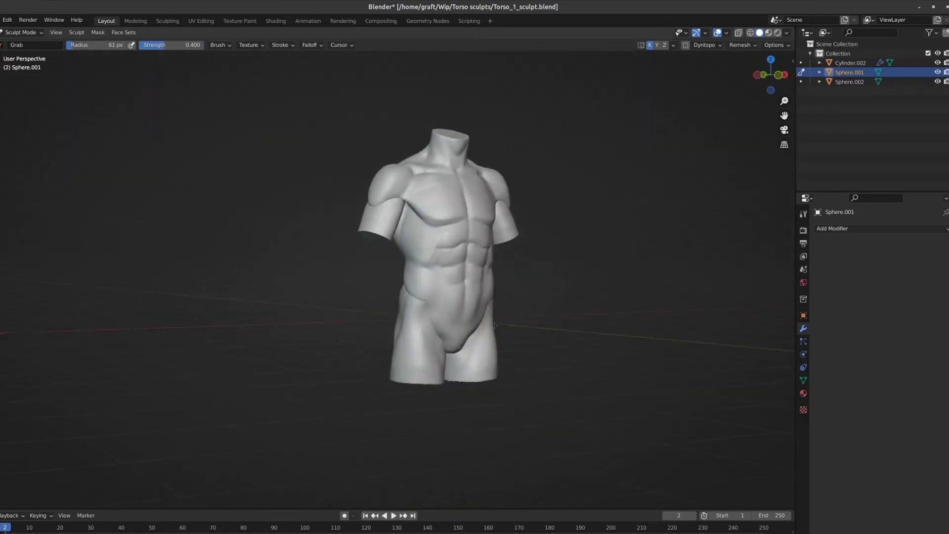
{"action": "mouse_move", "coordinate": [446, 408]}
{"action": "middle_mouse_down"}
{"action": "mouse_move", "coordinate": [494, 346]}
{"action": "mouse_move", "coordinate": [433, 318]}
{"action": "middle_mouse_up"}
{"action": "key", "text": "ctrl+KP_3"}
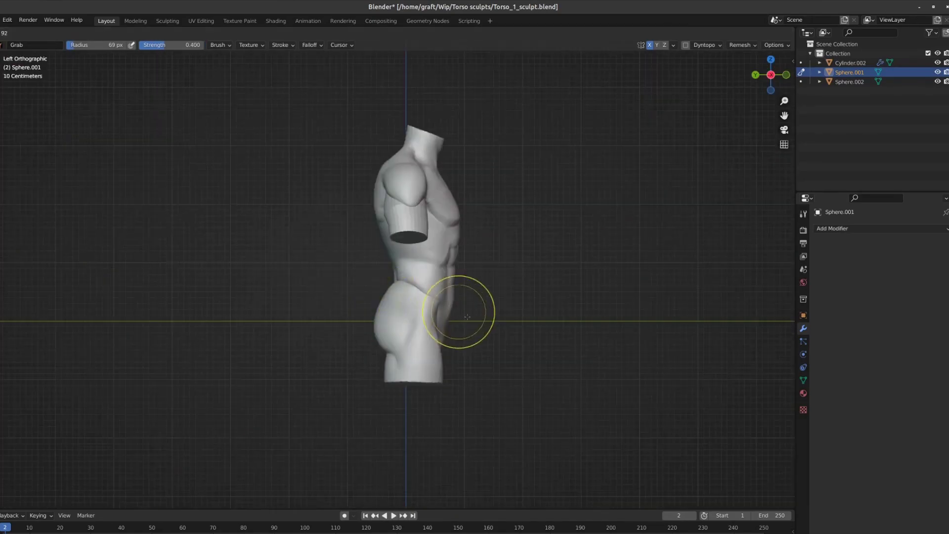
{"action": "scroll", "coordinate": [497, 306], "scroll_direction": "up", "scroll_amount": 3}
{"action": "scroll", "coordinate": [395, 295], "scroll_direction": "up", "scroll_amount": 2}
{"action": "scroll", "coordinate": [403, 290], "scroll_direction": "down", "scroll_amount": 4}
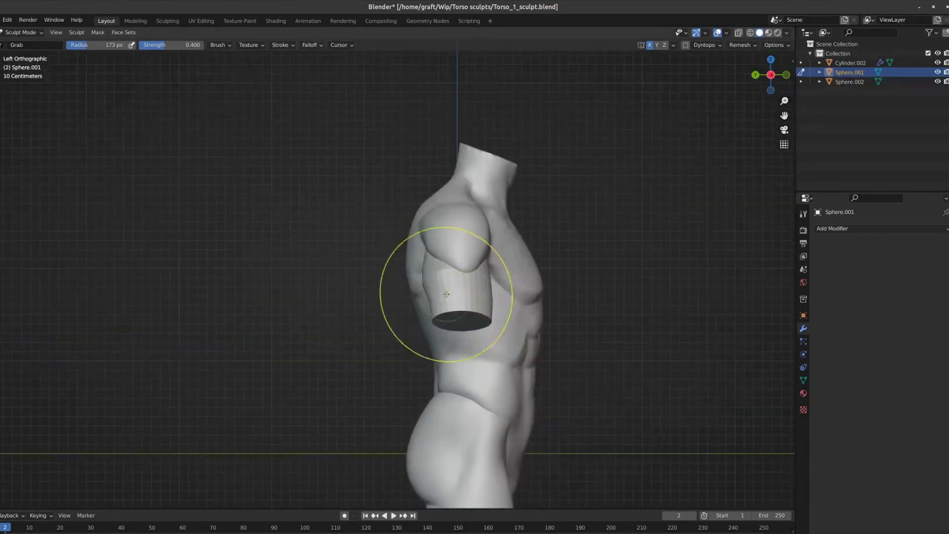
{"action": "scroll", "coordinate": [416, 241], "scroll_direction": "up", "scroll_amount": 4}
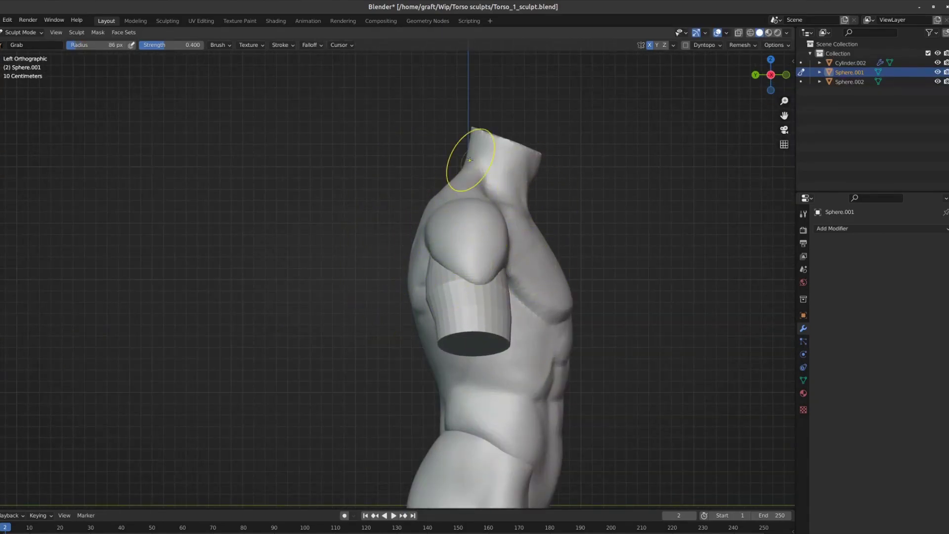
{"action": "scroll", "coordinate": [469, 160], "scroll_direction": "down", "scroll_amount": 3}
{"action": "middle_click_drag", "start_coordinate": [519, 430], "coordinate": [534, 383], "text": "shift"}
- Make Sphere.002 the sculpt target and orbit to inspect the torso's back and front
{"action": "key", "text": "alt+q"}
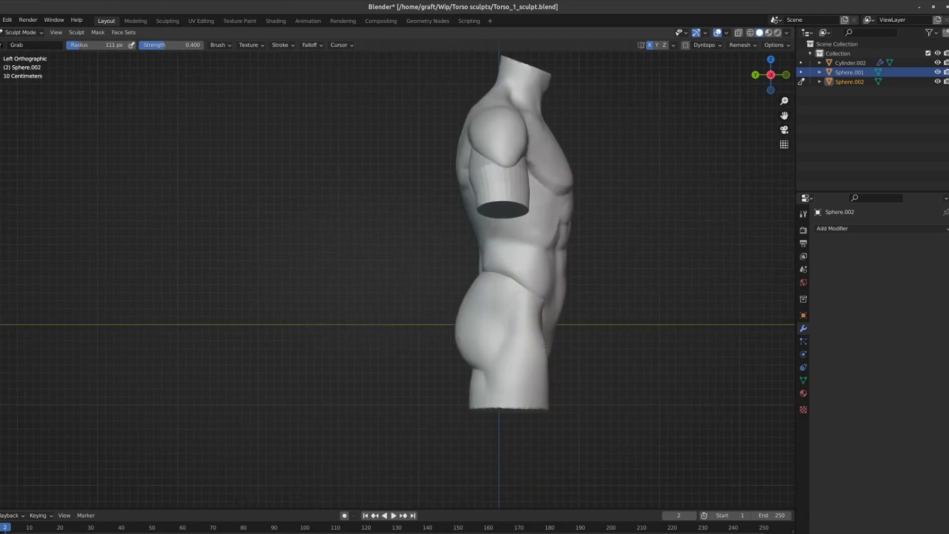
{"action": "scroll", "coordinate": [462, 360], "scroll_direction": "down", "scroll_amount": 3}
{"action": "middle_click_drag", "start_coordinate": [462, 360], "coordinate": [560, 265]}
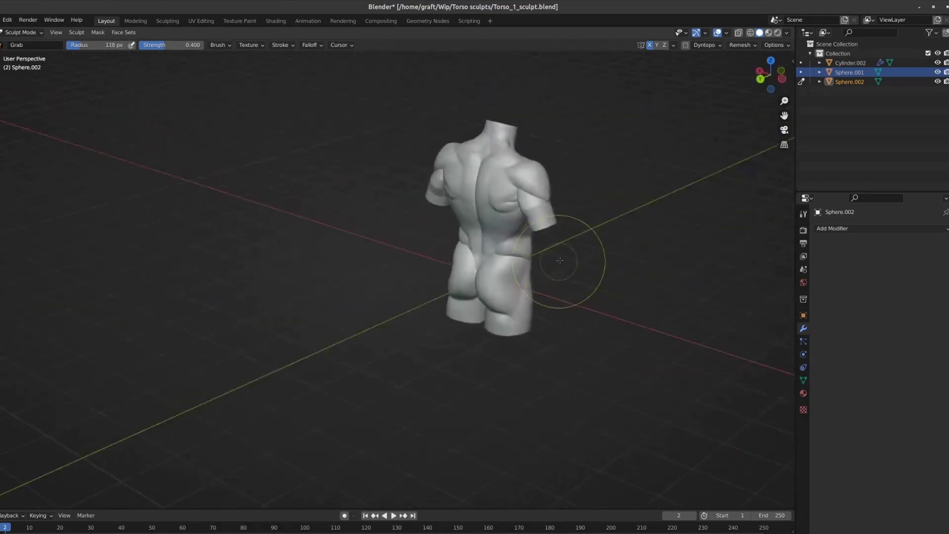
{"action": "scroll", "coordinate": [473, 225], "scroll_direction": "up", "scroll_amount": 1}
{"action": "scroll", "coordinate": [473, 225], "scroll_direction": "up", "scroll_amount": 1}
{"action": "middle_click_drag", "start_coordinate": [473, 225], "coordinate": [499, 265]}
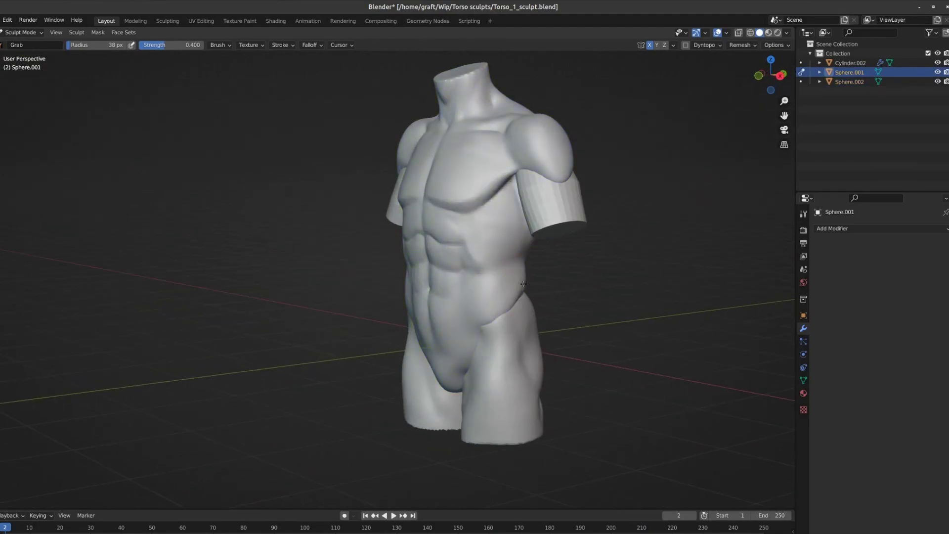
{"action": "middle_click_drag", "start_coordinate": [516, 303], "coordinate": [543, 388]}
{"action": "scroll", "coordinate": [518, 311], "scroll_direction": "down", "scroll_amount": 2}
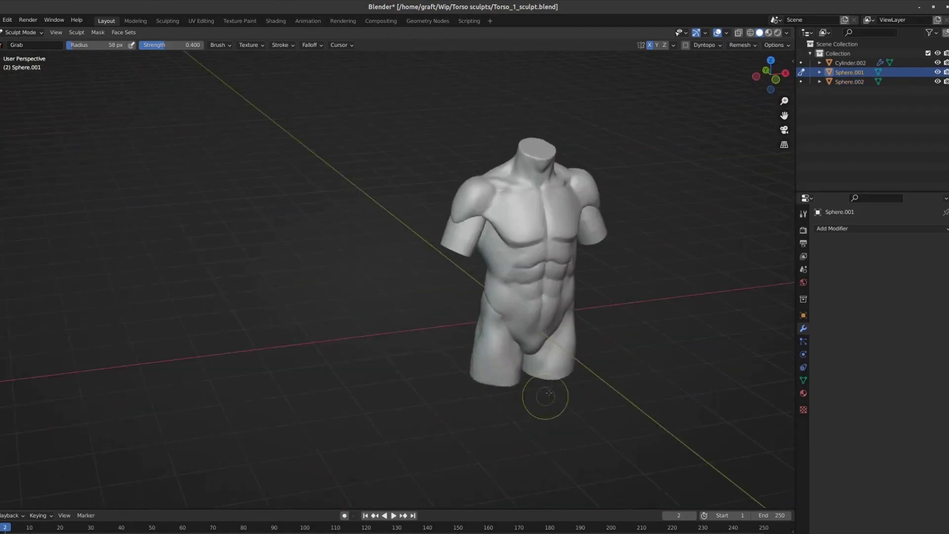
{"action": "scroll", "coordinate": [585, 202], "scroll_direction": "up", "scroll_amount": 3}
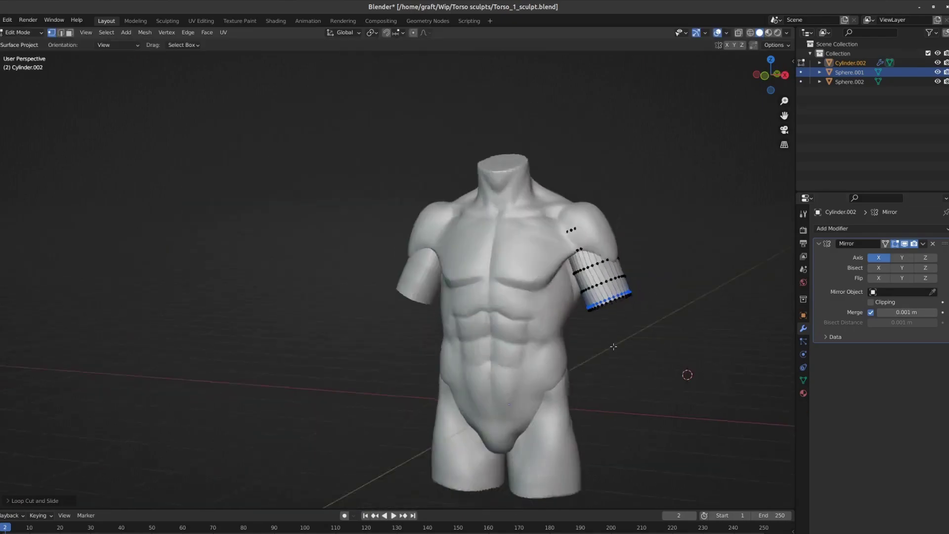
- Return the arm cylinder to Sculpt Mode and voxel-remesh it at 0.03 m
{"action": "middle_click_drag", "start_coordinate": [613, 346], "coordinate": [594, 114]}
{"action": "key", "text": "Tab"}
{"action": "key", "text": "ctrl+Tab"}
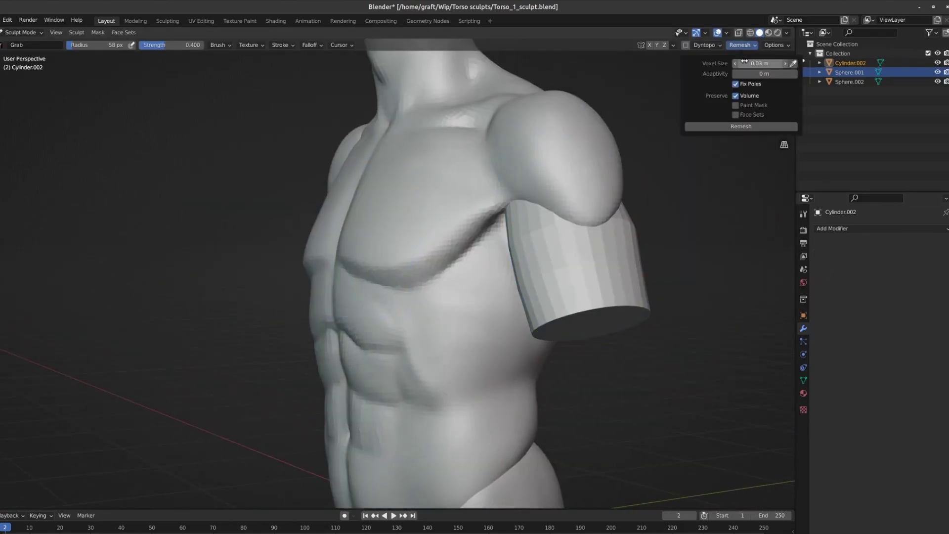
{"action": "key", "text": "ctrl+r"}
- Switch to the Crease brush and tune its size while orbiting from front to back
{"action": "mouse_move", "coordinate": [494, 237]}
{"action": "middle_mouse_down"}
{"action": "mouse_move", "coordinate": [661, 186]}
{"action": "mouse_move", "coordinate": [638, 246]}
{"action": "mouse_move", "coordinate": [666, 254]}
{"action": "mouse_move", "coordinate": [646, 212]}
{"action": "middle_mouse_up"}
{"action": "key", "text": "shift+c"}
{"action": "key", "text": "f"}
{"action": "left_click", "coordinate": [667, 218]}
{"action": "key", "text": "f"}
{"action": "left_click", "coordinate": [639, 245]}
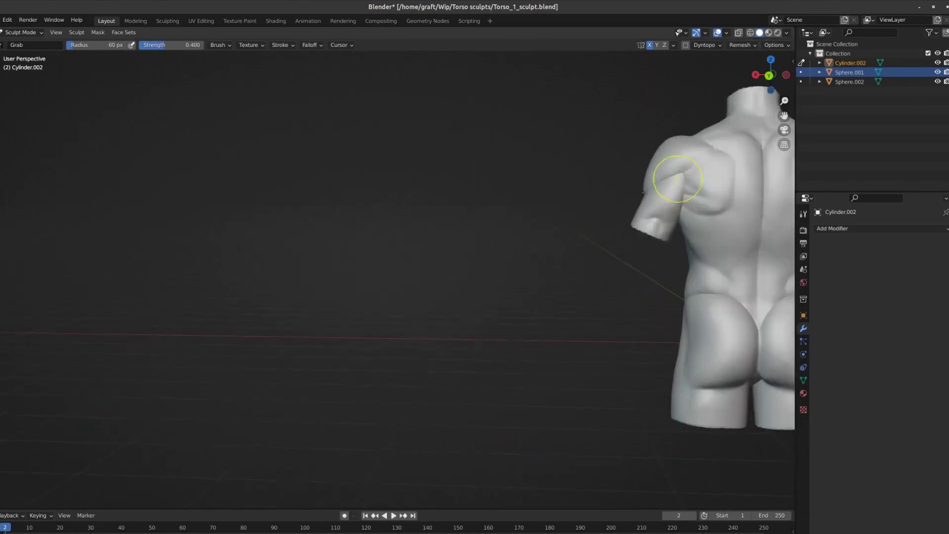
{"action": "scroll", "coordinate": [646, 212], "scroll_direction": "down", "scroll_amount": 3}
{"action": "middle_click_drag", "start_coordinate": [571, 258], "coordinate": [571, 281]}
{"action": "key", "text": "f"}
{"action": "left_click", "coordinate": [605, 241]}
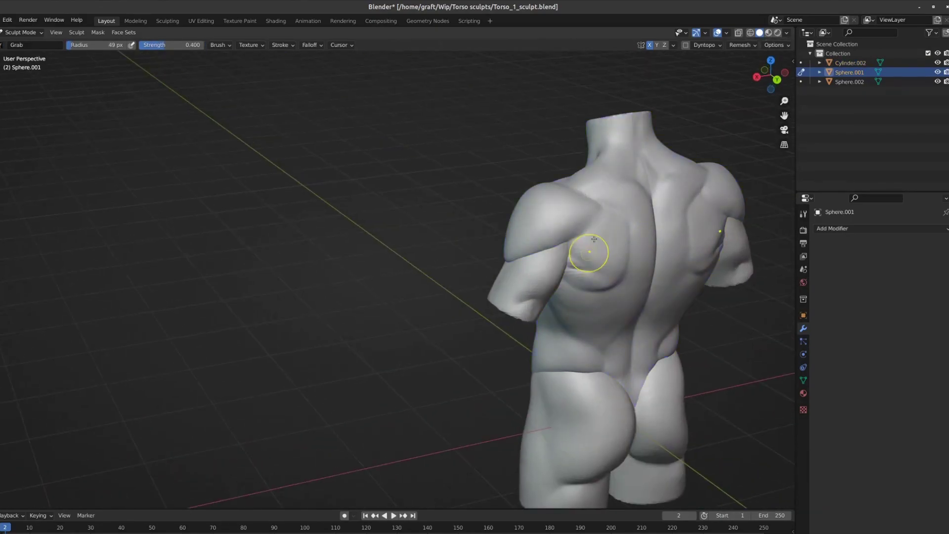
- Pick Clay Strips, then use Grab to pull the torso's right flank outward from the front
{"action": "key", "text": "shift+space"}
{"action": "mouse_move", "coordinate": [593, 239]}
{"action": "middle_mouse_down"}
{"action": "mouse_move", "coordinate": [573, 228]}
{"action": "mouse_move", "coordinate": [656, 245]}
{"action": "mouse_move", "coordinate": [463, 199]}
{"action": "mouse_move", "coordinate": [414, 277]}
{"action": "middle_mouse_up"}
{"action": "left_click", "coordinate": [574, 227]}
{"action": "key", "text": "g"}
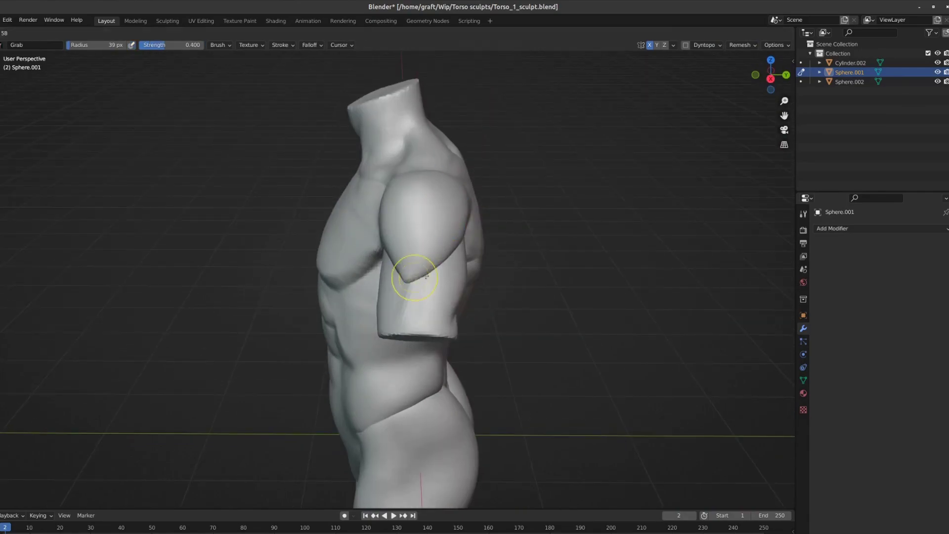
{"action": "scroll", "coordinate": [414, 277], "scroll_direction": "up", "scroll_amount": 2}
{"action": "key", "text": "KP_1"}
{"action": "scroll", "coordinate": [445, 287], "scroll_direction": "up", "scroll_amount": 3}
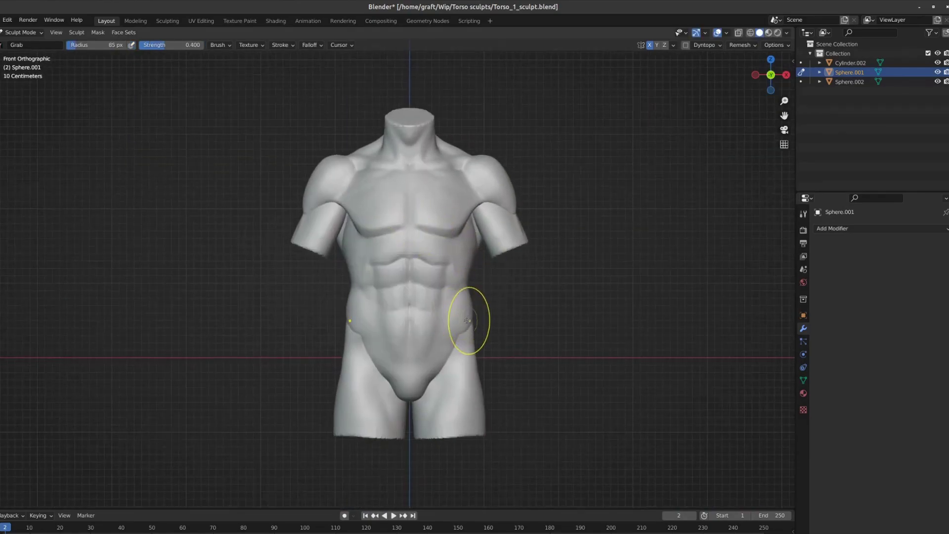
{"action": "left_click_drag", "start_coordinate": [482, 300], "coordinate": [474, 307]}
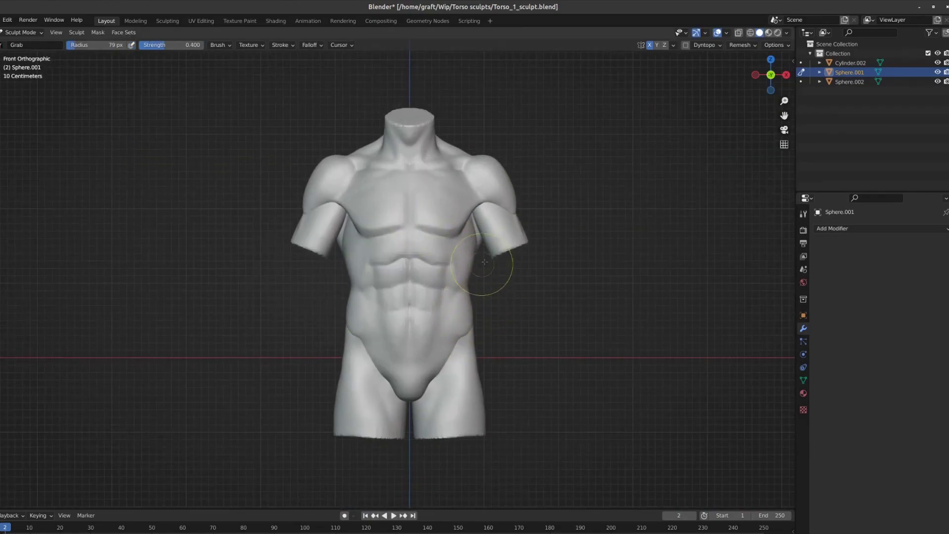
- Keep reshaping the lower torso and groin with Grab from front and low angles
{"action": "middle_click_drag", "start_coordinate": [485, 261], "coordinate": [423, 419]}
{"action": "key", "text": "KP_1"}
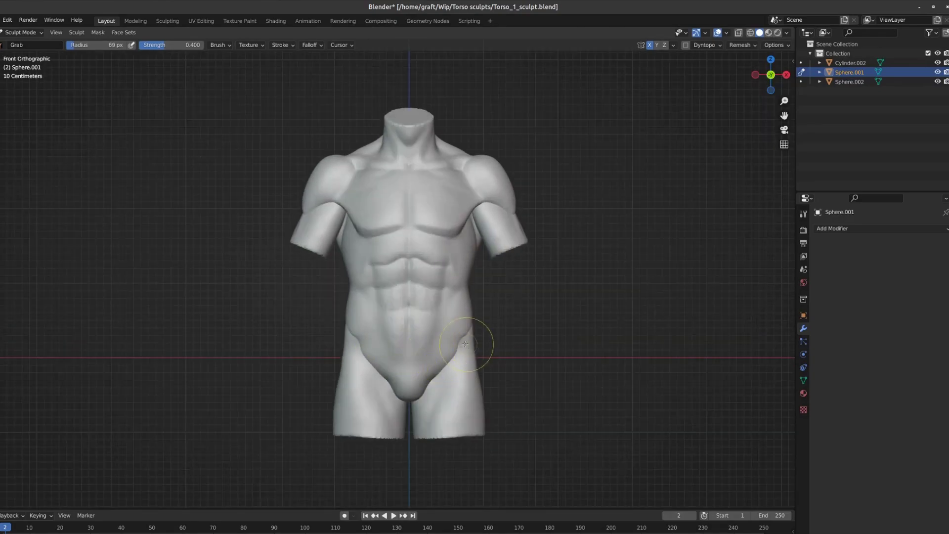
{"action": "scroll", "coordinate": [460, 343], "scroll_direction": "up", "scroll_amount": 2}
{"action": "middle_click_drag", "start_coordinate": [453, 341], "coordinate": [454, 346]}
{"action": "scroll", "coordinate": [459, 348], "scroll_direction": "up", "scroll_amount": 2}
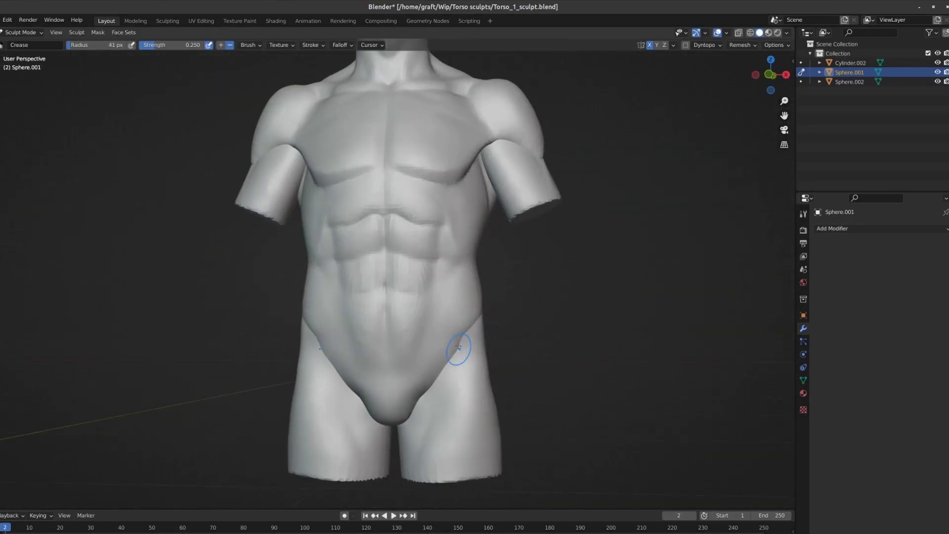
{"action": "key", "text": "KP_1"}
{"action": "key", "text": "g"}
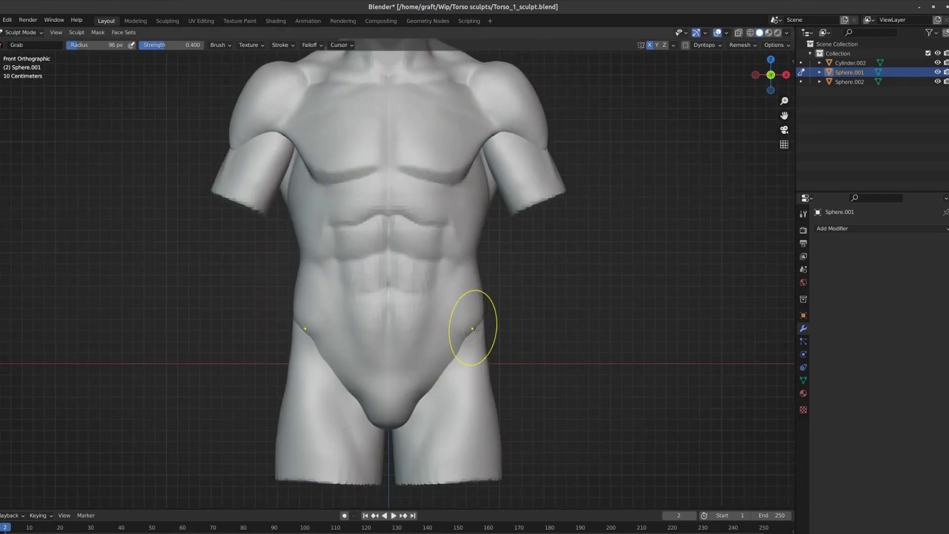
{"action": "middle_click_drag", "start_coordinate": [465, 250], "coordinate": [419, 308]}
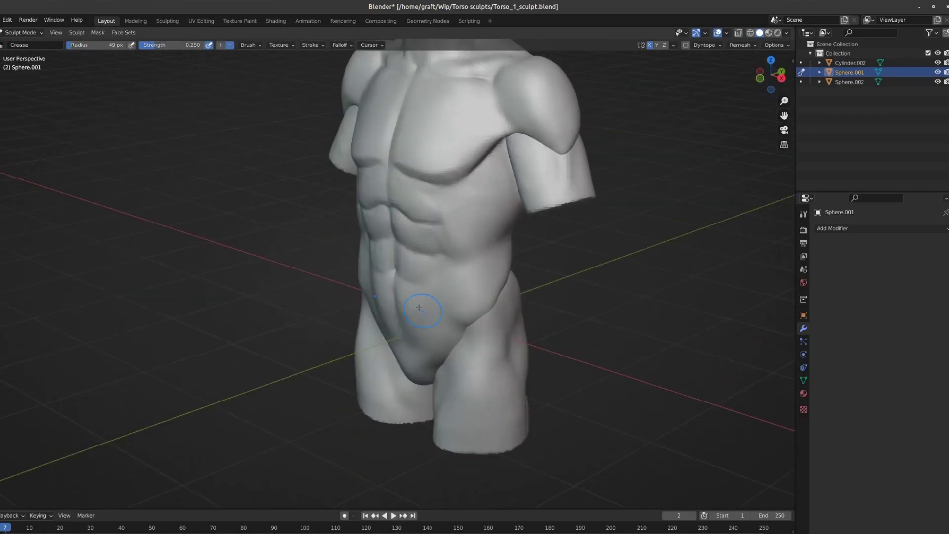
{"action": "mouse_move", "coordinate": [414, 361]}
{"action": "middle_mouse_down"}
{"action": "mouse_move", "coordinate": [425, 348]}
{"action": "mouse_move", "coordinate": [441, 376]}
{"action": "mouse_move", "coordinate": [430, 377]}
{"action": "mouse_move", "coordinate": [482, 303]}
{"action": "mouse_move", "coordinate": [467, 331]}
{"action": "mouse_move", "coordinate": [464, 277]}
{"action": "mouse_move", "coordinate": [492, 216]}
{"action": "middle_mouse_up"}
{"action": "key", "text": "g"}
- Make Sphere.001 the sculpt target and enlarge the brush from the front view
{"action": "key", "text": "alt+q"}
{"action": "scroll", "coordinate": [445, 366], "scroll_direction": "down", "scroll_amount": 5}
{"action": "scroll", "coordinate": [444, 346], "scroll_direction": "down", "scroll_amount": 3}
{"action": "key", "text": "KP_1"}
{"action": "key", "text": "KP_7"}
{"action": "scroll", "coordinate": [502, 170], "scroll_direction": "up", "scroll_amount": 3}
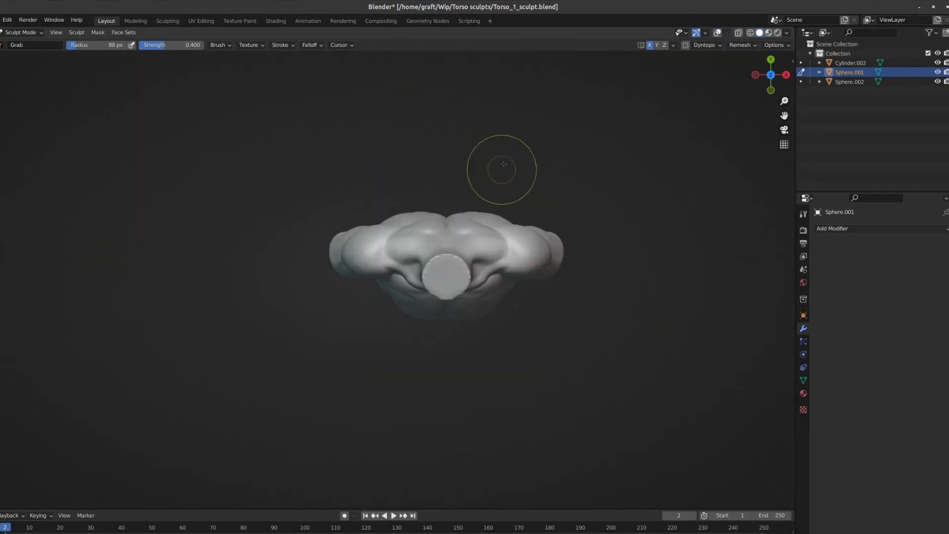
{"action": "key", "text": "KP_1"}
{"action": "scroll", "coordinate": [541, 201], "scroll_direction": "up", "scroll_amount": 2}
{"action": "scroll", "coordinate": [539, 164], "scroll_direction": "up", "scroll_amount": 3}
{"action": "key", "text": "f"}
{"action": "left_click", "coordinate": [526, 153]}
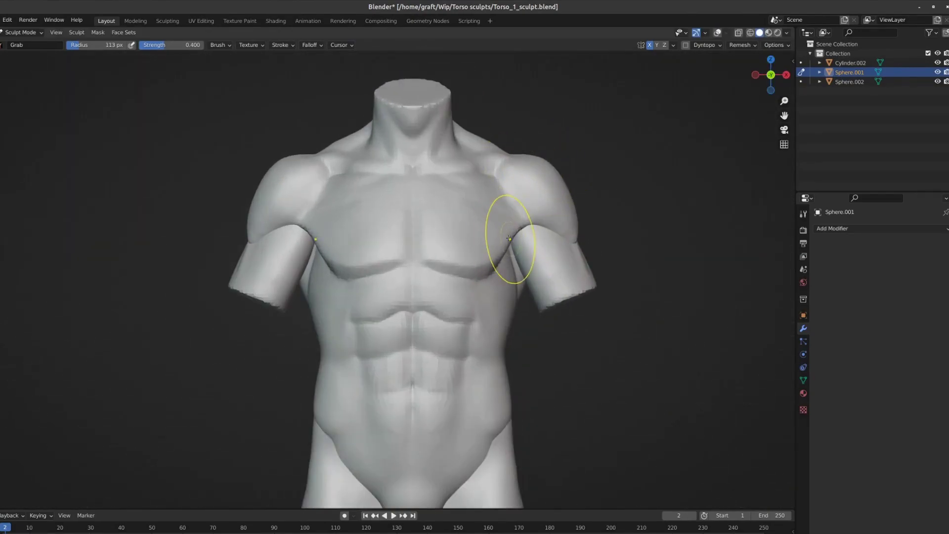
{"action": "mouse_move", "coordinate": [477, 319]}
{"action": "middle_mouse_down"}
{"action": "mouse_move", "coordinate": [466, 343]}
{"action": "mouse_move", "coordinate": [502, 258]}
{"action": "mouse_move", "coordinate": [494, 253]}
{"action": "middle_mouse_up"}
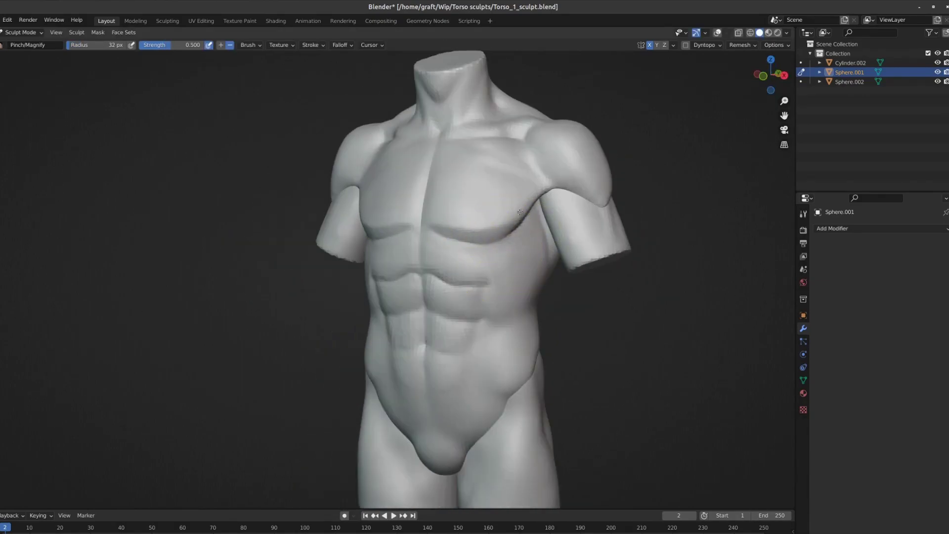
- Crease the muscle separations with the Crease brush while orbiting around the torso
{"action": "key", "text": "shift+c"}
{"action": "mouse_move", "coordinate": [486, 286]}
{"action": "middle_mouse_down"}
{"action": "mouse_move", "coordinate": [420, 306]}
{"action": "mouse_move", "coordinate": [488, 282]}
{"action": "mouse_move", "coordinate": [503, 282]}
{"action": "mouse_move", "coordinate": [509, 296]}
{"action": "mouse_move", "coordinate": [483, 286]}
{"action": "mouse_move", "coordinate": [364, 297]}
{"action": "mouse_move", "coordinate": [357, 340]}
{"action": "middle_mouse_up"}
{"action": "scroll", "coordinate": [445, 297], "scroll_direction": "down", "scroll_amount": 3}
{"action": "scroll", "coordinate": [402, 315], "scroll_direction": "up", "scroll_amount": 3}
{"action": "mouse_move", "coordinate": [356, 389]}
{"action": "middle_mouse_down"}
{"action": "mouse_move", "coordinate": [430, 402]}
{"action": "mouse_move", "coordinate": [434, 339]}
{"action": "middle_mouse_up"}
{"action": "scroll", "coordinate": [440, 265], "scroll_direction": "down", "scroll_amount": 2}
{"action": "scroll", "coordinate": [414, 280], "scroll_direction": "up", "scroll_amount": 4}
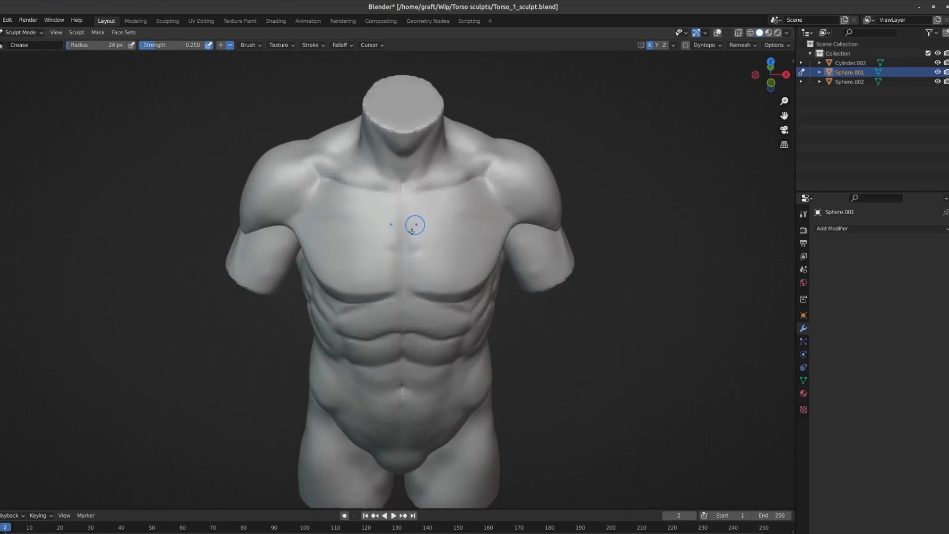
{"action": "mouse_move", "coordinate": [412, 232]}
{"action": "middle_mouse_down"}
{"action": "mouse_move", "coordinate": [498, 248]}
{"action": "mouse_move", "coordinate": [492, 212]}
{"action": "mouse_move", "coordinate": [527, 223]}
{"action": "mouse_move", "coordinate": [540, 265]}
{"action": "mouse_move", "coordinate": [562, 250]}
{"action": "mouse_move", "coordinate": [541, 262]}
{"action": "middle_mouse_up"}
- Switch sculpt targets through the arm cylinder and Sphere.002 to refine the back, then return to the main torso
{"action": "key", "text": "alt+q"}
{"action": "scroll", "coordinate": [541, 262], "scroll_direction": "down", "scroll_amount": 2}
{"action": "scroll", "coordinate": [549, 307], "scroll_direction": "up", "scroll_amount": 4}
{"action": "key", "text": "alt+q"}
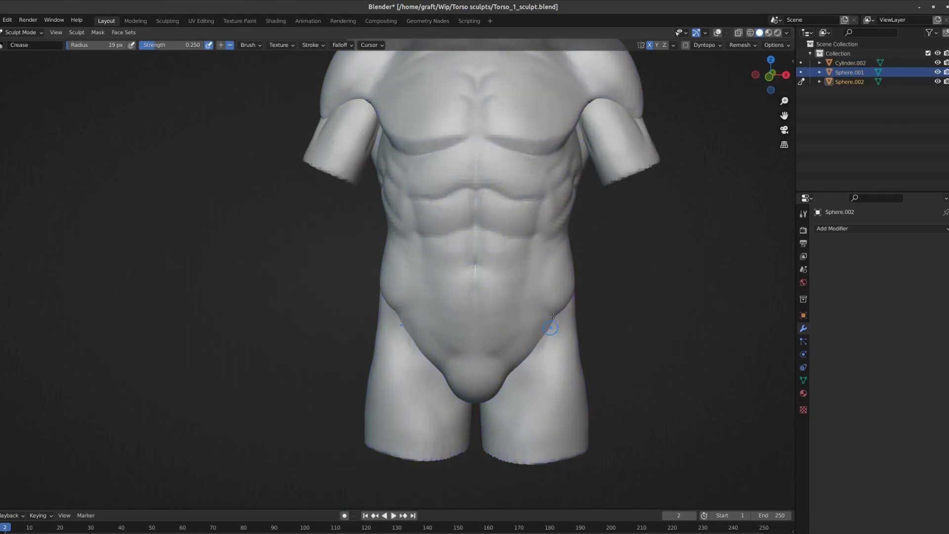
{"action": "mouse_move", "coordinate": [553, 315]}
{"action": "middle_mouse_down"}
{"action": "mouse_move", "coordinate": [572, 375]}
{"action": "mouse_move", "coordinate": [589, 357]}
{"action": "middle_mouse_up"}
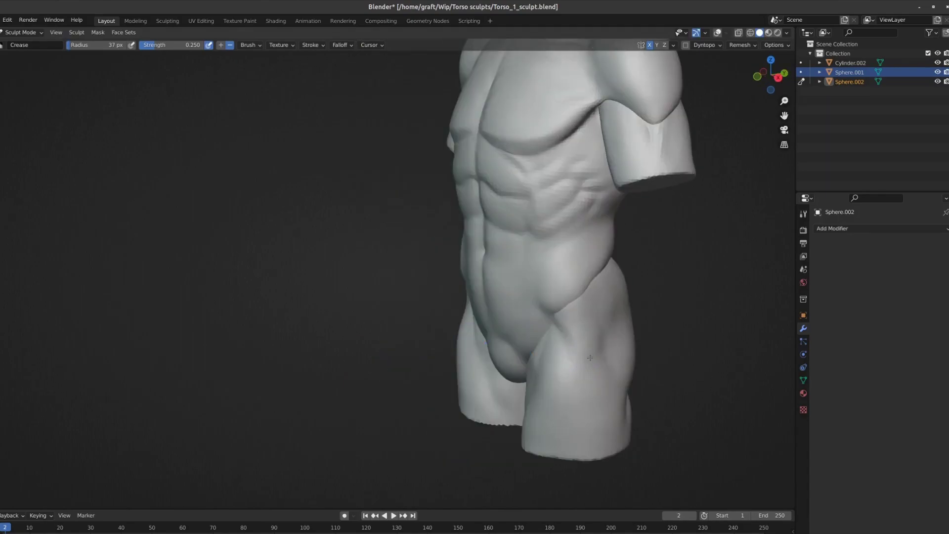
{"action": "middle_click_drag", "start_coordinate": [596, 303], "coordinate": [610, 364]}
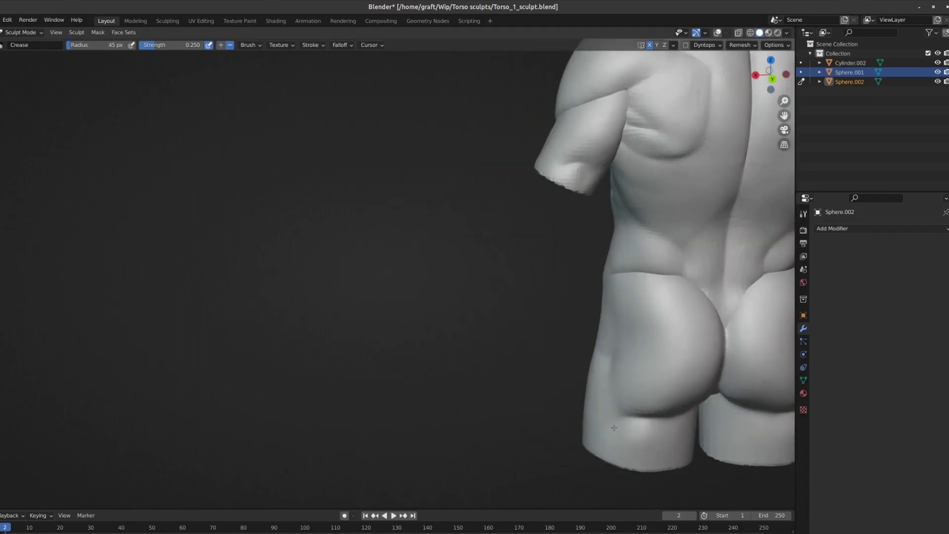
{"action": "middle_click_drag", "start_coordinate": [682, 310], "coordinate": [593, 296]}
{"action": "key", "text": "alt+q"}
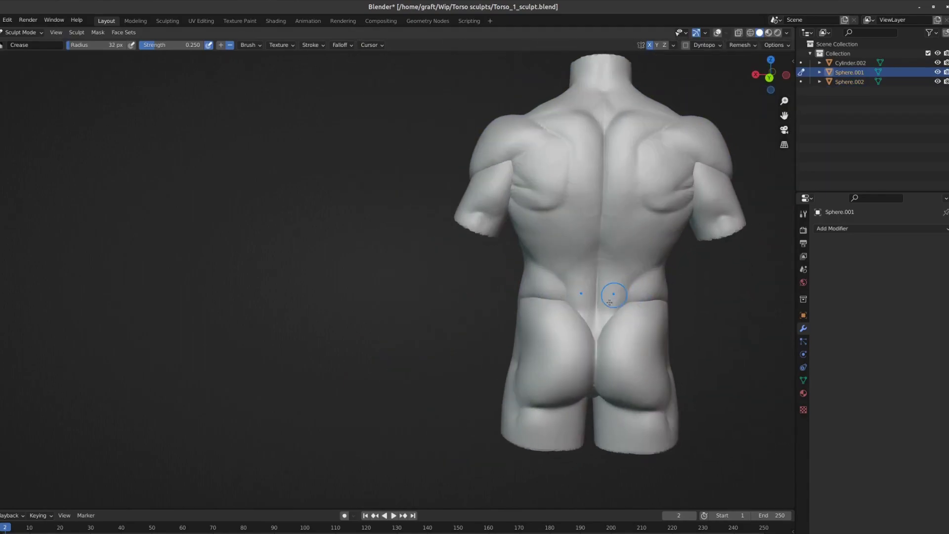
{"action": "scroll", "coordinate": [568, 303], "scroll_direction": "down", "scroll_amount": 3}
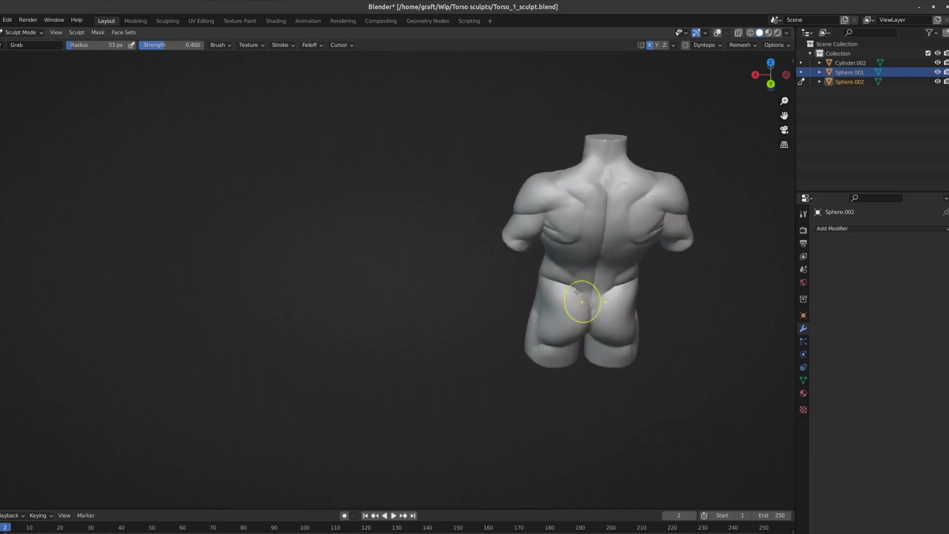
{"action": "mouse_move", "coordinate": [568, 299]}
{"action": "middle_mouse_down"}
{"action": "mouse_move", "coordinate": [543, 304]}
{"action": "mouse_move", "coordinate": [545, 350]}
{"action": "mouse_move", "coordinate": [576, 274]}
{"action": "middle_mouse_up"}
{"action": "scroll", "coordinate": [543, 304], "scroll_direction": "up", "scroll_amount": 4}
{"action": "scroll", "coordinate": [545, 351], "scroll_direction": "down", "scroll_amount": 3}
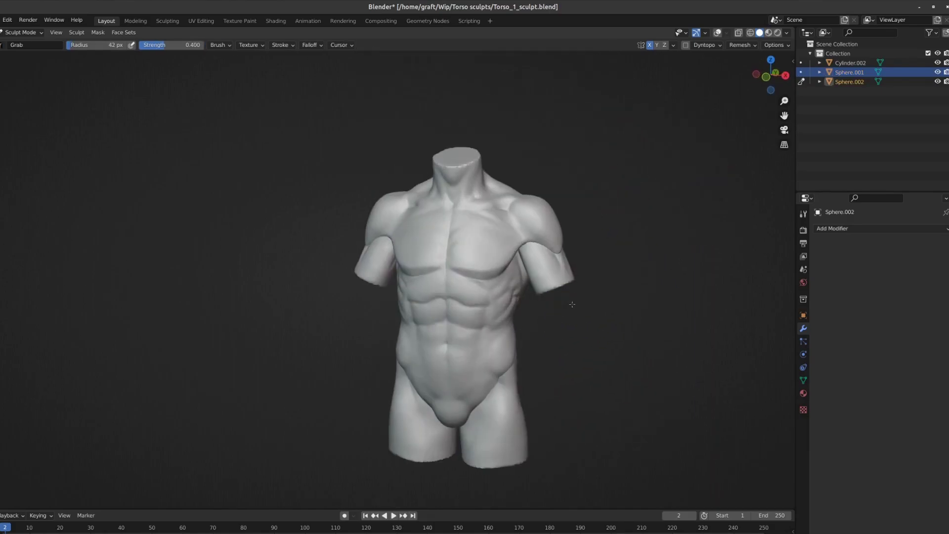
{"action": "scroll", "coordinate": [575, 273], "scroll_direction": "up", "scroll_amount": 2}
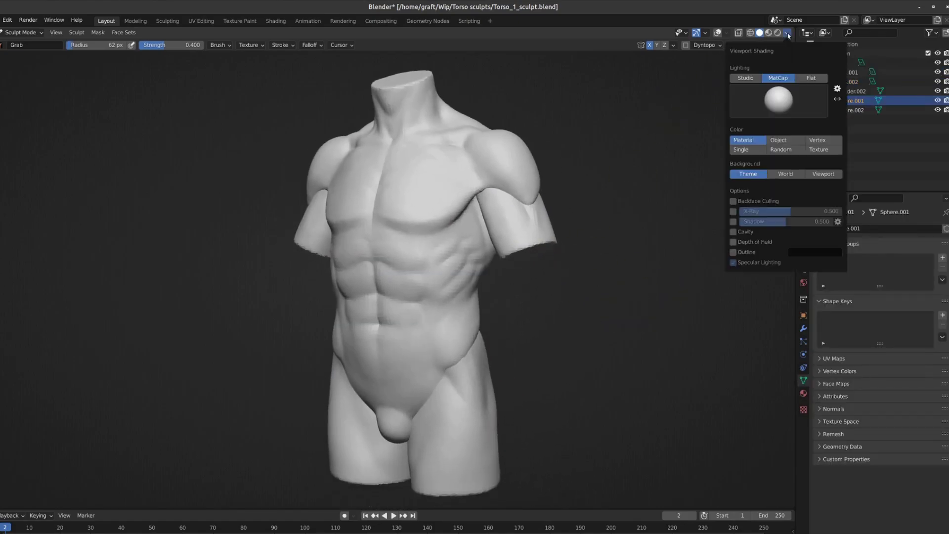
- Reselect the torso, re-enter Sculpt Mode and voxel-remesh it from the header Remesh settings
{"action": "key", "text": "z"}
{"action": "left_click", "coordinate": [548, 183]}
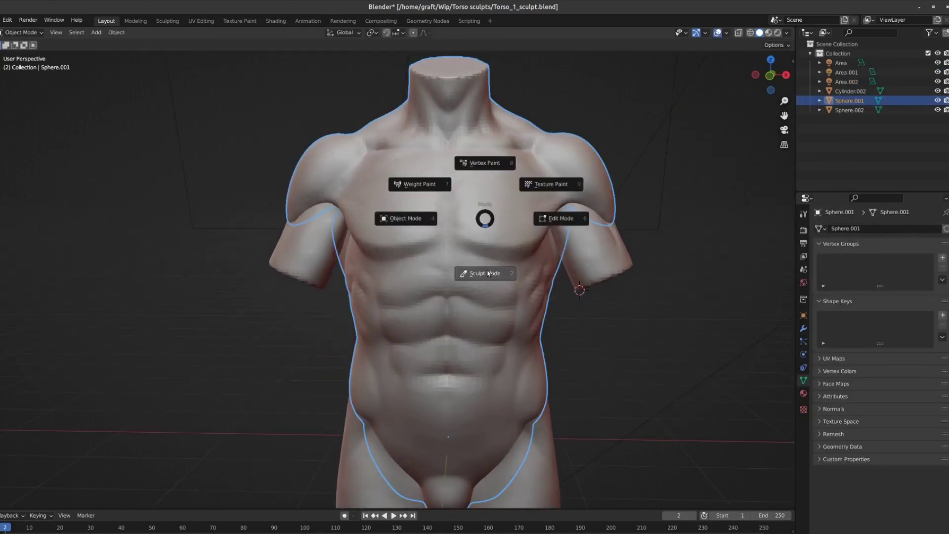
{"action": "left_click", "coordinate": [740, 45]}
{"action": "left_click", "coordinate": [750, 63]}
{"action": "left_click", "coordinate": [747, 129]}
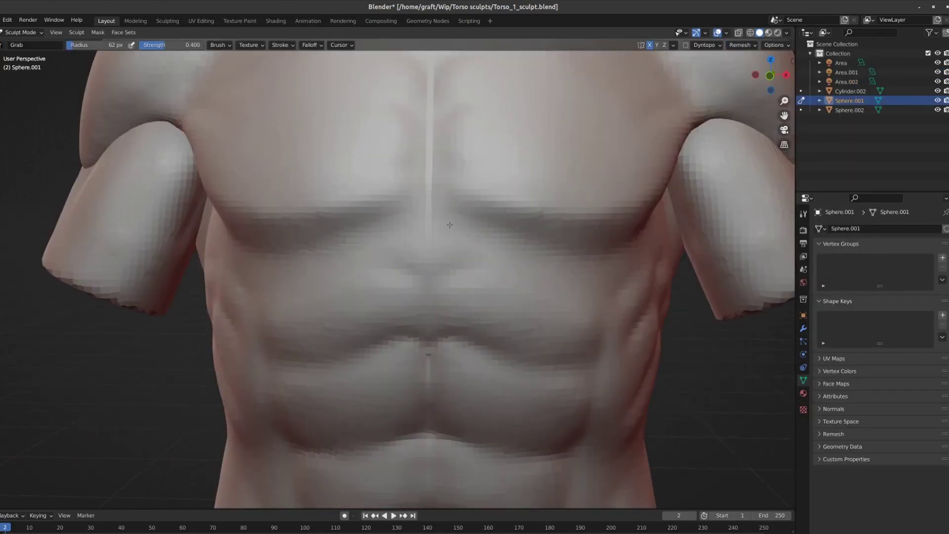
{"action": "left_click", "coordinate": [745, 62]}
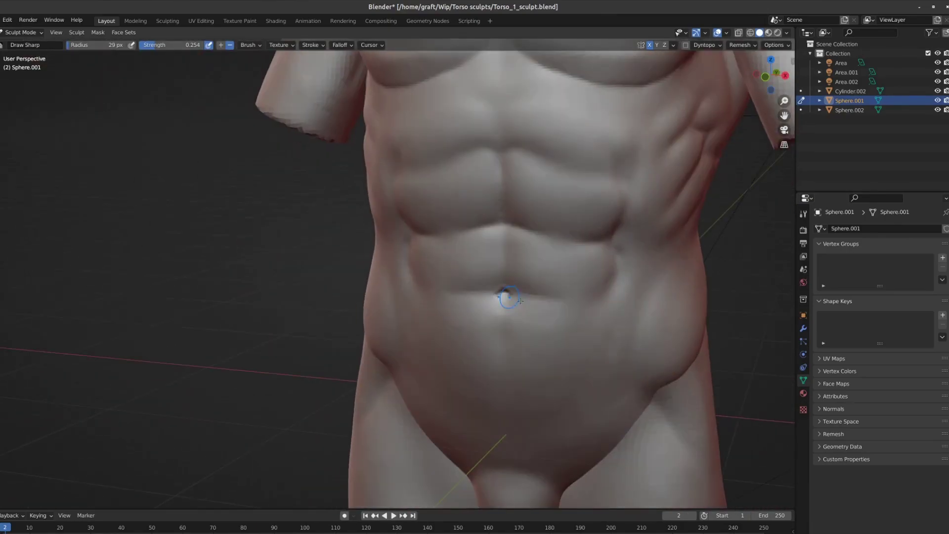
- Trace the ab separations with Draw Sharp, turning the torso to face the camera
{"action": "scroll", "coordinate": [509, 175], "scroll_direction": "down", "scroll_amount": 3}
{"action": "scroll", "coordinate": [509, 175], "scroll_direction": "down", "scroll_amount": 3}
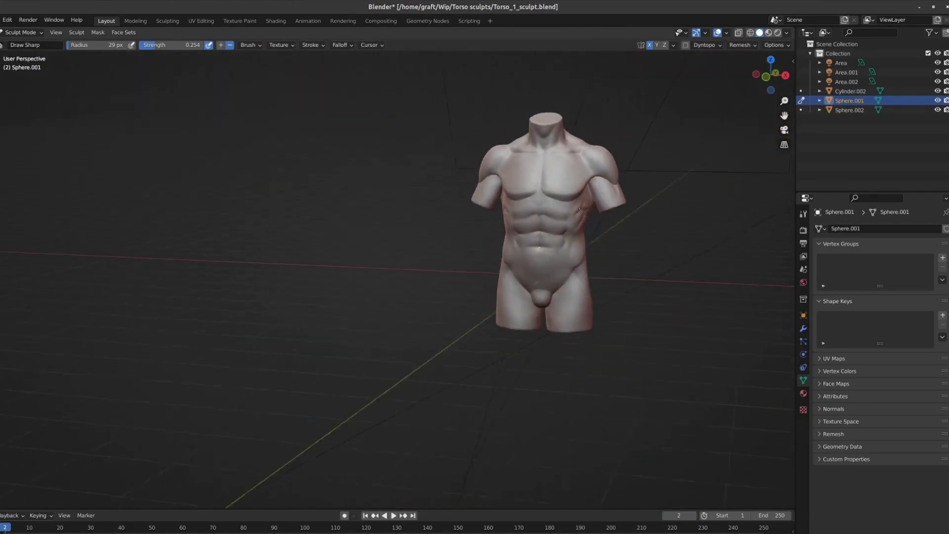
{"action": "scroll", "coordinate": [510, 175], "scroll_direction": "up", "scroll_amount": 4}
{"action": "middle_click_drag", "start_coordinate": [510, 175], "coordinate": [524, 214]}
{"action": "scroll", "coordinate": [524, 213], "scroll_direction": "up", "scroll_amount": 3}
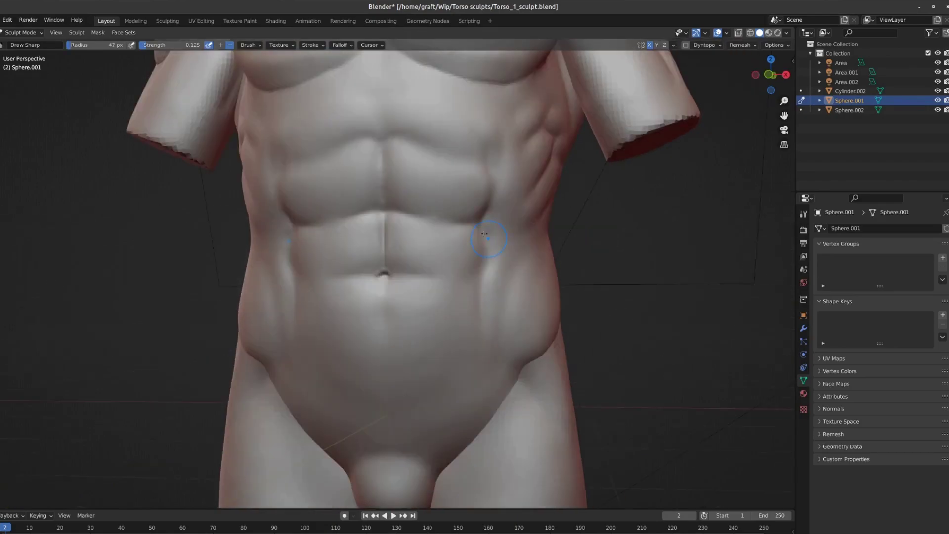
{"action": "scroll", "coordinate": [472, 280], "scroll_direction": "down", "scroll_amount": 4}
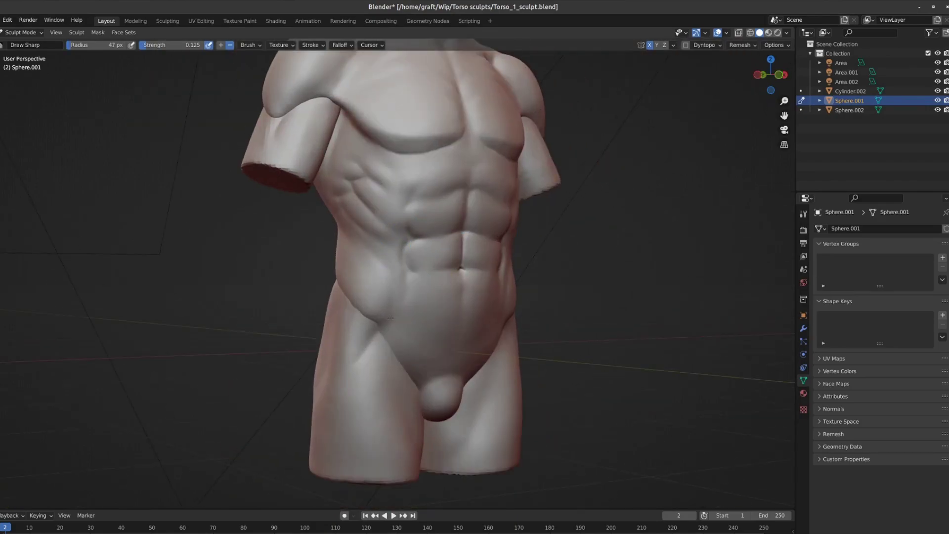
{"action": "middle_click_drag", "start_coordinate": [389, 318], "coordinate": [534, 295]}
{"action": "key", "text": "grave"}
{"action": "scroll", "coordinate": [495, 222], "scroll_direction": "up", "scroll_amount": 3}
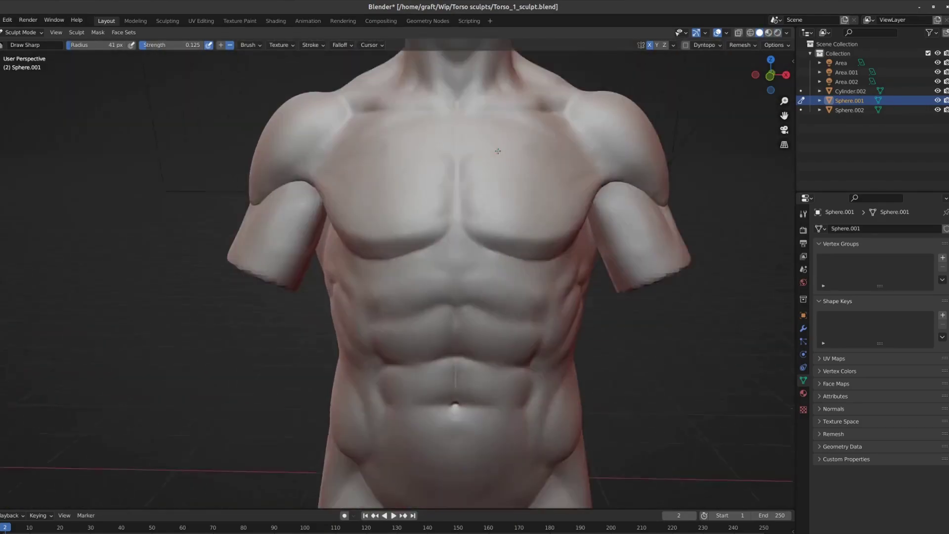
{"action": "scroll", "coordinate": [472, 197], "scroll_direction": "up", "scroll_amount": 2}
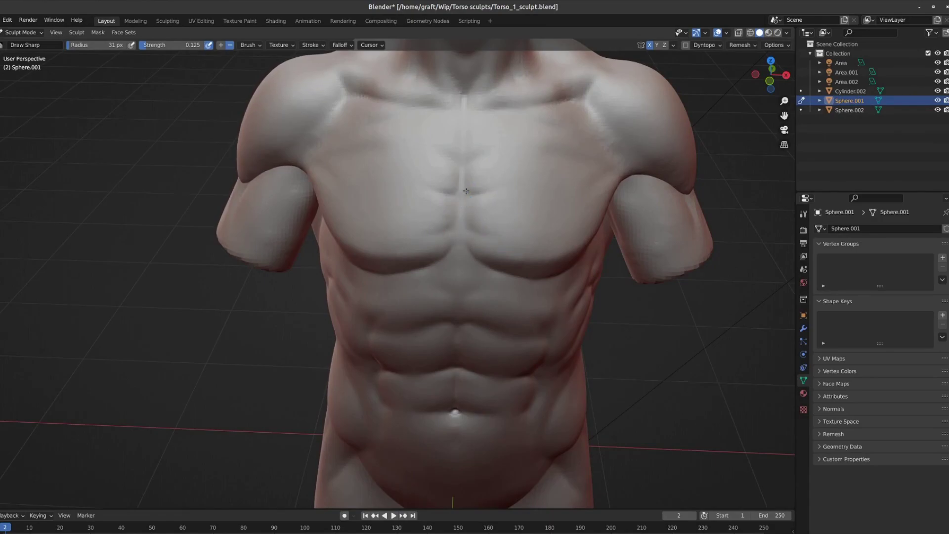
- Sharpen the pectoral lines, collarbones and neck tendons, orbiting over the chest
{"action": "middle_click_drag", "start_coordinate": [465, 191], "coordinate": [515, 216]}
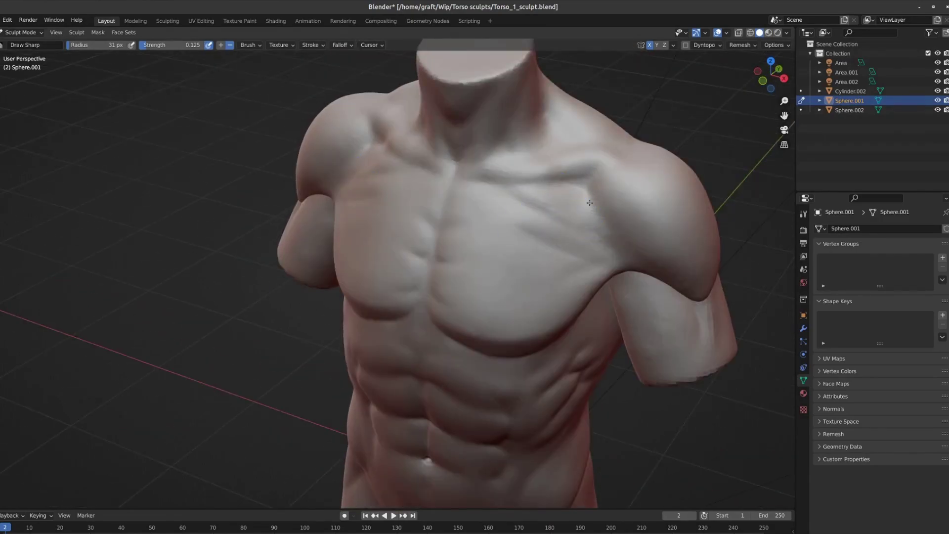
{"action": "middle_click_drag", "start_coordinate": [589, 202], "coordinate": [487, 325]}
{"action": "mouse_move", "coordinate": [571, 327]}
{"action": "middle_mouse_down"}
{"action": "mouse_move", "coordinate": [587, 327]}
{"action": "mouse_move", "coordinate": [638, 272]}
{"action": "mouse_move", "coordinate": [646, 201]}
{"action": "mouse_move", "coordinate": [678, 212]}
{"action": "mouse_move", "coordinate": [699, 347]}
{"action": "mouse_move", "coordinate": [619, 294]}
{"action": "middle_mouse_up"}
{"action": "mouse_move", "coordinate": [565, 248]}
{"action": "middle_mouse_down"}
{"action": "mouse_move", "coordinate": [548, 302]}
{"action": "mouse_move", "coordinate": [424, 275]}
{"action": "middle_mouse_up"}
{"action": "scroll", "coordinate": [424, 275], "scroll_direction": "up", "scroll_amount": 3}
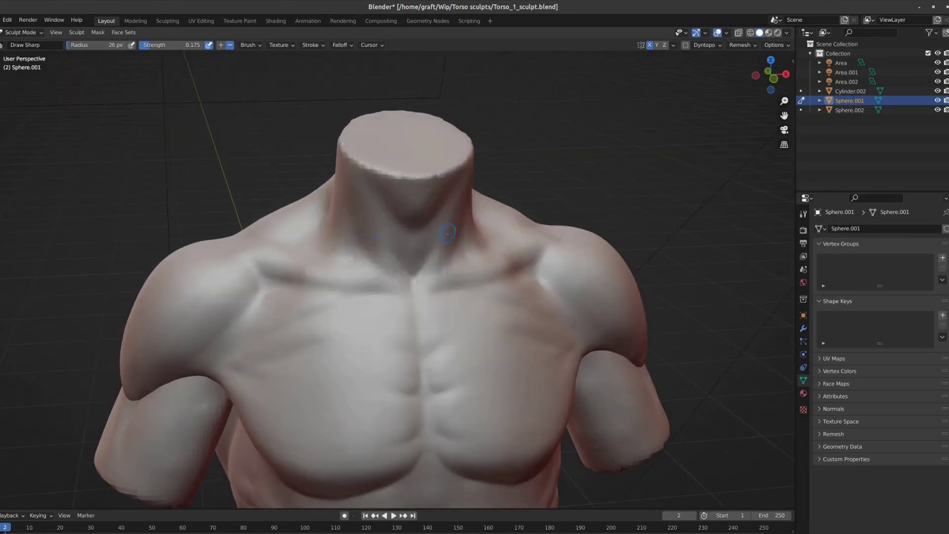
{"action": "middle_click_drag", "start_coordinate": [418, 216], "coordinate": [496, 250]}
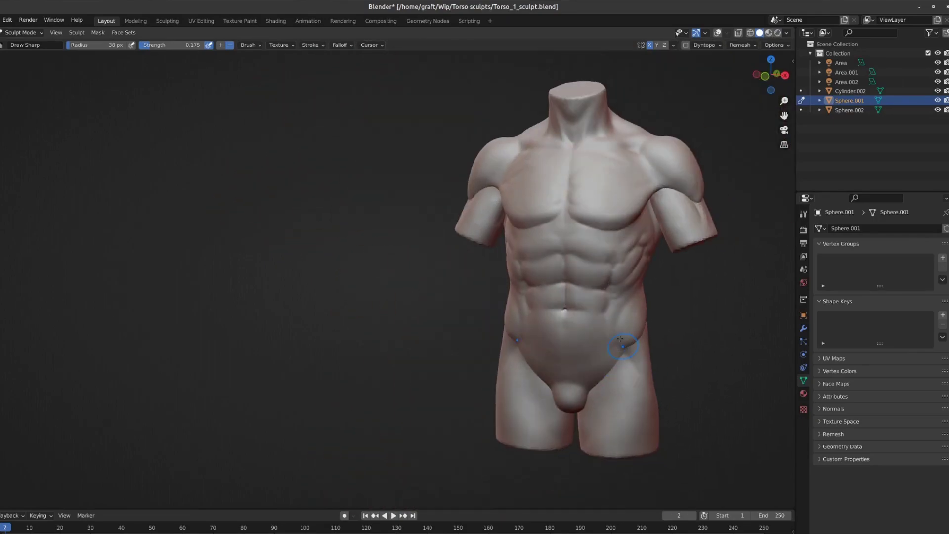
{"action": "scroll", "coordinate": [635, 270], "scroll_direction": "down", "scroll_amount": 3}
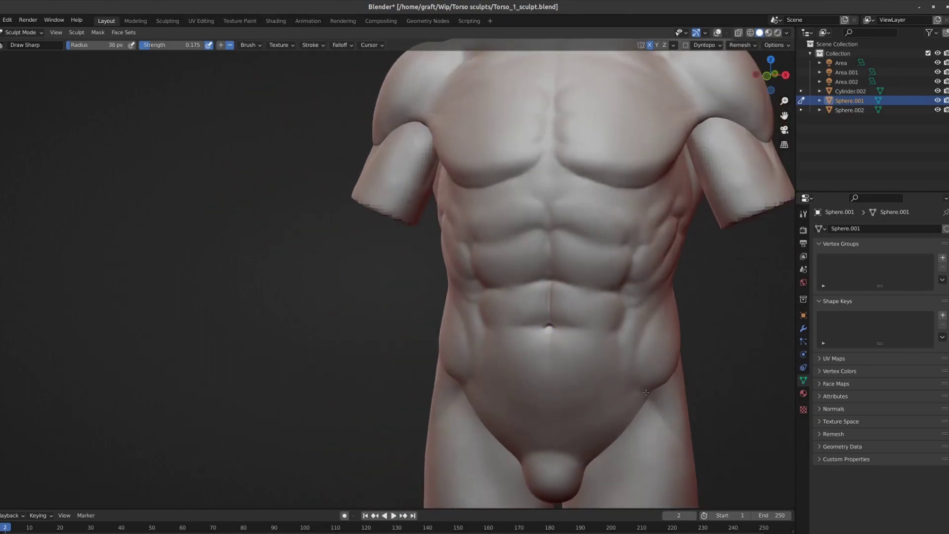
{"action": "mouse_move", "coordinate": [634, 271]}
{"action": "middle_mouse_down"}
{"action": "mouse_move", "coordinate": [497, 174]}
{"action": "mouse_move", "coordinate": [547, 242]}
{"action": "middle_mouse_up"}
- Check the torso from the exact front view and pick Clay Strips from Quick Favorites
{"action": "key", "text": "KP_1"}
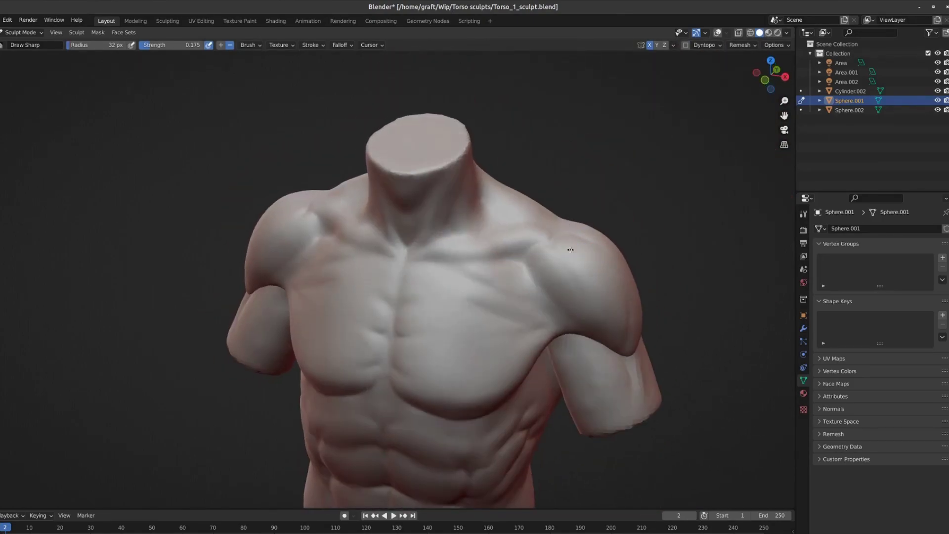
{"action": "scroll", "coordinate": [525, 197], "scroll_direction": "up", "scroll_amount": 1}
{"action": "scroll", "coordinate": [598, 328], "scroll_direction": "up", "scroll_amount": 2}
{"action": "scroll", "coordinate": [598, 327], "scroll_direction": "down", "scroll_amount": 3}
{"action": "middle_click_drag", "start_coordinate": [495, 247], "coordinate": [593, 205]}
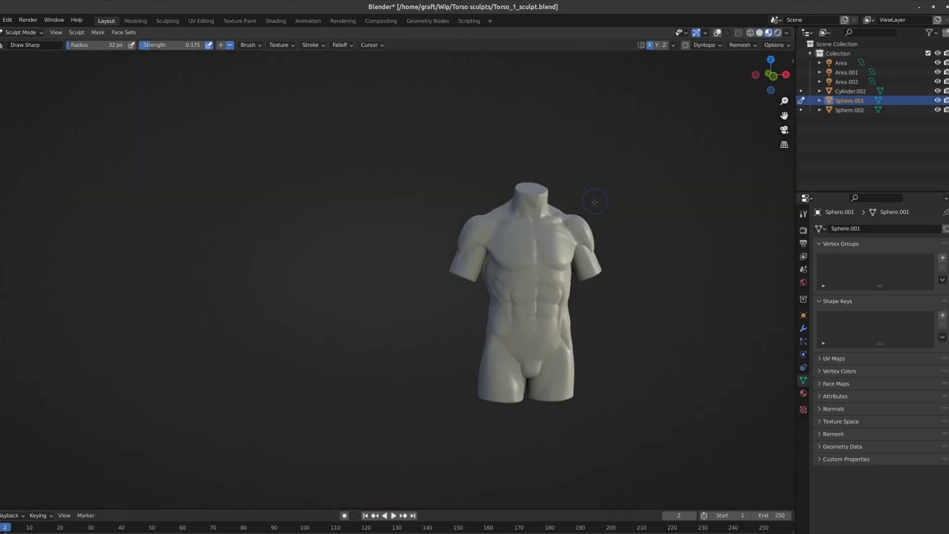
{"action": "key", "text": "KP_1"}
{"action": "scroll", "coordinate": [461, 281], "scroll_direction": "up", "scroll_amount": 3}
{"action": "scroll", "coordinate": [445, 257], "scroll_direction": "up", "scroll_amount": 2}
{"action": "key", "text": "q"}
{"action": "left_click", "coordinate": [445, 273]}
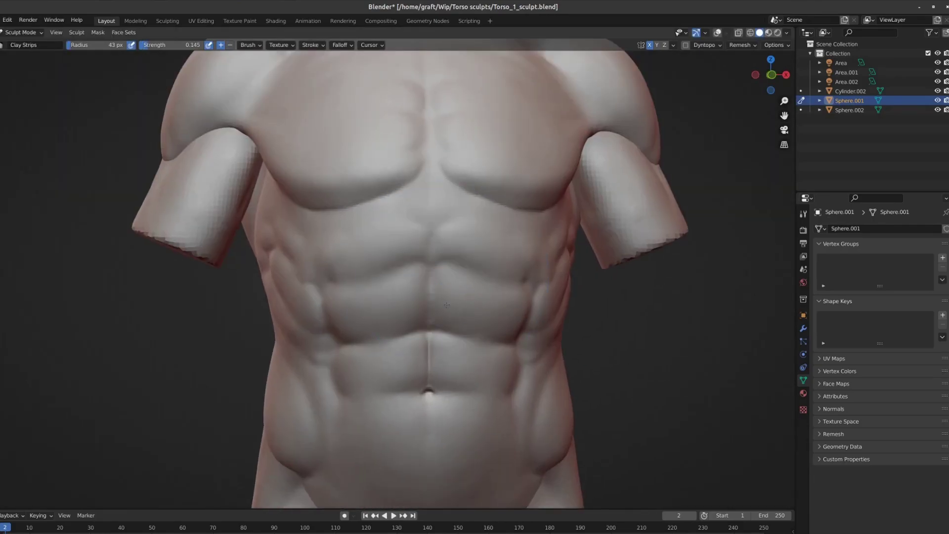
- Set Clay Strips strength to 0.150 and build up the abdominal and chest forms
{"action": "middle_click_drag", "start_coordinate": [446, 305], "coordinate": [482, 307]}
{"action": "key", "text": "shift+f"}
{"action": "left_click", "coordinate": [467, 361]}
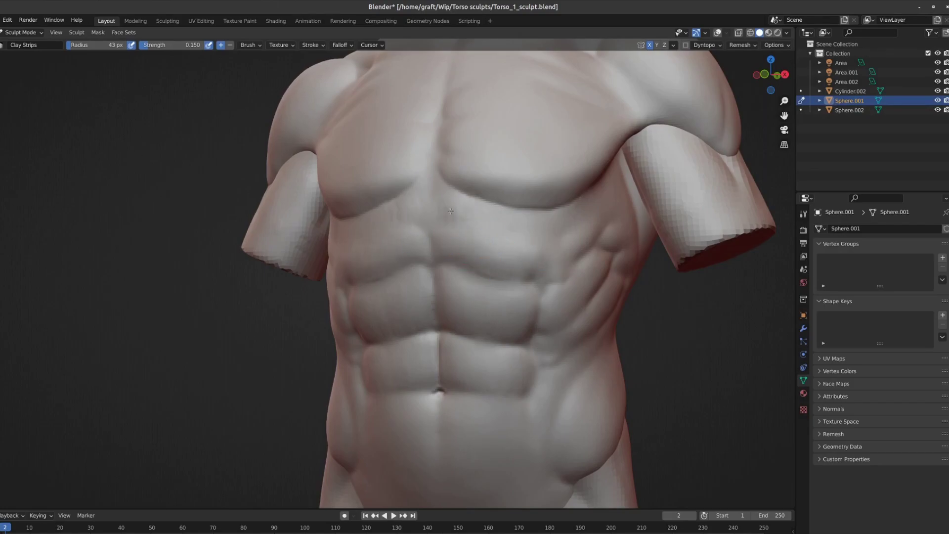
{"action": "middle_click_drag", "start_coordinate": [535, 230], "coordinate": [527, 230]}
{"action": "scroll", "coordinate": [495, 215], "scroll_direction": "down", "scroll_amount": 4}
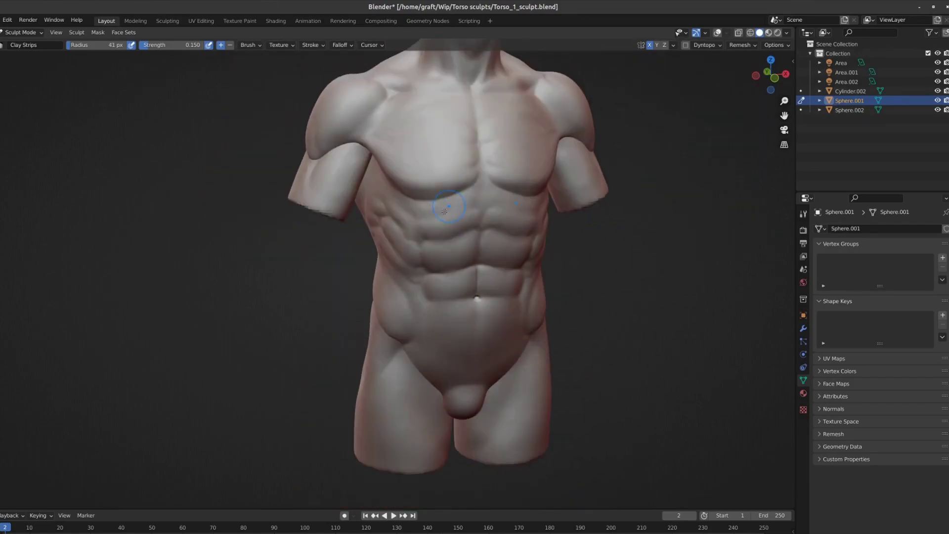
{"action": "middle_click_drag", "start_coordinate": [428, 209], "coordinate": [443, 186]}
{"action": "scroll", "coordinate": [461, 262], "scroll_direction": "down", "scroll_amount": 4}
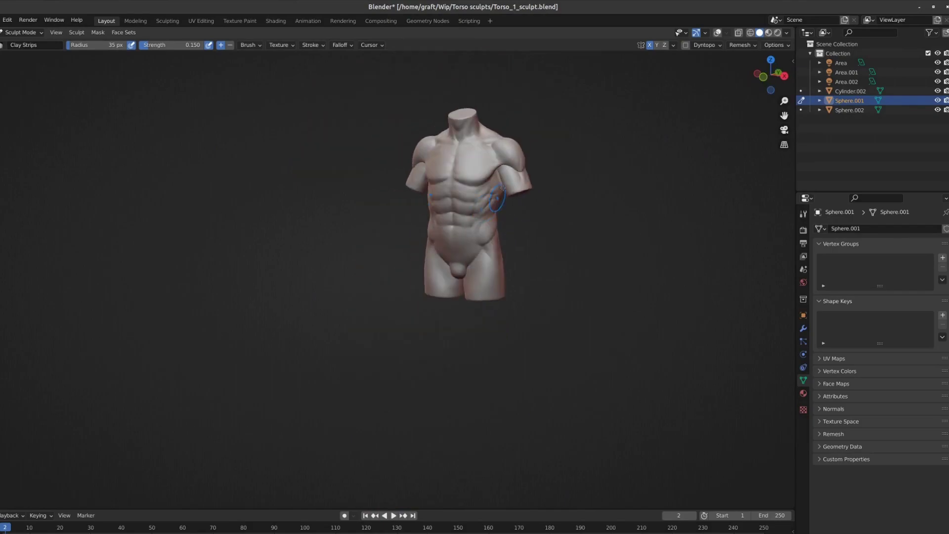
{"action": "scroll", "coordinate": [456, 212], "scroll_direction": "up", "scroll_amount": 5}
- Tighten the creases around the pecs, shoulder and neck with the Crease brush
{"action": "key", "text": "shift+c"}
{"action": "middle_click_drag", "start_coordinate": [490, 247], "coordinate": [458, 224]}
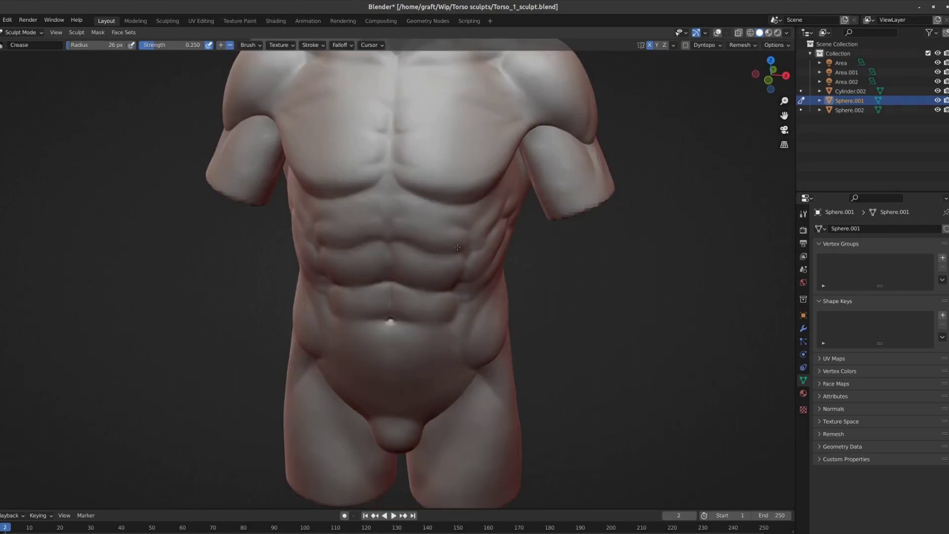
{"action": "scroll", "coordinate": [458, 247], "scroll_direction": "down", "scroll_amount": 5}
{"action": "scroll", "coordinate": [531, 198], "scroll_direction": "up", "scroll_amount": 4}
{"action": "middle_click_drag", "start_coordinate": [488, 297], "coordinate": [525, 198]}
{"action": "scroll", "coordinate": [526, 197], "scroll_direction": "up", "scroll_amount": 3}
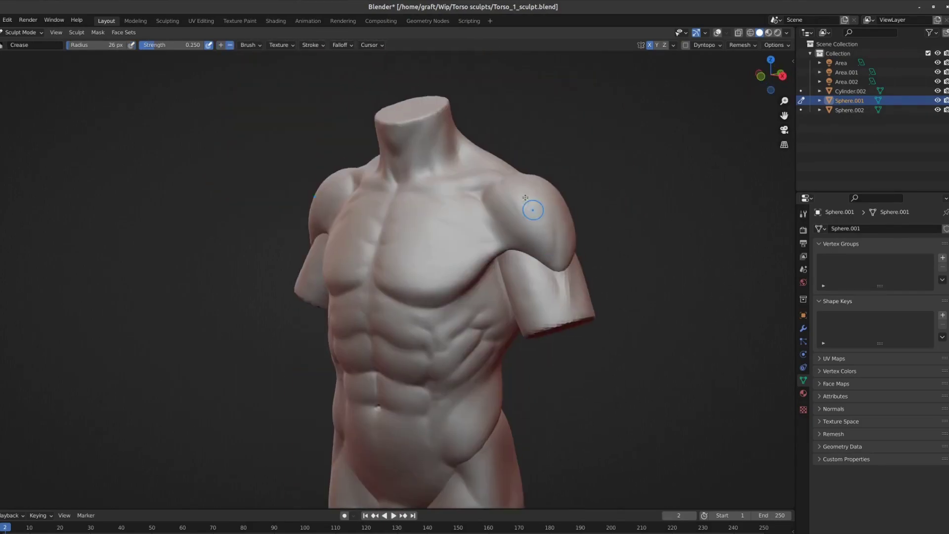
{"action": "scroll", "coordinate": [473, 179], "scroll_direction": "up", "scroll_amount": 3}
{"action": "middle_click_drag", "start_coordinate": [356, 142], "coordinate": [434, 126]}
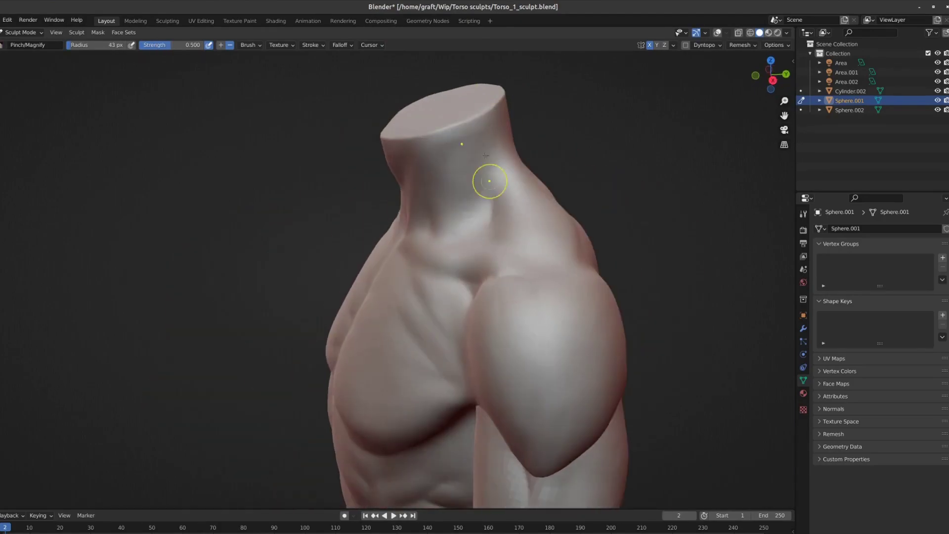
{"action": "middle_click_drag", "start_coordinate": [487, 180], "coordinate": [540, 278]}
{"action": "mouse_move", "coordinate": [494, 253]}
{"action": "middle_mouse_down"}
{"action": "mouse_move", "coordinate": [540, 307]}
{"action": "mouse_move", "coordinate": [545, 286]}
{"action": "mouse_move", "coordinate": [489, 315]}
{"action": "mouse_move", "coordinate": [388, 318]}
{"action": "mouse_move", "coordinate": [386, 336]}
{"action": "middle_mouse_up"}
{"action": "scroll", "coordinate": [385, 337], "scroll_direction": "up", "scroll_amount": 2}
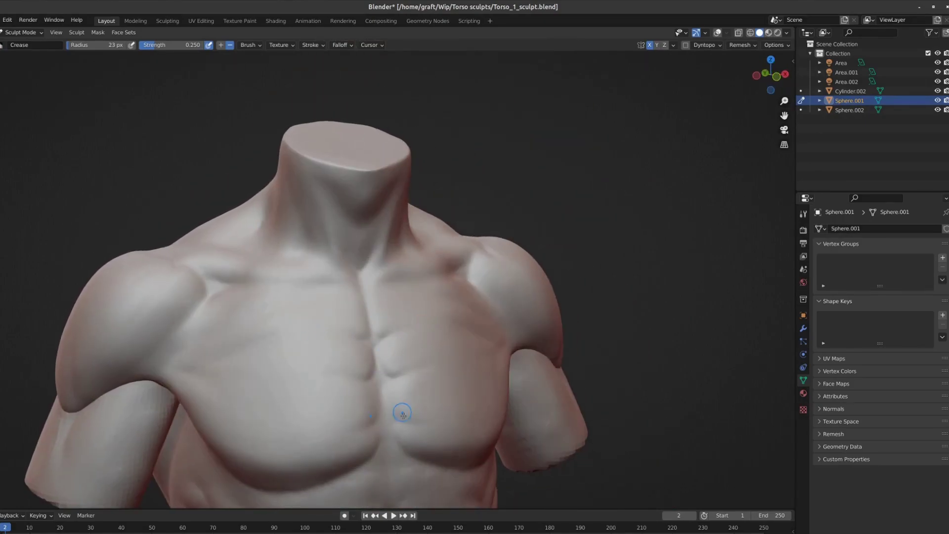
- Frame the torso in front view, zoomed in with the abs centred
{"action": "key", "text": "KP_1"}
{"action": "scroll", "coordinate": [444, 296], "scroll_direction": "down", "scroll_amount": 3}
{"action": "scroll", "coordinate": [455, 275], "scroll_direction": "up", "scroll_amount": 2}
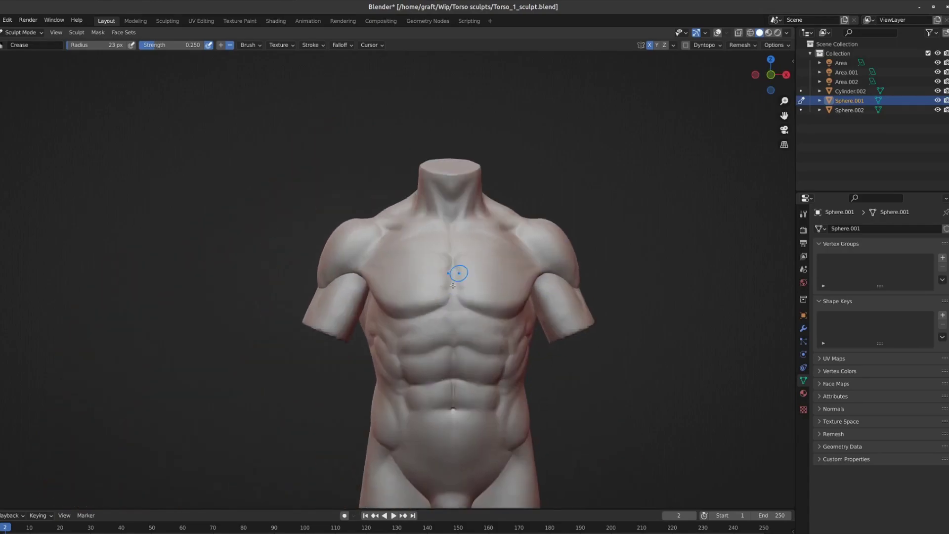
{"action": "scroll", "coordinate": [454, 349], "scroll_direction": "up", "scroll_amount": 1}
{"action": "scroll", "coordinate": [455, 357], "scroll_direction": "up", "scroll_amount": 1}
{"action": "scroll", "coordinate": [461, 332], "scroll_direction": "up", "scroll_amount": 2}
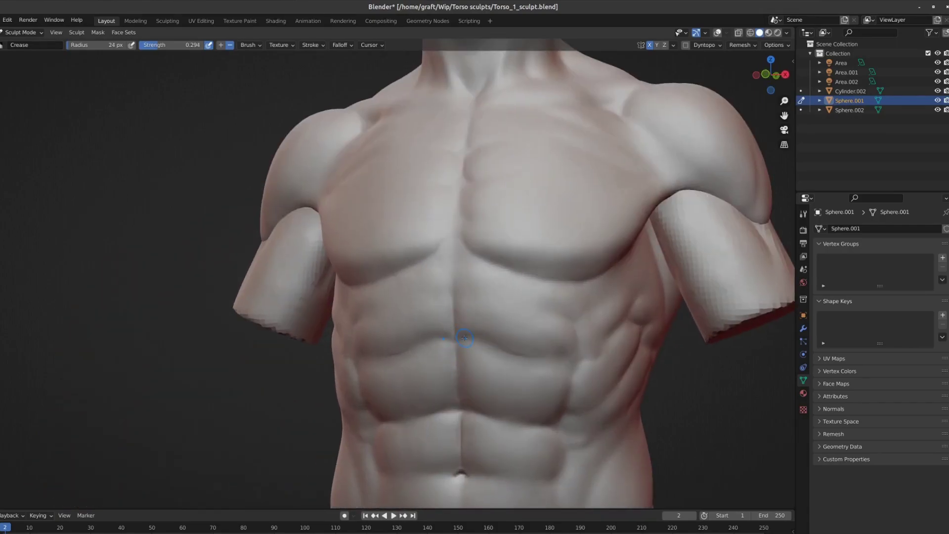
{"action": "mouse_move", "coordinate": [456, 332]}
{"action": "middle_mouse_down", "text": "shift"}
{"action": "mouse_move", "coordinate": [460, 248]}
{"action": "mouse_move", "coordinate": [478, 259]}
{"action": "middle_mouse_up", "text": "shift"}
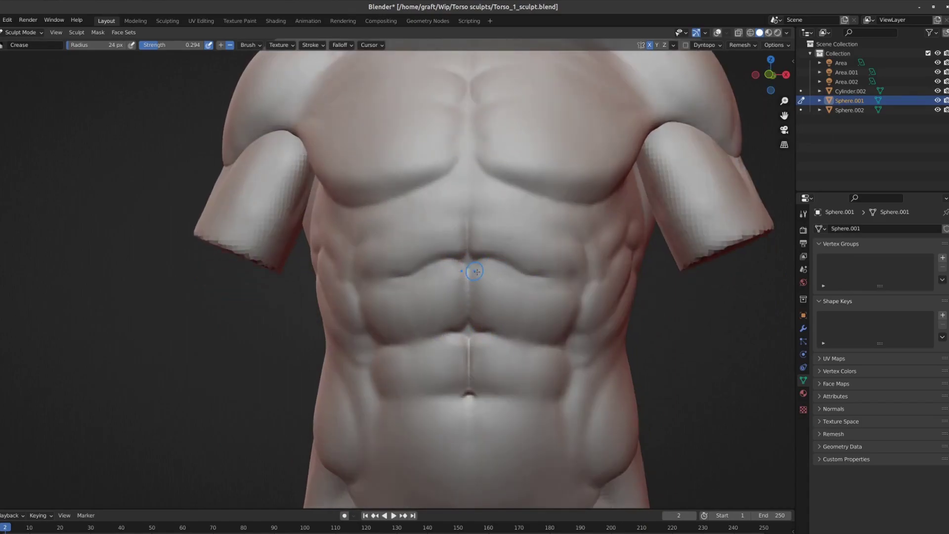
{"action": "scroll", "coordinate": [475, 271], "scroll_direction": "down", "scroll_amount": 3}
{"action": "scroll", "coordinate": [519, 257], "scroll_direction": "down", "scroll_amount": 2}
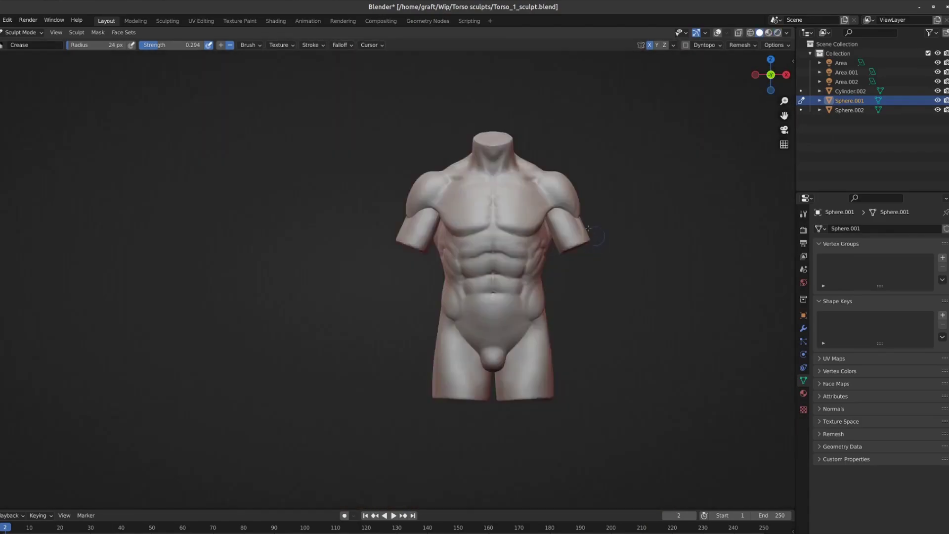
- Orbit around both sides of the chest to inspect the pecs before returning frontal
{"action": "middle_click_drag", "start_coordinate": [525, 208], "coordinate": [599, 222]}
{"action": "scroll", "coordinate": [599, 222], "scroll_direction": "up", "scroll_amount": 3}
{"action": "scroll", "coordinate": [490, 243], "scroll_direction": "up", "scroll_amount": 4}
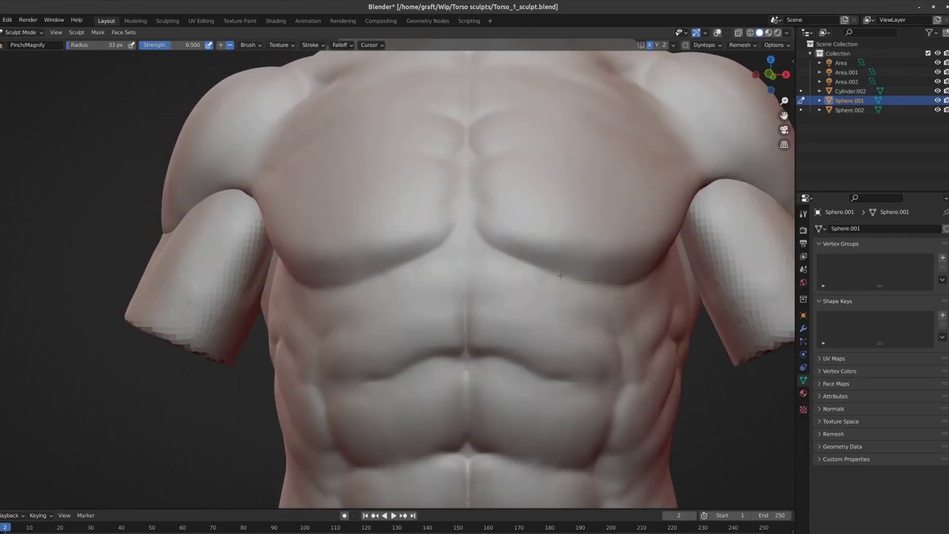
{"action": "scroll", "coordinate": [490, 241], "scroll_direction": "down", "scroll_amount": 3}
{"action": "middle_click_drag", "start_coordinate": [619, 270], "coordinate": [629, 270]}
{"action": "scroll", "coordinate": [630, 270], "scroll_direction": "up", "scroll_amount": 3}
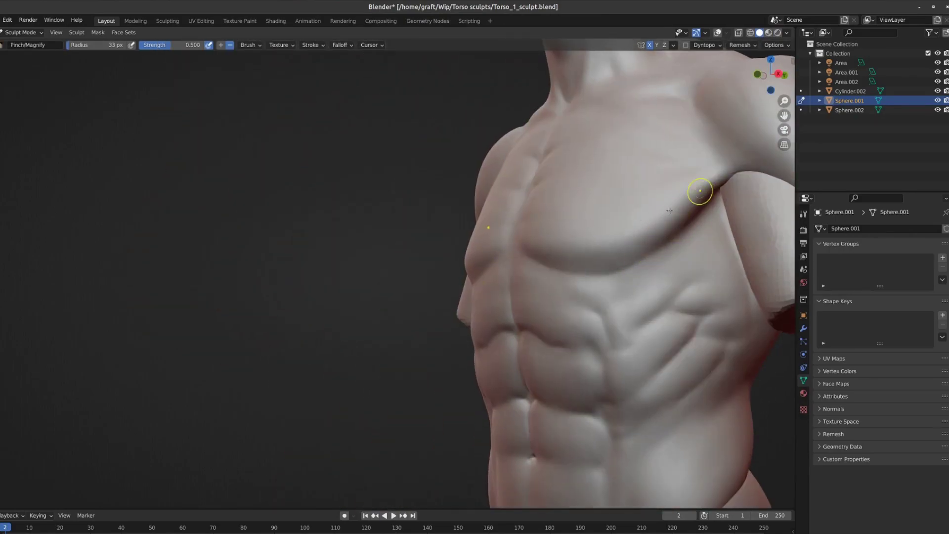
{"action": "scroll", "coordinate": [670, 211], "scroll_direction": "down", "scroll_amount": 3}
{"action": "mouse_move", "coordinate": [669, 211]}
{"action": "middle_mouse_down"}
{"action": "mouse_move", "coordinate": [567, 190]}
{"action": "mouse_move", "coordinate": [571, 297]}
{"action": "middle_mouse_up"}
{"action": "scroll", "coordinate": [568, 191], "scroll_direction": "up", "scroll_amount": 2}
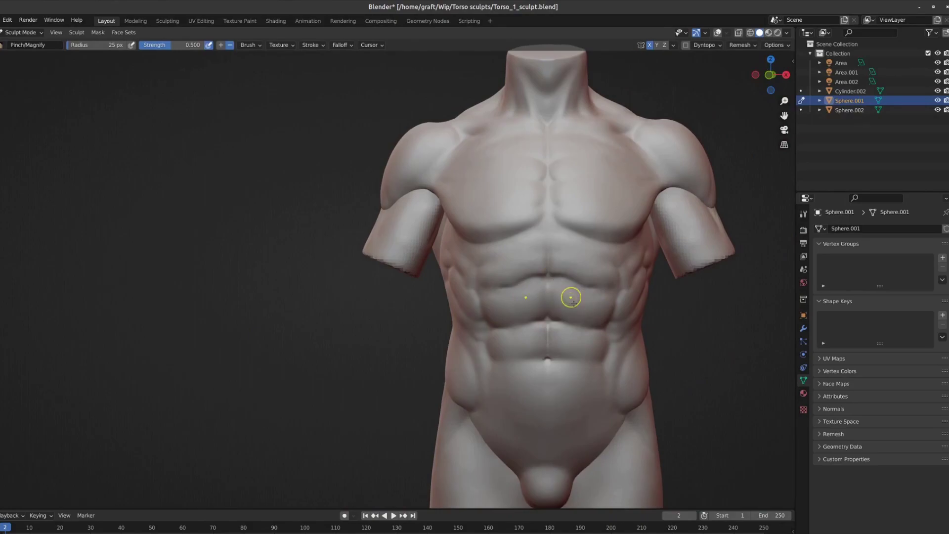
- Sharpen the sternum line, upper-ab creases and serratus forms with the Crease brush
{"action": "key", "text": "shift+c"}
{"action": "scroll", "coordinate": [539, 292], "scroll_direction": "up", "scroll_amount": 2}
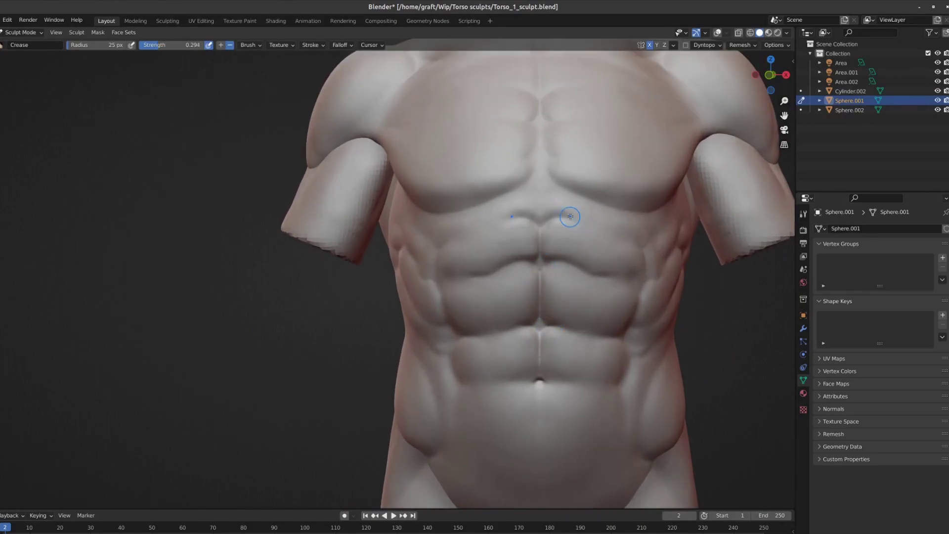
{"action": "scroll", "coordinate": [570, 216], "scroll_direction": "down", "scroll_amount": 3}
{"action": "scroll", "coordinate": [588, 221], "scroll_direction": "up", "scroll_amount": 1}
{"action": "scroll", "coordinate": [603, 225], "scroll_direction": "down", "scroll_amount": 4}
{"action": "scroll", "coordinate": [608, 226], "scroll_direction": "up", "scroll_amount": 3}
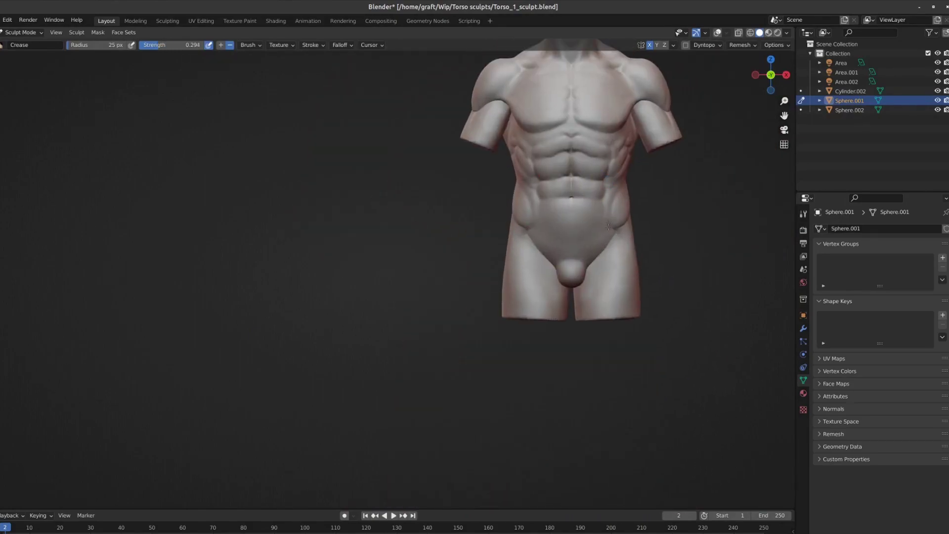
{"action": "scroll", "coordinate": [608, 226], "scroll_direction": "up", "scroll_amount": 3}
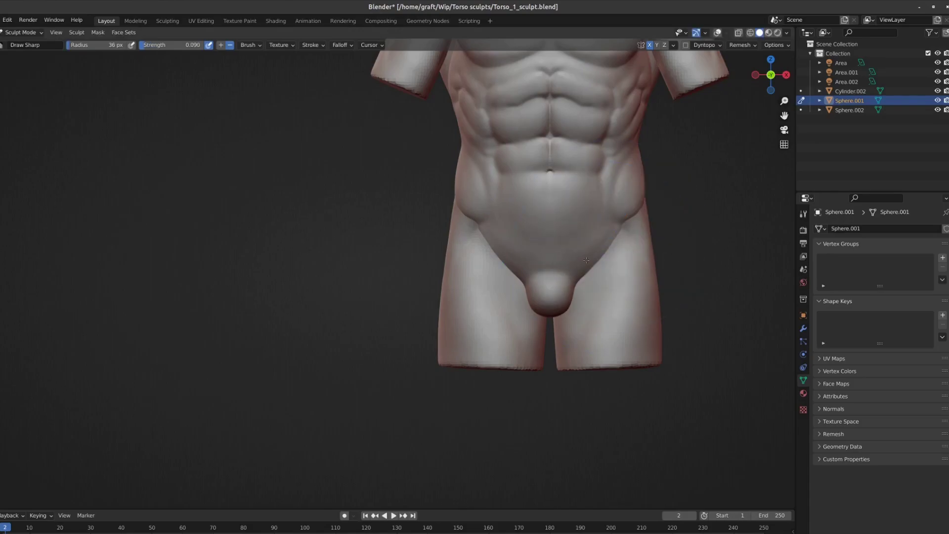
{"action": "scroll", "coordinate": [585, 260], "scroll_direction": "down", "scroll_amount": 3}
{"action": "mouse_move", "coordinate": [586, 260]}
{"action": "middle_mouse_down"}
{"action": "mouse_move", "coordinate": [629, 115]}
{"action": "mouse_move", "coordinate": [651, 186]}
{"action": "middle_mouse_up"}
{"action": "scroll", "coordinate": [629, 115], "scroll_direction": "up", "scroll_amount": 3}
{"action": "middle_click_drag", "start_coordinate": [624, 248], "coordinate": [631, 227]}
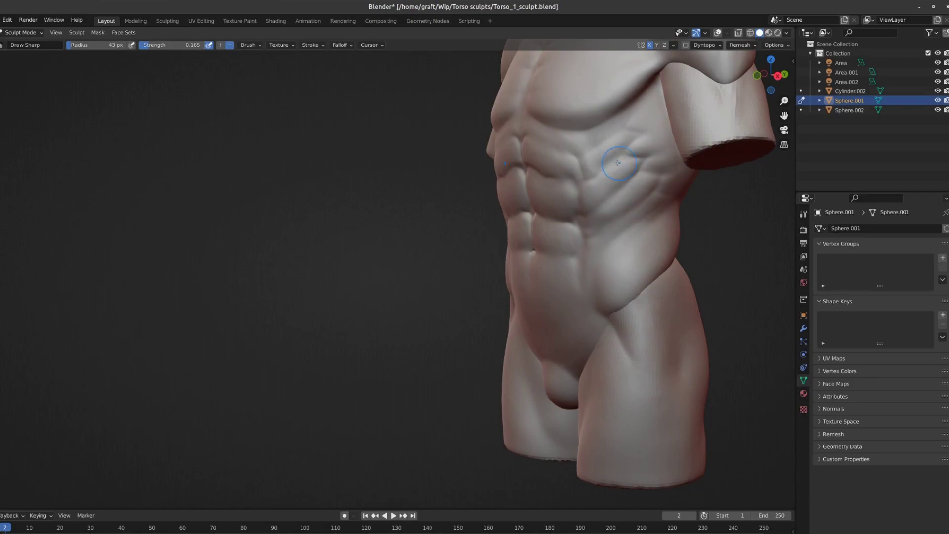
{"action": "middle_click_drag", "start_coordinate": [617, 162], "coordinate": [615, 173]}
{"action": "scroll", "coordinate": [604, 222], "scroll_direction": "down", "scroll_amount": 4}
{"action": "scroll", "coordinate": [605, 222], "scroll_direction": "down", "scroll_amount": 3}
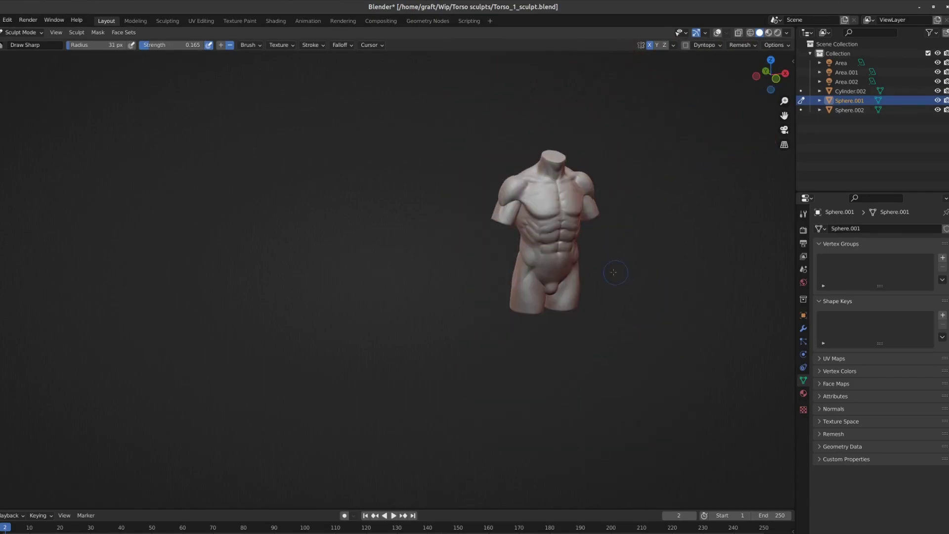
- Shade the torso with a tan MatCap
{"action": "key", "text": "z"}
{"action": "key", "text": "KP_1"}
{"action": "left_click", "coordinate": [760, 33]}
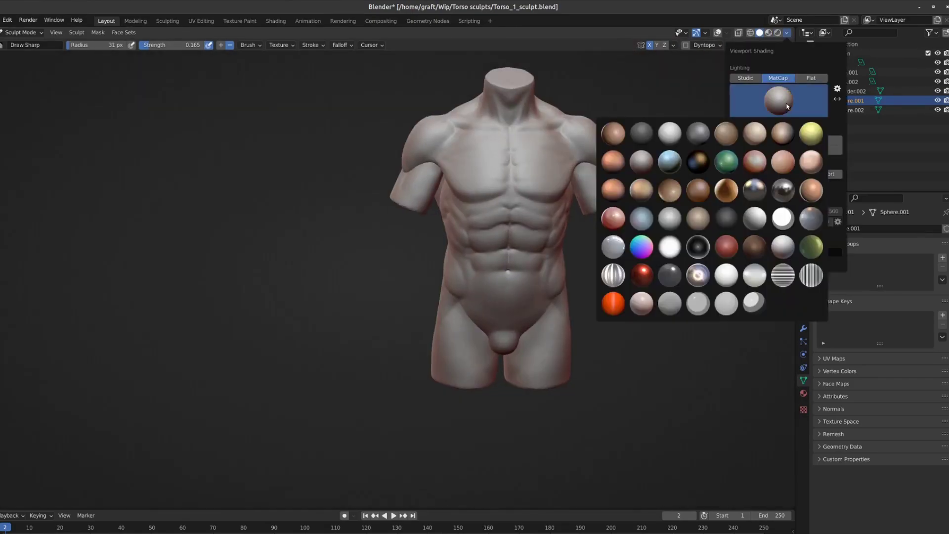
{"action": "scroll", "coordinate": [552, 214], "scroll_direction": "down", "scroll_amount": 3}
- Sculpt a nipple on each pectoral and crisp up the lower-ab and groin lines
{"action": "mouse_move", "coordinate": [568, 208]}
{"action": "middle_mouse_down"}
{"action": "mouse_move", "coordinate": [552, 214]}
{"action": "mouse_move", "coordinate": [531, 179]}
{"action": "mouse_move", "coordinate": [540, 96]}
{"action": "mouse_move", "coordinate": [558, 171]}
{"action": "mouse_move", "coordinate": [555, 271]}
{"action": "middle_mouse_up"}
{"action": "scroll", "coordinate": [552, 214], "scroll_direction": "up", "scroll_amount": 3}
{"action": "scroll", "coordinate": [552, 214], "scroll_direction": "up", "scroll_amount": 3}
{"action": "scroll", "coordinate": [530, 179], "scroll_direction": "down", "scroll_amount": 3}
{"action": "scroll", "coordinate": [540, 95], "scroll_direction": "up", "scroll_amount": 3}
{"action": "scroll", "coordinate": [555, 272], "scroll_direction": "down", "scroll_amount": 3}
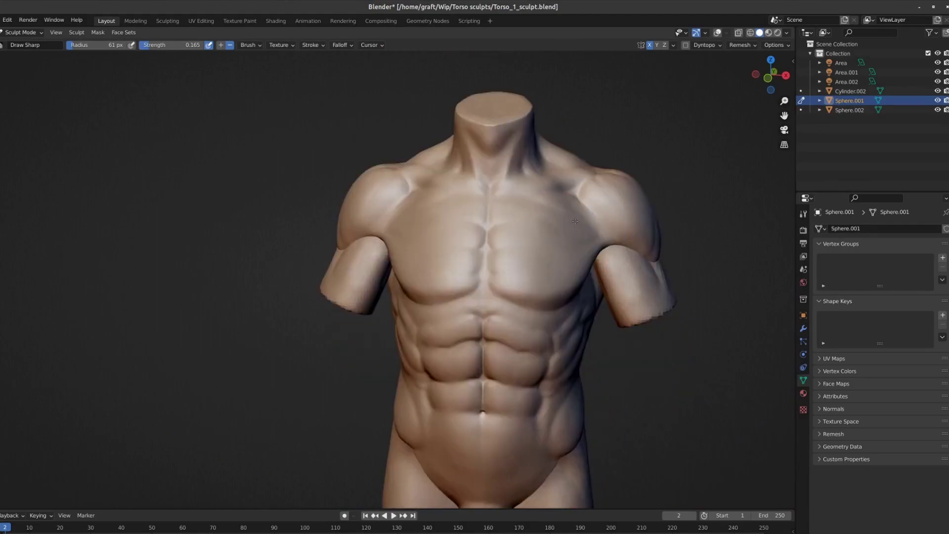
{"action": "scroll", "coordinate": [593, 197], "scroll_direction": "up", "scroll_amount": 2}
{"action": "scroll", "coordinate": [658, 147], "scroll_direction": "up", "scroll_amount": 2}
{"action": "scroll", "coordinate": [413, 285], "scroll_direction": "up", "scroll_amount": 1}
{"action": "scroll", "coordinate": [520, 302], "scroll_direction": "up", "scroll_amount": 2}
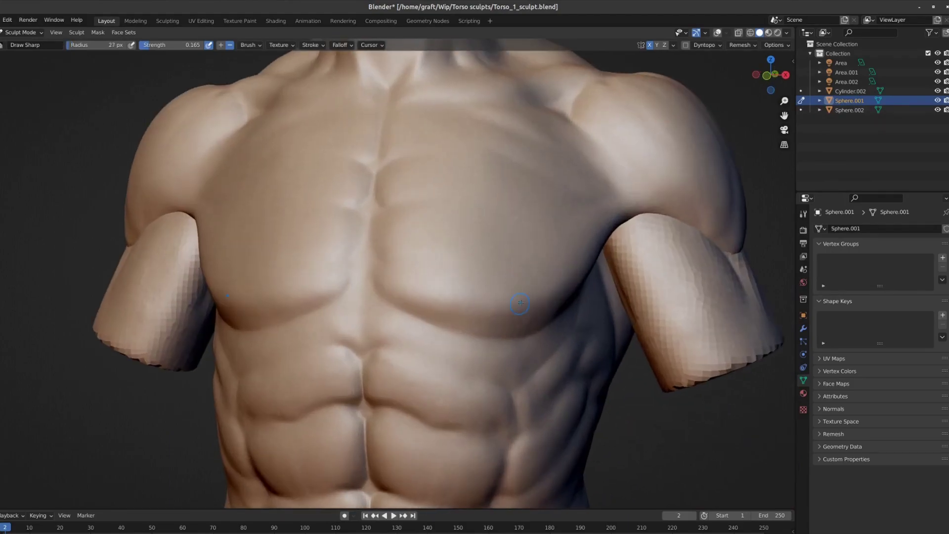
{"action": "scroll", "coordinate": [532, 313], "scroll_direction": "down", "scroll_amount": 4}
{"action": "scroll", "coordinate": [532, 241], "scroll_direction": "up", "scroll_amount": 4}
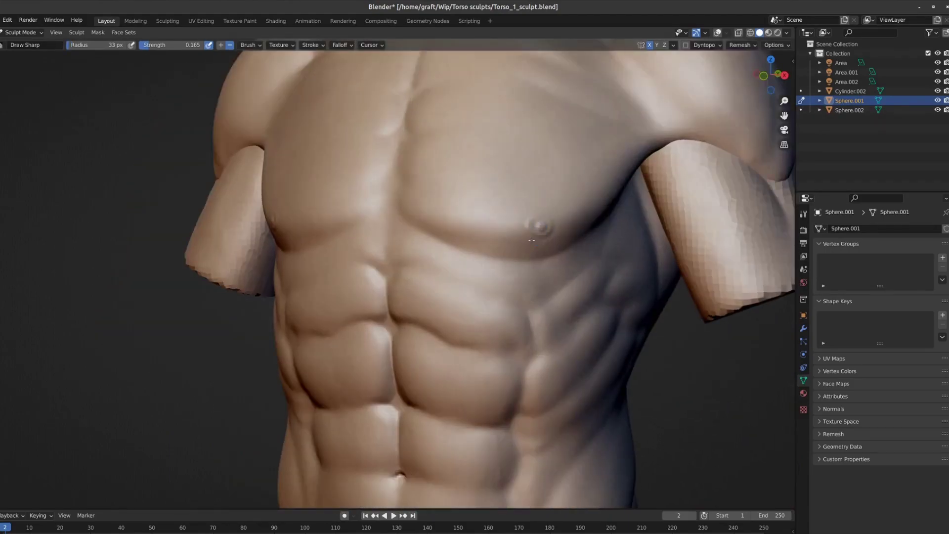
{"action": "scroll", "coordinate": [556, 230], "scroll_direction": "down", "scroll_amount": 3}
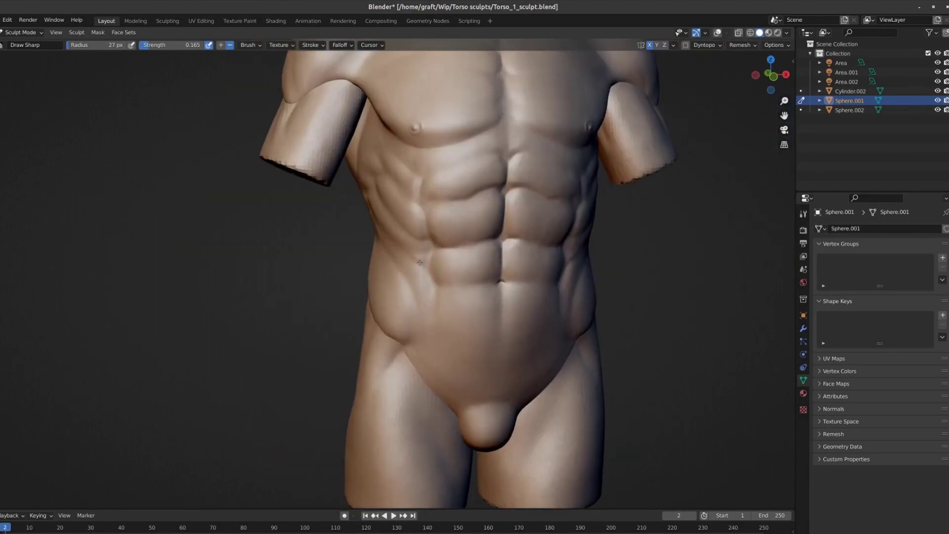
{"action": "scroll", "coordinate": [549, 262], "scroll_direction": "up", "scroll_amount": 1}
{"action": "scroll", "coordinate": [548, 263], "scroll_direction": "up", "scroll_amount": 1}
- Sharpen the deltoid and upper pectoral edges around the left shoulder
{"action": "middle_click_drag", "start_coordinate": [577, 212], "coordinate": [582, 188]}
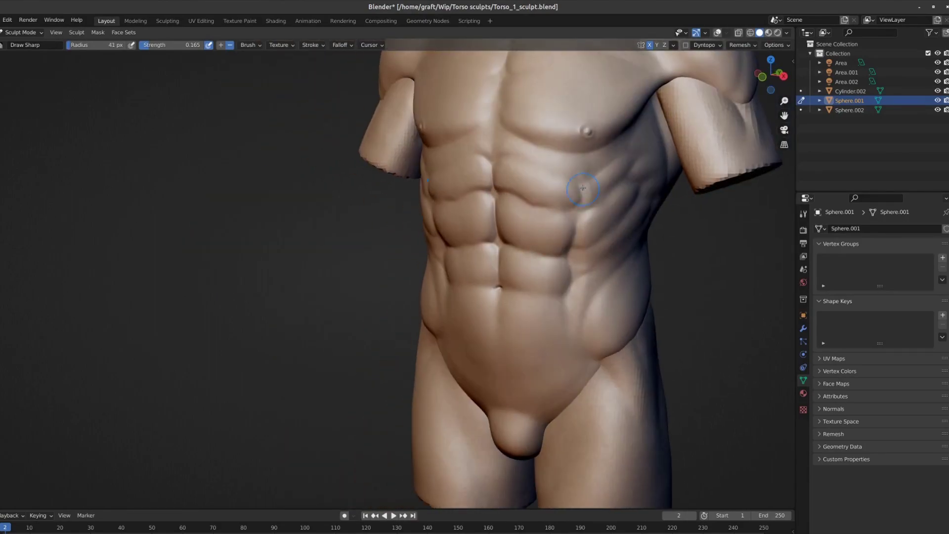
{"action": "scroll", "coordinate": [587, 212], "scroll_direction": "down", "scroll_amount": 3}
{"action": "key", "text": "KP_1"}
{"action": "scroll", "coordinate": [563, 267], "scroll_direction": "up", "scroll_amount": 2}
{"action": "scroll", "coordinate": [557, 283], "scroll_direction": "up", "scroll_amount": 2}
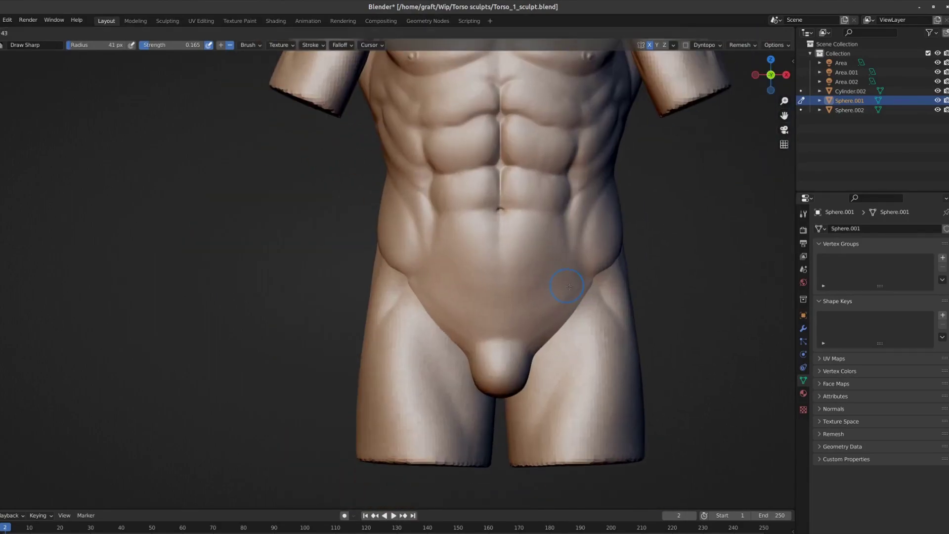
{"action": "scroll", "coordinate": [557, 283], "scroll_direction": "down", "scroll_amount": 3}
{"action": "middle_click_drag", "start_coordinate": [557, 283], "coordinate": [594, 223]}
{"action": "scroll", "coordinate": [593, 223], "scroll_direction": "up", "scroll_amount": 3}
{"action": "scroll", "coordinate": [632, 191], "scroll_direction": "up", "scroll_amount": 1}
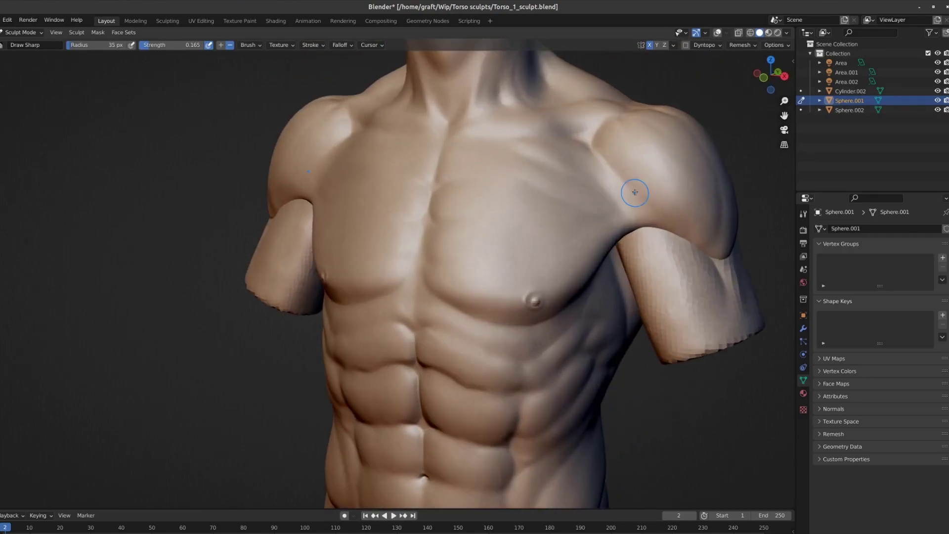
{"action": "middle_click_drag", "start_coordinate": [675, 214], "coordinate": [624, 111]}
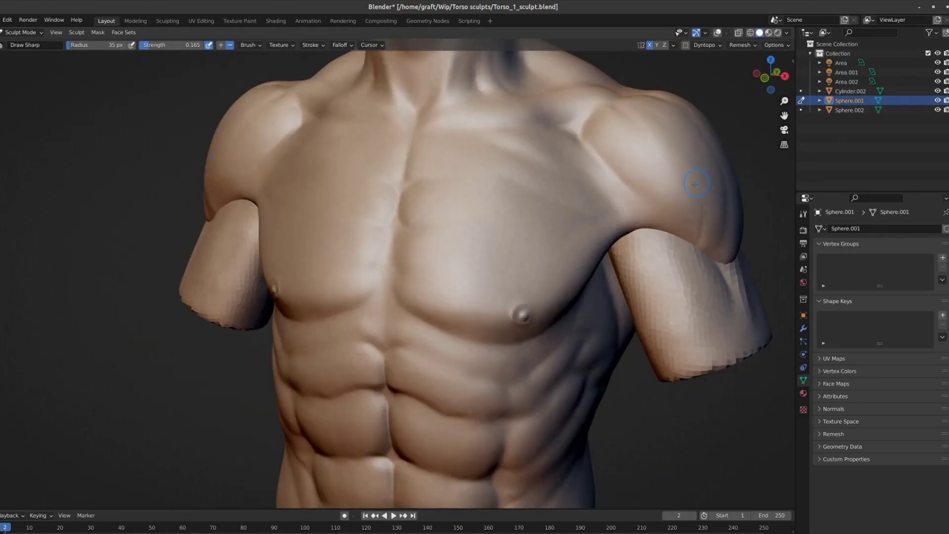
{"action": "scroll", "coordinate": [696, 184], "scroll_direction": "down", "scroll_amount": 5}
- Preview the torso in rendered shading and orbit around to its back
{"action": "key", "text": "z"}
{"action": "left_click", "coordinate": [589, 159]}
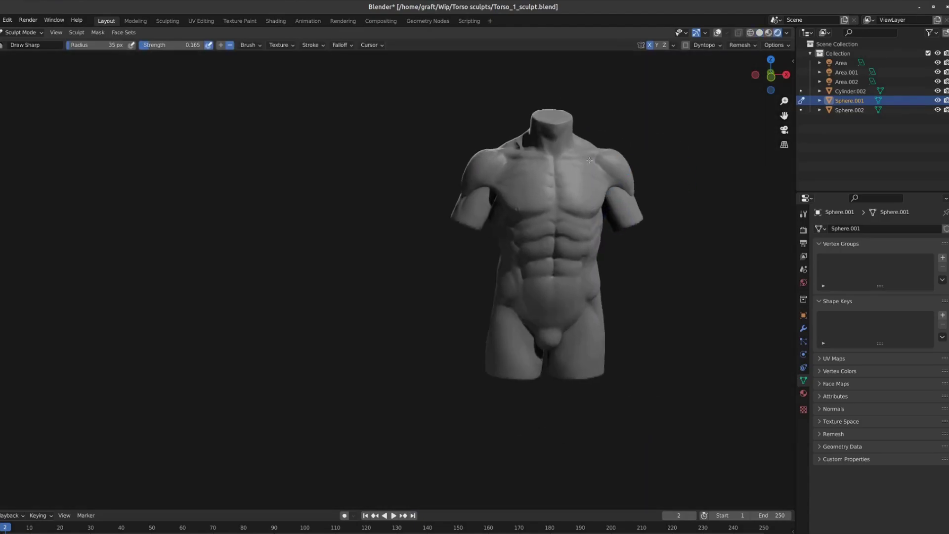
{"action": "middle_click_drag", "start_coordinate": [589, 160], "coordinate": [574, 211]}
{"action": "middle_click_drag", "start_coordinate": [474, 248], "coordinate": [418, 248]}
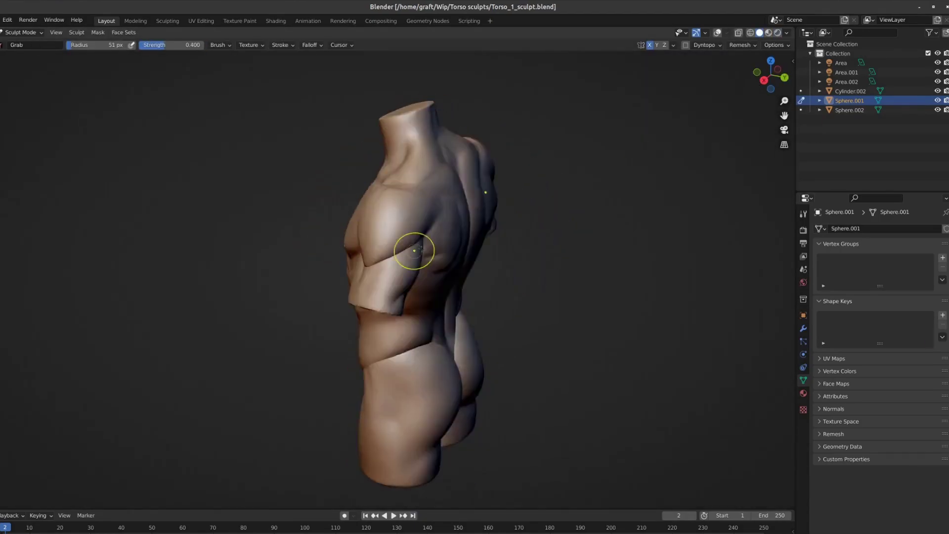
{"action": "scroll", "coordinate": [341, 236], "scroll_direction": "up", "scroll_amount": 5}
- Carve the back creases, alternating between the Crease and Draw brushes
{"action": "key", "text": "shift+c"}
{"action": "key", "text": "shift+space"}
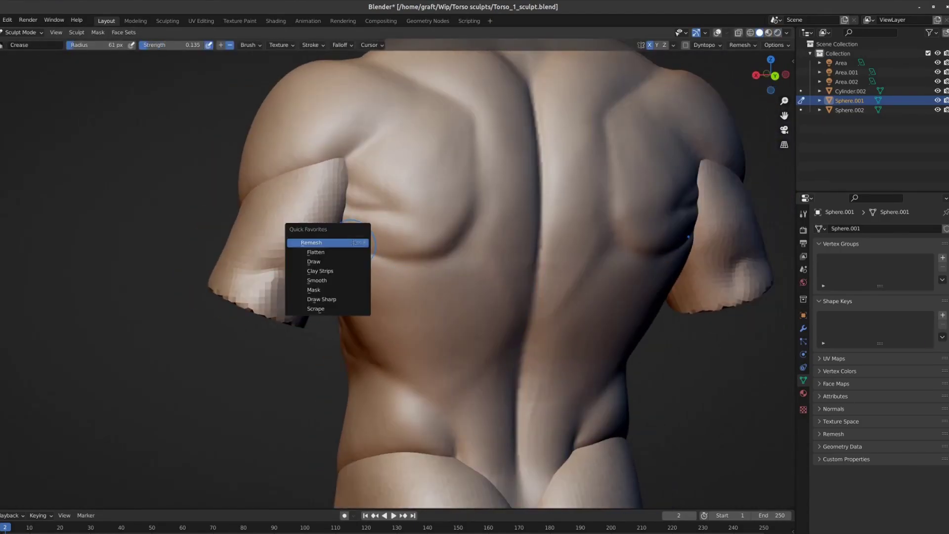
{"action": "left_click", "coordinate": [348, 245]}
{"action": "key", "text": "shift+space"}
{"action": "mouse_move", "coordinate": [349, 245]}
{"action": "middle_mouse_down"}
{"action": "mouse_move", "coordinate": [366, 208]}
{"action": "mouse_move", "coordinate": [516, 335]}
{"action": "mouse_move", "coordinate": [508, 194]}
{"action": "mouse_move", "coordinate": [563, 240]}
{"action": "middle_mouse_up"}
{"action": "left_click", "coordinate": [380, 235]}
{"action": "key", "text": "shift+c"}
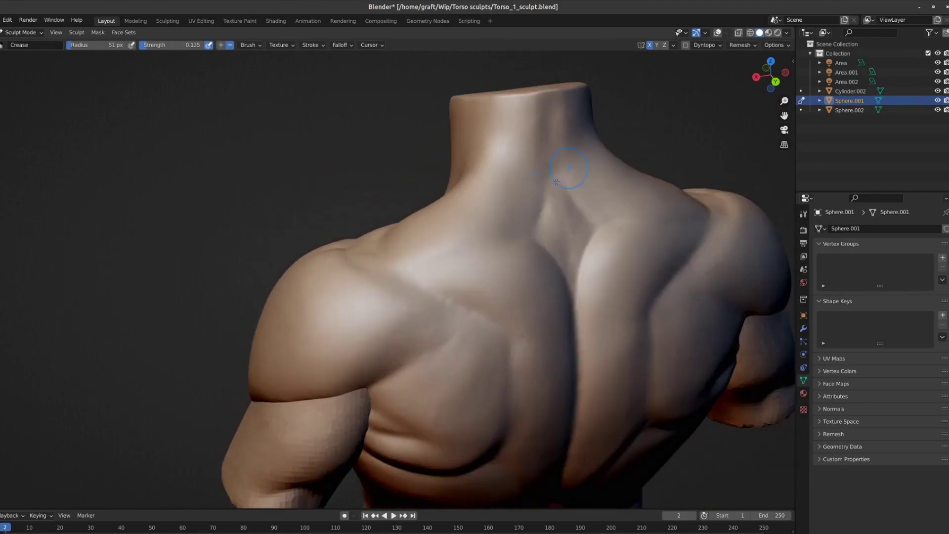
{"action": "key", "text": "shift+space"}
{"action": "left_click", "coordinate": [566, 242]}
- Sharpen the shoulder-blade, lat and spine grooves with the Draw Sharp brush
{"action": "middle_click_drag", "start_coordinate": [413, 295], "coordinate": [435, 287]}
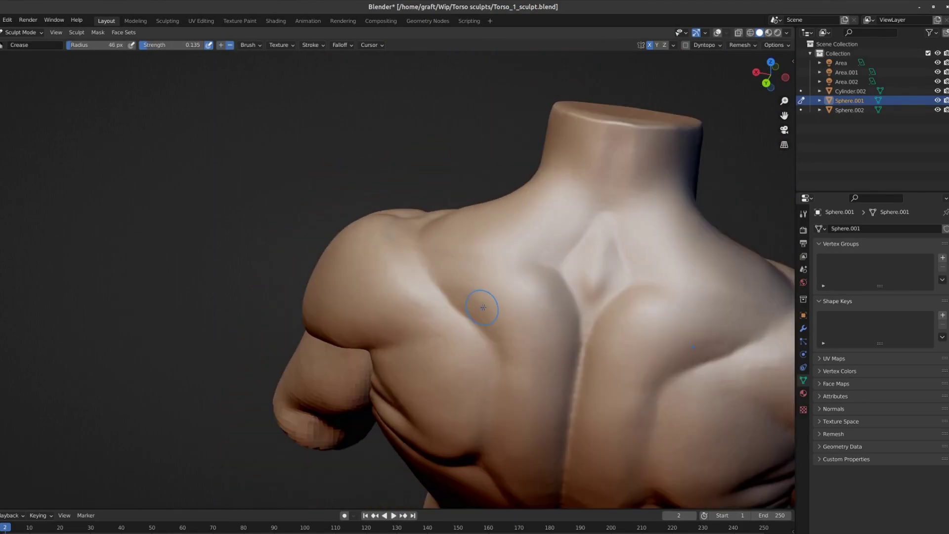
{"action": "key", "text": "shift+space"}
{"action": "left_click", "coordinate": [457, 316]}
{"action": "mouse_move", "coordinate": [457, 316]}
{"action": "middle_mouse_down"}
{"action": "mouse_move", "coordinate": [384, 281]}
{"action": "mouse_move", "coordinate": [445, 264]}
{"action": "mouse_move", "coordinate": [461, 226]}
{"action": "middle_mouse_up"}
{"action": "scroll", "coordinate": [460, 227], "scroll_direction": "down", "scroll_amount": 2}
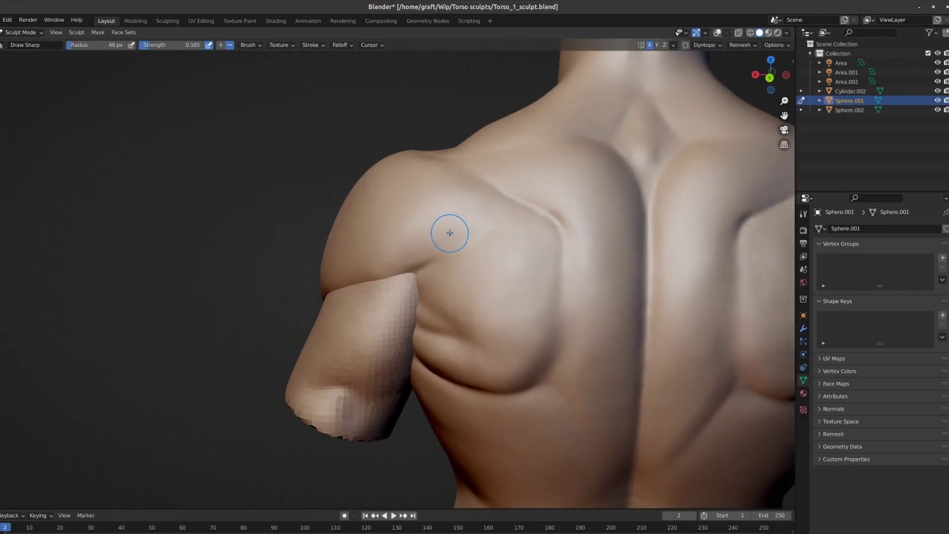
{"action": "scroll", "coordinate": [447, 229], "scroll_direction": "down", "scroll_amount": 3}
{"action": "mouse_move", "coordinate": [519, 201]}
{"action": "middle_mouse_down"}
{"action": "mouse_move", "coordinate": [384, 252]}
{"action": "mouse_move", "coordinate": [356, 235]}
{"action": "middle_mouse_up"}
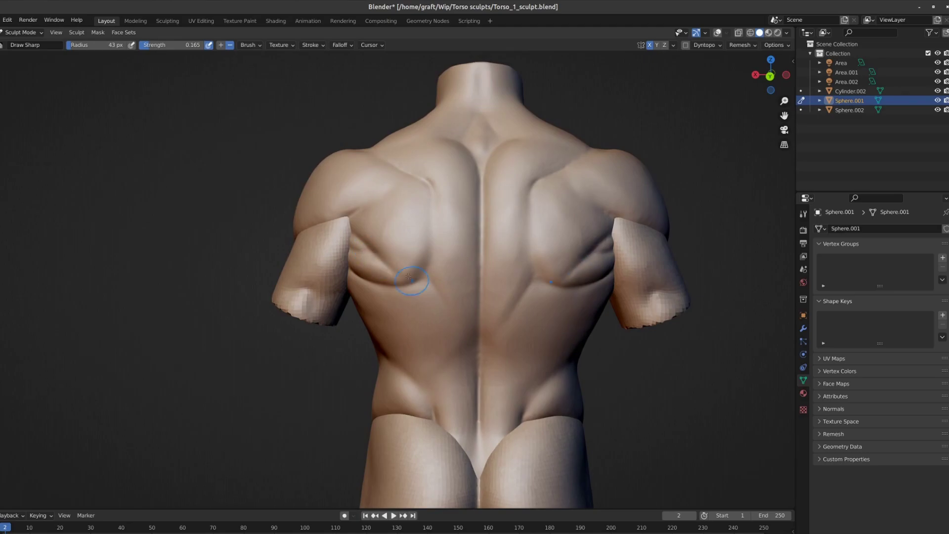
{"action": "mouse_move", "coordinate": [408, 277]}
{"action": "middle_mouse_down"}
{"action": "mouse_move", "coordinate": [390, 183]}
{"action": "mouse_move", "coordinate": [458, 296]}
{"action": "middle_mouse_up"}
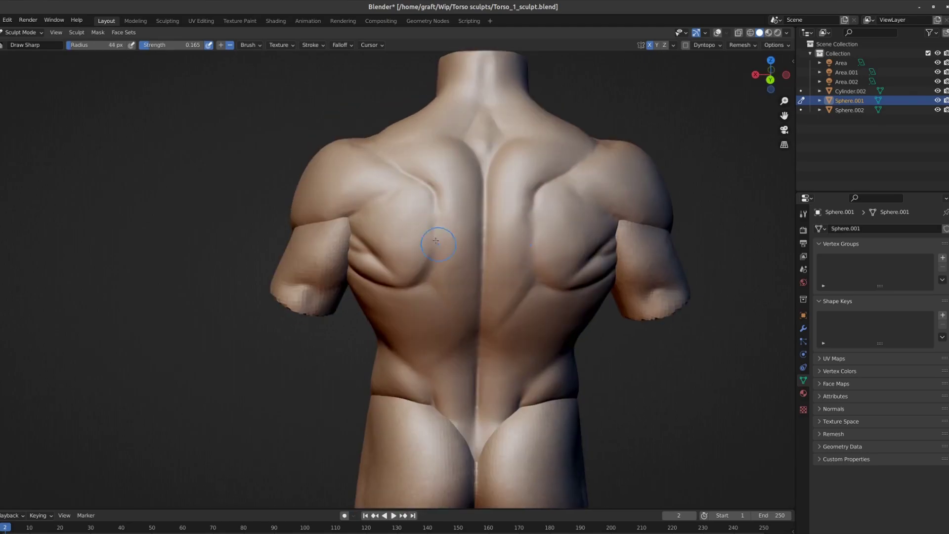
{"action": "middle_click_drag", "start_coordinate": [489, 463], "coordinate": [481, 421], "text": "shift"}
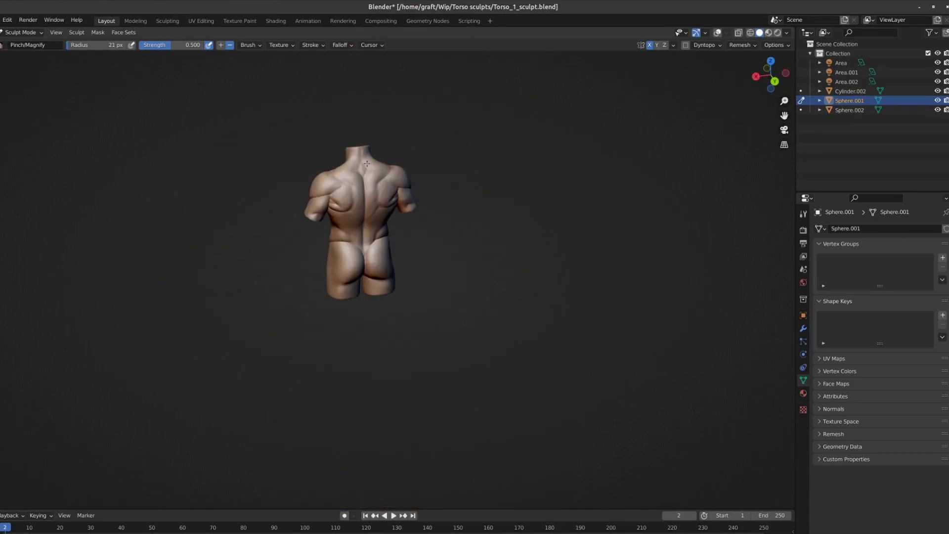
- Deepen the lower-back and lower-spine grooves from a straight back view
{"action": "key", "text": "ctrl+KP_1"}
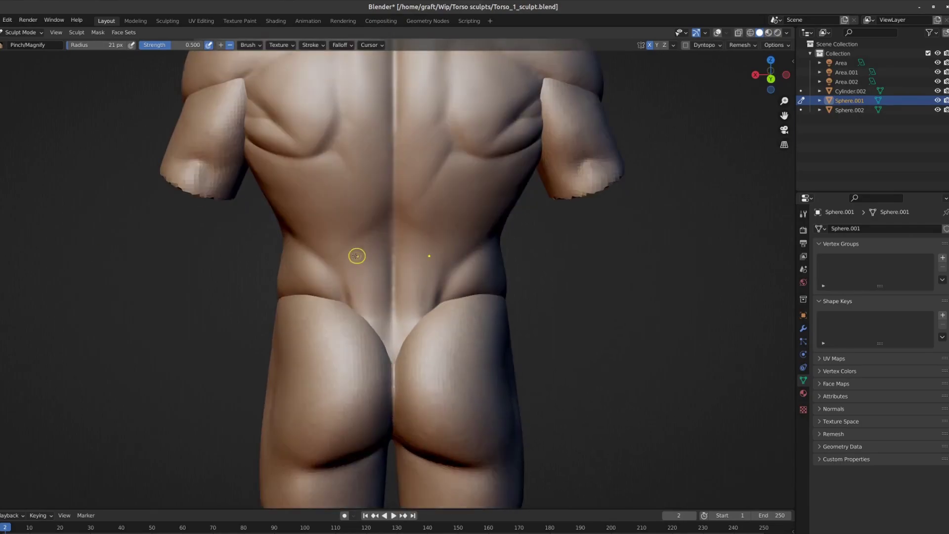
{"action": "middle_click_drag", "start_coordinate": [367, 262], "coordinate": [388, 267]}
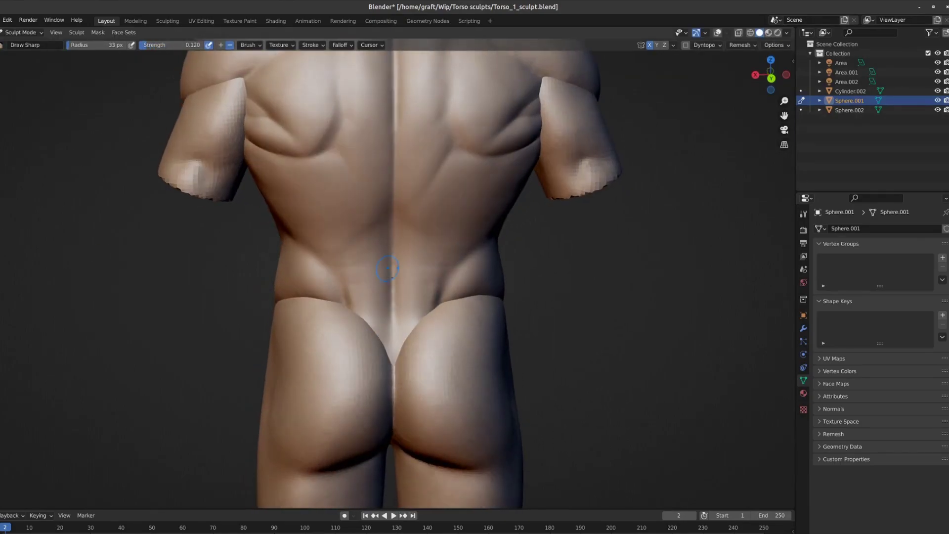
{"action": "mouse_move", "coordinate": [394, 322]}
{"action": "middle_mouse_down"}
{"action": "mouse_move", "coordinate": [418, 282]}
{"action": "mouse_move", "coordinate": [371, 175]}
{"action": "mouse_move", "coordinate": [371, 212]}
{"action": "mouse_move", "coordinate": [329, 186]}
{"action": "mouse_move", "coordinate": [324, 147]}
{"action": "mouse_move", "coordinate": [310, 335]}
{"action": "mouse_move", "coordinate": [295, 276]}
{"action": "mouse_move", "coordinate": [316, 277]}
{"action": "middle_mouse_up"}
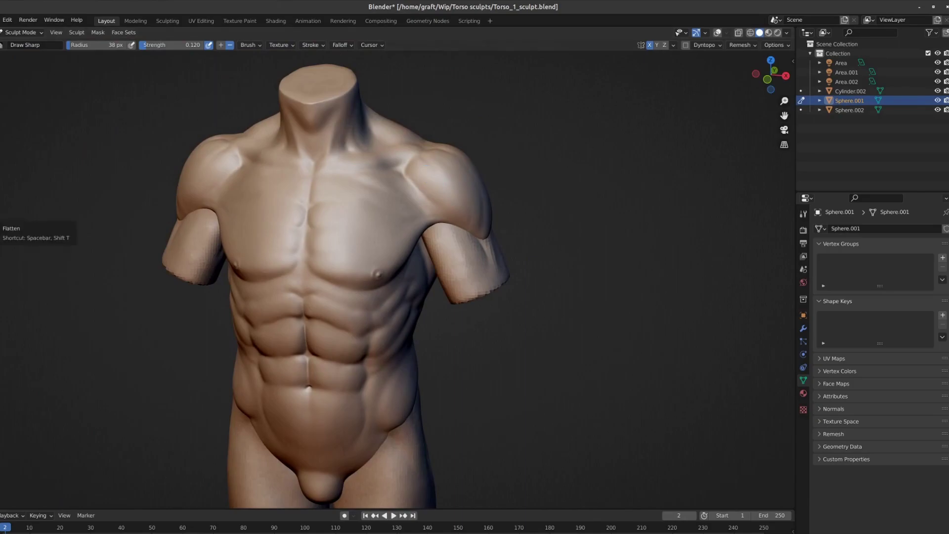
{"action": "scroll", "coordinate": [506, 230], "scroll_direction": "up", "scroll_amount": 4}
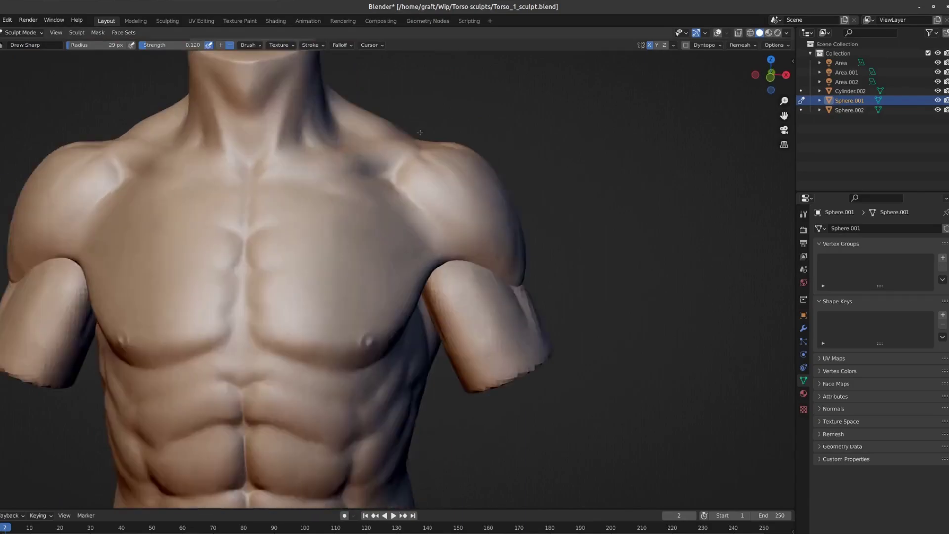
- Refine the chest and abdominal muscle definition around the front of the torso
{"action": "middle_click_drag", "start_coordinate": [425, 171], "coordinate": [309, 184]}
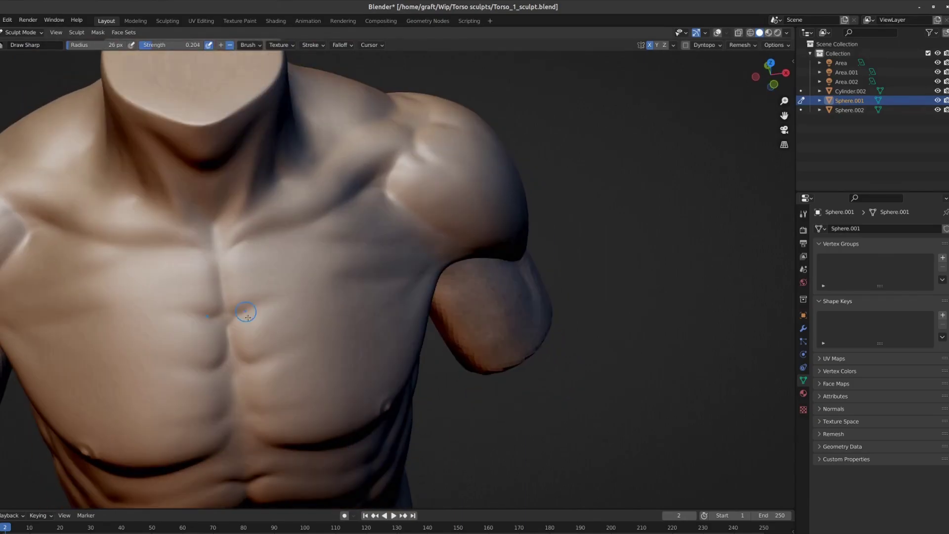
{"action": "middle_click_drag", "start_coordinate": [247, 317], "coordinate": [288, 234]}
{"action": "scroll", "coordinate": [288, 235], "scroll_direction": "down", "scroll_amount": 4}
{"action": "middle_click_drag", "start_coordinate": [359, 231], "coordinate": [353, 182]}
{"action": "scroll", "coordinate": [353, 182], "scroll_direction": "down", "scroll_amount": 4}
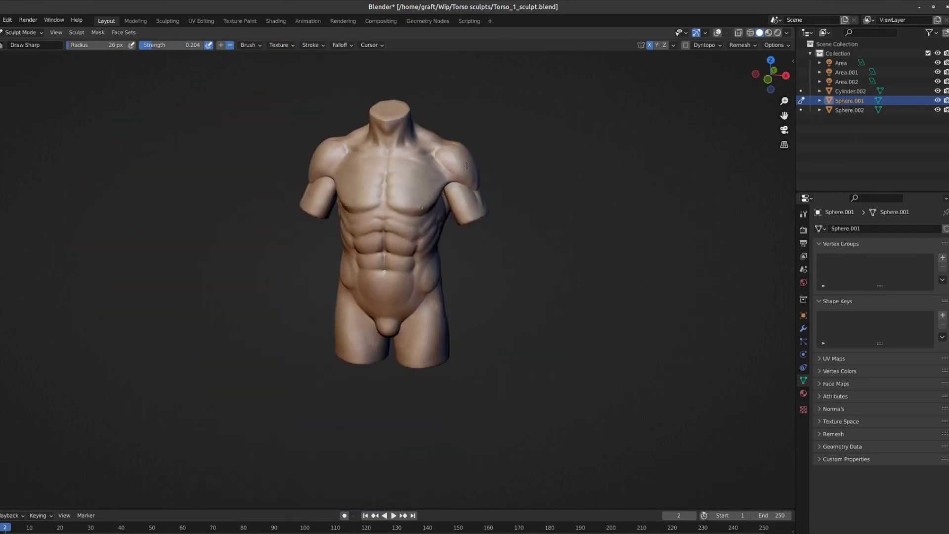
{"action": "scroll", "coordinate": [436, 305], "scroll_direction": "up", "scroll_amount": 3}
{"action": "scroll", "coordinate": [436, 305], "scroll_direction": "up", "scroll_amount": 3}
{"action": "scroll", "coordinate": [446, 280], "scroll_direction": "down", "scroll_amount": 4}
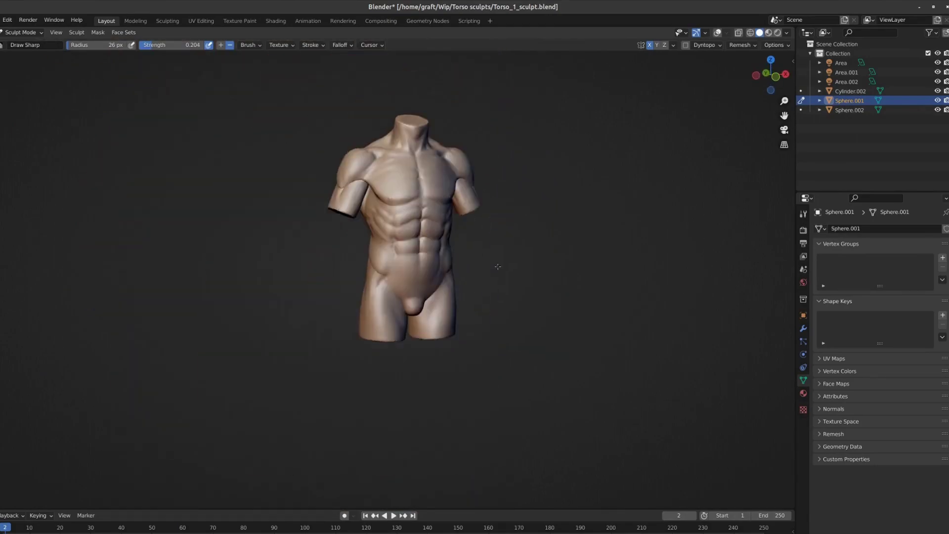
- Sharpen the shoulder-blade and teres muscle grooves, viewing the back from above
{"action": "middle_click_drag", "start_coordinate": [446, 280], "coordinate": [417, 193]}
{"action": "scroll", "coordinate": [417, 194], "scroll_direction": "up", "scroll_amount": 4}
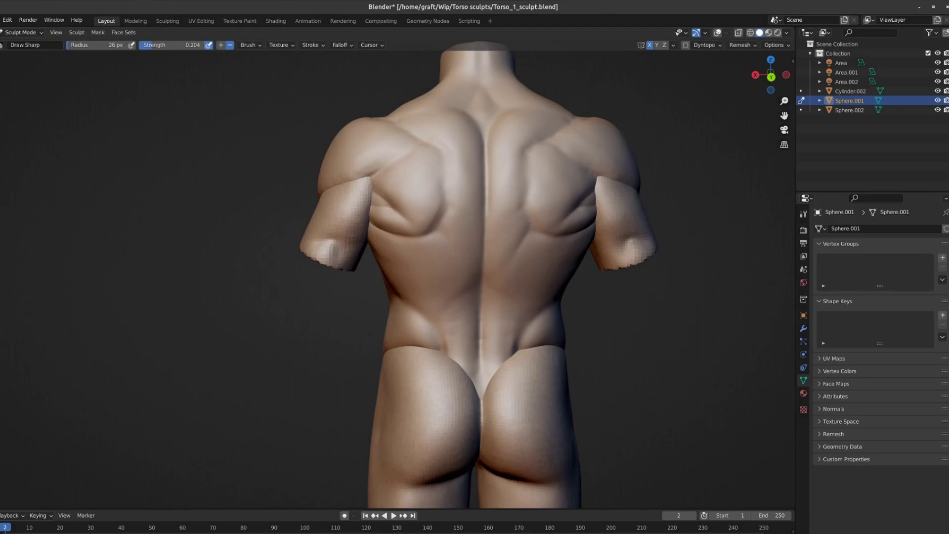
{"action": "middle_click_drag", "start_coordinate": [433, 180], "coordinate": [396, 202]}
{"action": "scroll", "coordinate": [411, 251], "scroll_direction": "down", "scroll_amount": 5}
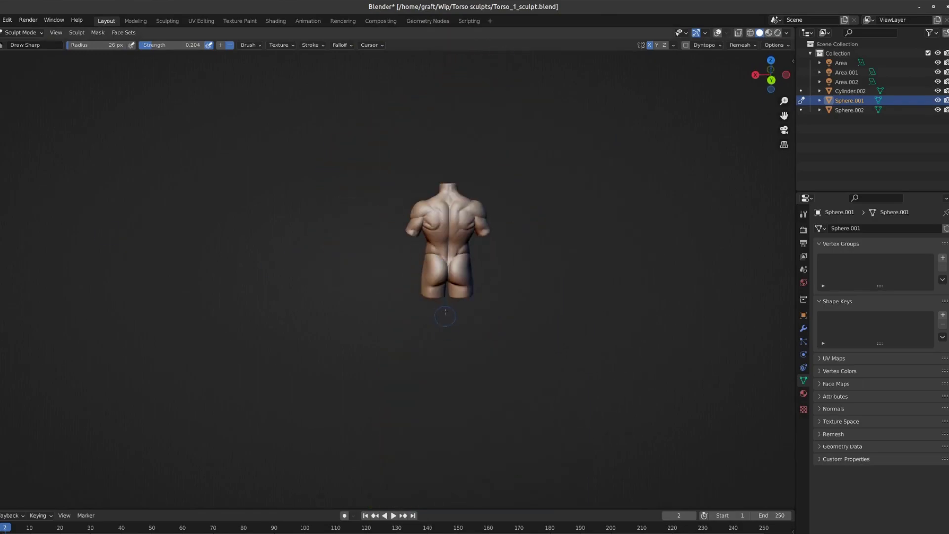
{"action": "middle_click_drag", "start_coordinate": [412, 251], "coordinate": [434, 242]}
{"action": "scroll", "coordinate": [434, 242], "scroll_direction": "up", "scroll_amount": 5}
{"action": "mouse_move", "coordinate": [479, 221]}
{"action": "middle_mouse_down"}
{"action": "mouse_move", "coordinate": [467, 251]}
{"action": "mouse_move", "coordinate": [458, 221]}
{"action": "mouse_move", "coordinate": [481, 226]}
{"action": "mouse_move", "coordinate": [447, 198]}
{"action": "mouse_move", "coordinate": [529, 239]}
{"action": "mouse_move", "coordinate": [465, 194]}
{"action": "mouse_move", "coordinate": [521, 216]}
{"action": "mouse_move", "coordinate": [583, 198]}
{"action": "mouse_move", "coordinate": [629, 168]}
{"action": "middle_mouse_up"}
{"action": "scroll", "coordinate": [513, 237], "scroll_direction": "down", "scroll_amount": 3}
{"action": "scroll", "coordinate": [472, 197], "scroll_direction": "up", "scroll_amount": 2}
{"action": "scroll", "coordinate": [537, 232], "scroll_direction": "down", "scroll_amount": 2}
{"action": "scroll", "coordinate": [537, 232], "scroll_direction": "down", "scroll_amount": 3}
{"action": "scroll", "coordinate": [629, 168], "scroll_direction": "up", "scroll_amount": 6}
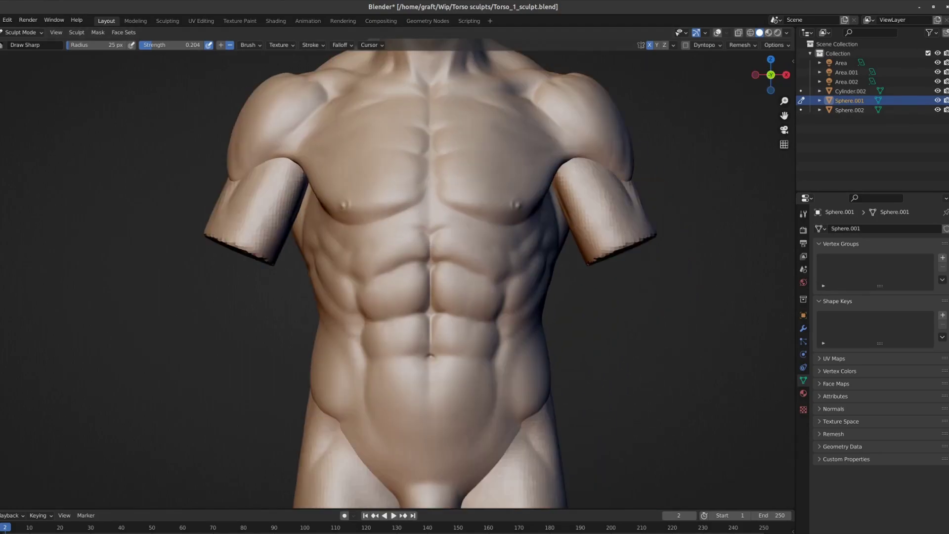
- Reshape the abdomen and lat forms with a smaller-radius Grab brush
{"action": "key", "text": "g"}
{"action": "scroll", "coordinate": [424, 292], "scroll_direction": "up", "scroll_amount": 1}
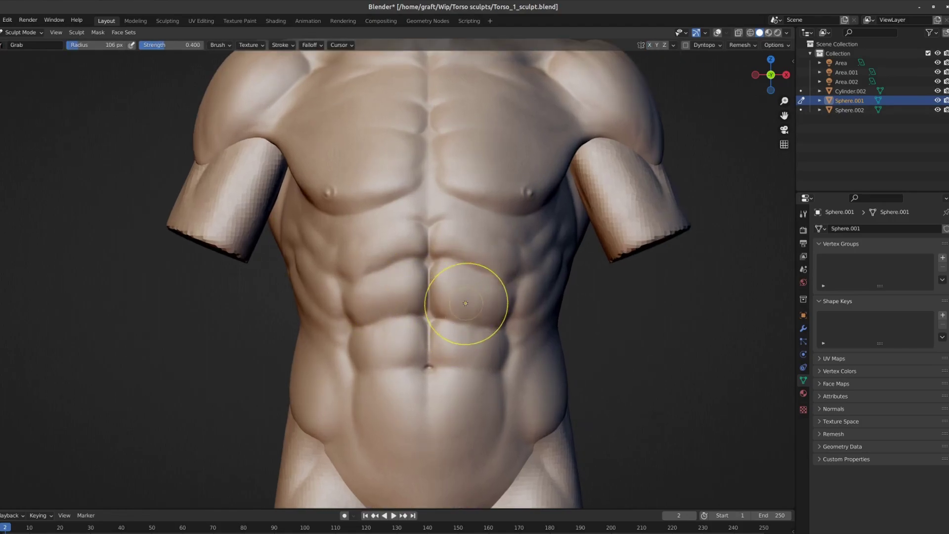
{"action": "key", "text": "f"}
{"action": "left_click", "coordinate": [449, 366]}
{"action": "mouse_move", "coordinate": [432, 235]}
{"action": "middle_mouse_down"}
{"action": "mouse_move", "coordinate": [561, 285]}
{"action": "mouse_move", "coordinate": [470, 314]}
{"action": "mouse_move", "coordinate": [483, 304]}
{"action": "mouse_move", "coordinate": [509, 312]}
{"action": "mouse_move", "coordinate": [469, 222]}
{"action": "mouse_move", "coordinate": [420, 161]}
{"action": "middle_mouse_up"}
{"action": "mouse_move", "coordinate": [400, 330]}
{"action": "middle_mouse_down"}
{"action": "mouse_move", "coordinate": [483, 356]}
{"action": "mouse_move", "coordinate": [451, 295]}
{"action": "middle_mouse_up"}
{"action": "key", "text": "ctrl+KP_1"}
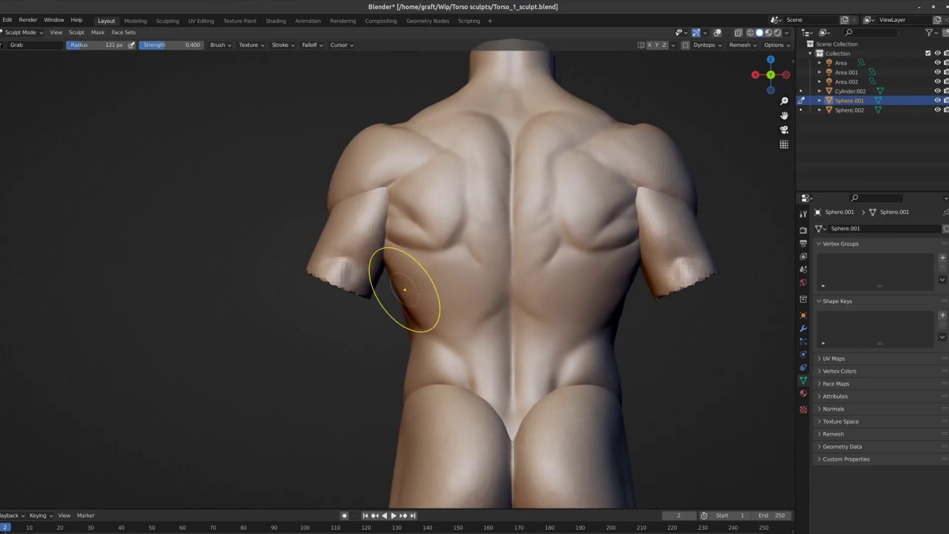
{"action": "scroll", "coordinate": [516, 379], "scroll_direction": "down", "scroll_amount": 3}
{"action": "mouse_move", "coordinate": [413, 233]}
{"action": "middle_mouse_down"}
{"action": "mouse_move", "coordinate": [423, 250]}
{"action": "mouse_move", "coordinate": [394, 177]}
{"action": "mouse_move", "coordinate": [475, 193]}
{"action": "mouse_move", "coordinate": [537, 168]}
{"action": "middle_mouse_up"}
- Touch up the flank with Crease and Draw Sharp, then switch sculpting to Cylinder.002
{"action": "key", "text": "shift+c"}
{"action": "scroll", "coordinate": [424, 249], "scroll_direction": "up", "scroll_amount": 5}
{"action": "left_click", "coordinate": [406, 268]}
{"action": "scroll", "coordinate": [431, 197], "scroll_direction": "down", "scroll_amount": 2}
{"action": "scroll", "coordinate": [495, 190], "scroll_direction": "down", "scroll_amount": 3}
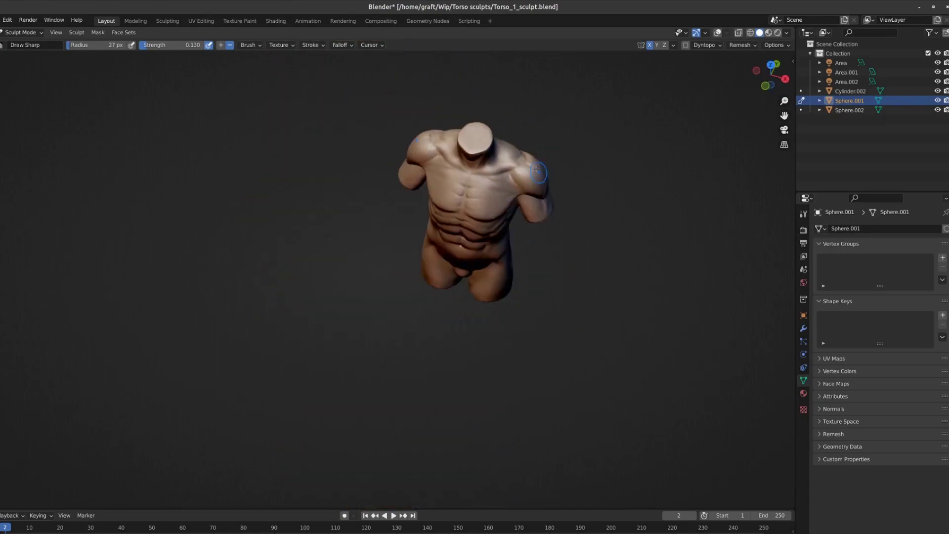
{"action": "key", "text": "alt+q"}
{"action": "scroll", "coordinate": [537, 168], "scroll_direction": "up", "scroll_amount": 5}
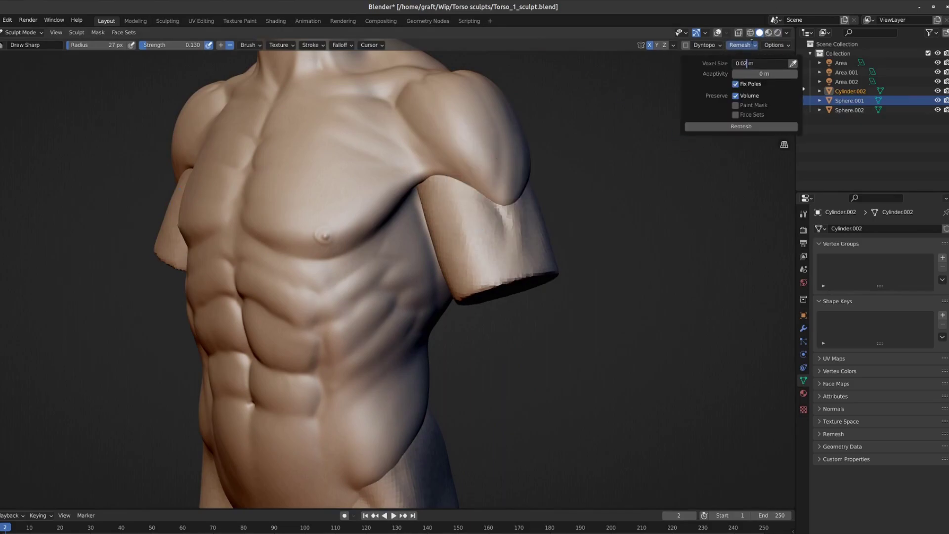
- Remesh the Cylinder.002 arm piece at the lowered voxel size and shade it smooth
{"action": "key", "text": "Return"}
{"action": "key", "text": "q"}
{"action": "left_click", "coordinate": [395, 235]}
{"action": "middle_click_drag", "start_coordinate": [395, 235], "coordinate": [503, 345]}
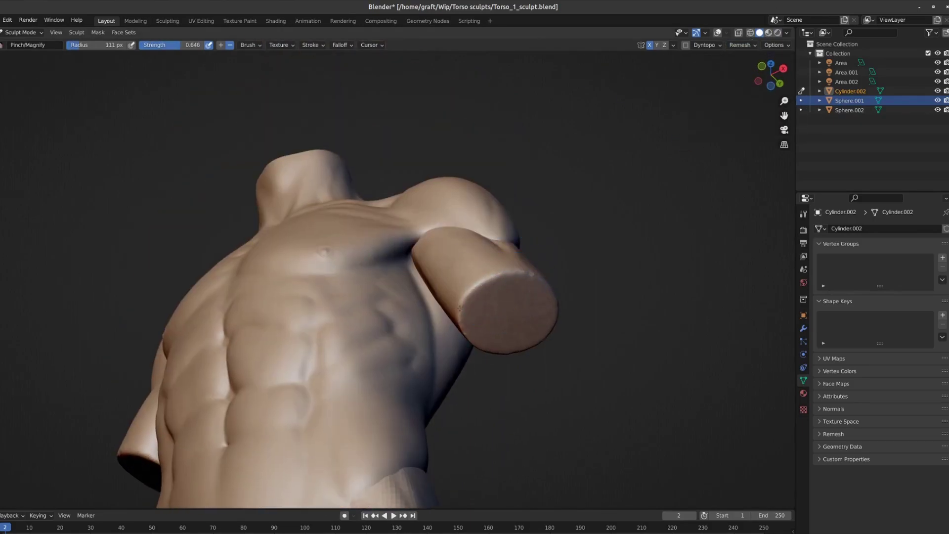
{"action": "mouse_move", "coordinate": [525, 275]}
{"action": "middle_mouse_down"}
{"action": "mouse_move", "coordinate": [434, 256]}
{"action": "mouse_move", "coordinate": [645, 311]}
{"action": "mouse_move", "coordinate": [509, 247]}
{"action": "middle_mouse_up"}
{"action": "key", "text": "q"}
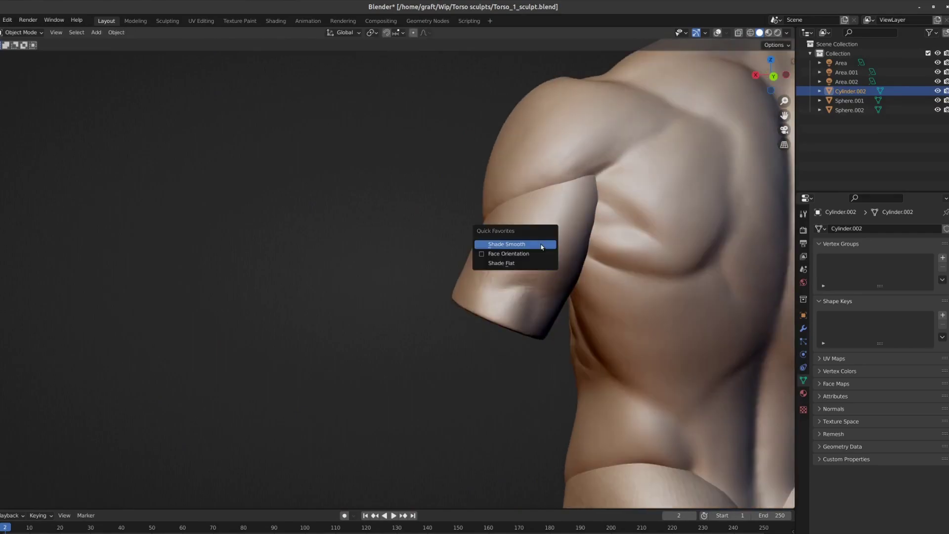
{"action": "left_click", "coordinate": [509, 243]}
- Blend the arm stump into the shoulder with Draw Sharp strokes from front and back
{"action": "mouse_move", "coordinate": [461, 277]}
{"action": "middle_mouse_down"}
{"action": "mouse_move", "coordinate": [463, 260]}
{"action": "mouse_move", "coordinate": [422, 266]}
{"action": "middle_mouse_up"}
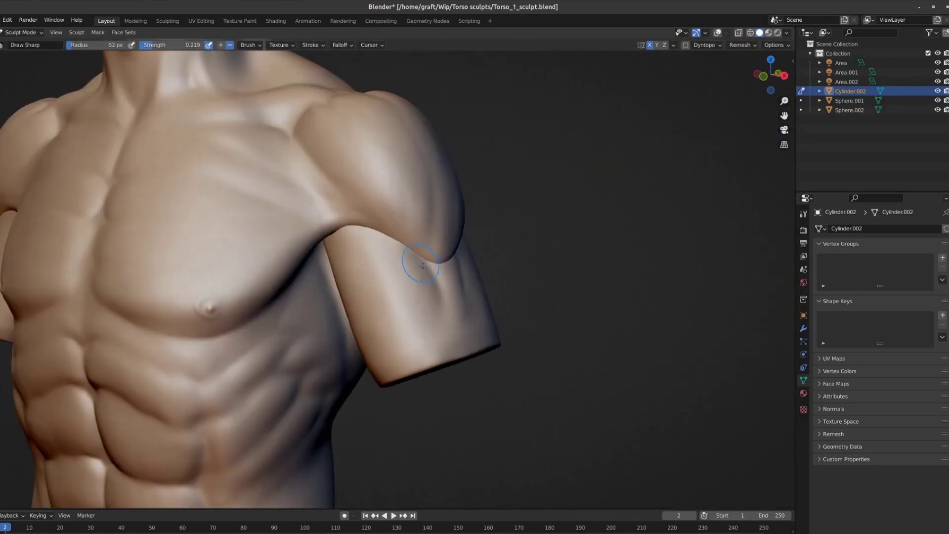
{"action": "middle_click_drag", "start_coordinate": [459, 306], "coordinate": [331, 227]}
{"action": "scroll", "coordinate": [395, 285], "scroll_direction": "down", "scroll_amount": 5}
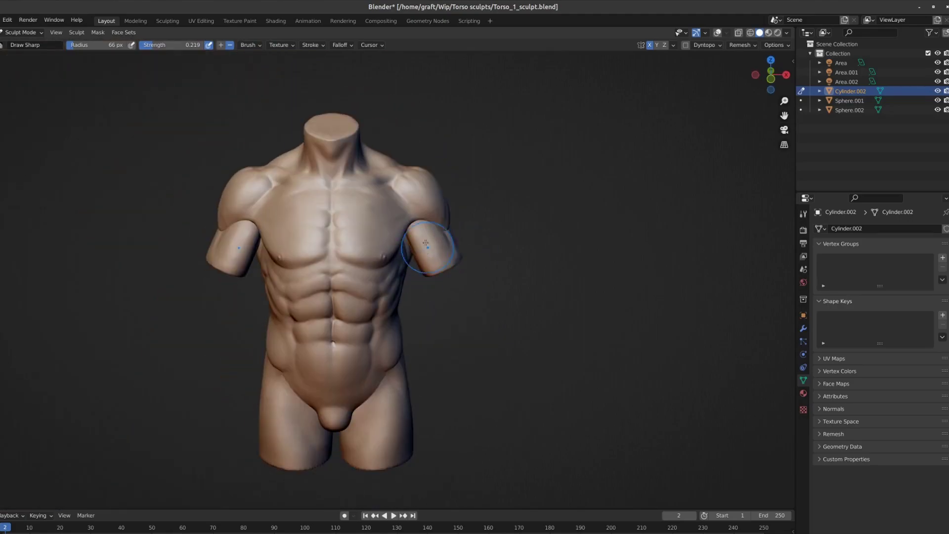
{"action": "mouse_move", "coordinate": [395, 285]}
{"action": "middle_mouse_down"}
{"action": "mouse_move", "coordinate": [465, 271]}
{"action": "mouse_move", "coordinate": [451, 265]}
{"action": "mouse_move", "coordinate": [445, 224]}
{"action": "middle_mouse_up"}
{"action": "scroll", "coordinate": [466, 271], "scroll_direction": "up", "scroll_amount": 4}
{"action": "scroll", "coordinate": [465, 271], "scroll_direction": "down", "scroll_amount": 3}
- Frame the torso from the front, then orbit to a three-quarter view of the chest
{"action": "key", "text": "KP_1"}
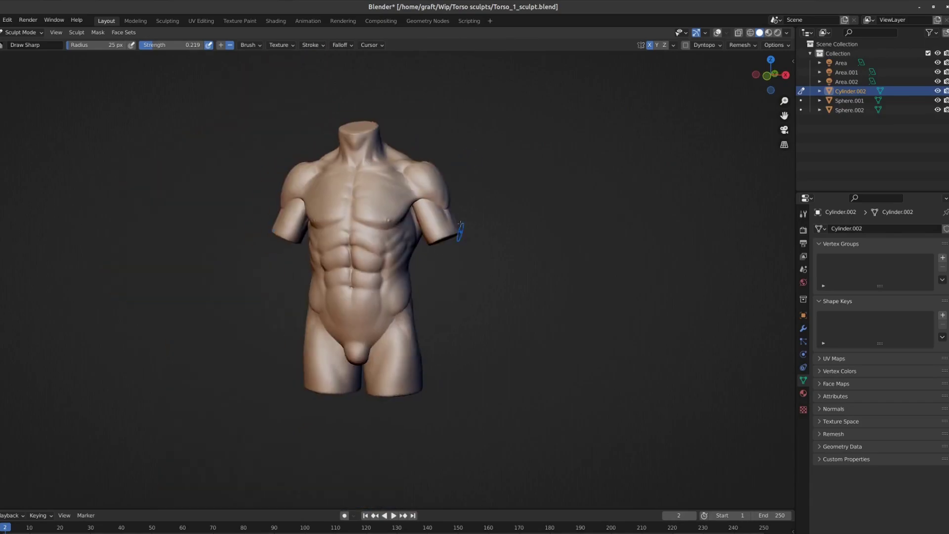
{"action": "scroll", "coordinate": [476, 227], "scroll_direction": "up", "scroll_amount": 5}
{"action": "scroll", "coordinate": [438, 214], "scroll_direction": "down", "scroll_amount": 4}
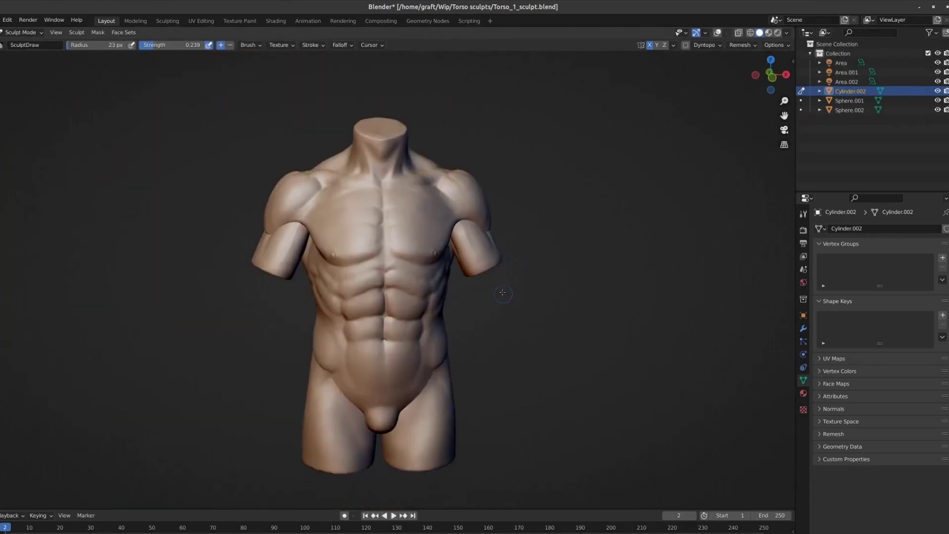
{"action": "scroll", "coordinate": [477, 225], "scroll_direction": "up", "scroll_amount": 4}
{"action": "mouse_move", "coordinate": [438, 214]}
{"action": "middle_mouse_down"}
{"action": "mouse_move", "coordinate": [477, 225]}
{"action": "mouse_move", "coordinate": [455, 210]}
{"action": "mouse_move", "coordinate": [499, 164]}
{"action": "middle_mouse_up"}
{"action": "scroll", "coordinate": [458, 219], "scroll_direction": "down", "scroll_amount": 5}
{"action": "scroll", "coordinate": [499, 164], "scroll_direction": "up", "scroll_amount": 6}
- Reshape the shoulder and chest forms with the Grab brush at a smaller radius
{"action": "key", "text": "g"}
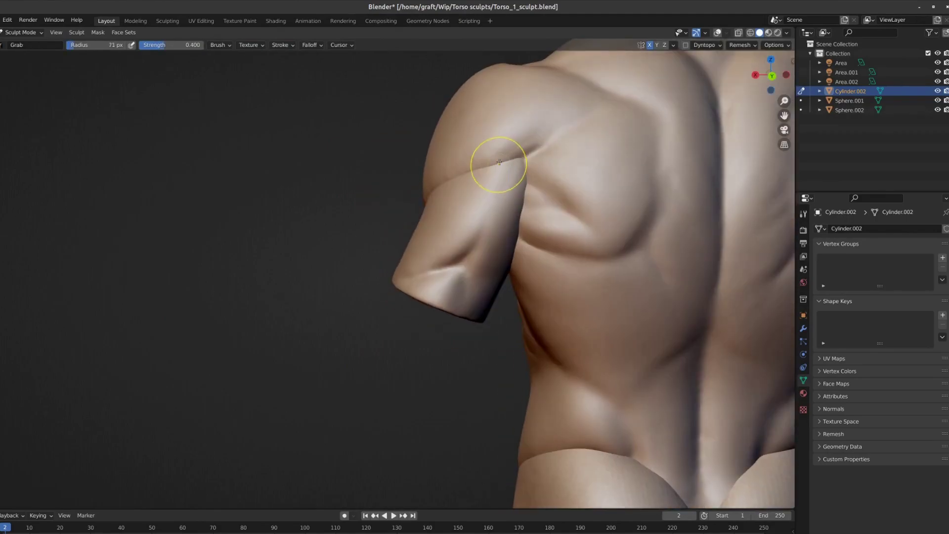
{"action": "middle_click_drag", "start_coordinate": [409, 248], "coordinate": [430, 194]}
{"action": "scroll", "coordinate": [497, 203], "scroll_direction": "down", "scroll_amount": 4}
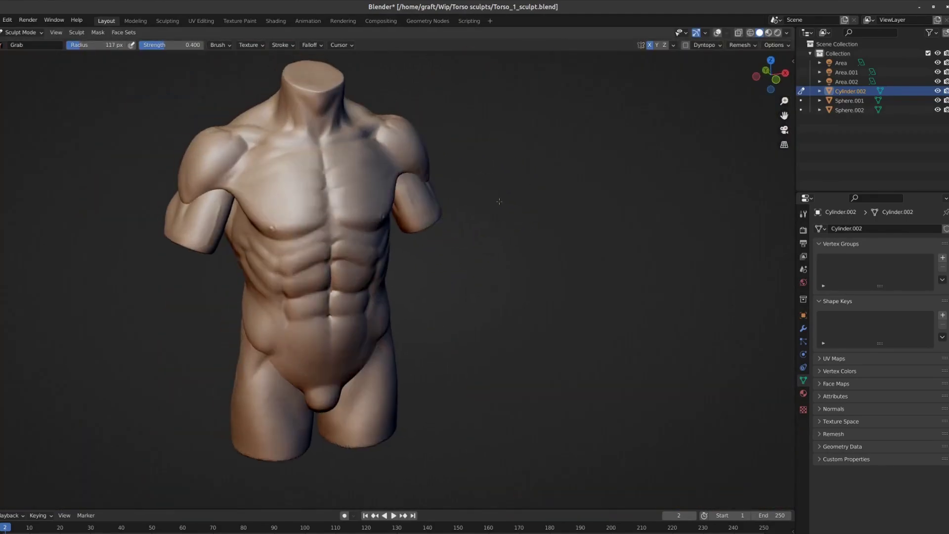
{"action": "mouse_move", "coordinate": [497, 203]}
{"action": "middle_mouse_down"}
{"action": "mouse_move", "coordinate": [529, 232]}
{"action": "mouse_move", "coordinate": [577, 129]}
{"action": "middle_mouse_up"}
{"action": "scroll", "coordinate": [543, 208], "scroll_direction": "up", "scroll_amount": 3}
{"action": "key", "text": "f"}
{"action": "scroll", "coordinate": [554, 180], "scroll_direction": "up", "scroll_amount": 2}
- Carve crease lines into the back muscles from a rear three-quarter view
{"action": "key", "text": "shift+c"}
{"action": "scroll", "coordinate": [578, 129], "scroll_direction": "up", "scroll_amount": 2}
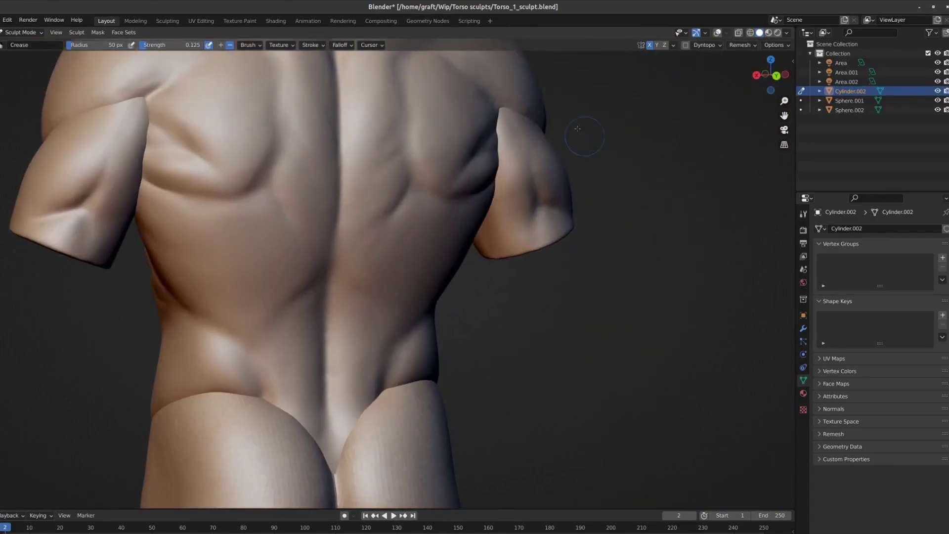
{"action": "scroll", "coordinate": [451, 202], "scroll_direction": "down", "scroll_amount": 3}
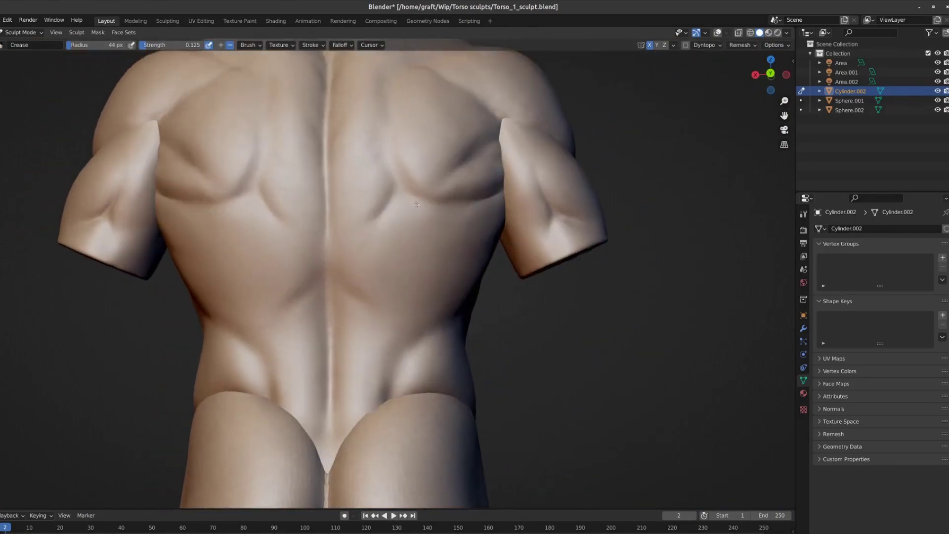
{"action": "middle_click_drag", "start_coordinate": [451, 201], "coordinate": [290, 219]}
{"action": "scroll", "coordinate": [292, 241], "scroll_direction": "up", "scroll_amount": 2}
- Sharpen the front torso details with a Quick Favorites brush like Pinch/Magnify
{"action": "key", "text": "q"}
{"action": "scroll", "coordinate": [300, 217], "scroll_direction": "down", "scroll_amount": 4}
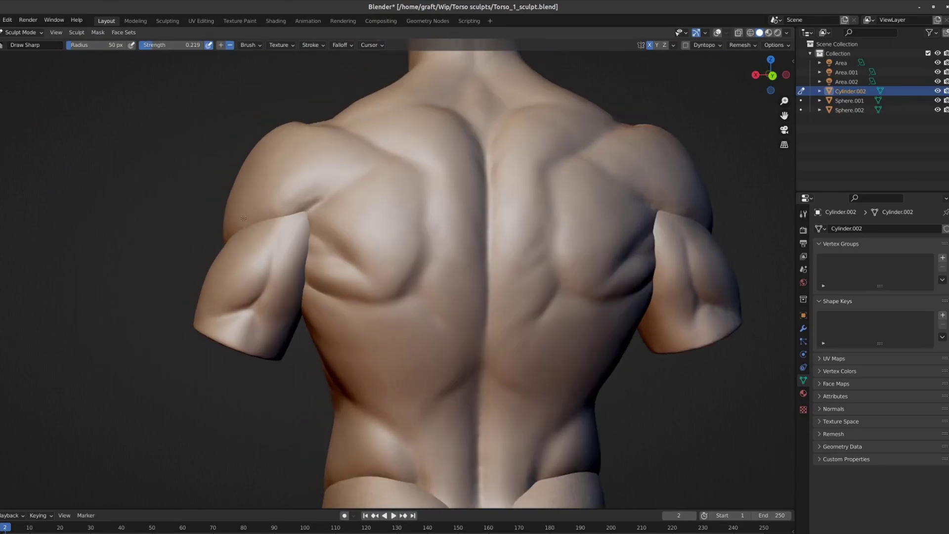
{"action": "scroll", "coordinate": [371, 216], "scroll_direction": "down", "scroll_amount": 3}
{"action": "middle_click_drag", "start_coordinate": [370, 216], "coordinate": [438, 167]}
{"action": "scroll", "coordinate": [437, 167], "scroll_direction": "up", "scroll_amount": 3}
{"action": "scroll", "coordinate": [438, 167], "scroll_direction": "up", "scroll_amount": 2}
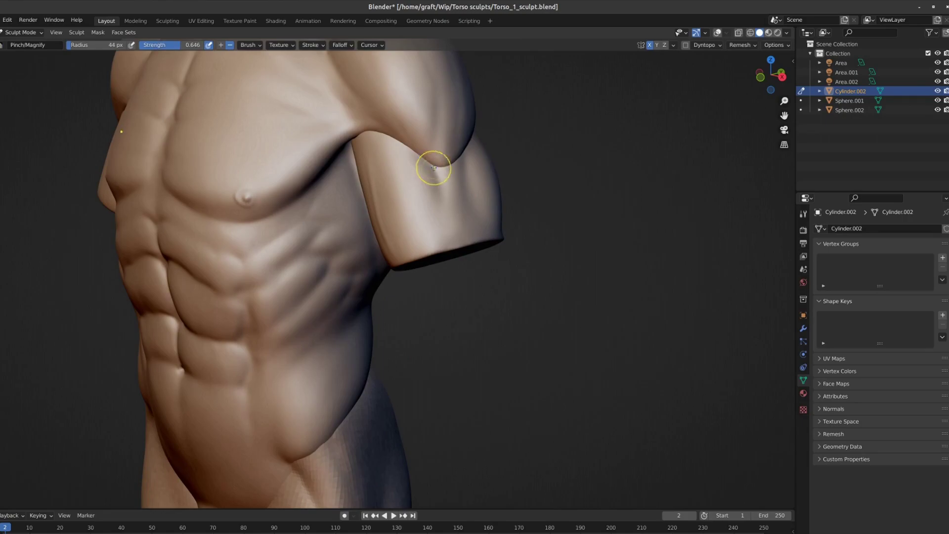
{"action": "scroll", "coordinate": [461, 196], "scroll_direction": "down", "scroll_amount": 3}
- Crease and pinch the arm stumps' deltoid and triceps edges, then switch to Sphere.002
{"action": "key", "text": "shift+c"}
{"action": "scroll", "coordinate": [465, 168], "scroll_direction": "down", "scroll_amount": 2}
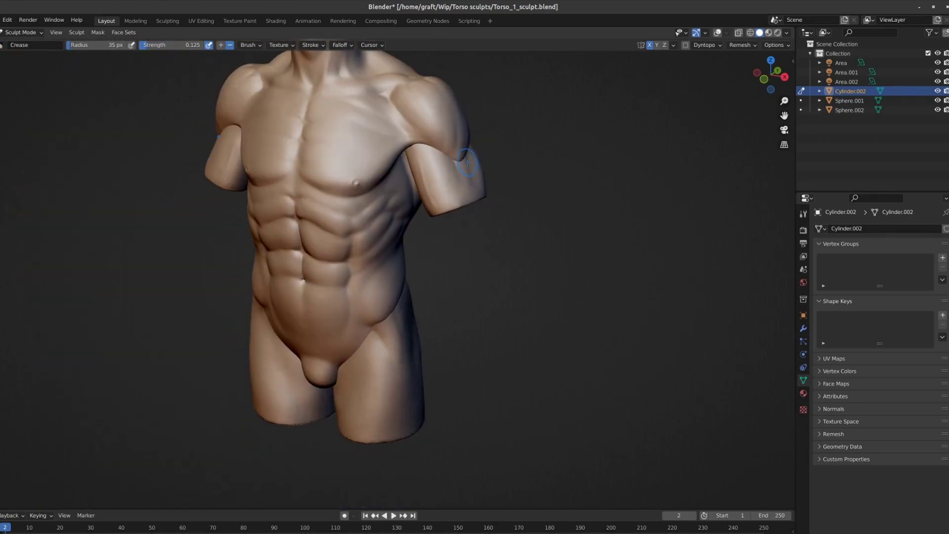
{"action": "key", "text": "q"}
{"action": "mouse_move", "coordinate": [467, 161]}
{"action": "middle_mouse_down"}
{"action": "mouse_move", "coordinate": [496, 219]}
{"action": "mouse_move", "coordinate": [512, 316]}
{"action": "middle_mouse_up"}
{"action": "scroll", "coordinate": [467, 185], "scroll_direction": "down", "scroll_amount": 3}
{"action": "scroll", "coordinate": [496, 219], "scroll_direction": "up", "scroll_amount": 2}
{"action": "scroll", "coordinate": [496, 219], "scroll_direction": "up", "scroll_amount": 2}
{"action": "scroll", "coordinate": [512, 317], "scroll_direction": "up", "scroll_amount": 3}
{"action": "key", "text": "alt+q"}
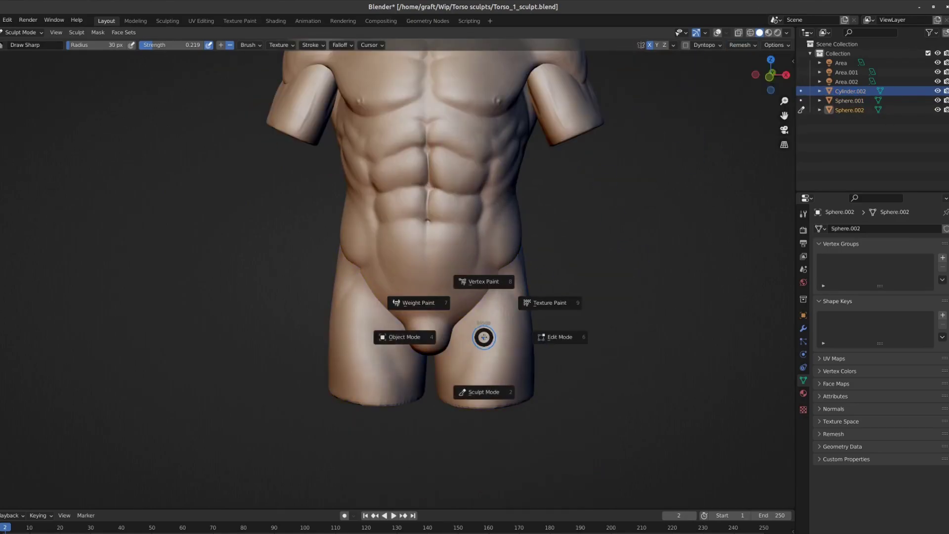
- Pinch and crease the back of the lower torso to start shaping the glutes
{"action": "left_click", "coordinate": [479, 385]}
{"action": "mouse_move", "coordinate": [517, 274]}
{"action": "middle_mouse_down"}
{"action": "mouse_move", "coordinate": [559, 316]}
{"action": "mouse_move", "coordinate": [524, 257]}
{"action": "mouse_move", "coordinate": [508, 201]}
{"action": "mouse_move", "coordinate": [405, 338]}
{"action": "mouse_move", "coordinate": [425, 296]}
{"action": "mouse_move", "coordinate": [410, 306]}
{"action": "mouse_move", "coordinate": [454, 284]}
{"action": "middle_mouse_up"}
{"action": "scroll", "coordinate": [515, 222], "scroll_direction": "up", "scroll_amount": 3}
{"action": "key", "text": "p"}
{"action": "scroll", "coordinate": [527, 286], "scroll_direction": "down", "scroll_amount": 2}
{"action": "key", "text": "shift+c"}
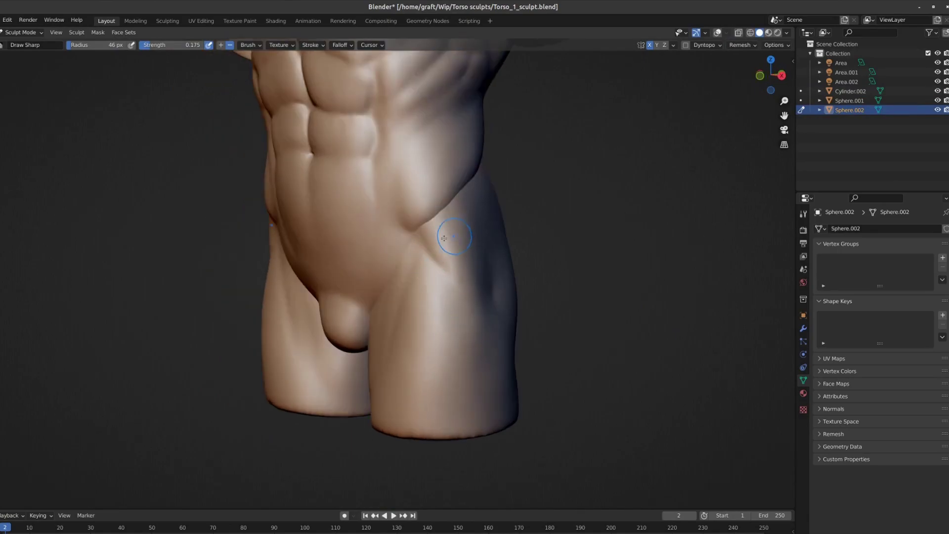
{"action": "mouse_move", "coordinate": [443, 238]}
{"action": "middle_mouse_down"}
{"action": "mouse_move", "coordinate": [501, 224]}
{"action": "mouse_move", "coordinate": [504, 194]}
{"action": "middle_mouse_up"}
- Frame the whole torso from the front, then turn to the back view
{"action": "key", "text": "ctrl+Tab"}
{"action": "key", "text": "KP_1"}
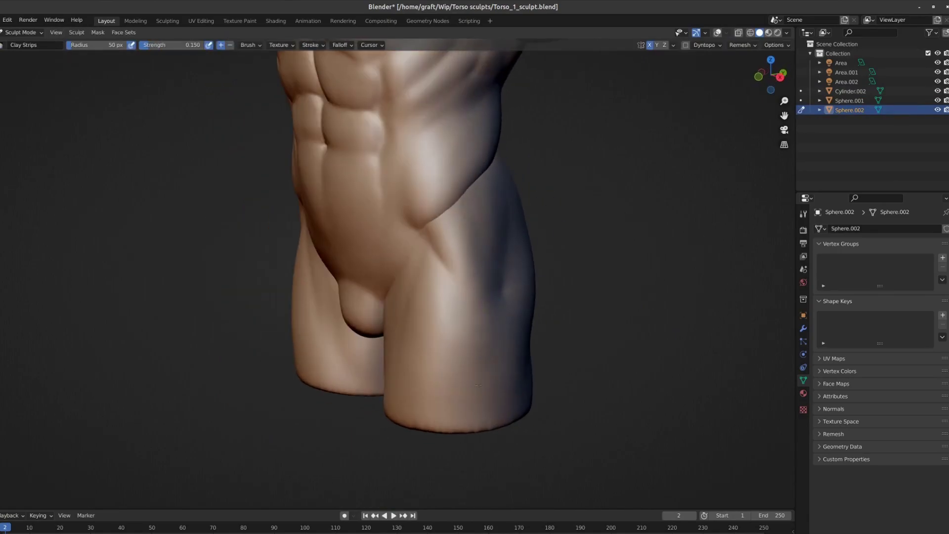
{"action": "scroll", "coordinate": [462, 271], "scroll_direction": "down", "scroll_amount": 2}
{"action": "scroll", "coordinate": [528, 250], "scroll_direction": "down", "scroll_amount": 2}
{"action": "key", "text": "ctrl+KP_1"}
{"action": "scroll", "coordinate": [530, 233], "scroll_direction": "up", "scroll_amount": 3}
- Round out the glutes with Draw Sharp lines and Grab brush adjustments
{"action": "key", "text": "shift+c"}
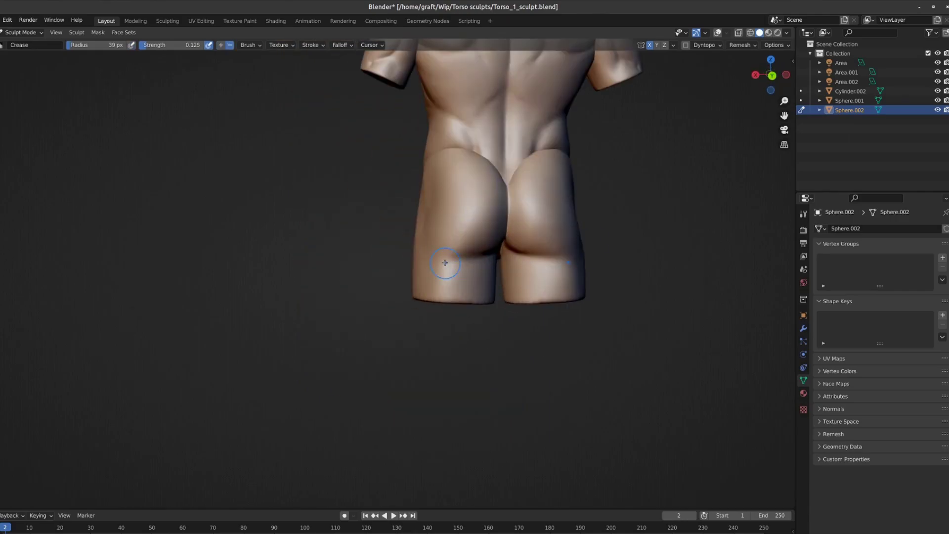
{"action": "left_click", "coordinate": [479, 291]}
{"action": "mouse_move", "coordinate": [444, 275]}
{"action": "middle_mouse_down"}
{"action": "mouse_move", "coordinate": [402, 202]}
{"action": "mouse_move", "coordinate": [483, 161]}
{"action": "mouse_move", "coordinate": [491, 140]}
{"action": "mouse_move", "coordinate": [470, 176]}
{"action": "mouse_move", "coordinate": [334, 205]}
{"action": "mouse_move", "coordinate": [445, 186]}
{"action": "mouse_move", "coordinate": [501, 227]}
{"action": "mouse_move", "coordinate": [468, 250]}
{"action": "mouse_move", "coordinate": [565, 212]}
{"action": "middle_mouse_up"}
{"action": "key", "text": "g"}
{"action": "scroll", "coordinate": [445, 187], "scroll_direction": "down", "scroll_amount": 3}
{"action": "scroll", "coordinate": [502, 227], "scroll_direction": "up", "scroll_amount": 3}
{"action": "scroll", "coordinate": [463, 229], "scroll_direction": "up", "scroll_amount": 1}
{"action": "scroll", "coordinate": [276, 272], "scroll_direction": "up", "scroll_amount": 2}
- Crease the hip lines and groin-to-thigh folds, checking from rear and front views
{"action": "key", "text": "shift+c"}
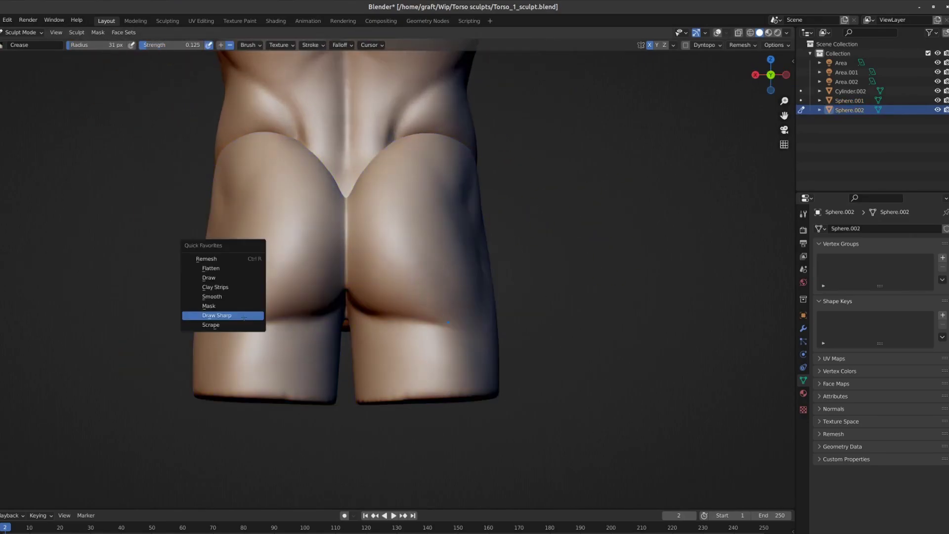
{"action": "middle_click_drag", "start_coordinate": [262, 323], "coordinate": [213, 304]}
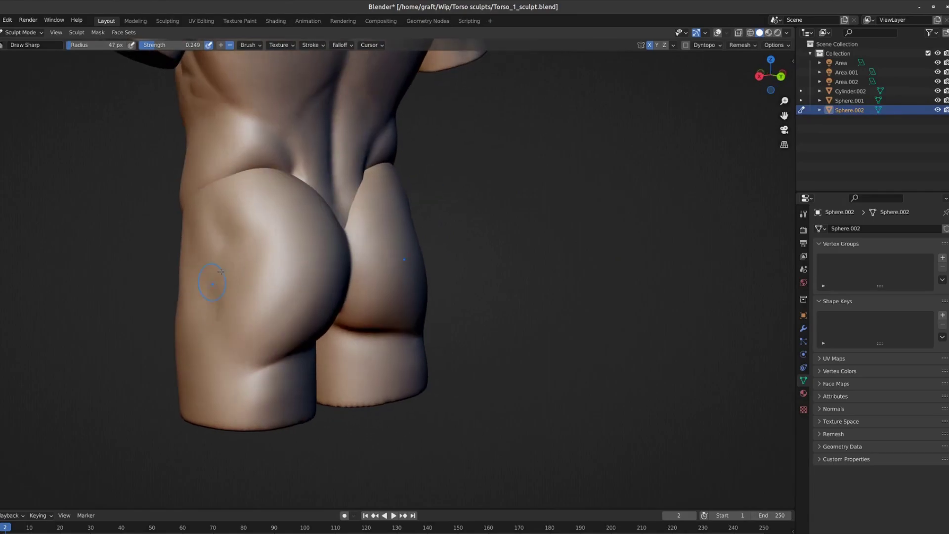
{"action": "mouse_move", "coordinate": [246, 235]}
{"action": "middle_mouse_down"}
{"action": "mouse_move", "coordinate": [213, 223]}
{"action": "mouse_move", "coordinate": [277, 217]}
{"action": "mouse_move", "coordinate": [242, 197]}
{"action": "mouse_move", "coordinate": [321, 202]}
{"action": "mouse_move", "coordinate": [292, 204]}
{"action": "mouse_move", "coordinate": [457, 251]}
{"action": "middle_mouse_up"}
{"action": "scroll", "coordinate": [241, 197], "scroll_direction": "down", "scroll_amount": 4}
{"action": "scroll", "coordinate": [292, 204], "scroll_direction": "up", "scroll_amount": 2}
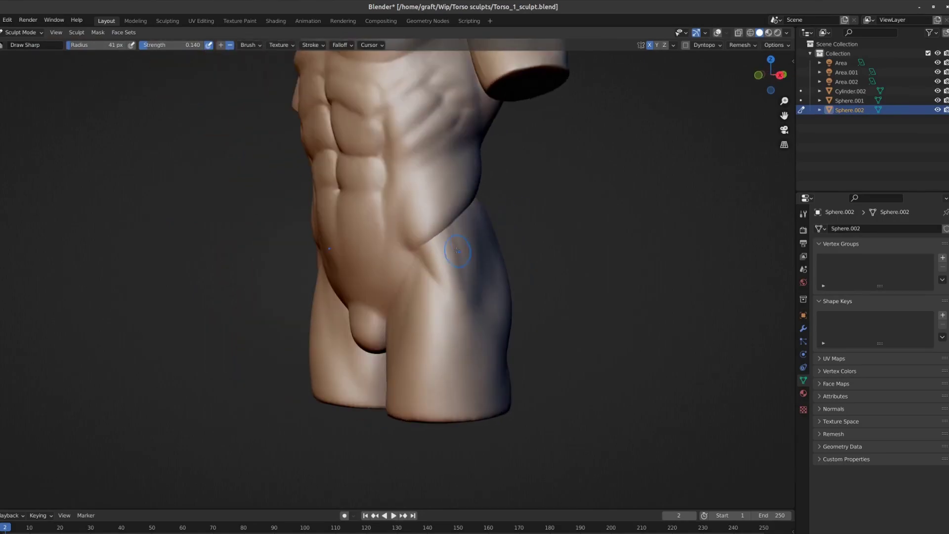
{"action": "middle_click_drag", "start_coordinate": [457, 310], "coordinate": [424, 274]}
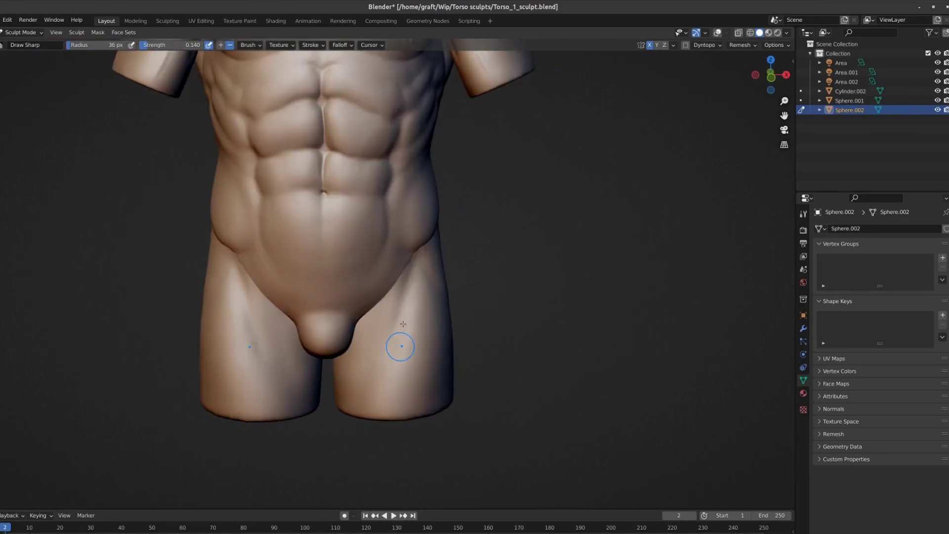
{"action": "scroll", "coordinate": [403, 324], "scroll_direction": "down", "scroll_amount": 1}
{"action": "scroll", "coordinate": [420, 296], "scroll_direction": "down", "scroll_amount": 2}
{"action": "scroll", "coordinate": [445, 262], "scroll_direction": "down", "scroll_amount": 2}
- Switch to Sphere.001, preview the whole torso in Rendered shading, and return to Object Mode
{"action": "scroll", "coordinate": [474, 226], "scroll_direction": "down", "scroll_amount": 1}
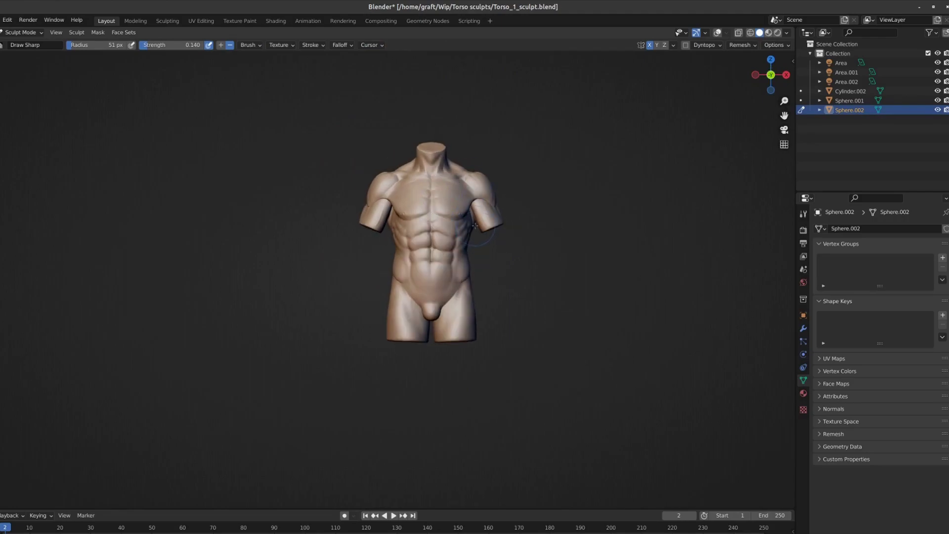
{"action": "middle_click_drag", "start_coordinate": [474, 225], "coordinate": [576, 265]}
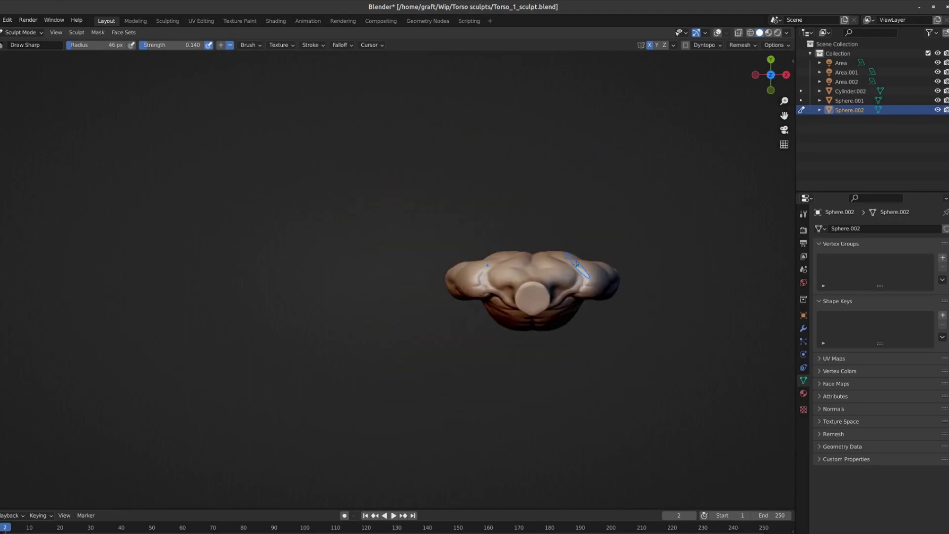
{"action": "scroll", "coordinate": [576, 264], "scroll_direction": "up", "scroll_amount": 3}
{"action": "key", "text": "alt+q"}
{"action": "scroll", "coordinate": [618, 232], "scroll_direction": "down", "scroll_amount": 1}
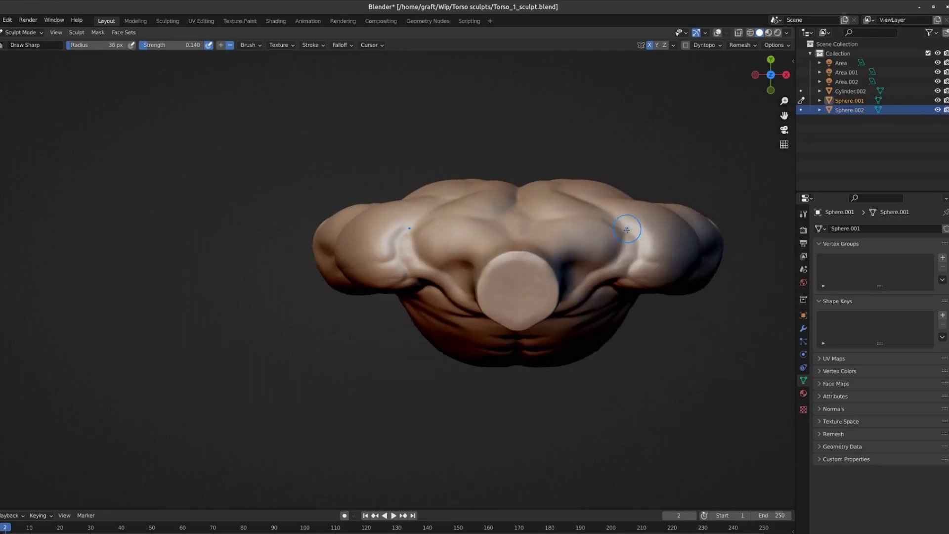
{"action": "mouse_move", "coordinate": [619, 222]}
{"action": "middle_mouse_down", "text": "shift"}
{"action": "mouse_move", "coordinate": [541, 198]}
{"action": "mouse_move", "coordinate": [557, 189]}
{"action": "middle_mouse_up", "text": "shift"}
{"action": "scroll", "coordinate": [542, 198], "scroll_direction": "down", "scroll_amount": 4}
{"action": "scroll", "coordinate": [557, 189], "scroll_direction": "up", "scroll_amount": 2}
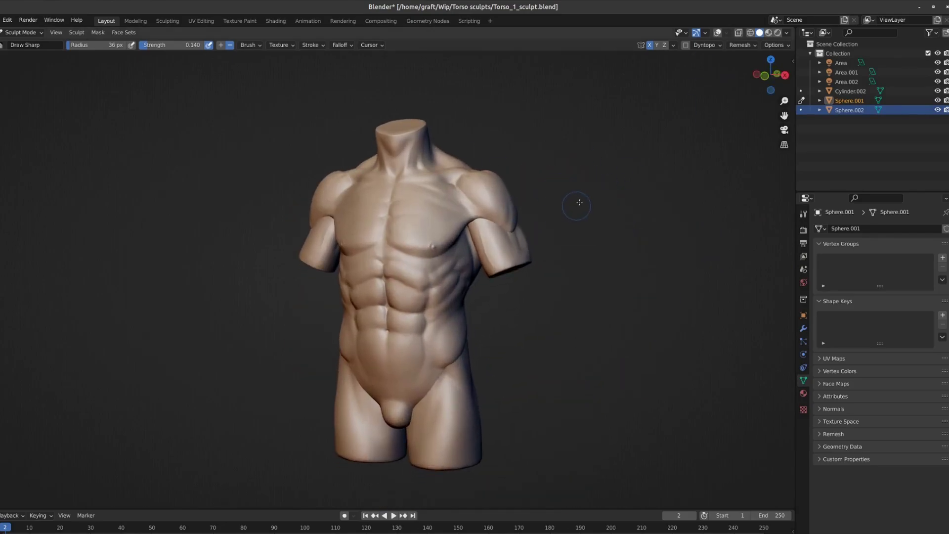
{"action": "key", "text": "z"}
{"action": "key", "text": "ctrl+Tab"}
- Leave Rendered shading and try a pinkish MatCap on the torso
{"action": "scroll", "coordinate": [586, 195], "scroll_direction": "down", "scroll_amount": 2}
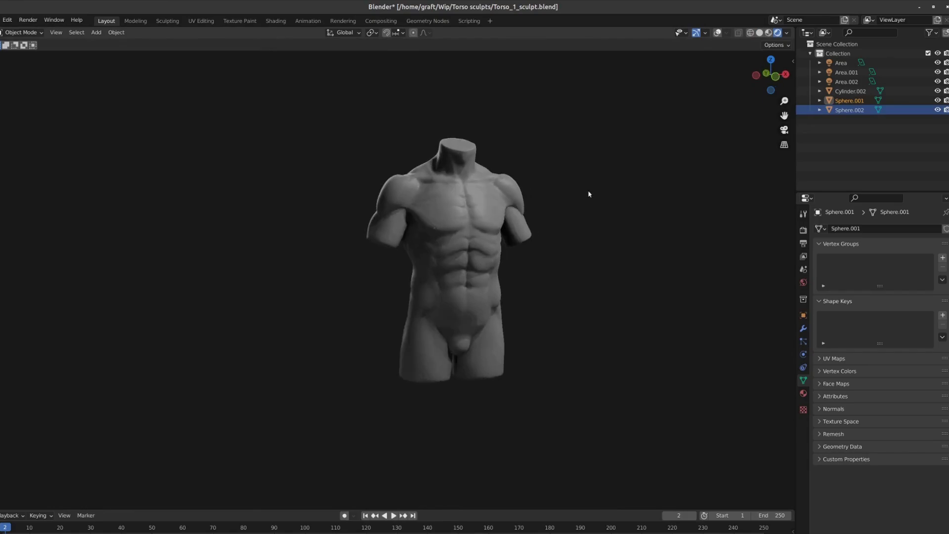
{"action": "mouse_move", "coordinate": [586, 195]}
{"action": "middle_mouse_down"}
{"action": "mouse_move", "coordinate": [494, 232]}
{"action": "mouse_move", "coordinate": [439, 238]}
{"action": "mouse_move", "coordinate": [438, 247]}
{"action": "mouse_move", "coordinate": [603, 235]}
{"action": "middle_mouse_up"}
{"action": "key", "text": "z"}
{"action": "key", "text": "z"}
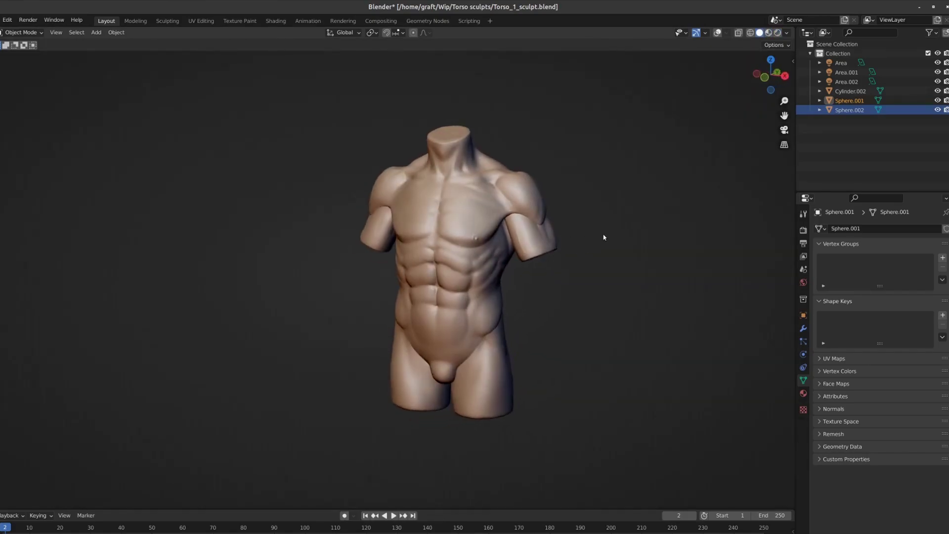
{"action": "left_click", "coordinate": [786, 33]}
{"action": "left_click", "coordinate": [681, 148]}
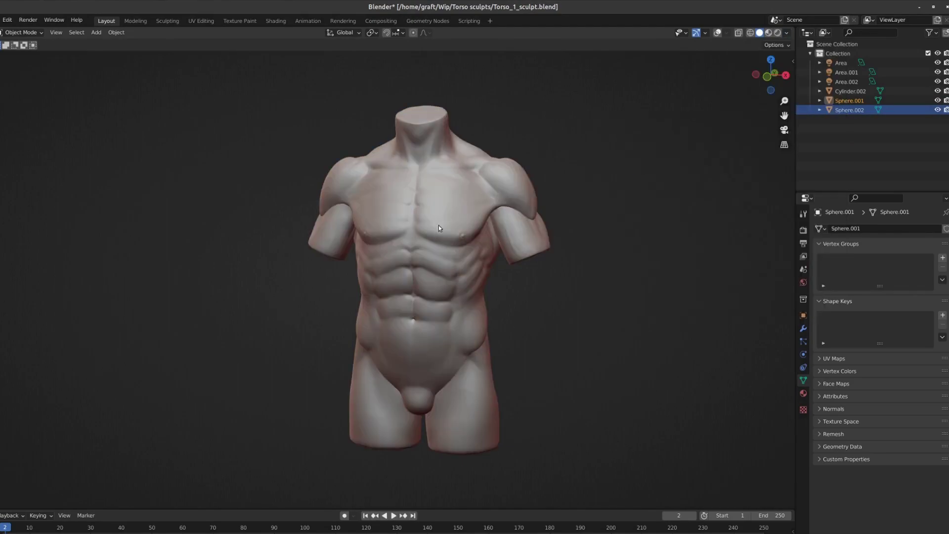
{"action": "mouse_move", "coordinate": [438, 224]}
{"action": "middle_mouse_down"}
{"action": "mouse_move", "coordinate": [366, 245]}
{"action": "mouse_move", "coordinate": [295, 247]}
{"action": "mouse_move", "coordinate": [375, 247]}
{"action": "middle_mouse_up"}
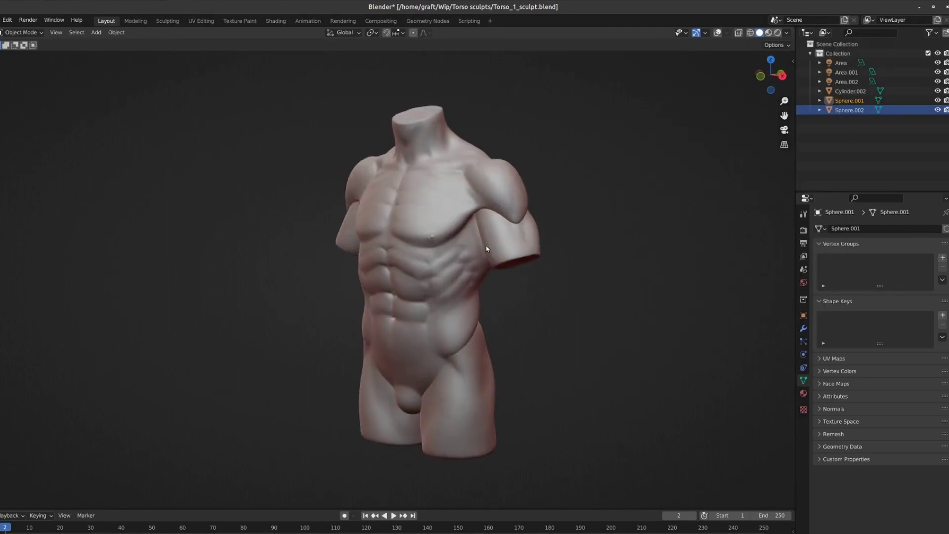
- Try a white MatCap, then settle on the tan MatCap
{"action": "left_click", "coordinate": [787, 33]}
{"action": "left_click", "coordinate": [778, 100]}
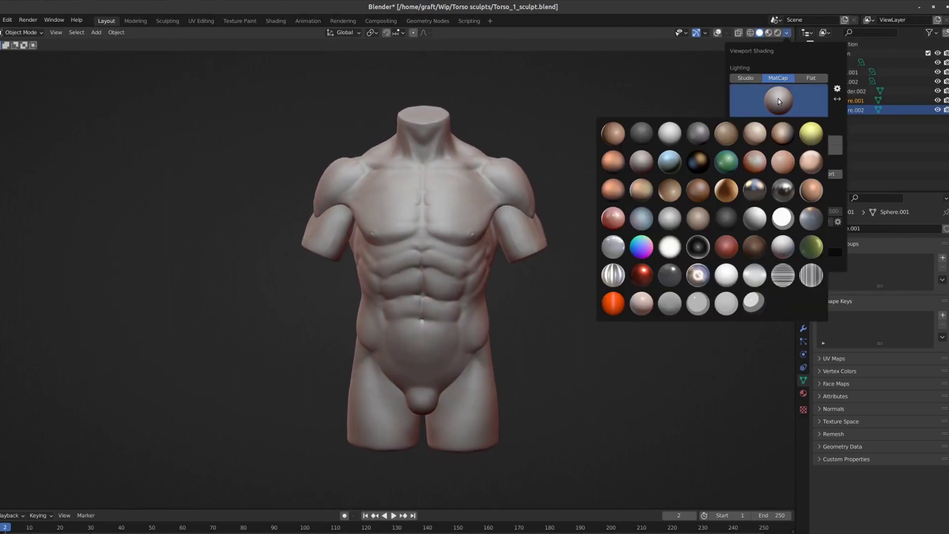
{"action": "left_click", "coordinate": [783, 249]}
{"action": "mouse_move", "coordinate": [470, 261]}
{"action": "middle_mouse_down"}
{"action": "mouse_move", "coordinate": [470, 311]}
{"action": "mouse_move", "coordinate": [466, 207]}
{"action": "middle_mouse_up"}
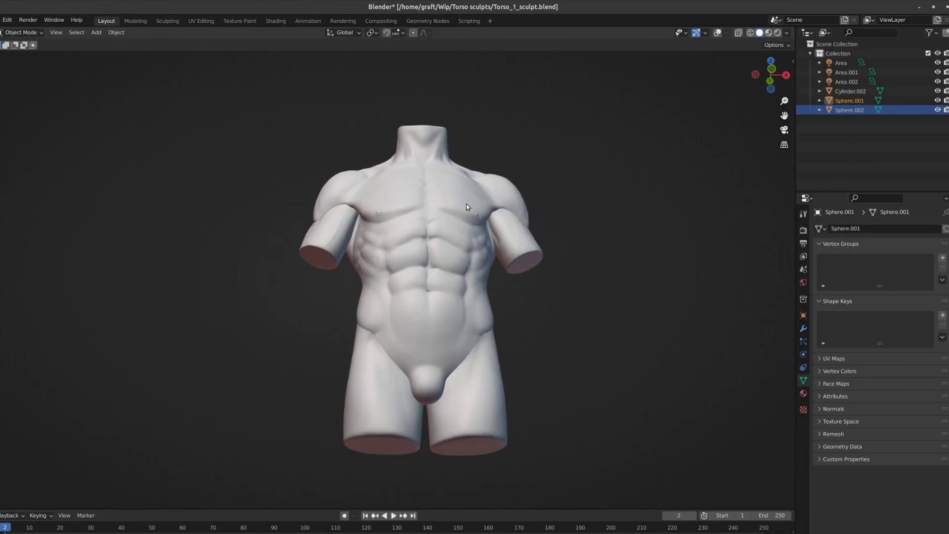
{"action": "left_click", "coordinate": [786, 33]}
{"action": "left_click", "coordinate": [781, 98]}
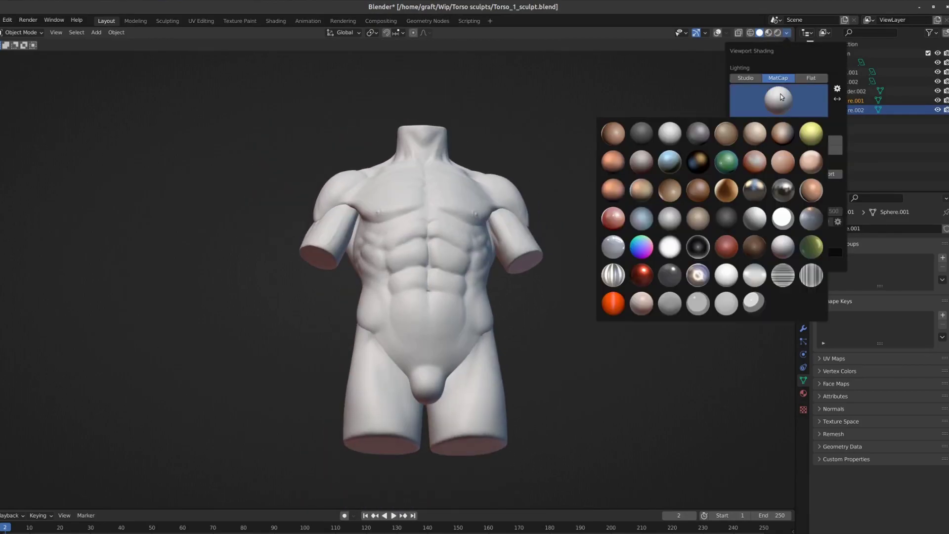
{"action": "left_click", "coordinate": [784, 130]}
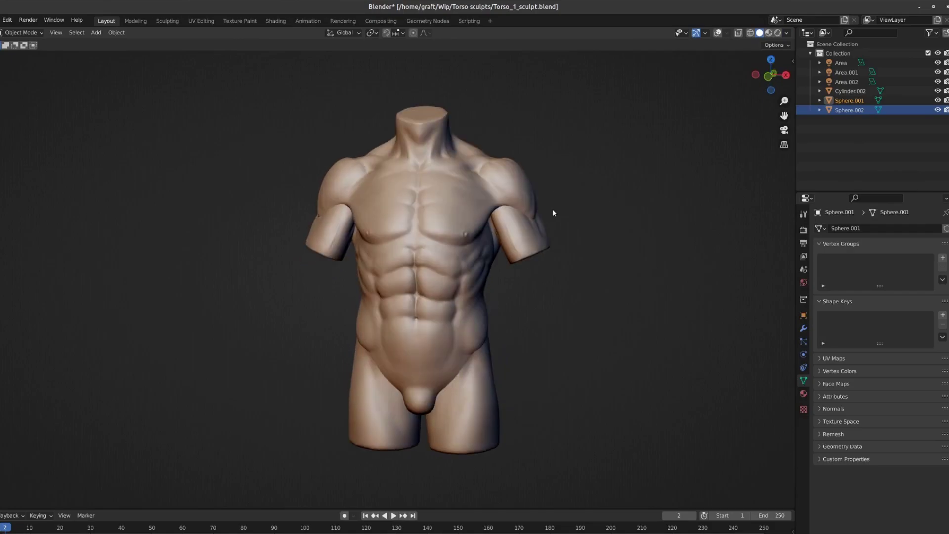
{"action": "middle_click_drag", "start_coordinate": [555, 212], "coordinate": [568, 216]}
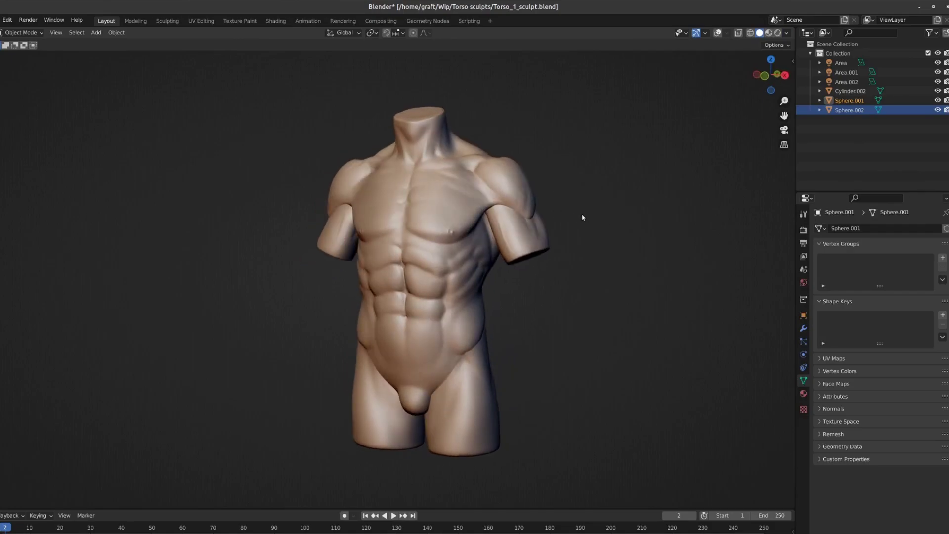